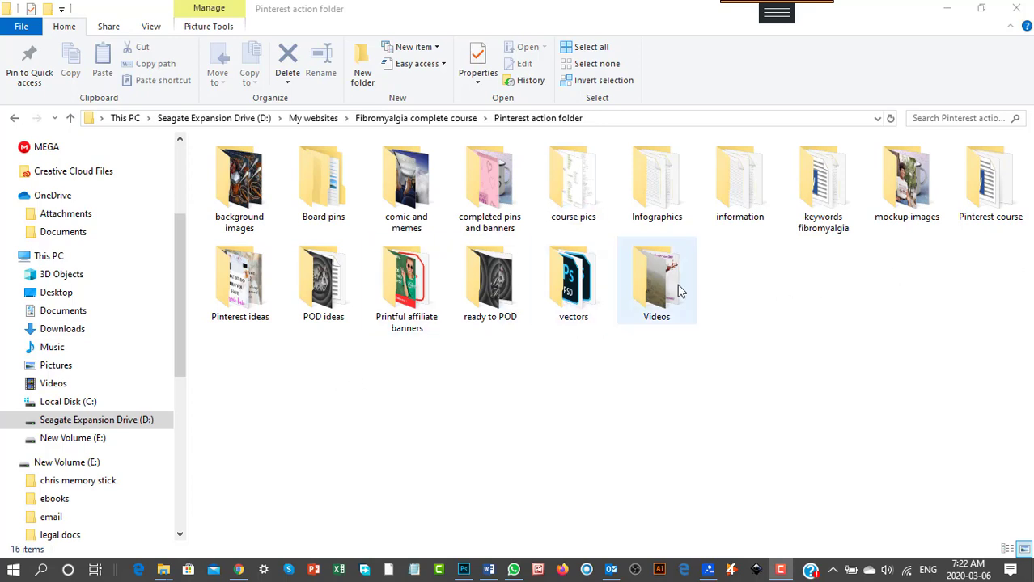
Step: Open the background images folder and display its files as extra large icons
double_click(239, 186)
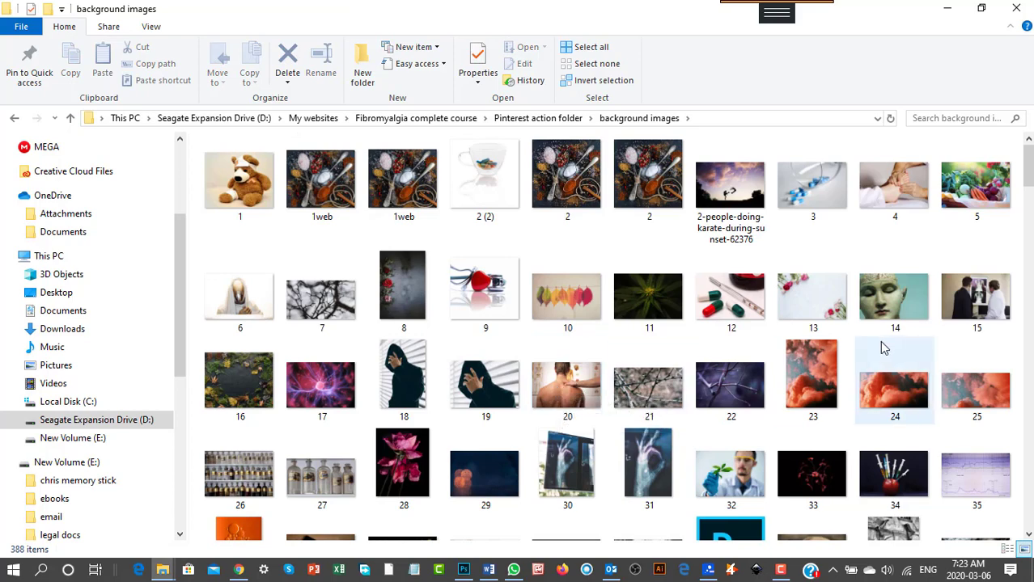
mouse_move(884, 348)
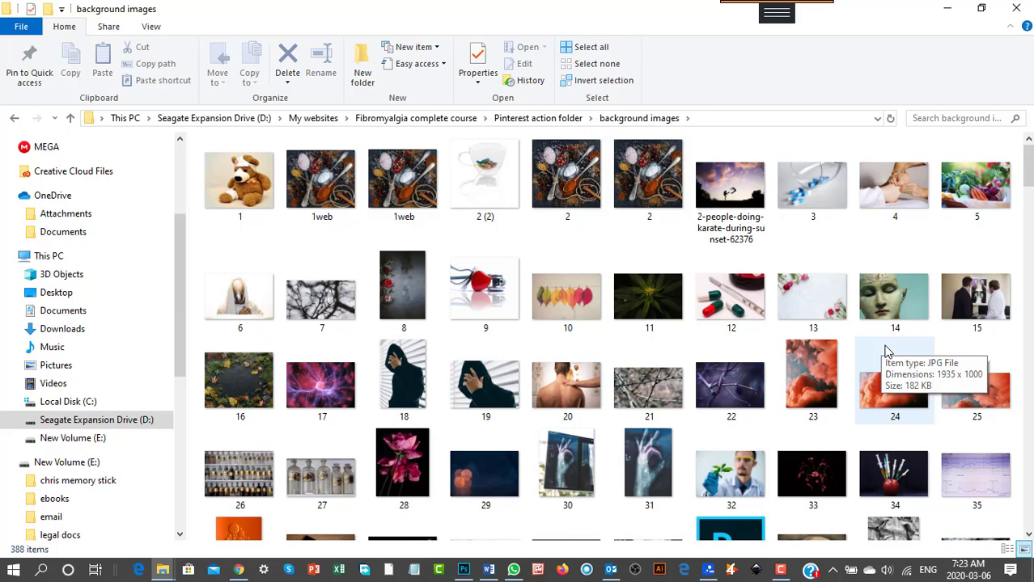
scroll(728, 340, "down", 3)
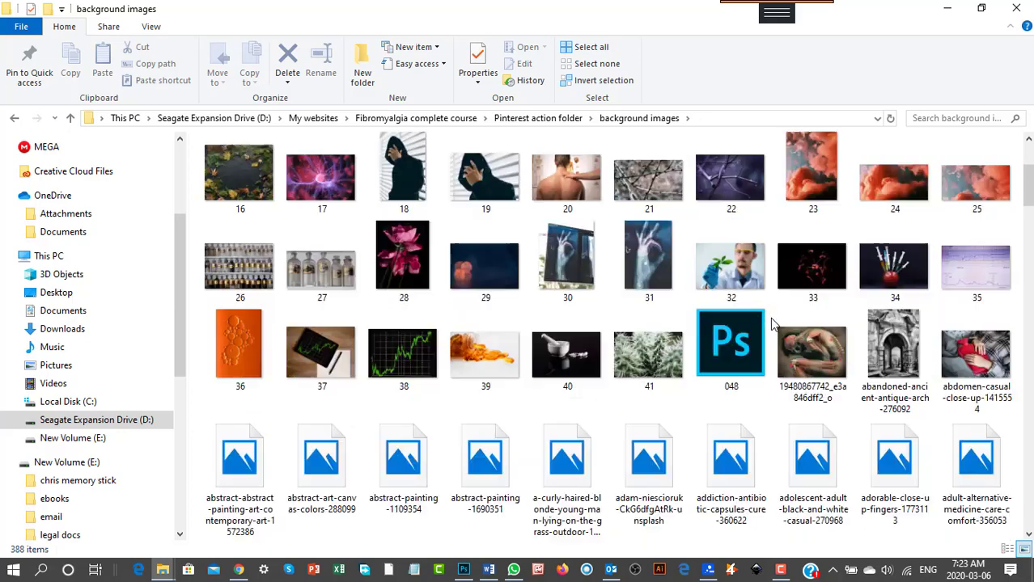
scroll(634, 353, "down", 3)
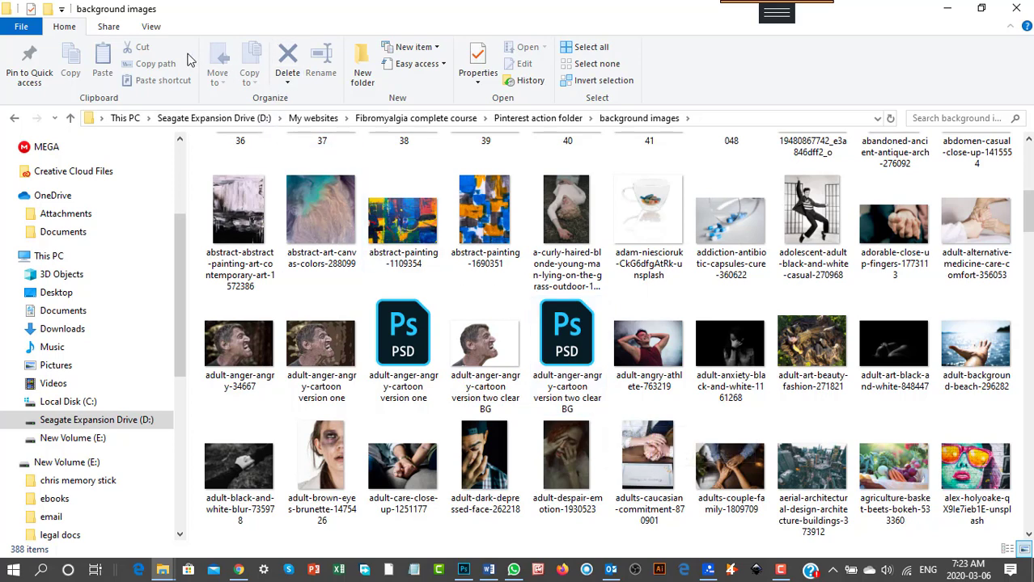
left_click(150, 27)
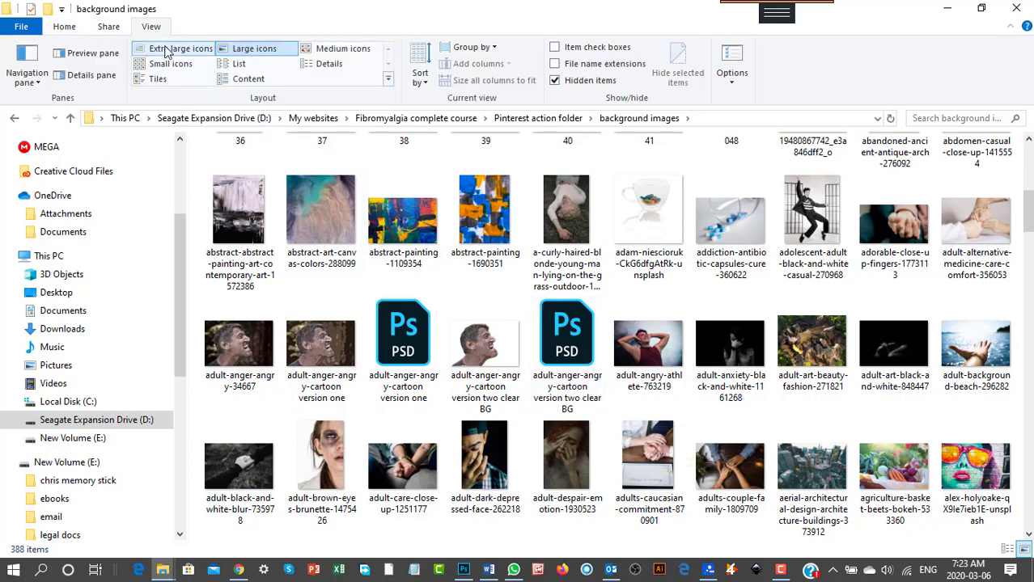
left_click(166, 49)
Step: Look through the pictures in the background images folder and return to the Pinterest action folder
scroll(635, 460, "down", 2)
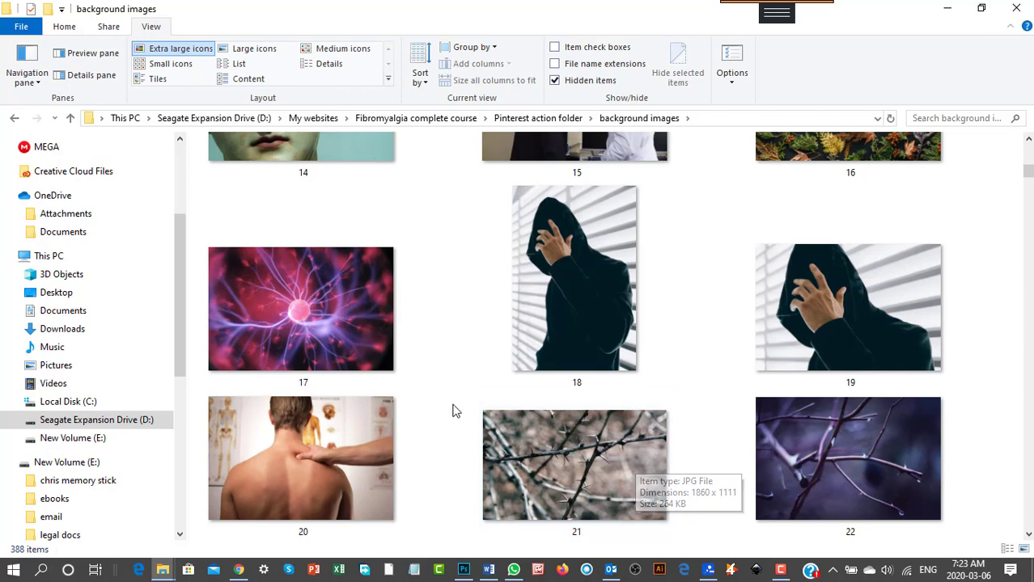
scroll(437, 407, "down", 3)
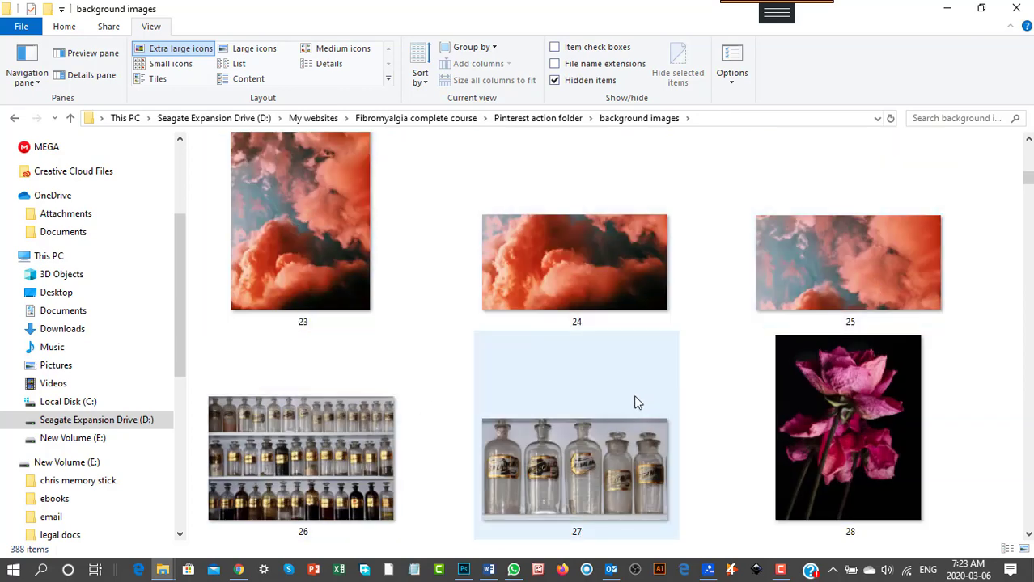
scroll(635, 399, "down", 1)
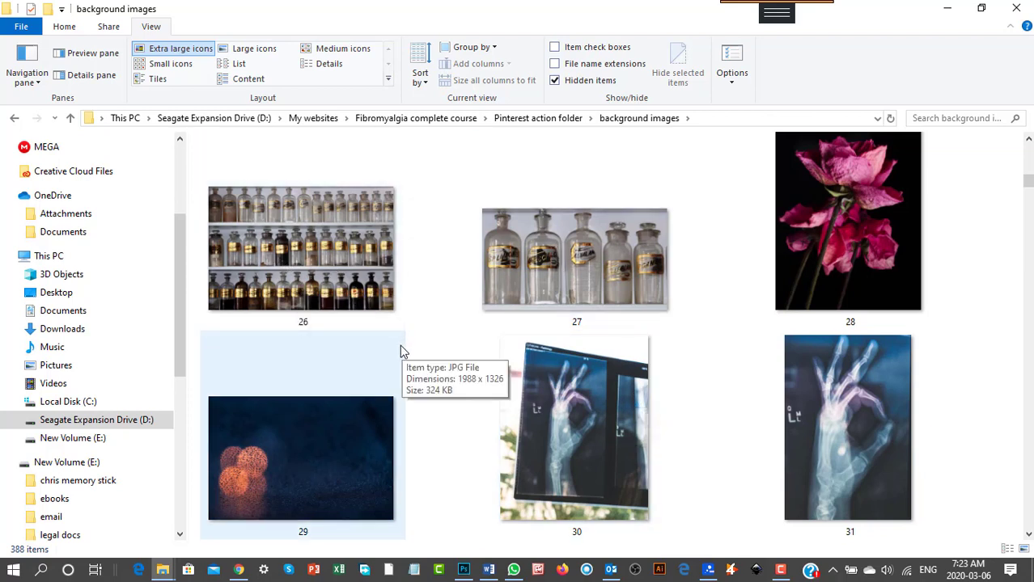
scroll(397, 350, "down", 2)
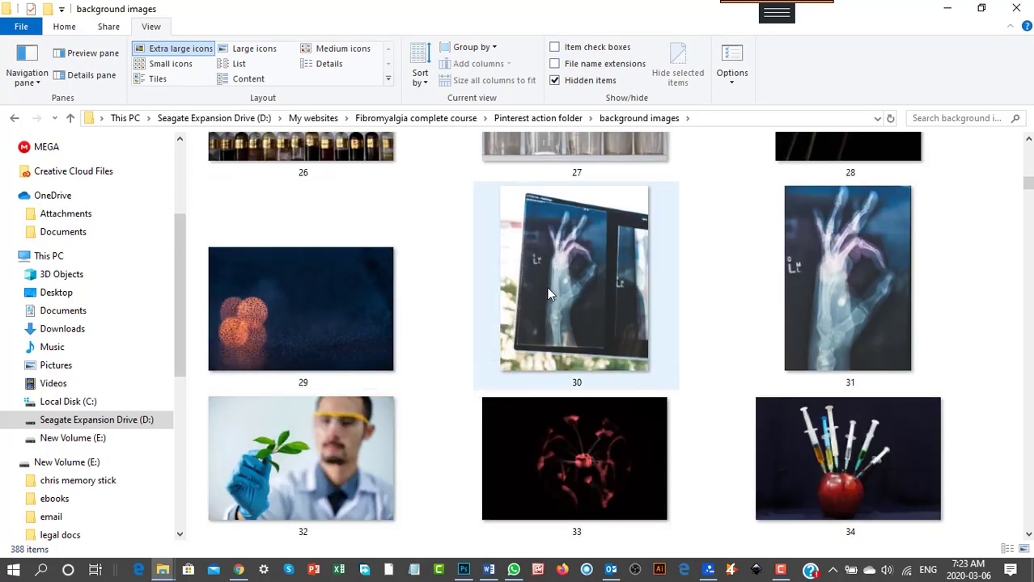
scroll(641, 357, "down", 3)
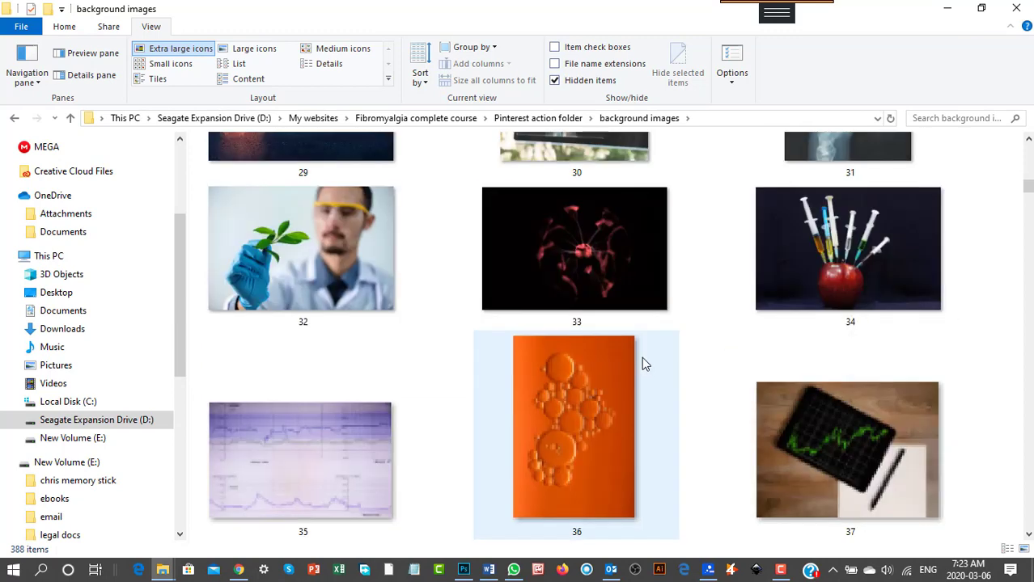
scroll(641, 357, "down", 5)
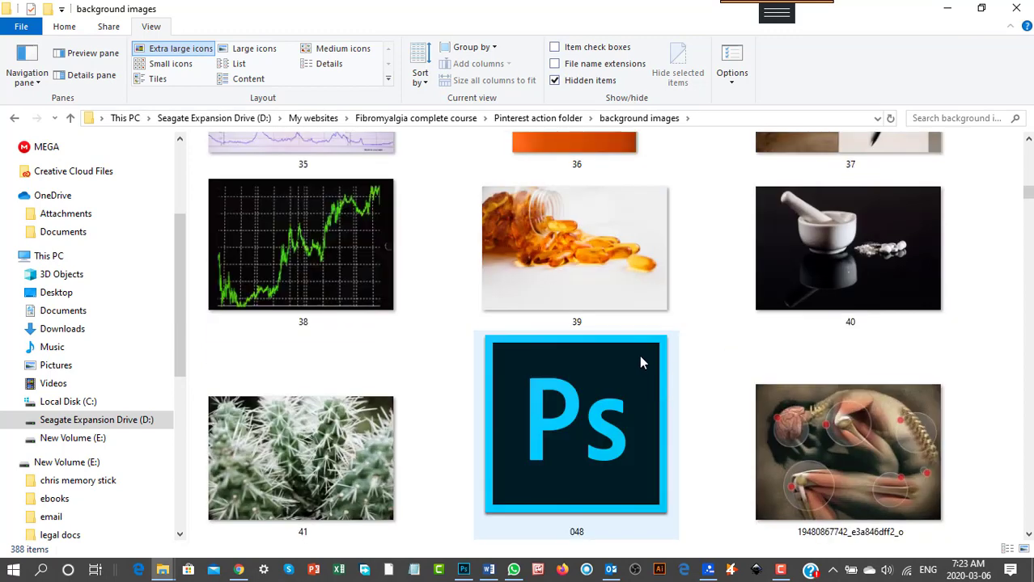
scroll(641, 357, "down", 3)
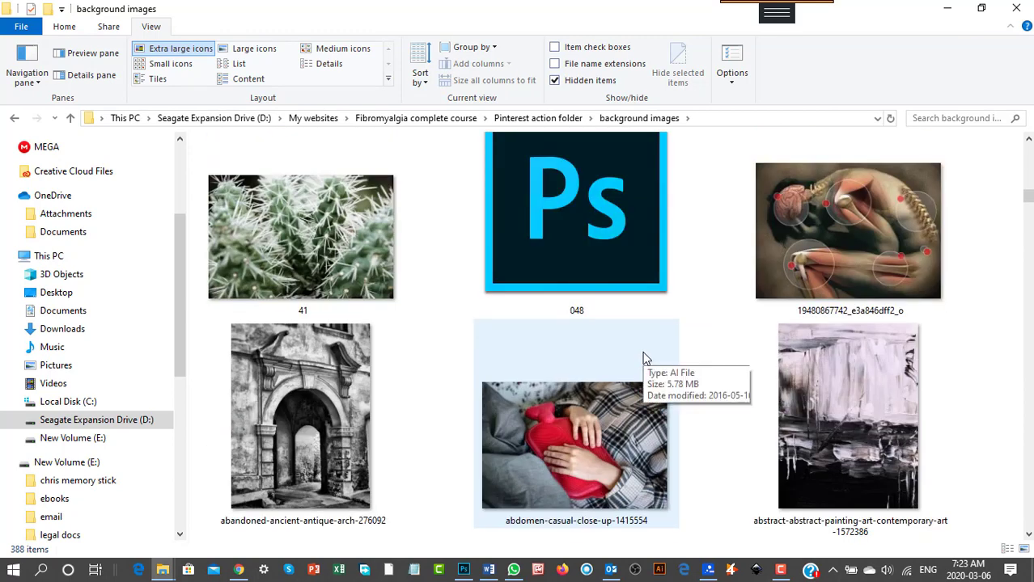
scroll(644, 359, "down", 3)
scroll(644, 356, "down", 15)
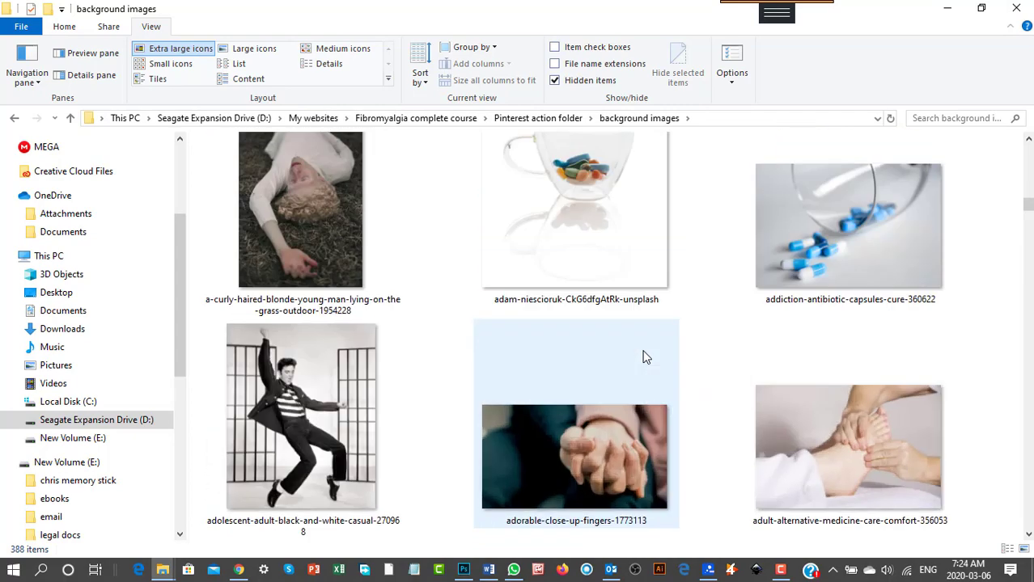
scroll(644, 357, "down", 20)
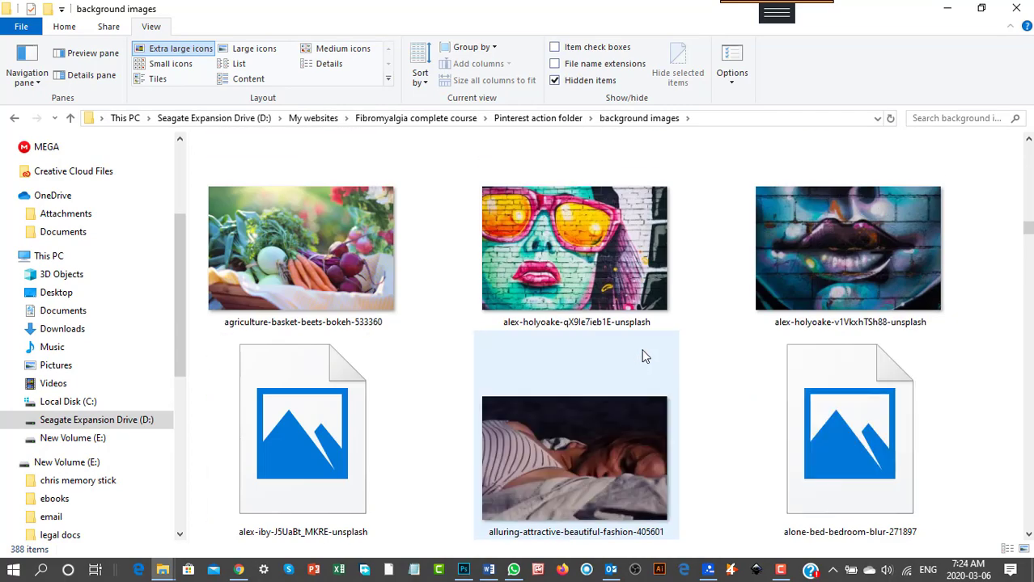
scroll(644, 356, "down", 15)
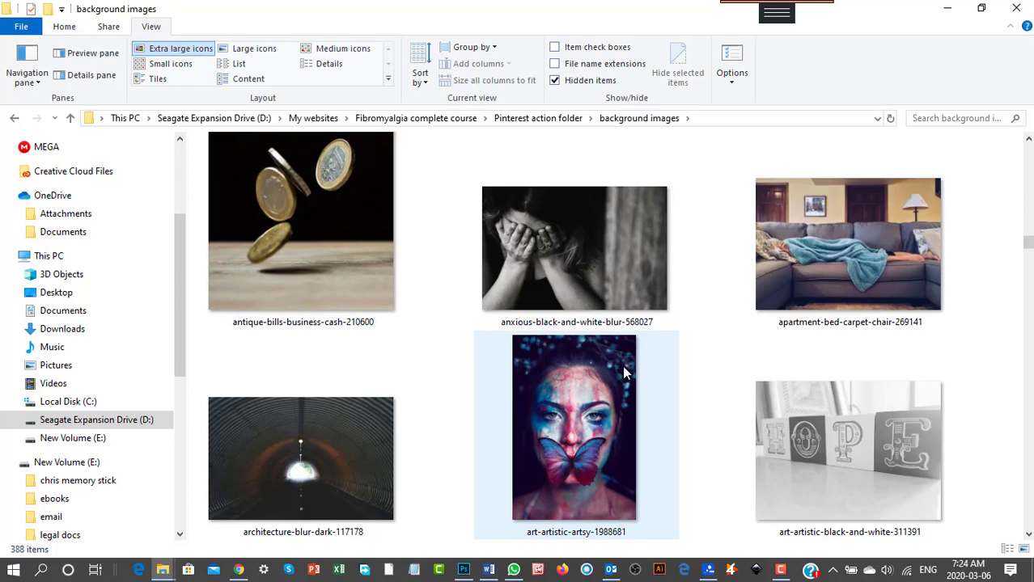
scroll(622, 374, "up", 3)
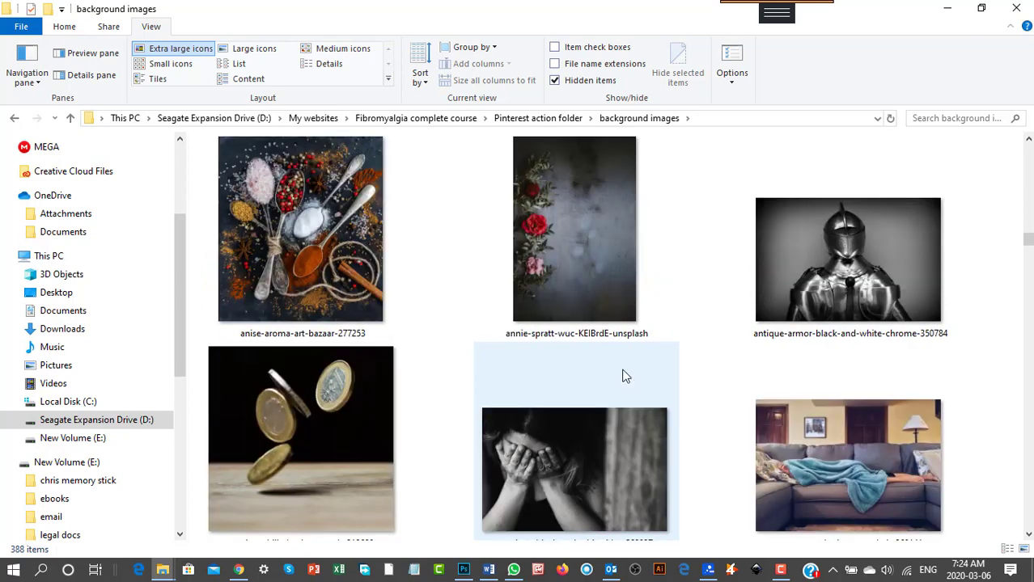
scroll(625, 375, "up", 3)
scroll(621, 375, "up", 3)
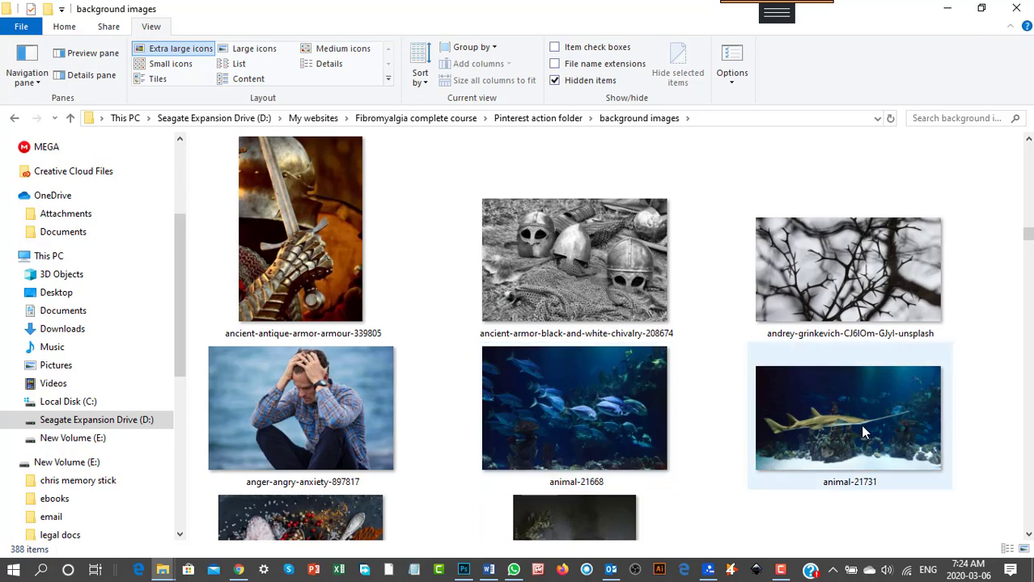
scroll(859, 425, "down", 12)
scroll(704, 436, "down", 3)
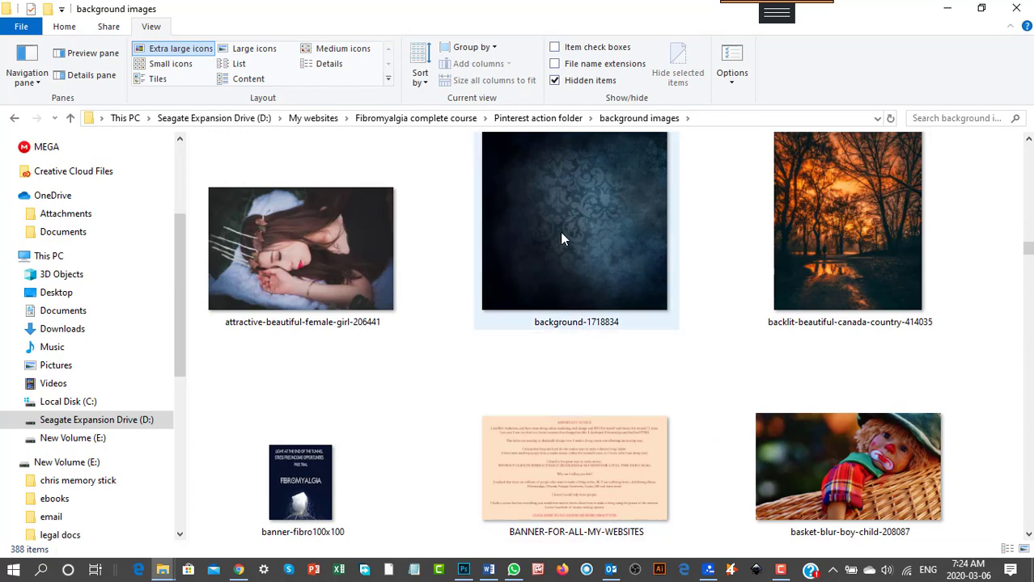
scroll(627, 326, "down", 15)
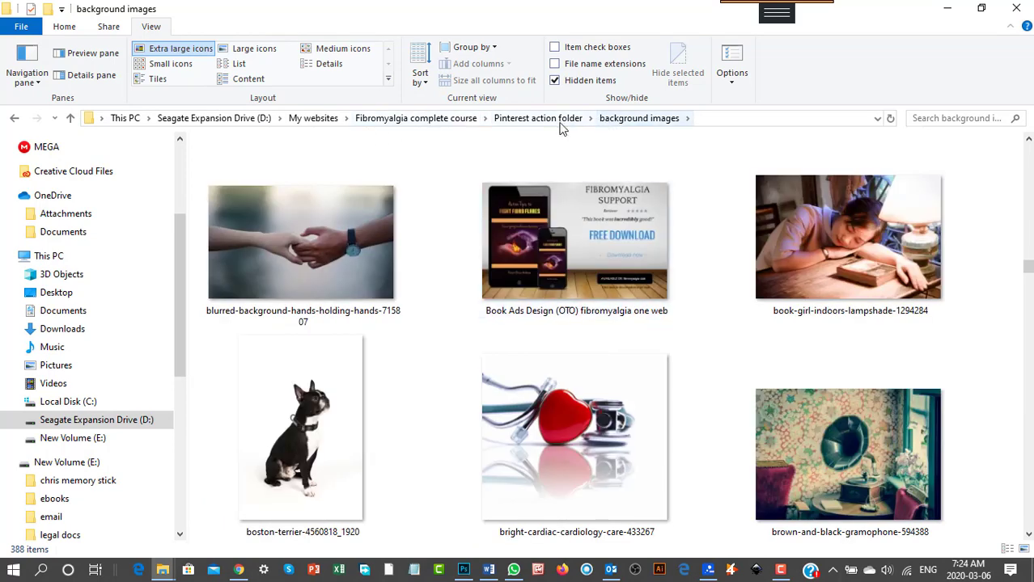
key("alt+Up")
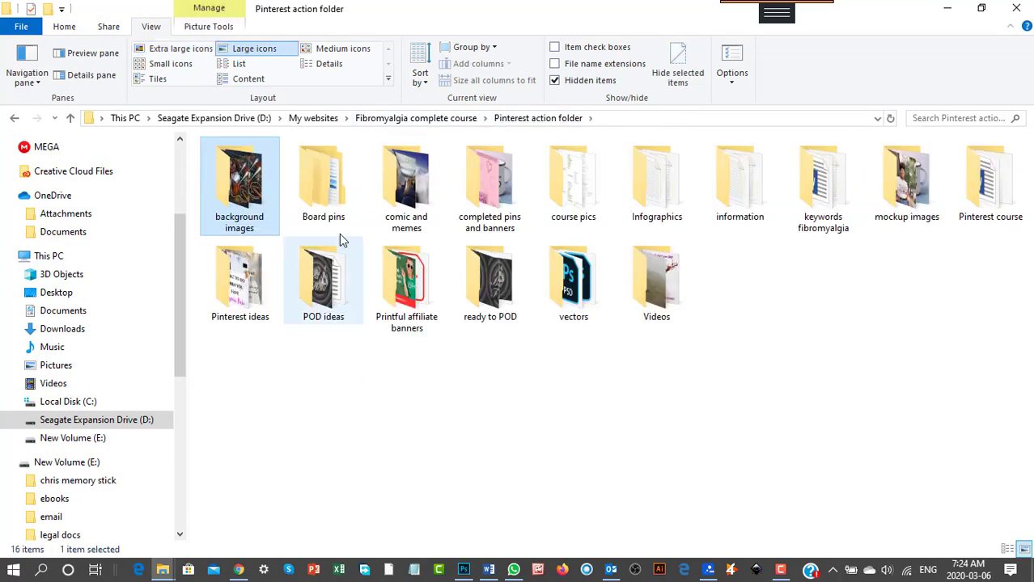
Step: Open the Board pins folder and check the contents of its Fibromyalgia membership training courses pins subfolder
double_click(328, 185)
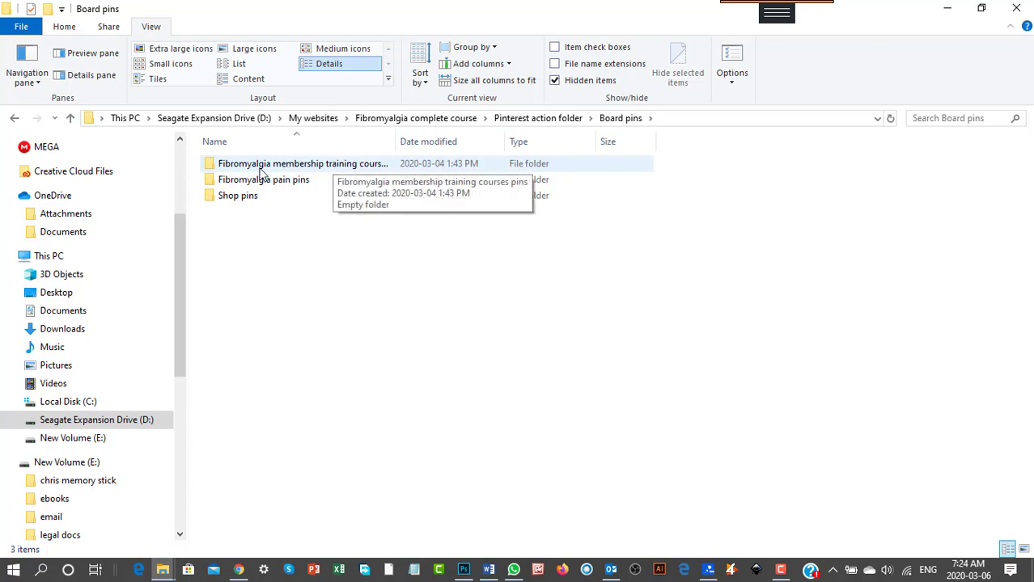
double_click(232, 167)
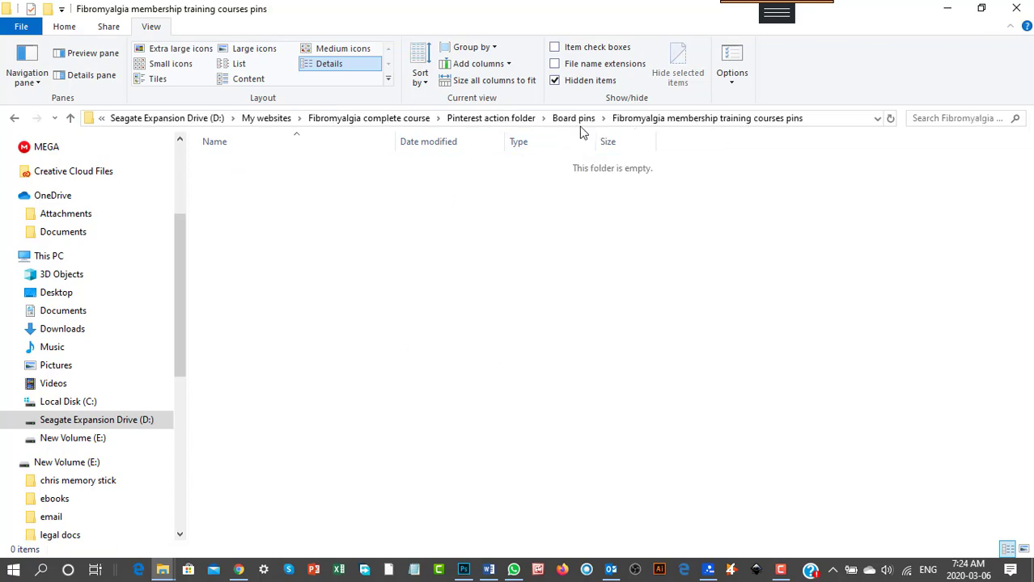
key("BackSpace")
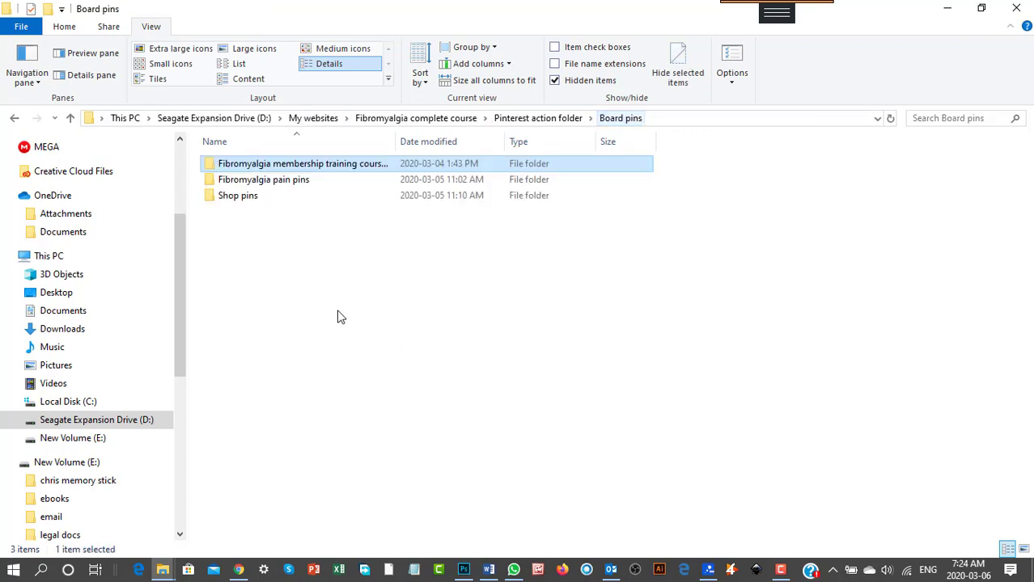
Step: View and compare the fibro pain pin one and fibro pain pin two images in the Fibromyalgia pain pins folder
double_click(294, 187)
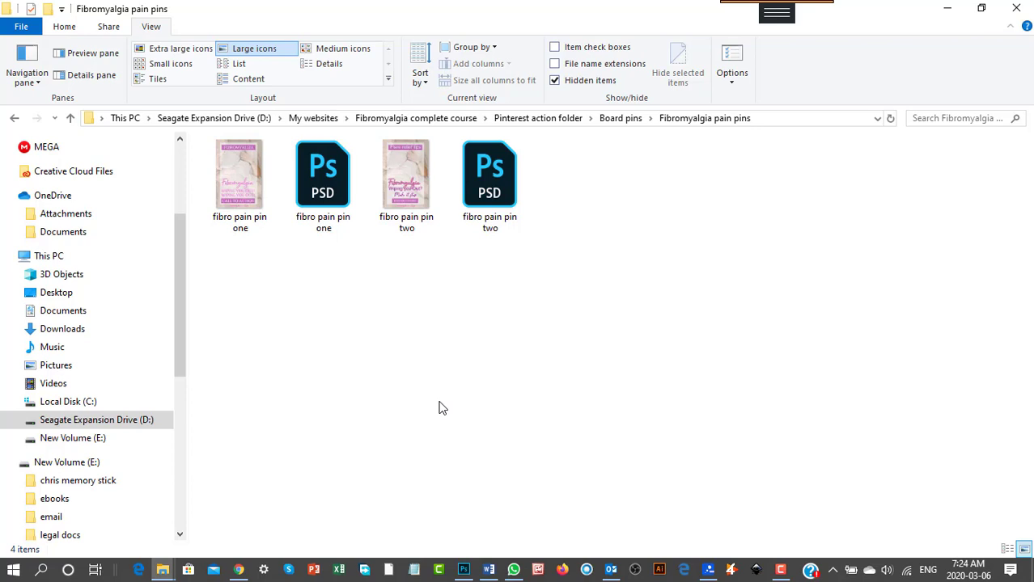
left_click(239, 194)
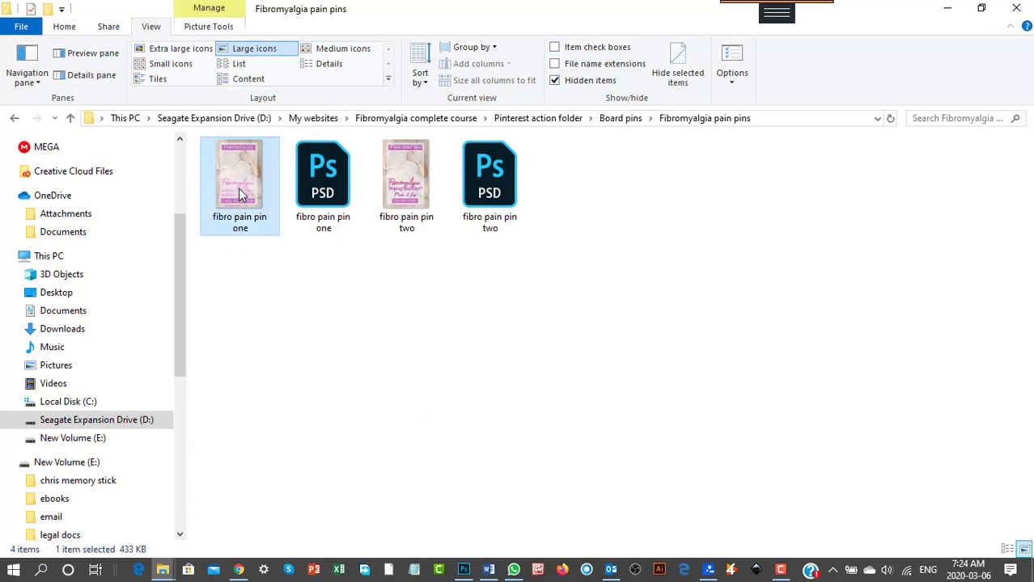
double_click(239, 194)
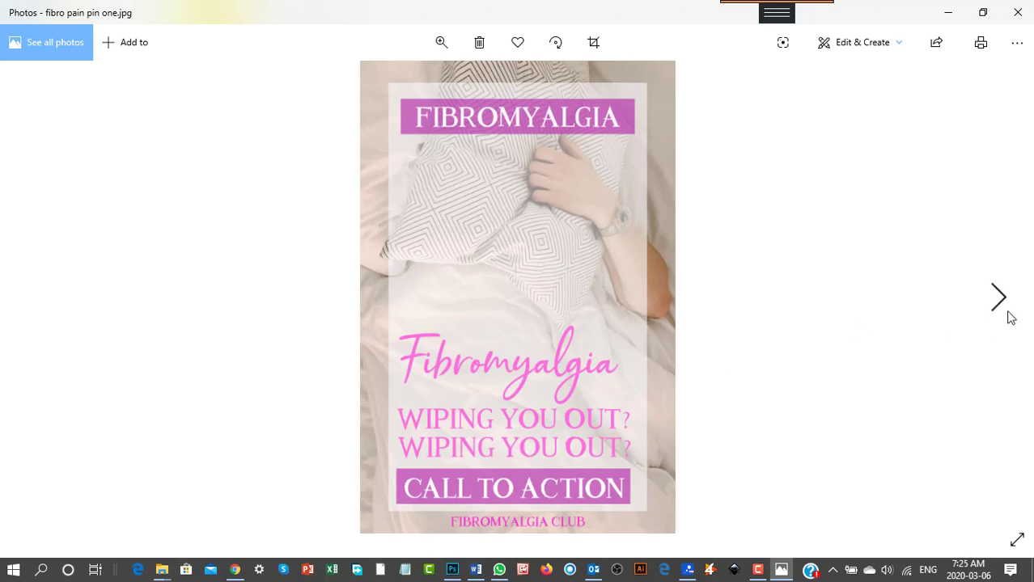
left_click(999, 296)
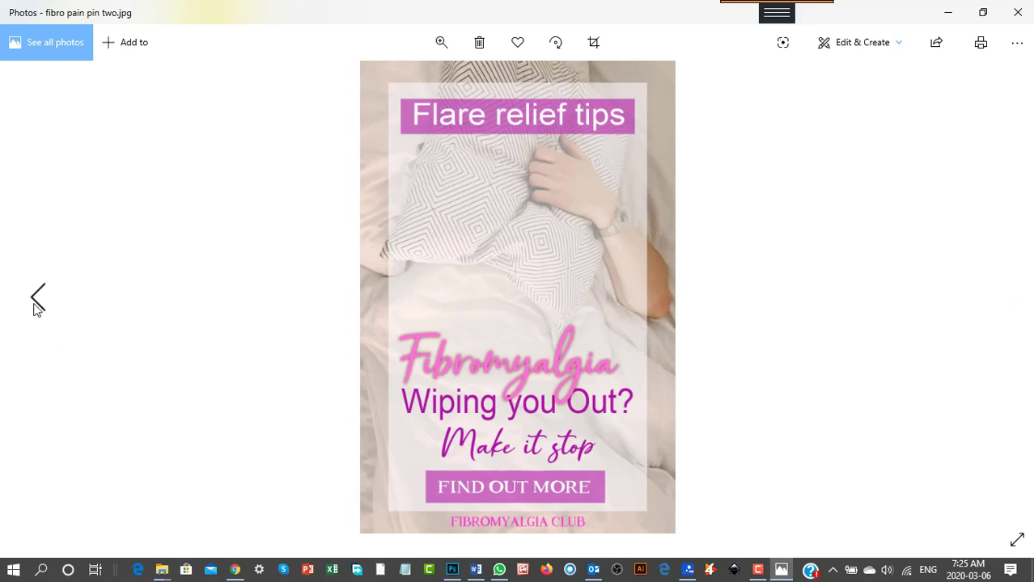
left_click(34, 302)
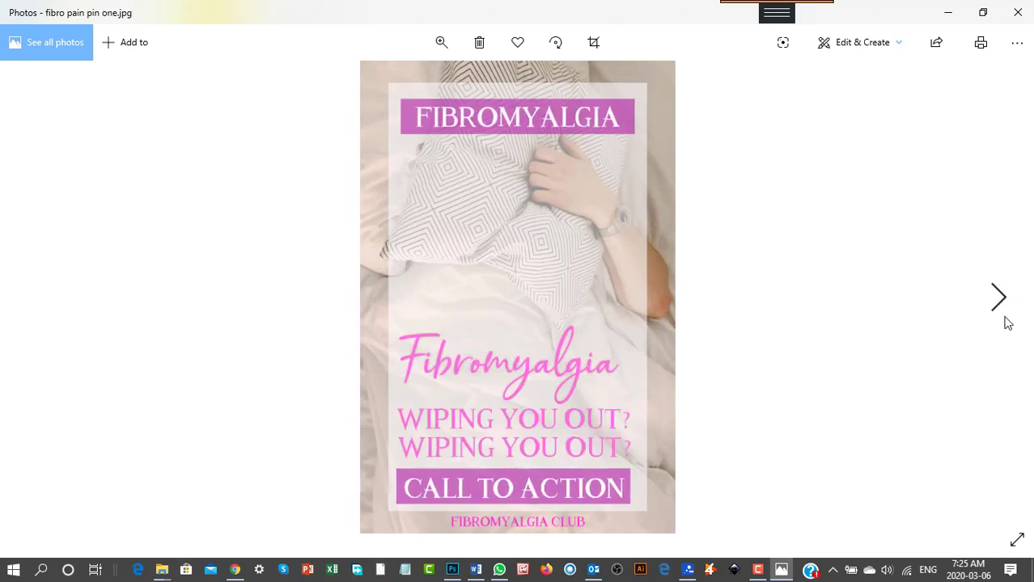
left_click(998, 298)
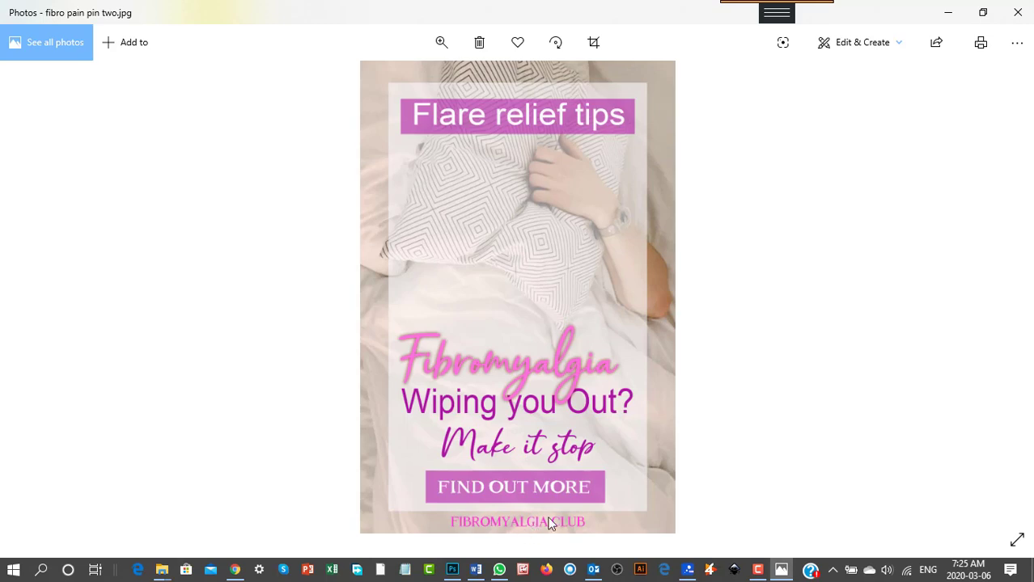
left_click(1017, 11)
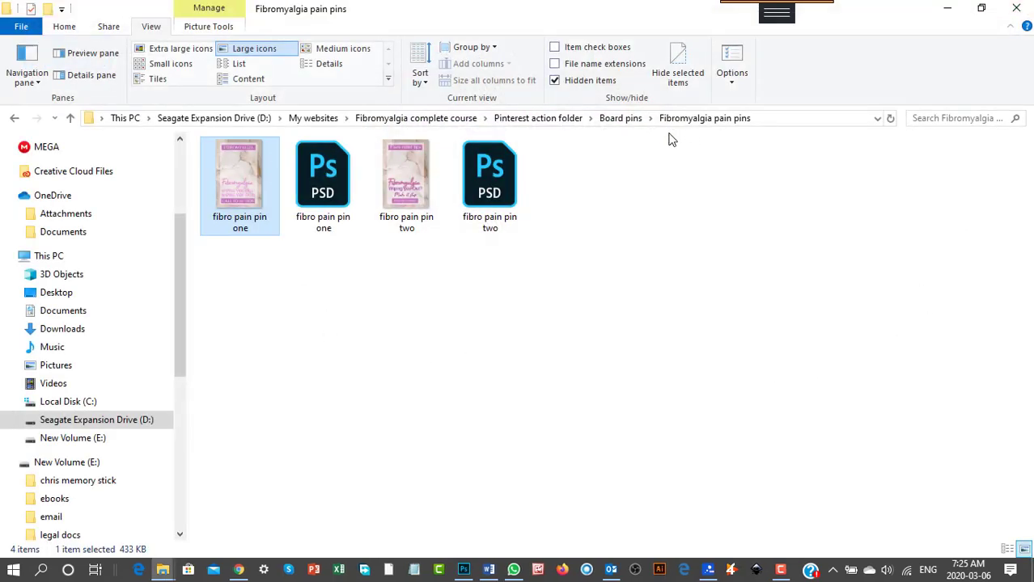
Step: View the definition pinterest pin image in the Shop pins folder and return to the Pinterest action folder
left_click(630, 121)
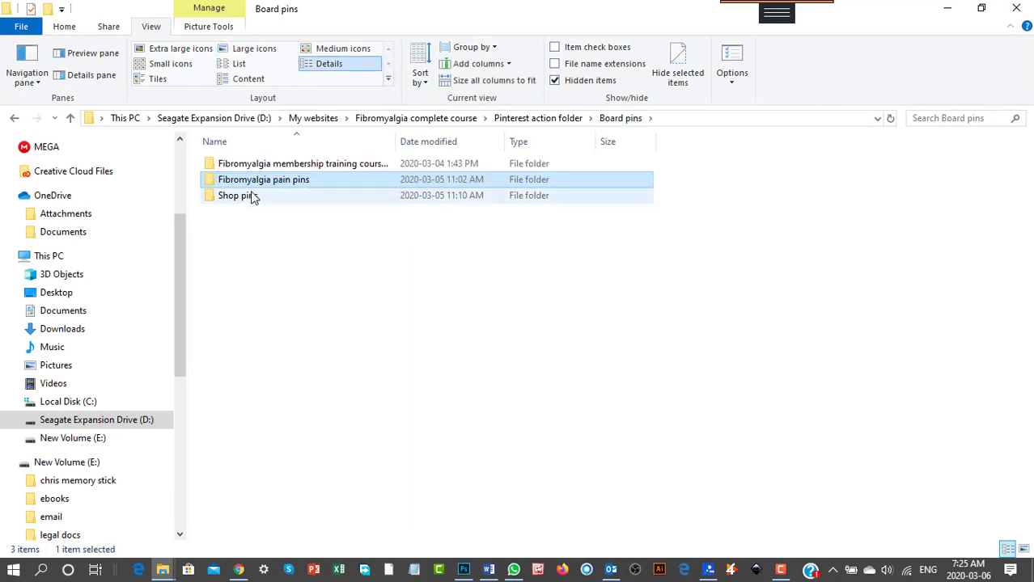
left_click(251, 199)
double_click(251, 199)
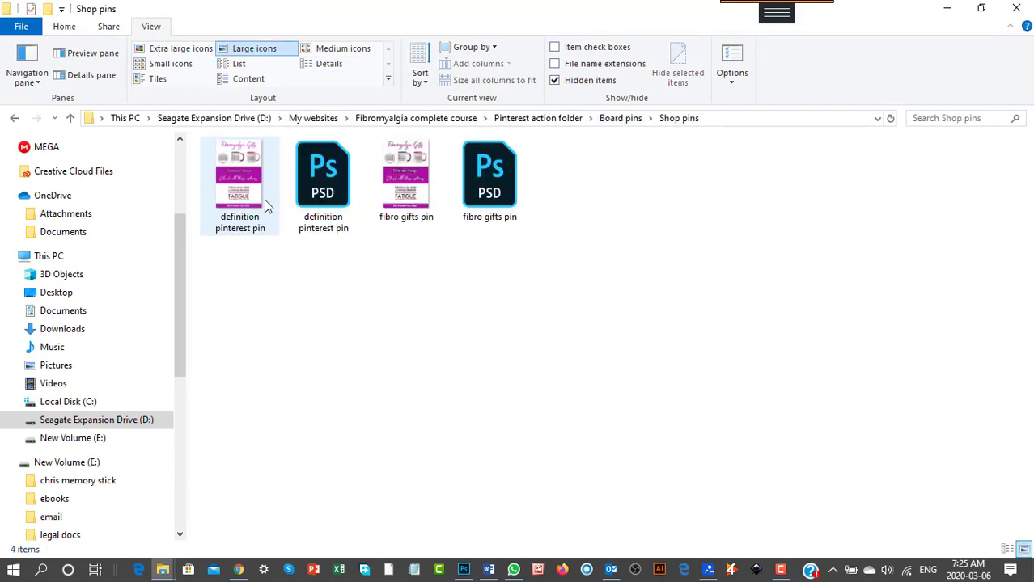
left_click(251, 203)
double_click(251, 202)
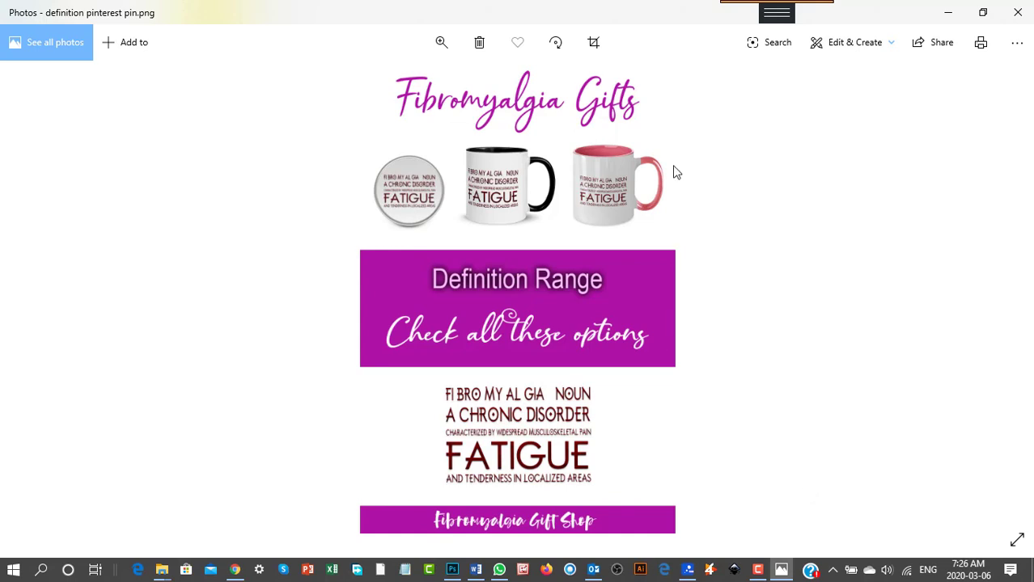
left_click(1017, 12)
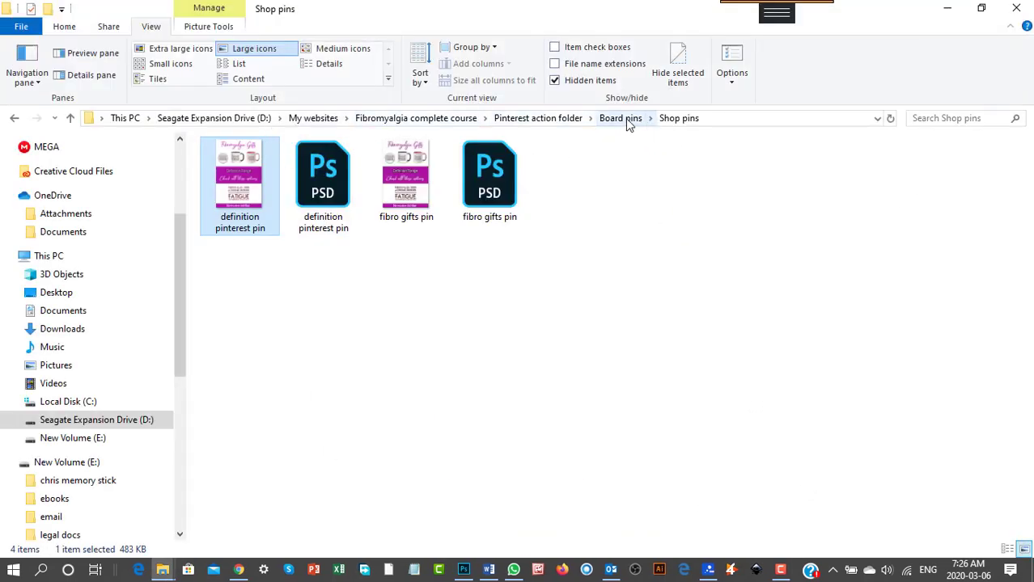
left_click(552, 123)
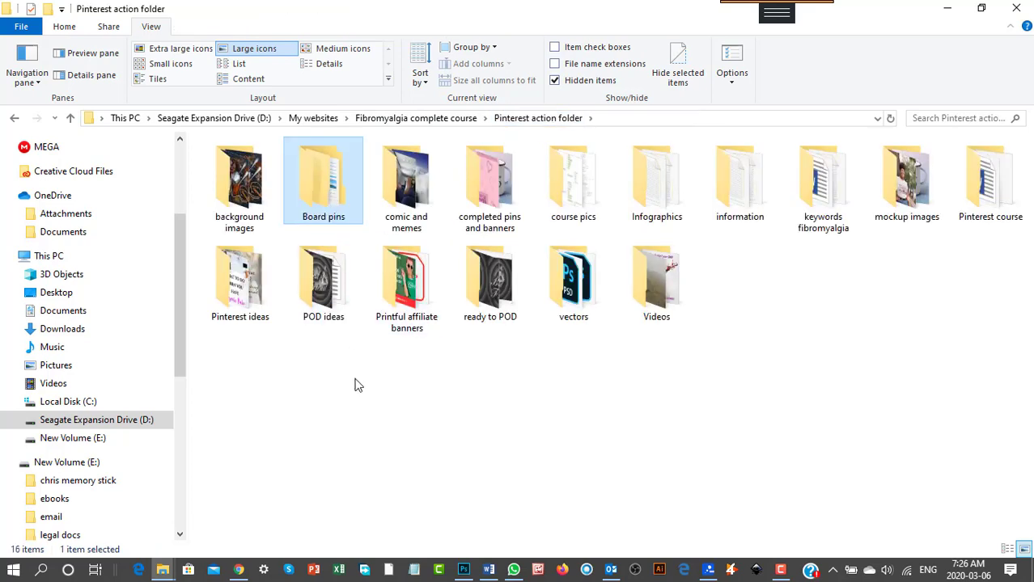
Step: Look through the Comics subfolder of the comic and memes folder and return to the Pinterest action folder
double_click(395, 168)
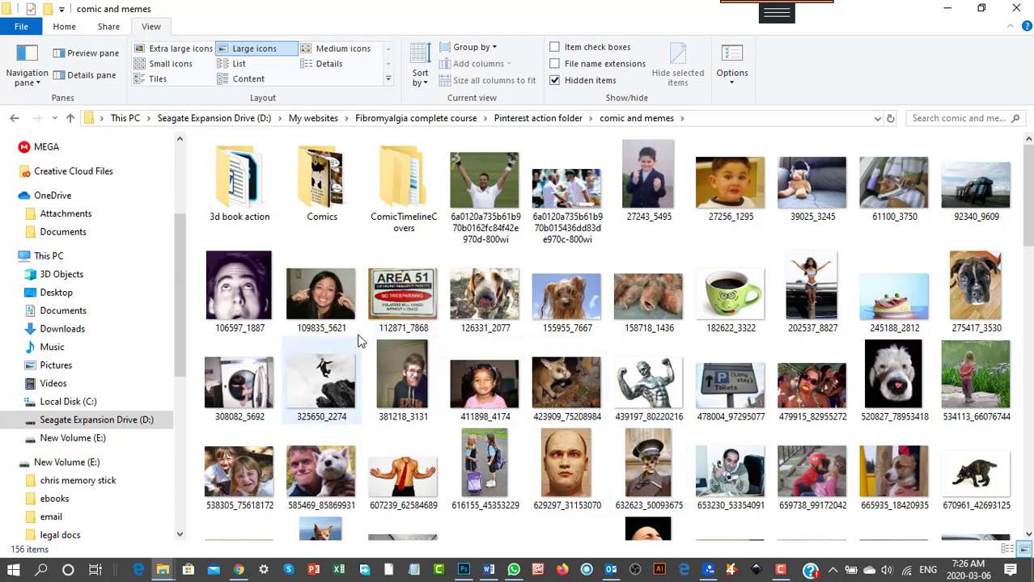
left_click(318, 193)
double_click(317, 192)
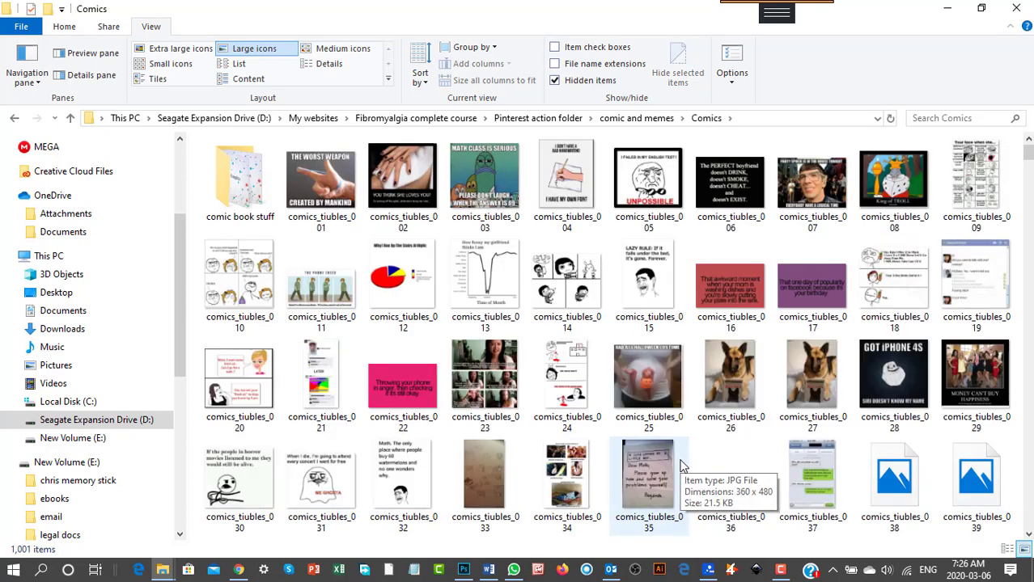
left_click(534, 119)
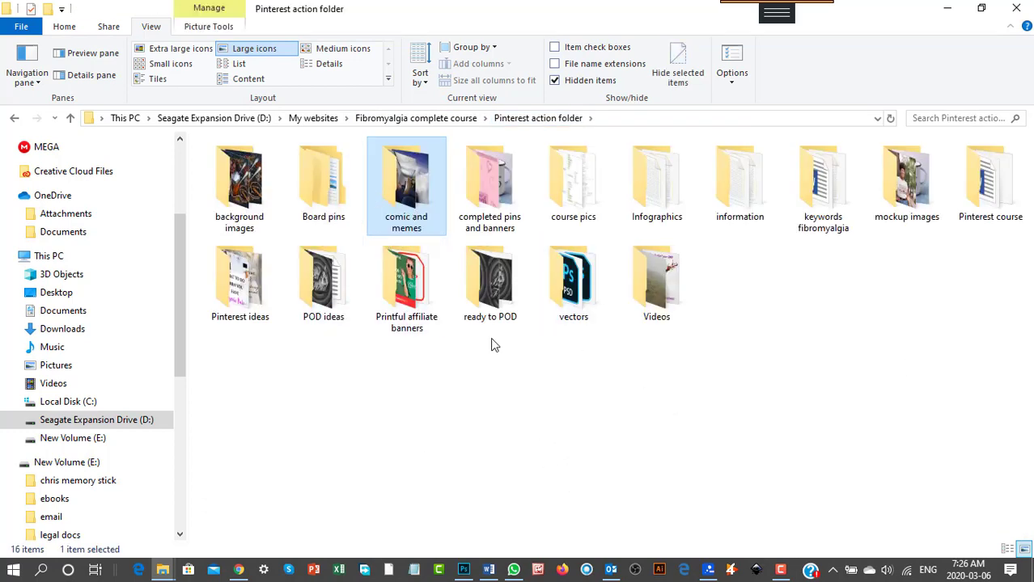
Step: Open the completed pins and banners folder and view the Banner Example image, closing it again
double_click(490, 188)
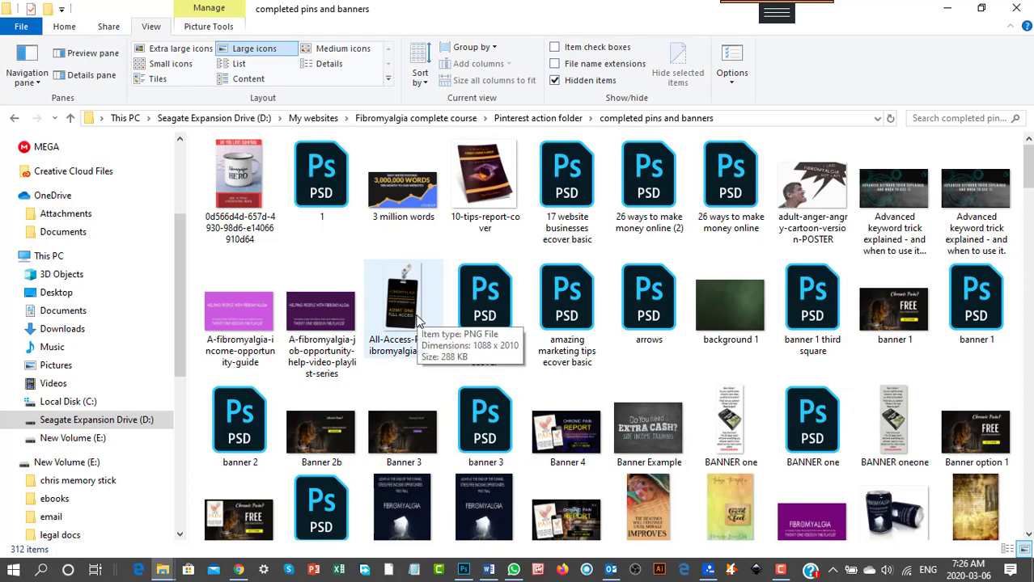
left_click(636, 432)
double_click(657, 443)
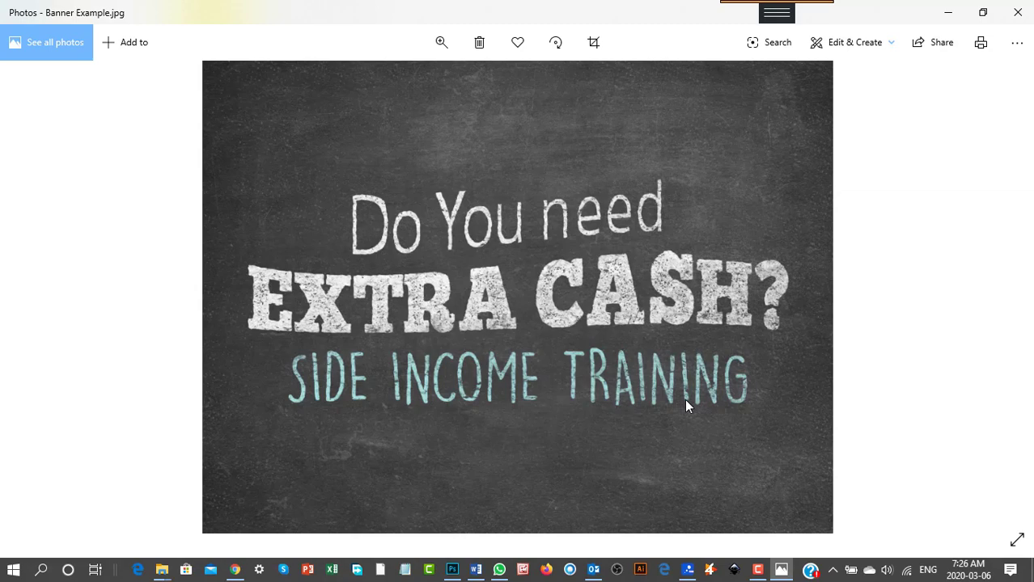
left_click(1018, 12)
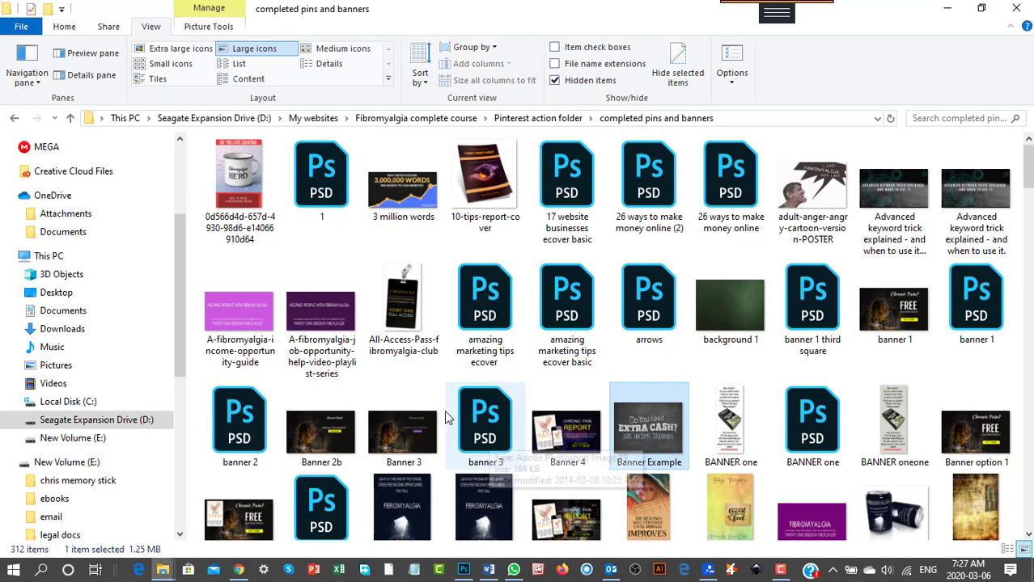
Step: View the banner 1 image and the All-Access-Pass-fibromyalgia-club image one after the other, closing each
left_click(897, 319)
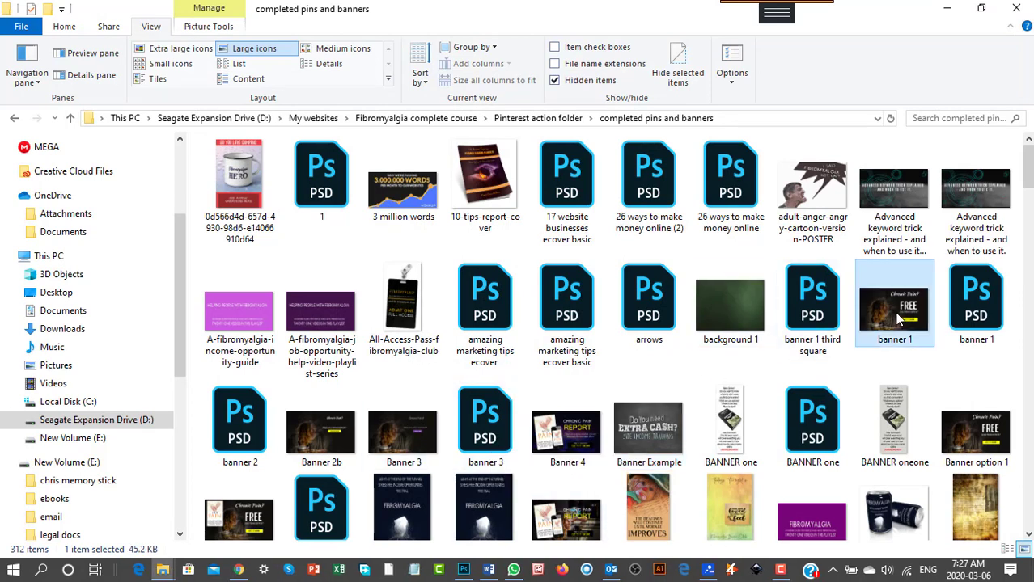
double_click(895, 317)
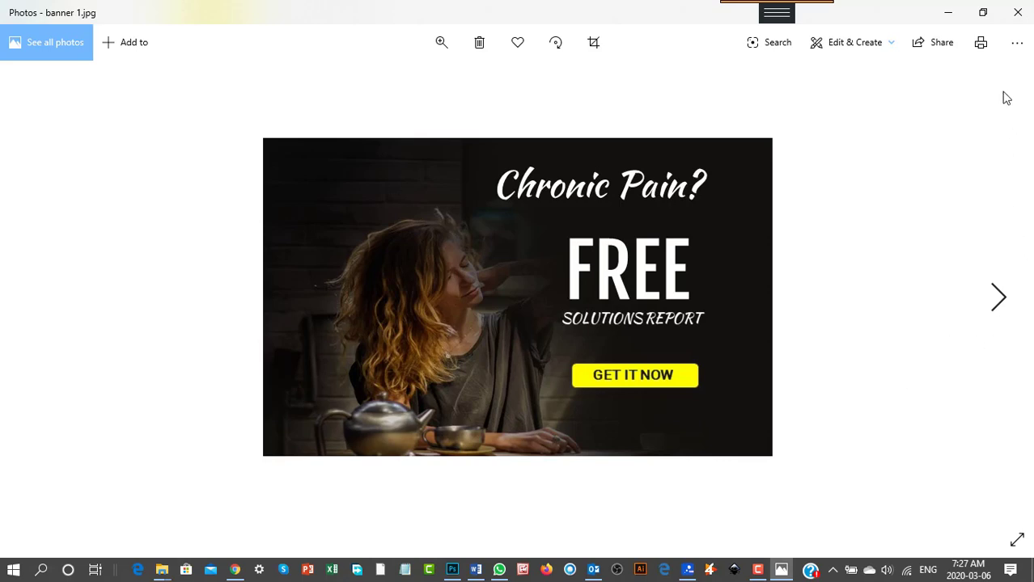
left_click(1017, 16)
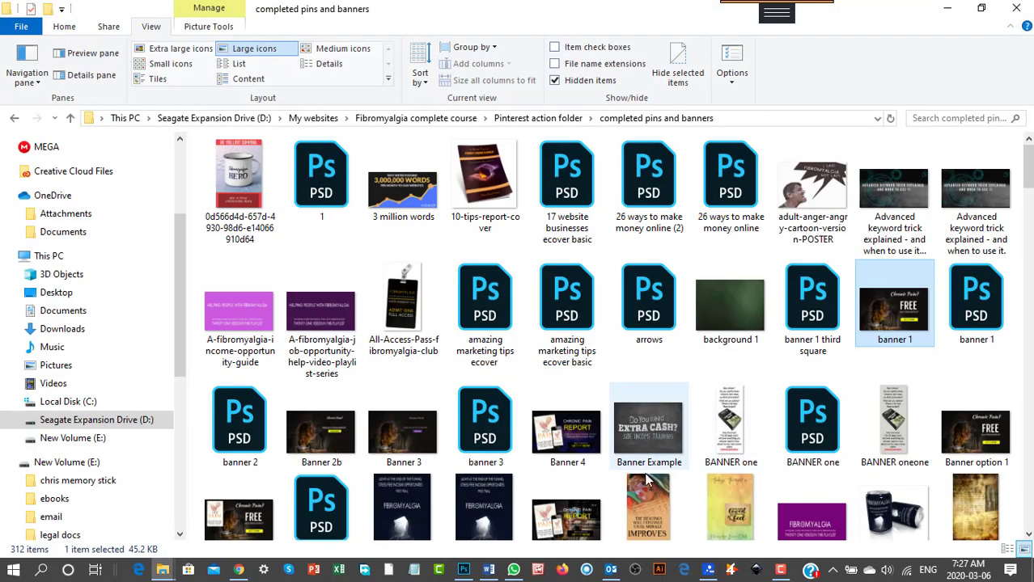
left_click(398, 317)
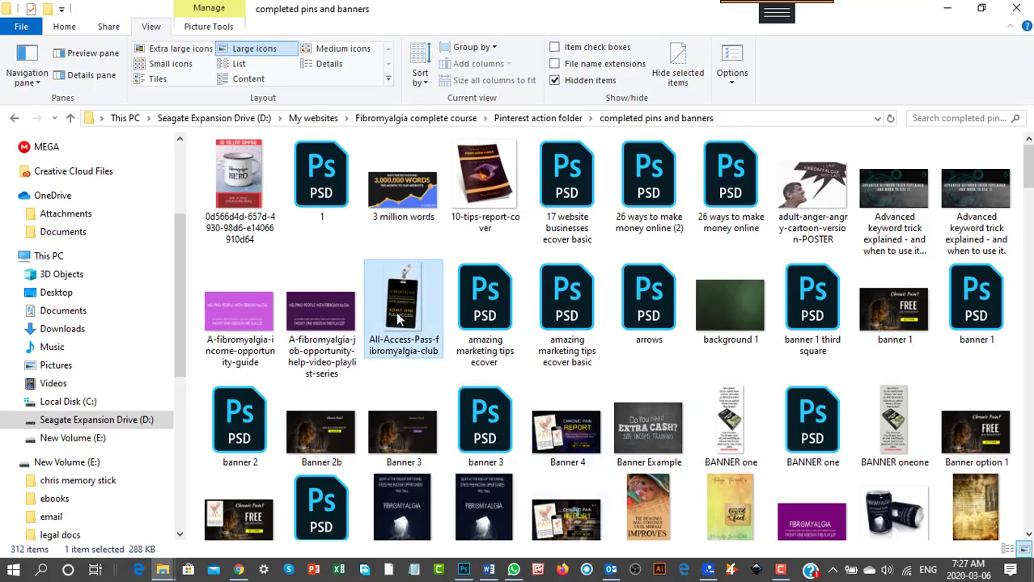
double_click(398, 319)
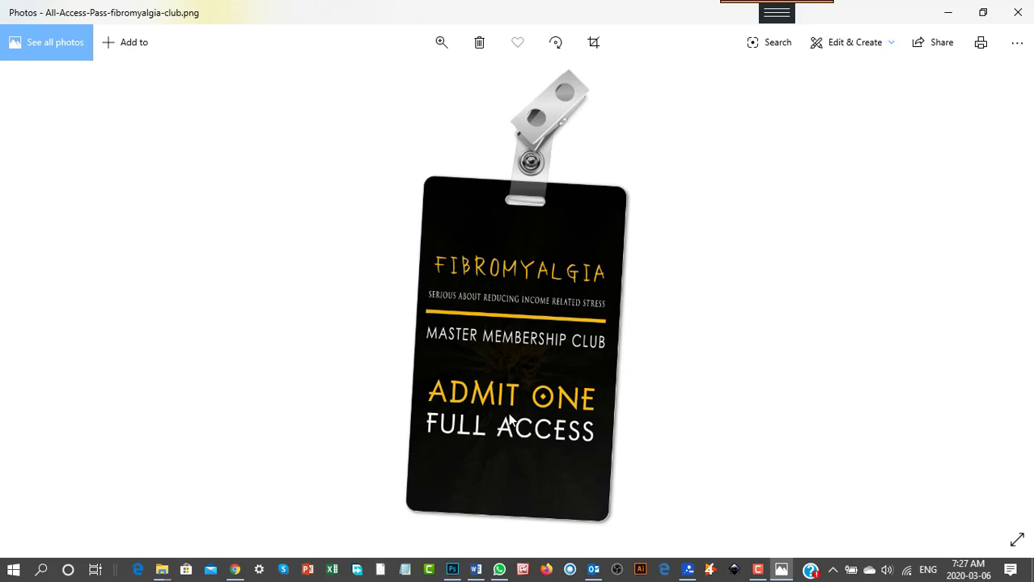
left_click(1018, 12)
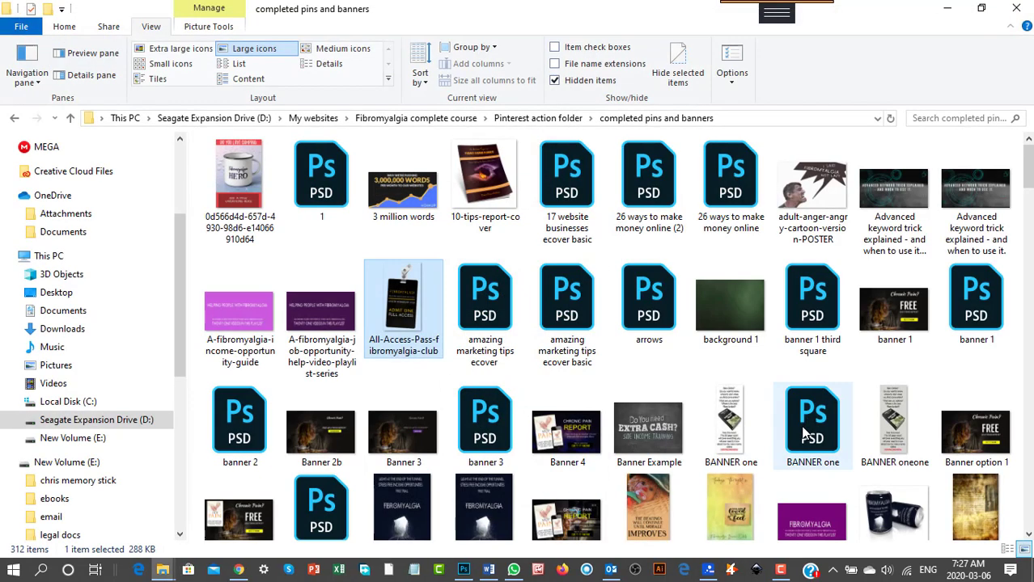
Step: Browse the banner and Photoshop files in the completed pins and banners folder and view the chronic pain banner web image
scroll(800, 434, "down", 2)
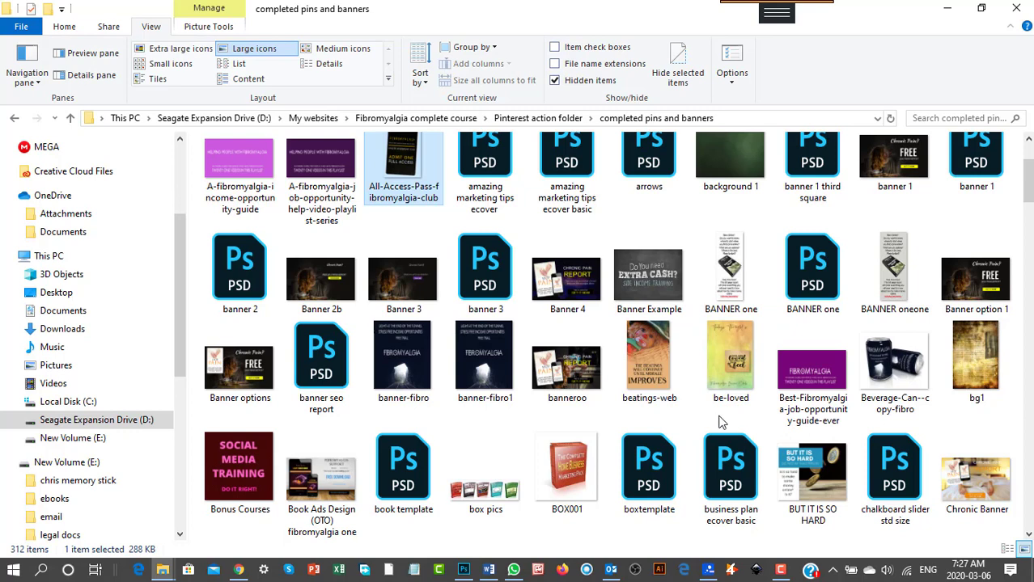
scroll(711, 416, "up", 2)
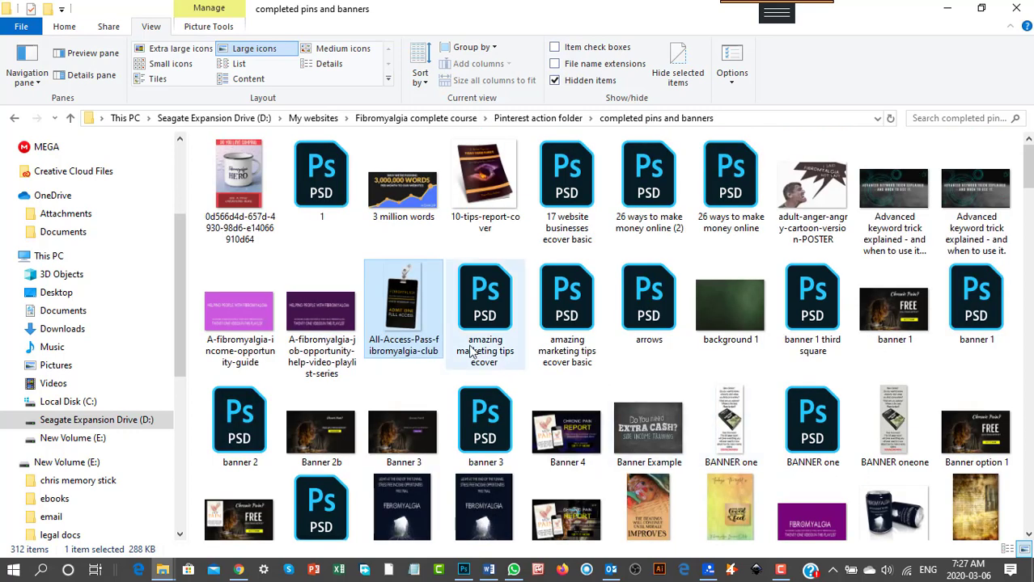
mouse_move(409, 326)
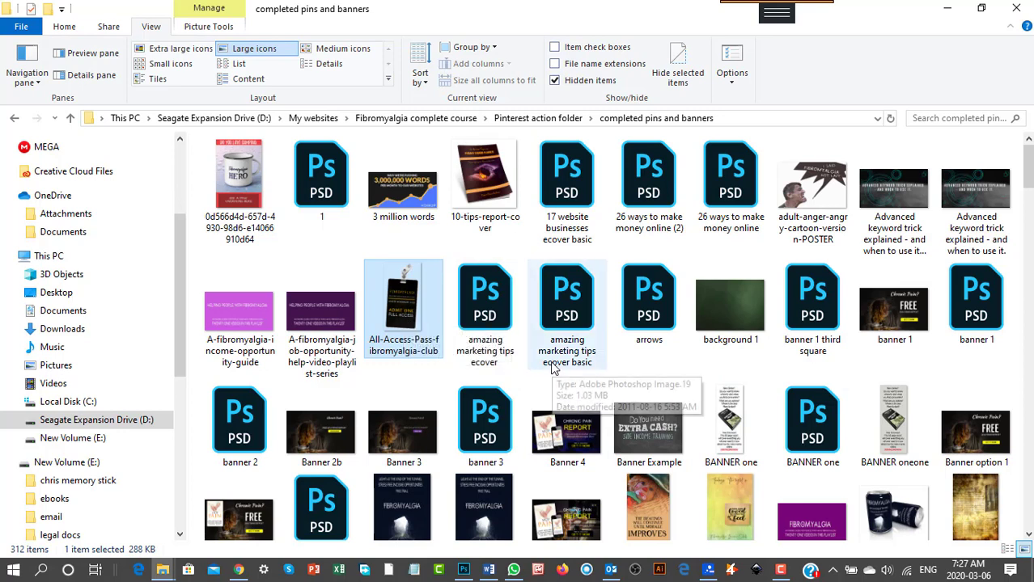
scroll(552, 366, "down", 2)
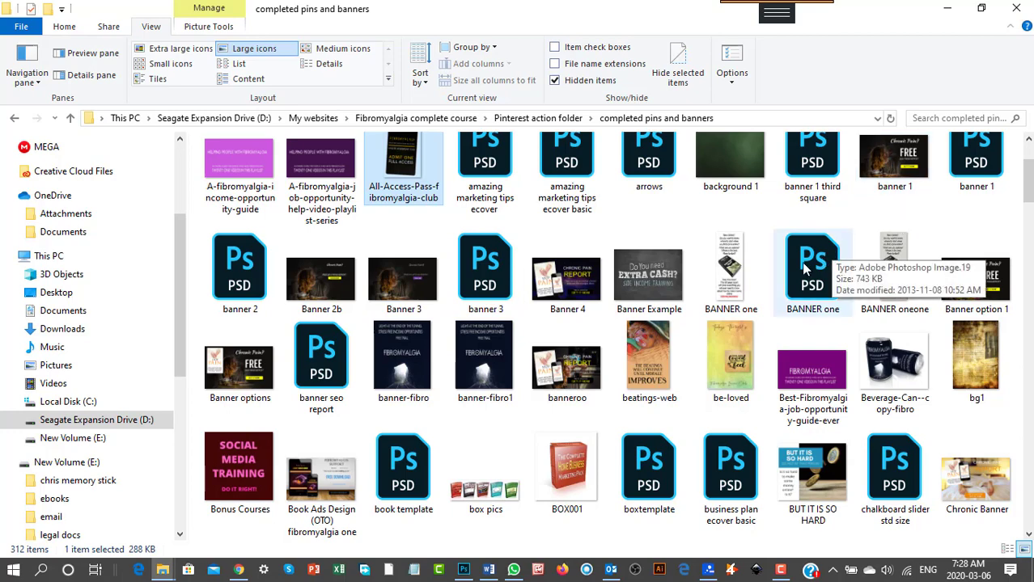
scroll(688, 324, "down", 3)
scroll(686, 328, "up", 2)
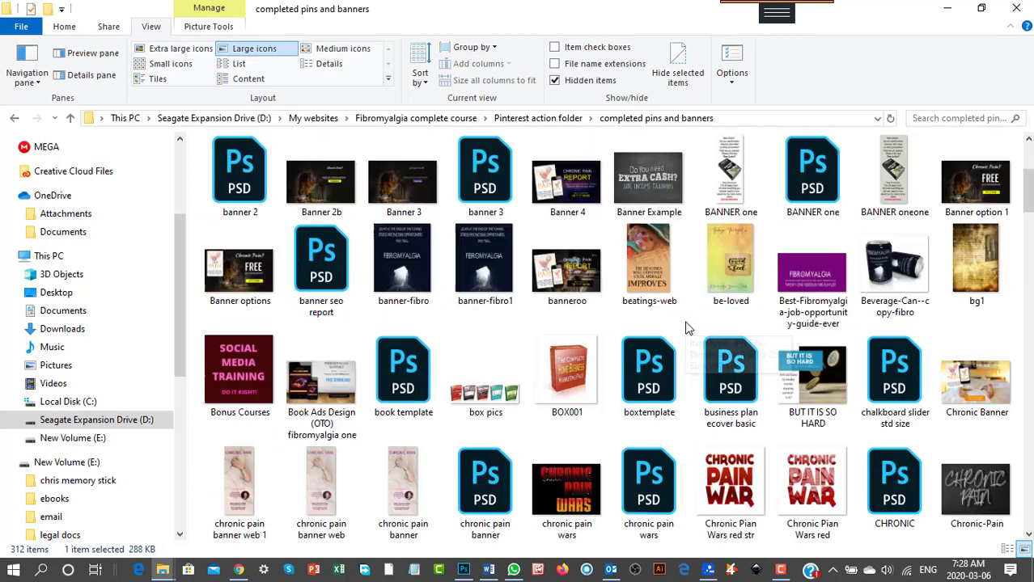
scroll(684, 327, "down", 1)
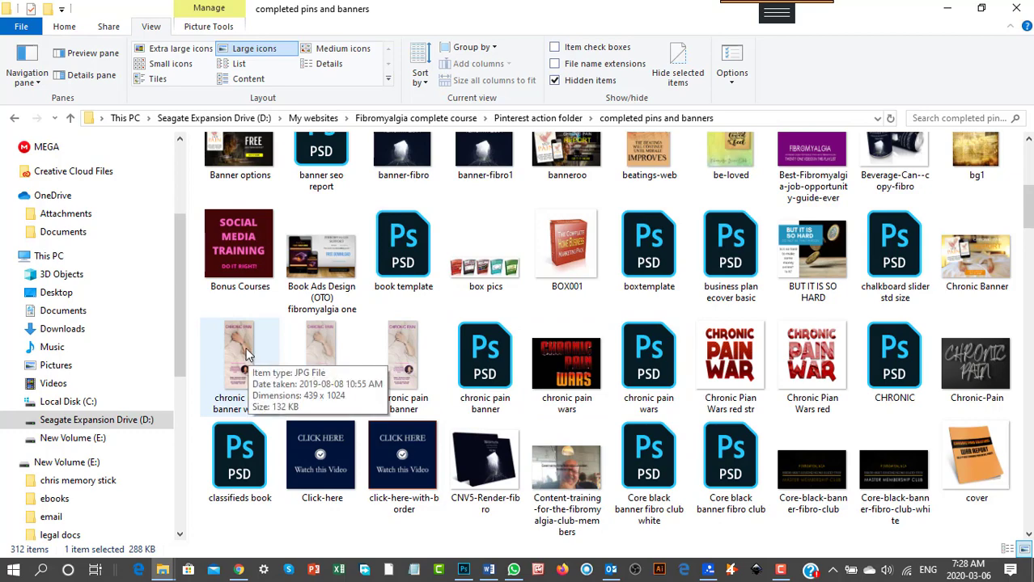
double_click(327, 347)
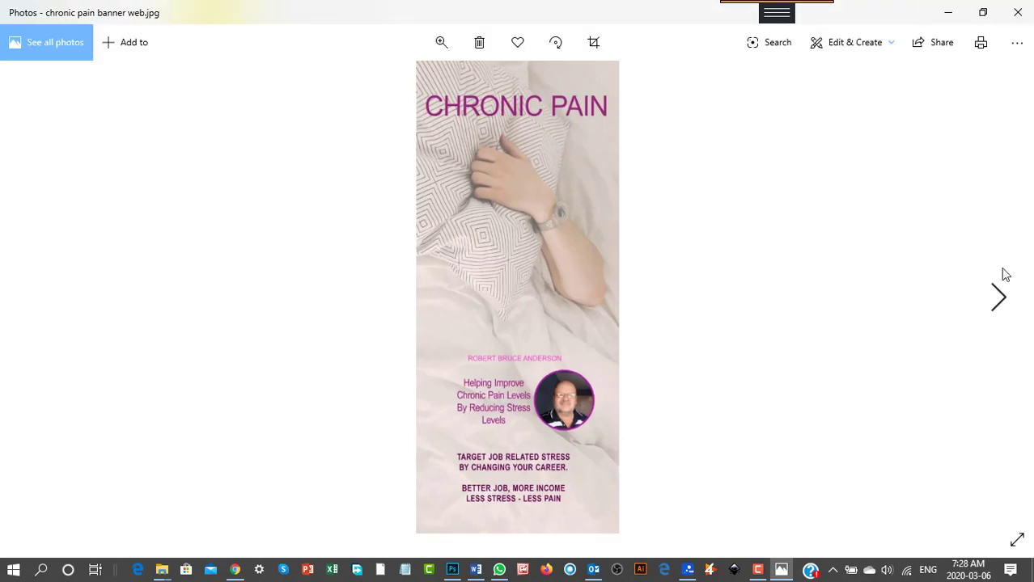
left_click(1017, 16)
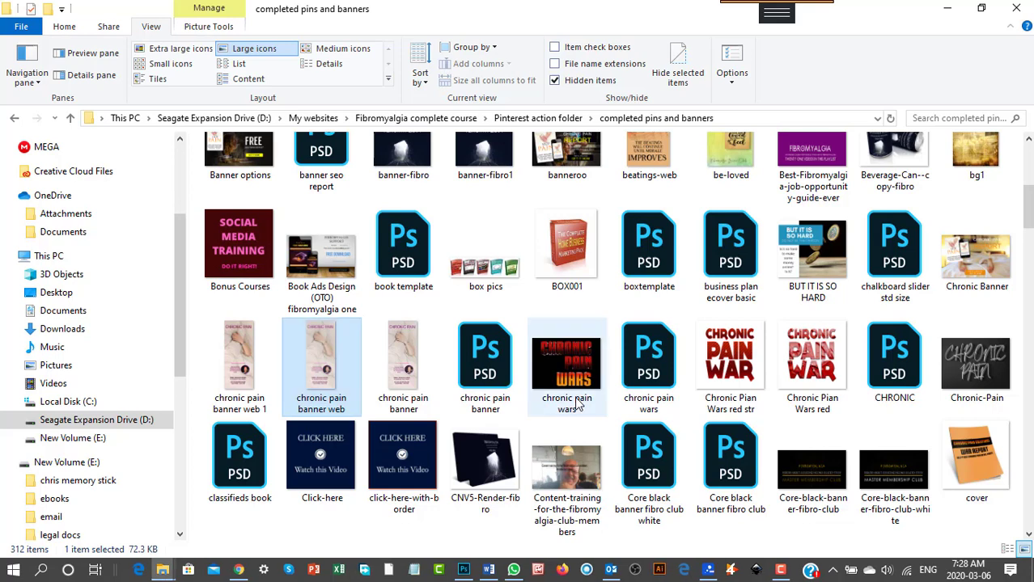
Step: Find and view the Fibro Banner Example and favicon 2 images further down the folder, closing each
scroll(579, 405, "down", 5)
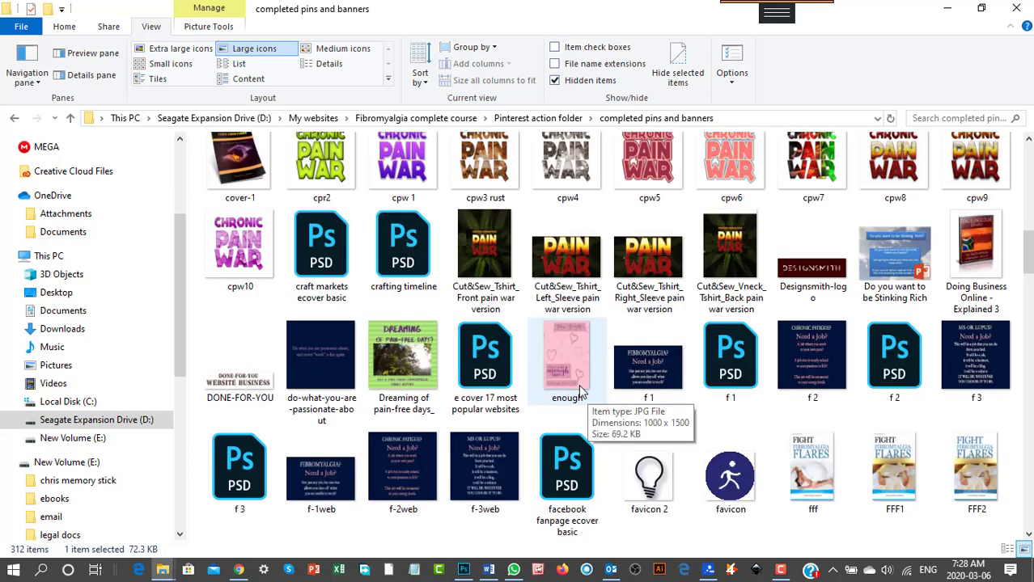
scroll(582, 396, "down", 3)
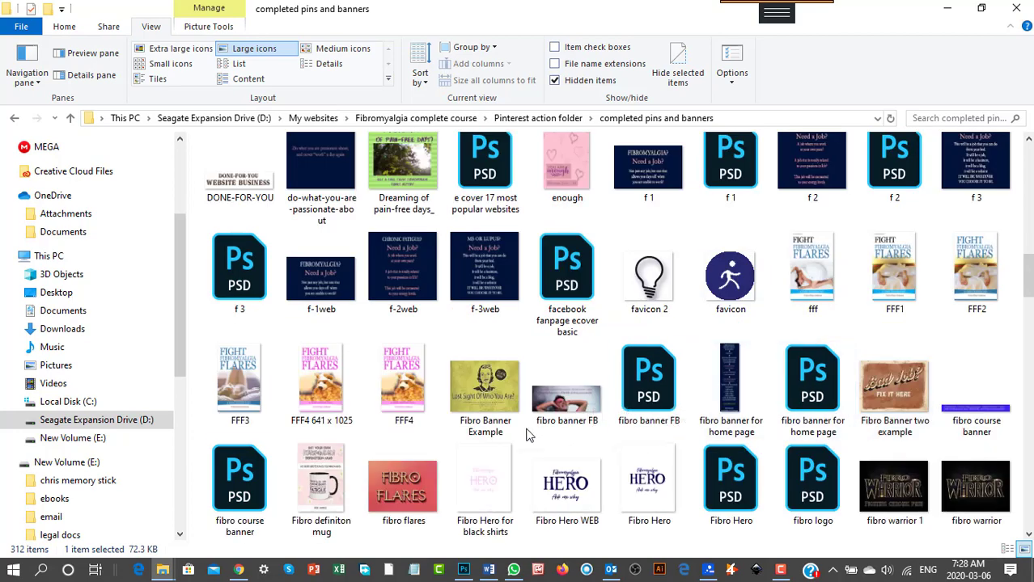
double_click(487, 381)
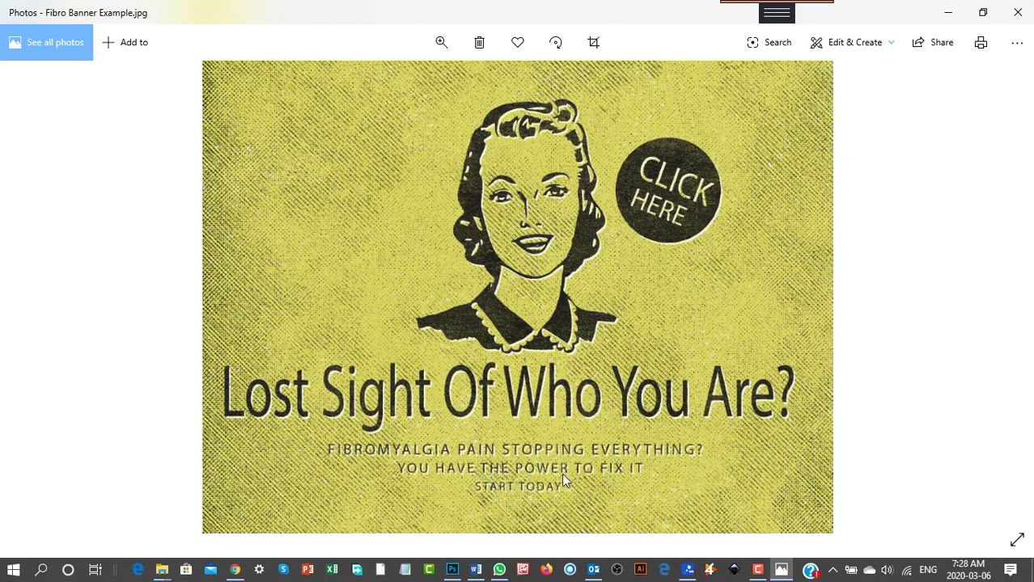
left_click(1017, 12)
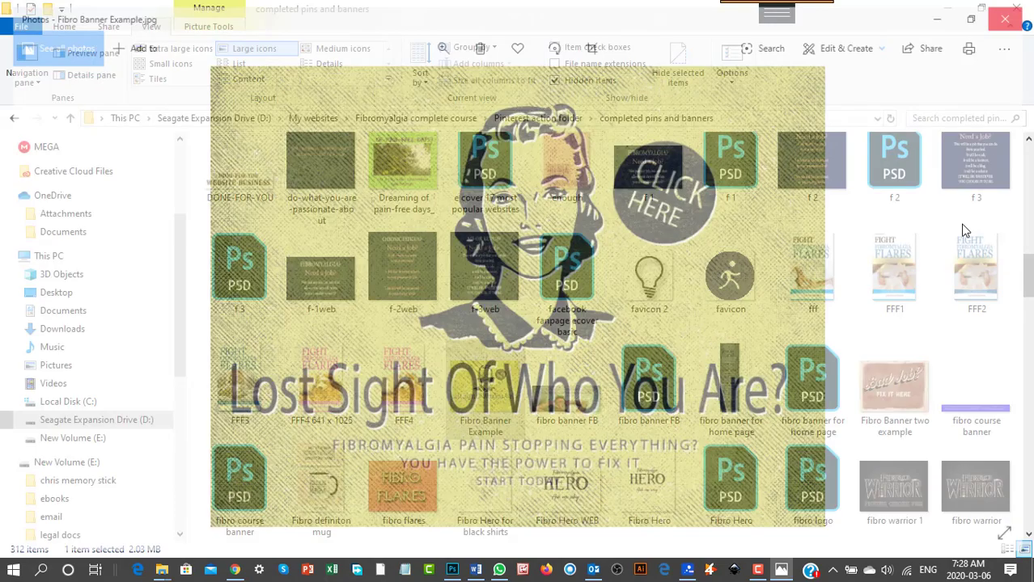
double_click(658, 282)
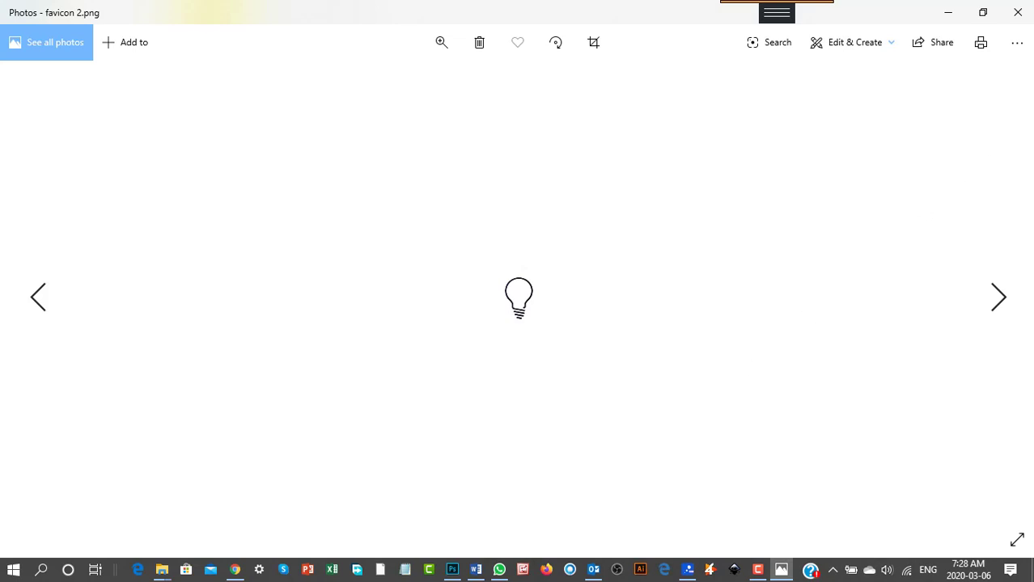
left_click(1021, 12)
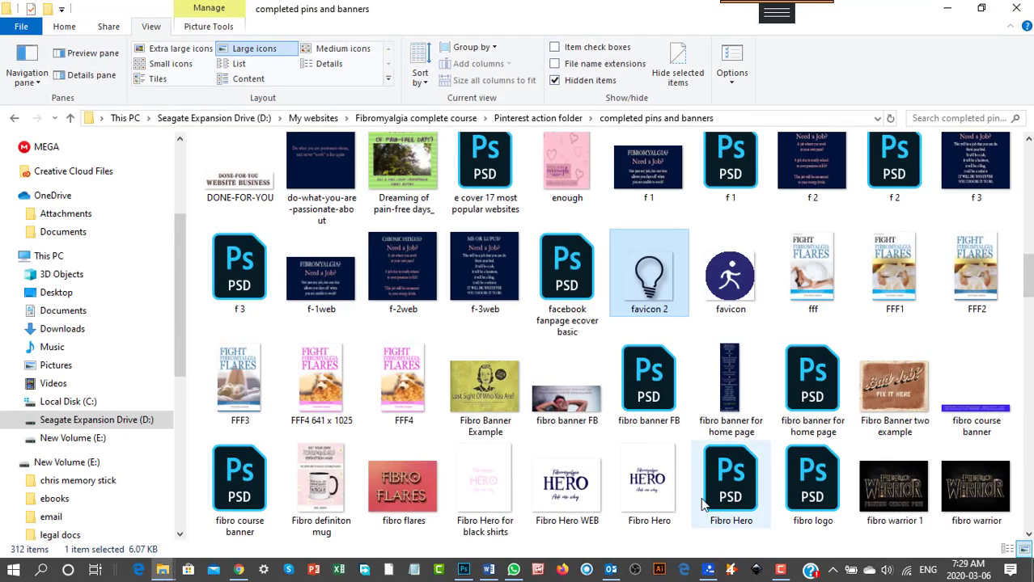
Step: View the your own business image at the end of the completed pins and banners folder and close it
scroll(702, 505, "down", 5)
scroll(702, 505, "down", 15)
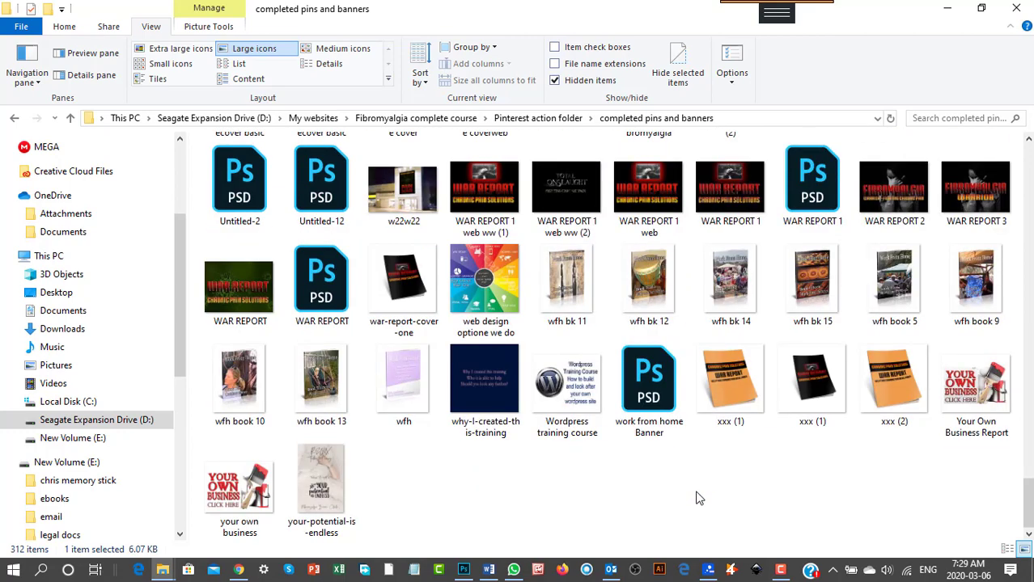
left_click(235, 492)
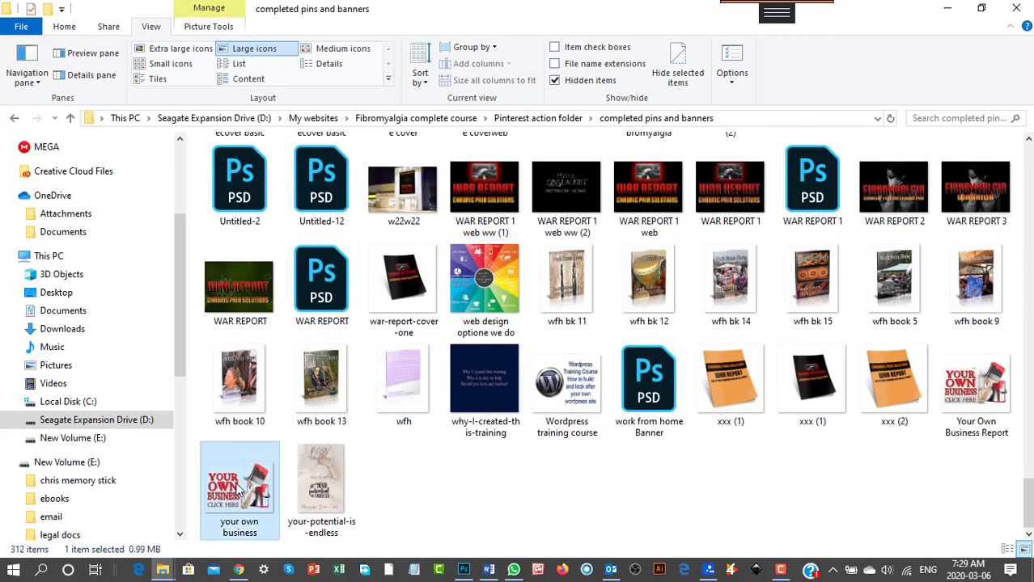
double_click(237, 491)
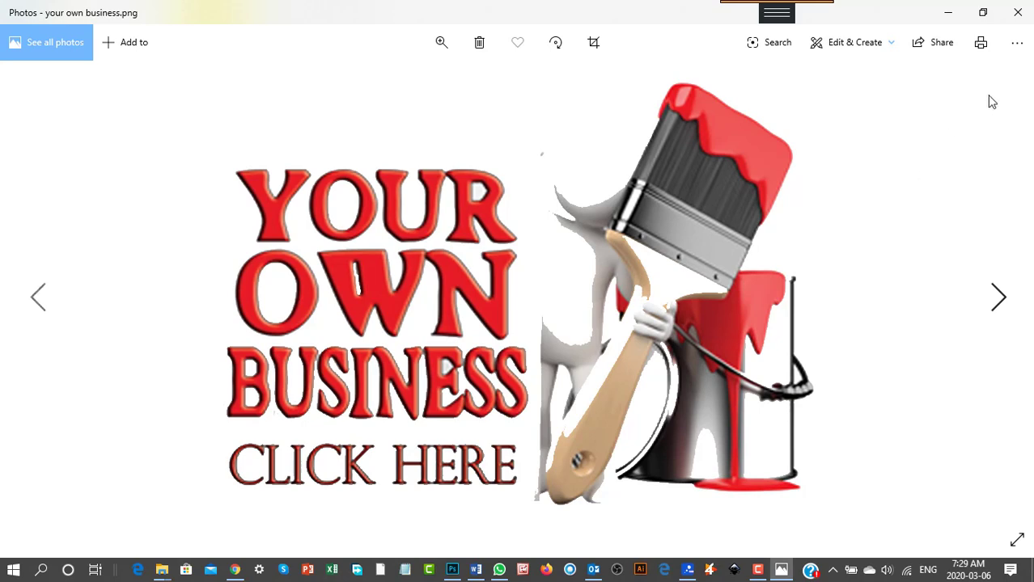
left_click(1017, 12)
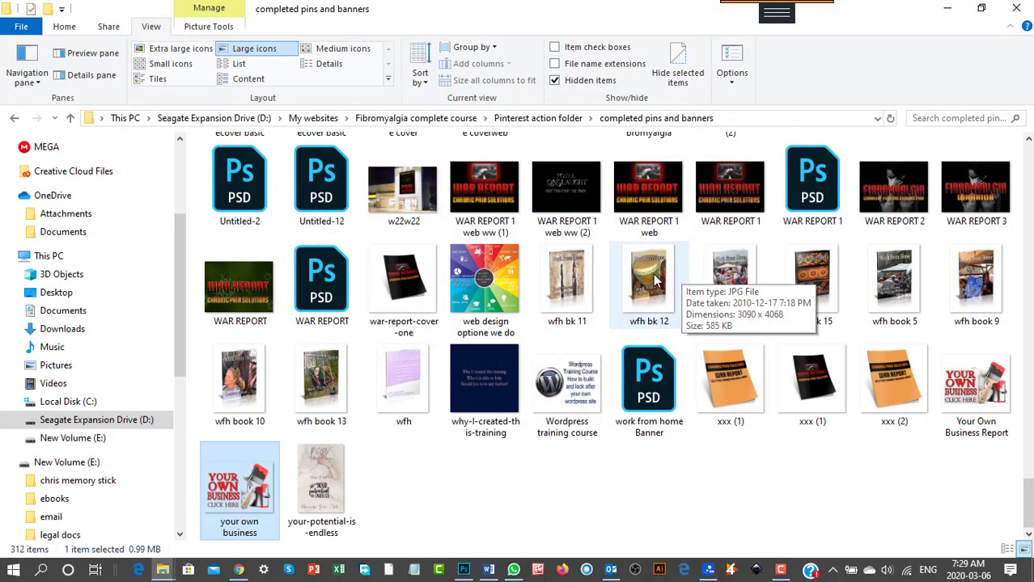
Step: View the images from wfh bk 14 through the Work From Home book covers to why-I-created-this-training one after another, and close the viewer
left_click(733, 288)
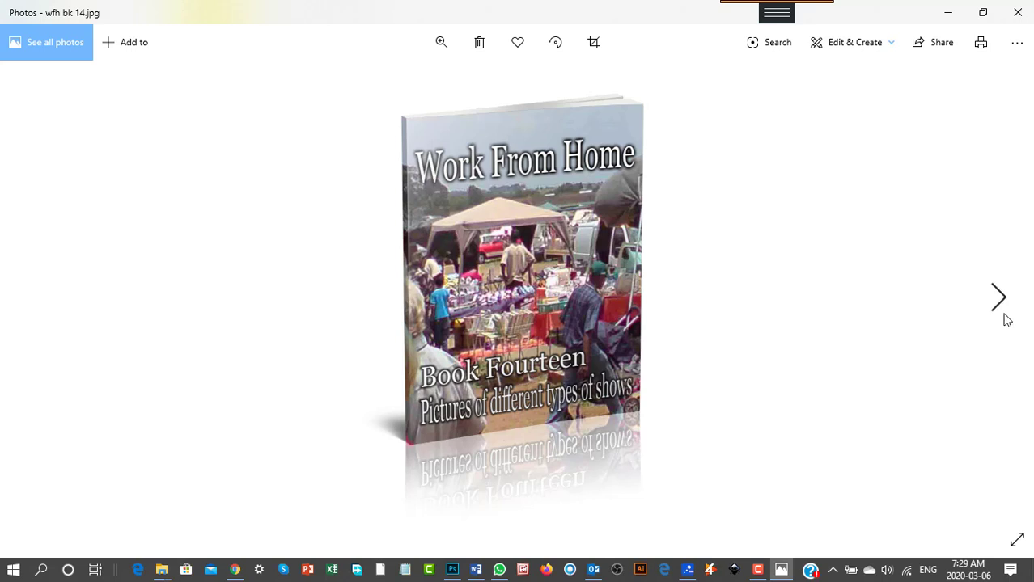
left_click(1001, 296)
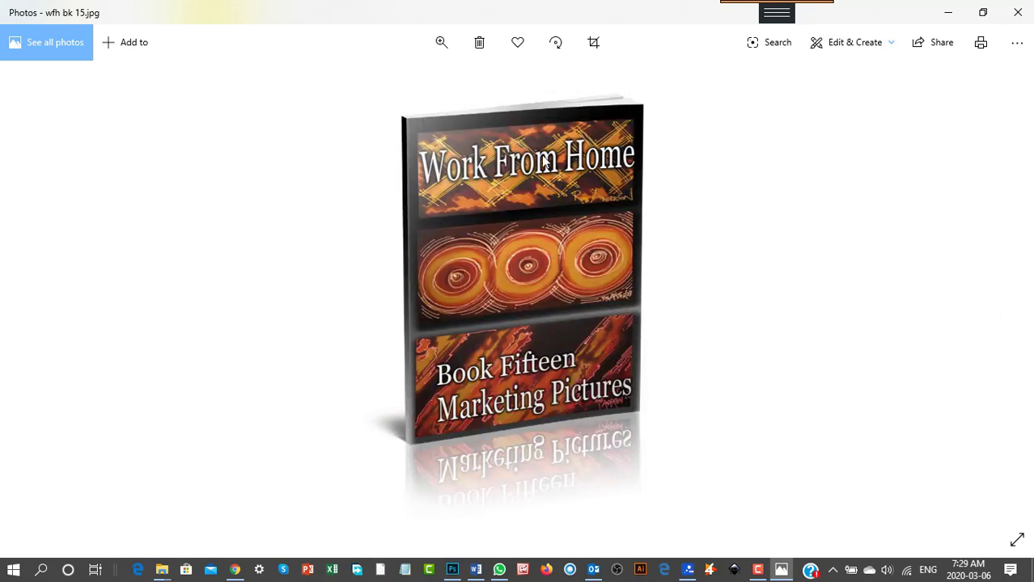
left_click(1000, 297)
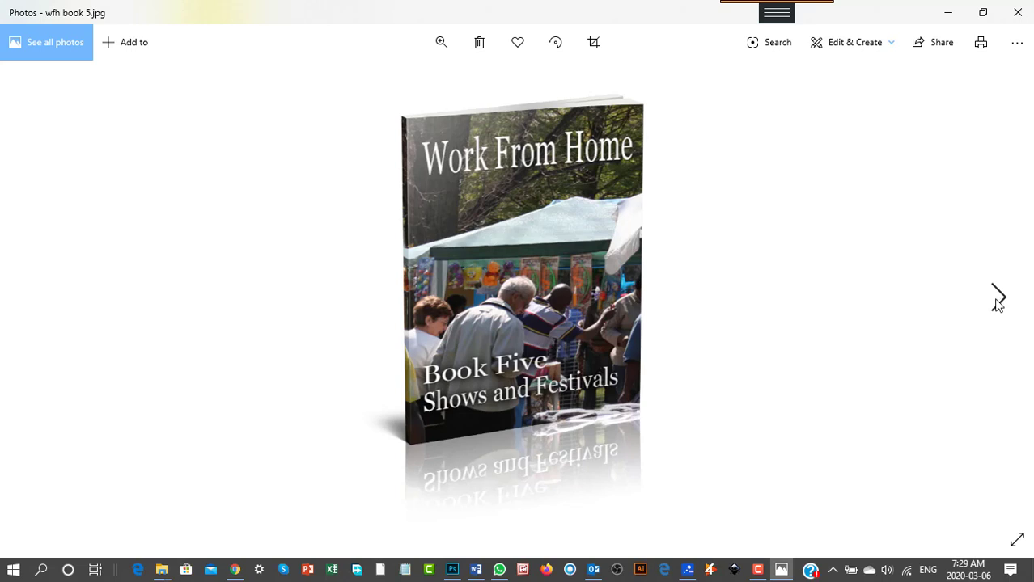
left_click(997, 299)
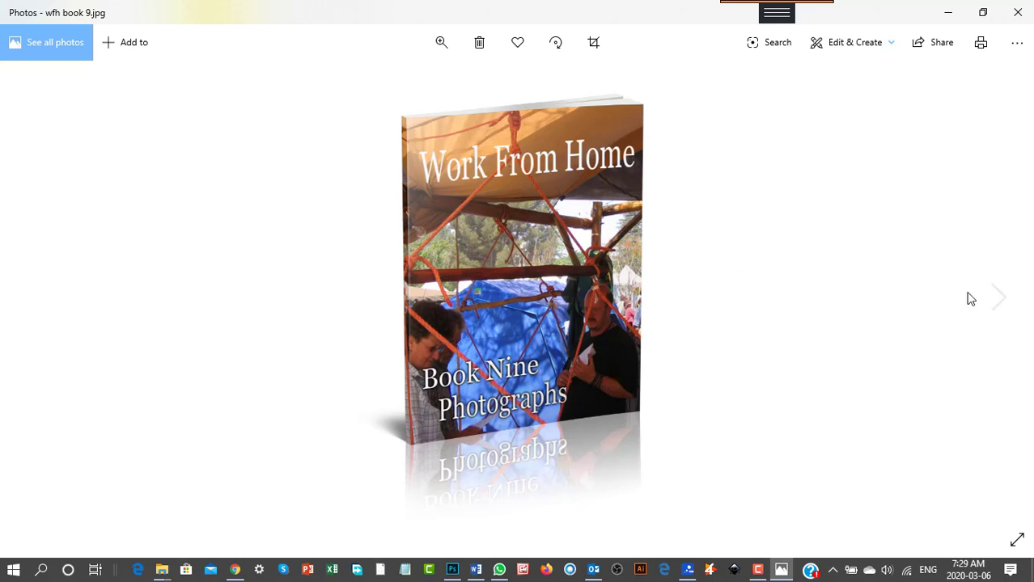
left_click(997, 298)
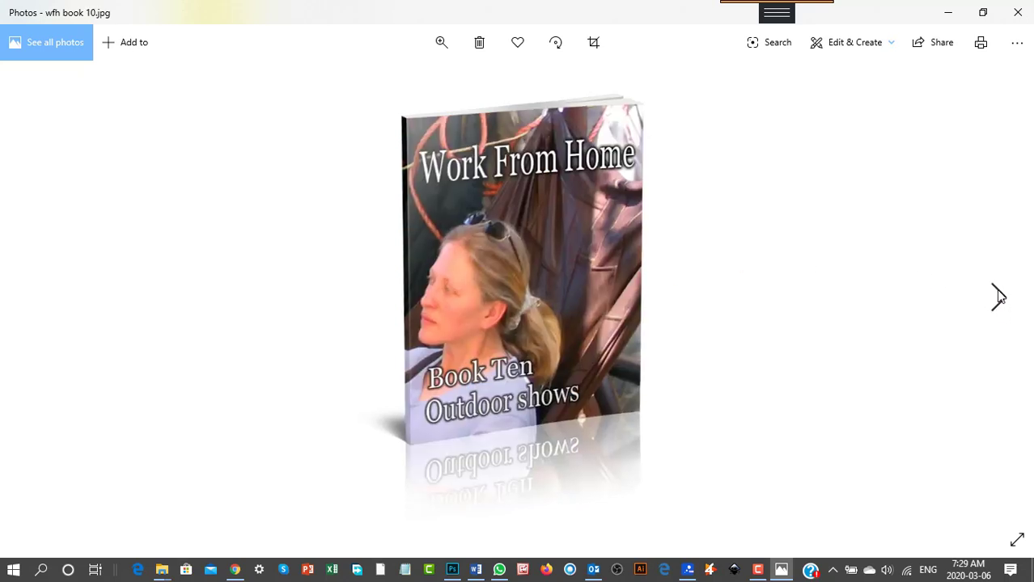
left_click(998, 297)
left_click(997, 297)
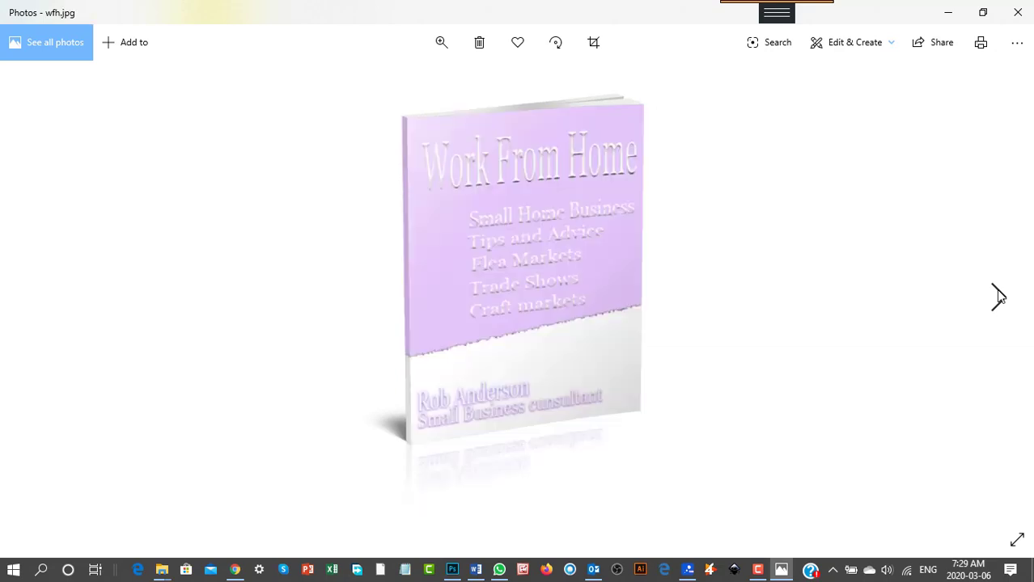
left_click(998, 297)
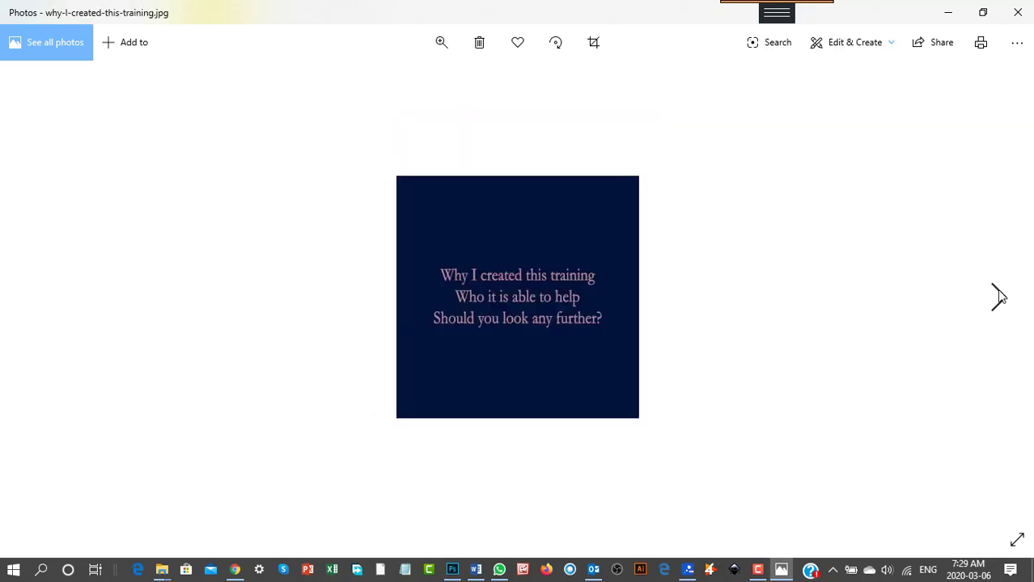
left_click(1017, 12)
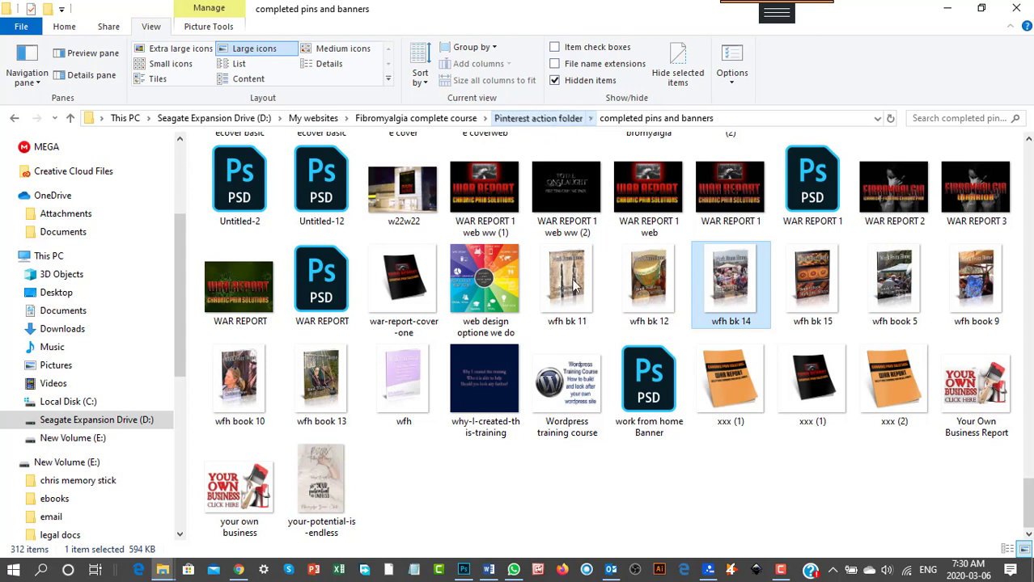
Step: Open the course pics folder in the Pinterest action folder and open the SEO course training mindmap image
left_click(552, 119)
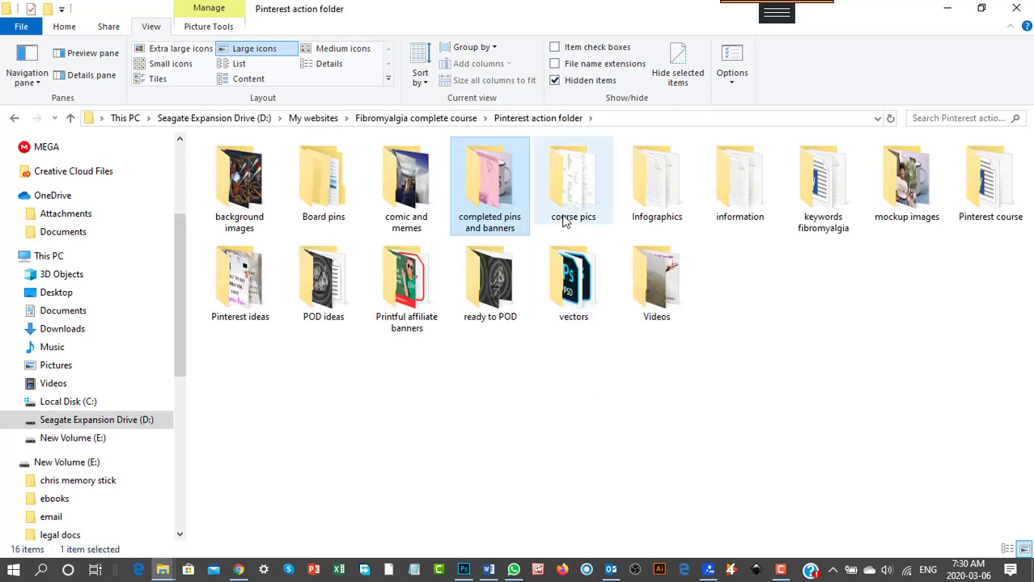
double_click(571, 208)
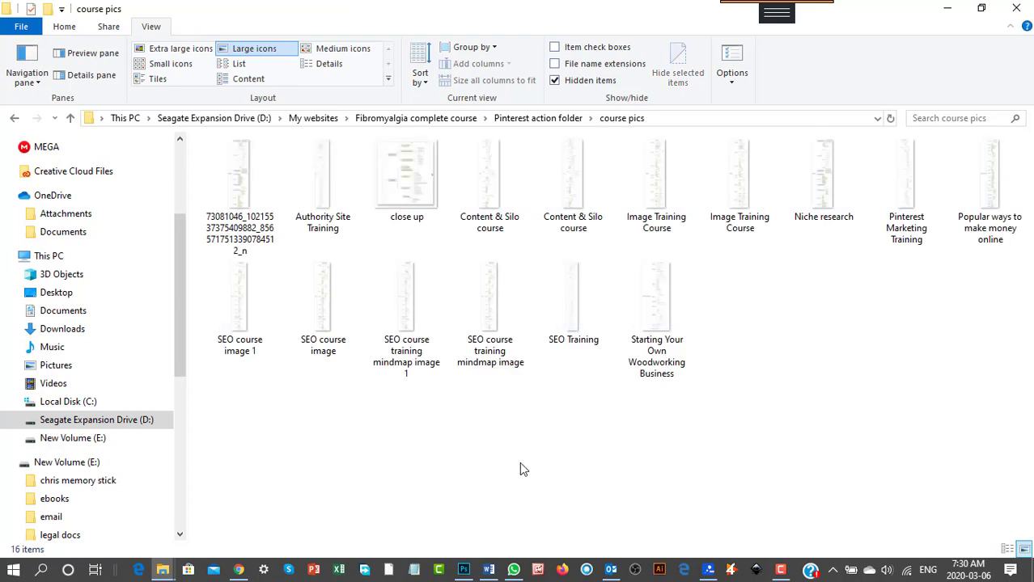
left_click(490, 308)
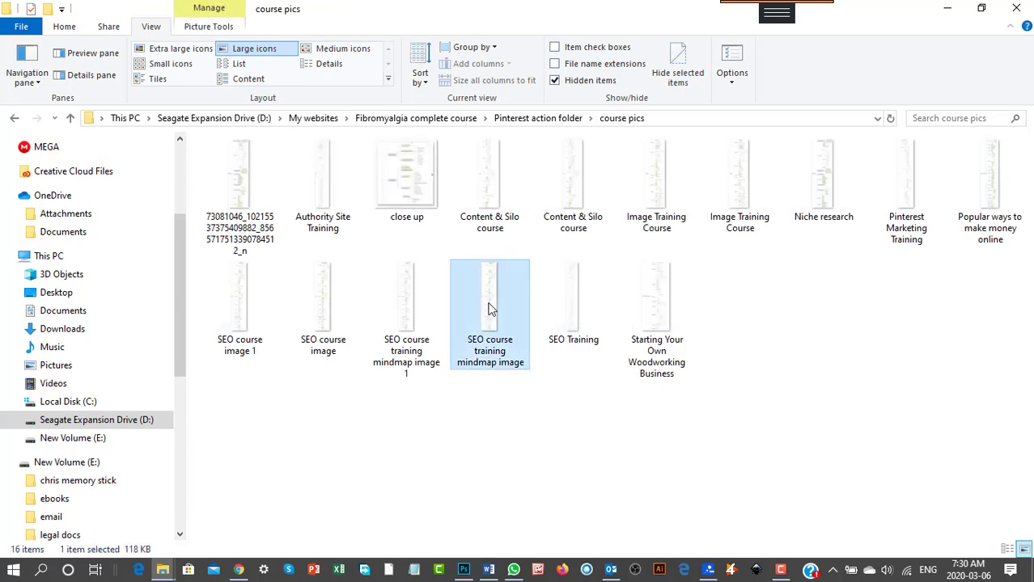
double_click(489, 307)
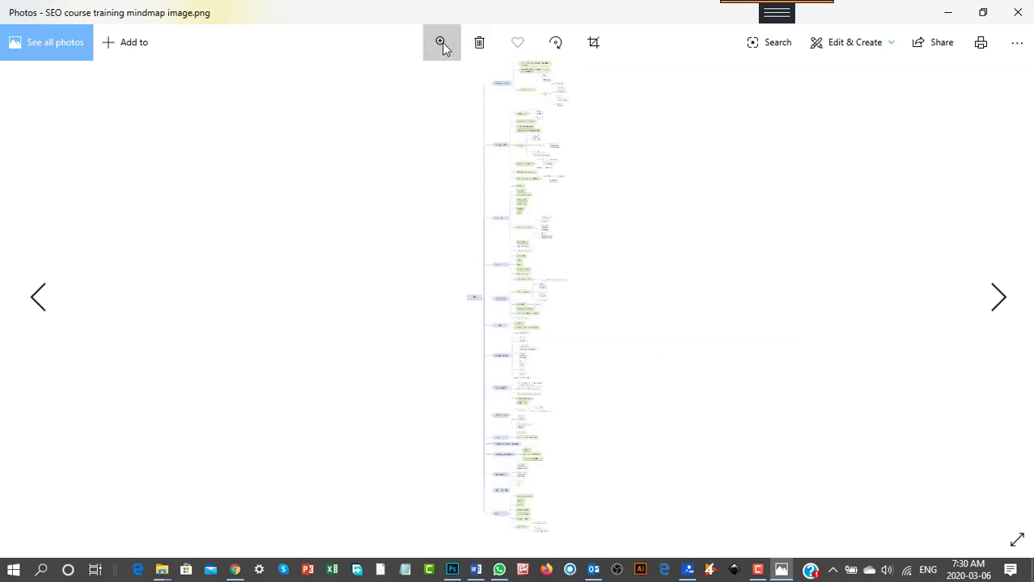
Step: Enlarge the SEO mindmap enough to read its branches up to Keyword Content, and close the image
left_click(441, 42)
mouse_move(374, 87)
left_mouse_down()
mouse_move(397, 95)
mouse_move(389, 89)
left_mouse_up()
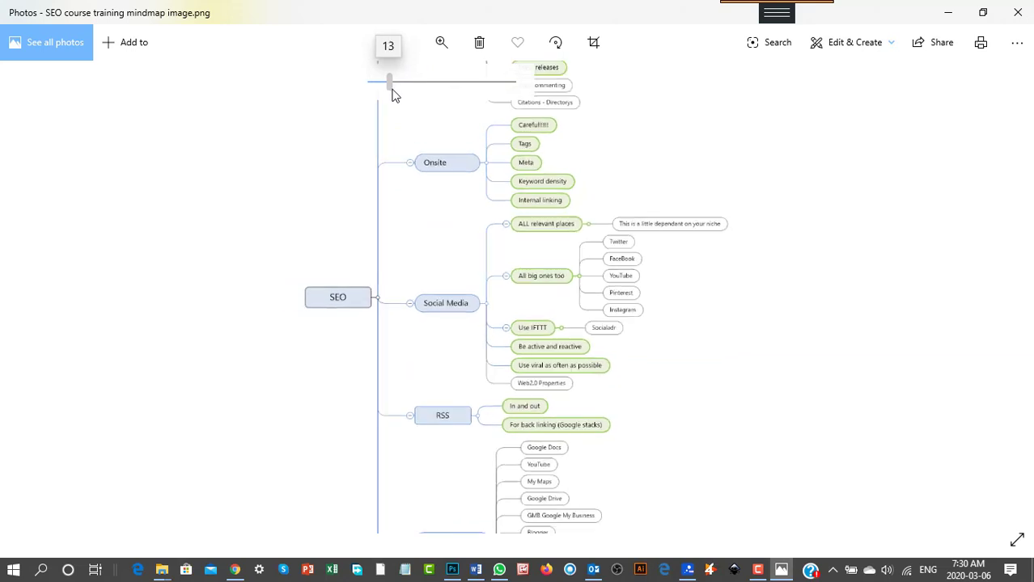
scroll(501, 322, "up", 3)
scroll(520, 156, "up", 6)
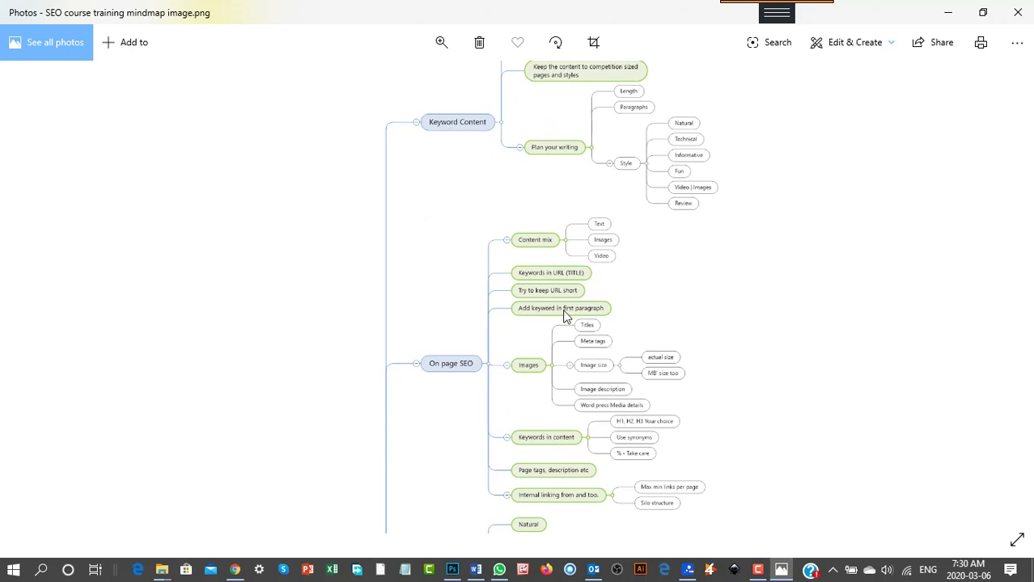
key("alt+F4")
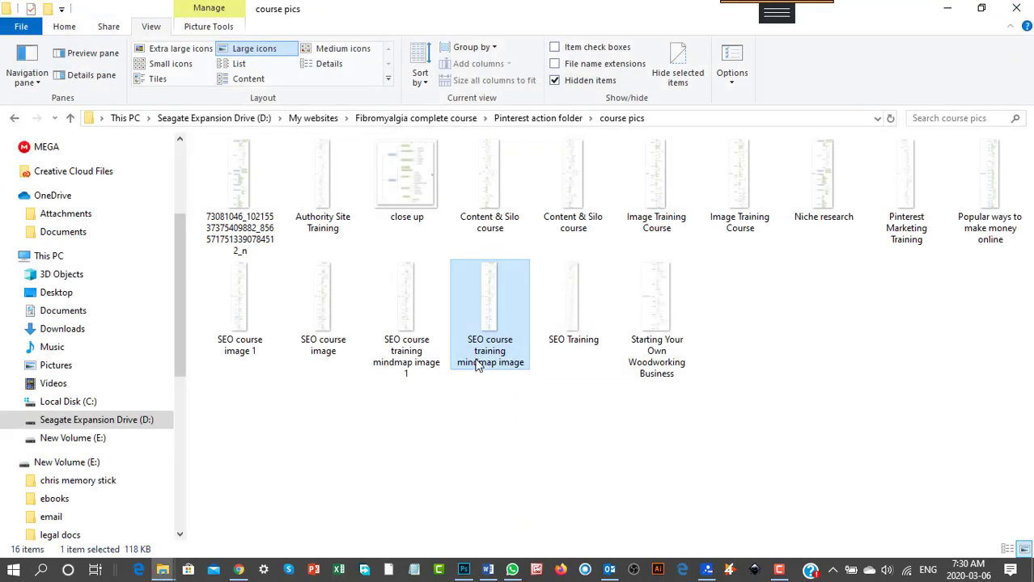
Step: Look at the contents of the Infographics folder and the information folder inside the Pinterest action folder
left_click(505, 122)
double_click(657, 182)
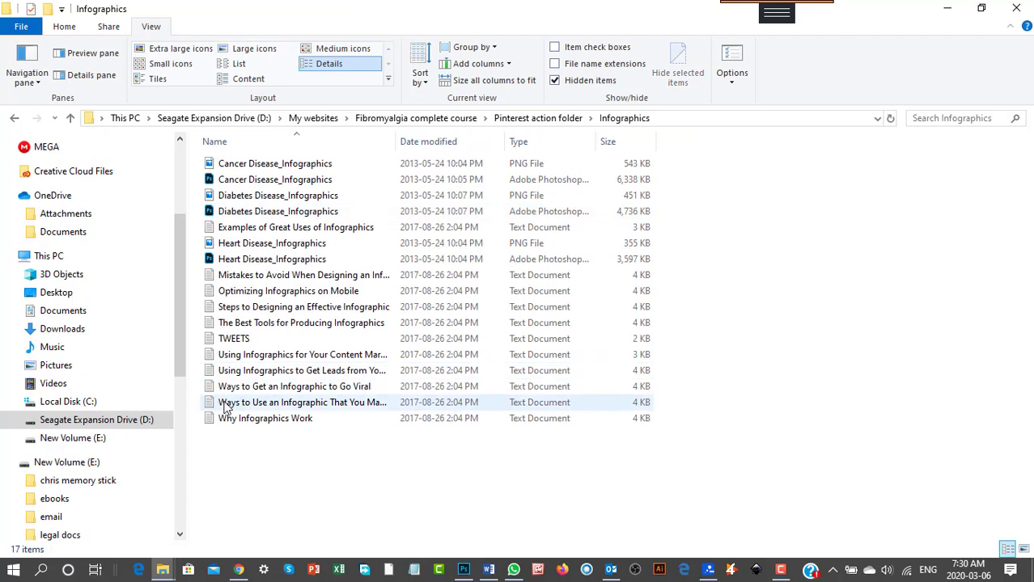
left_click(542, 120)
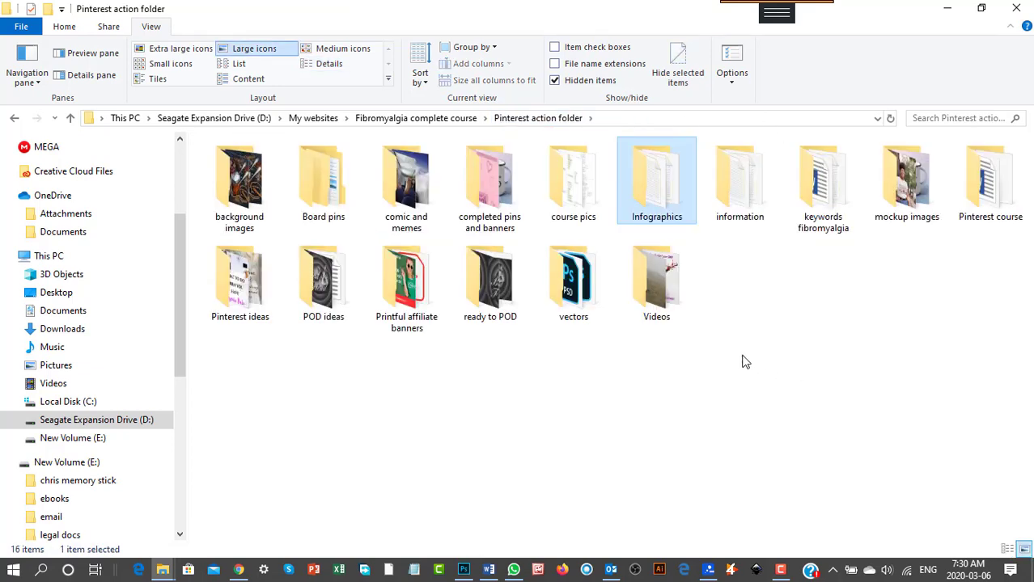
left_click(737, 196)
double_click(736, 195)
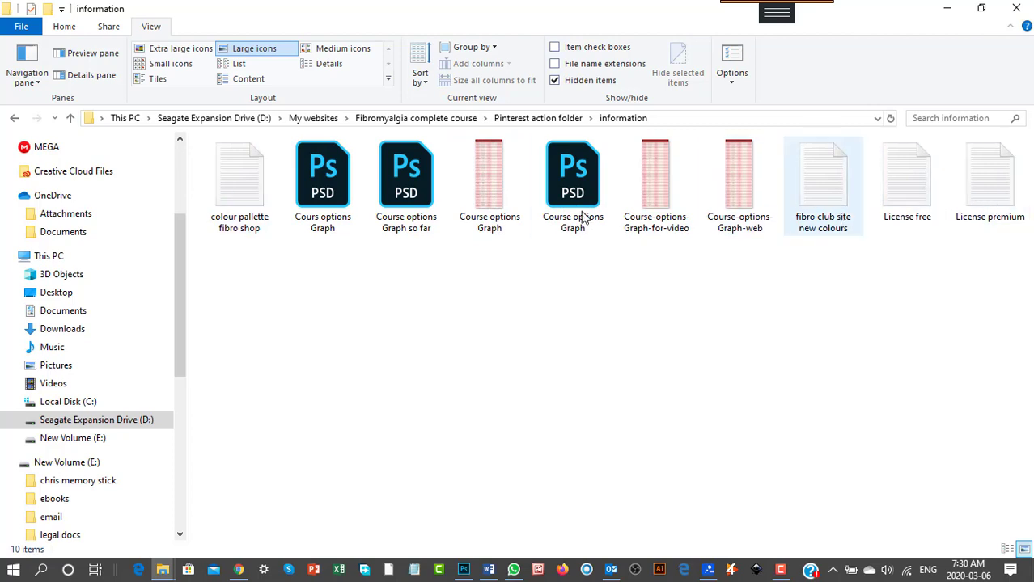
Step: Open the keywords fibromyalgia folder in the Pinterest action folder and look through its subfolders and keyword files
left_click(543, 120)
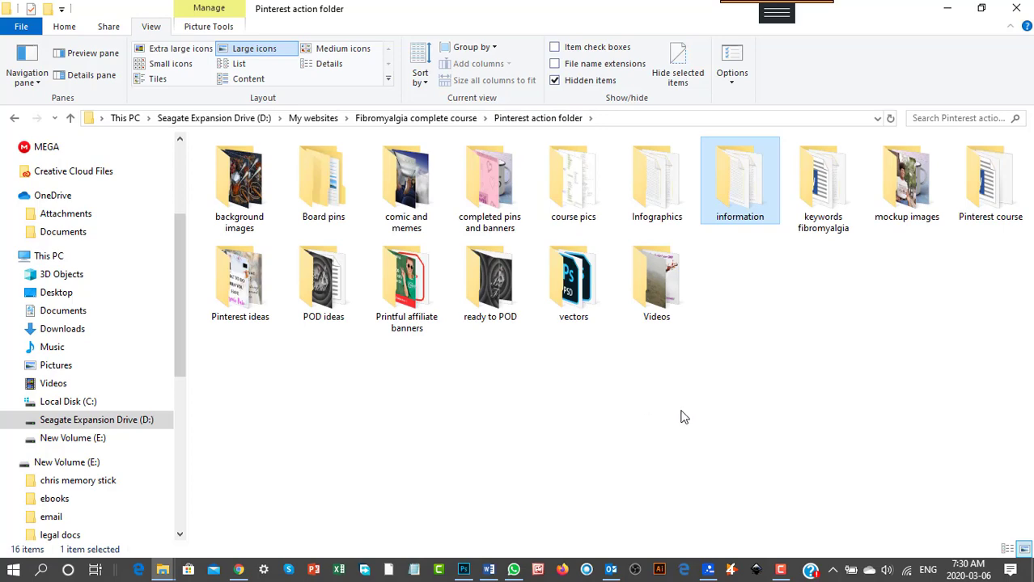
double_click(825, 184)
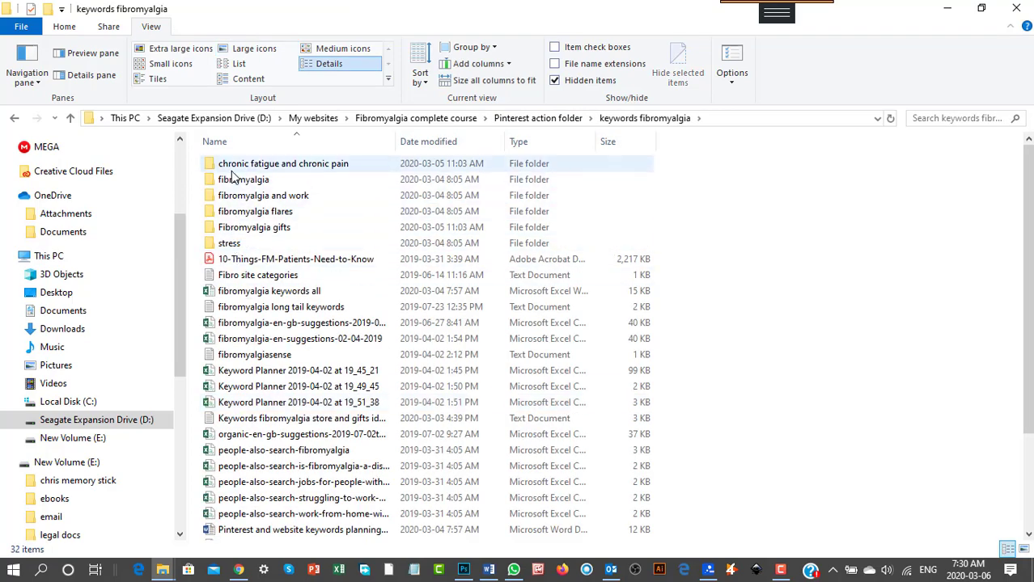
scroll(542, 392, "down", 3)
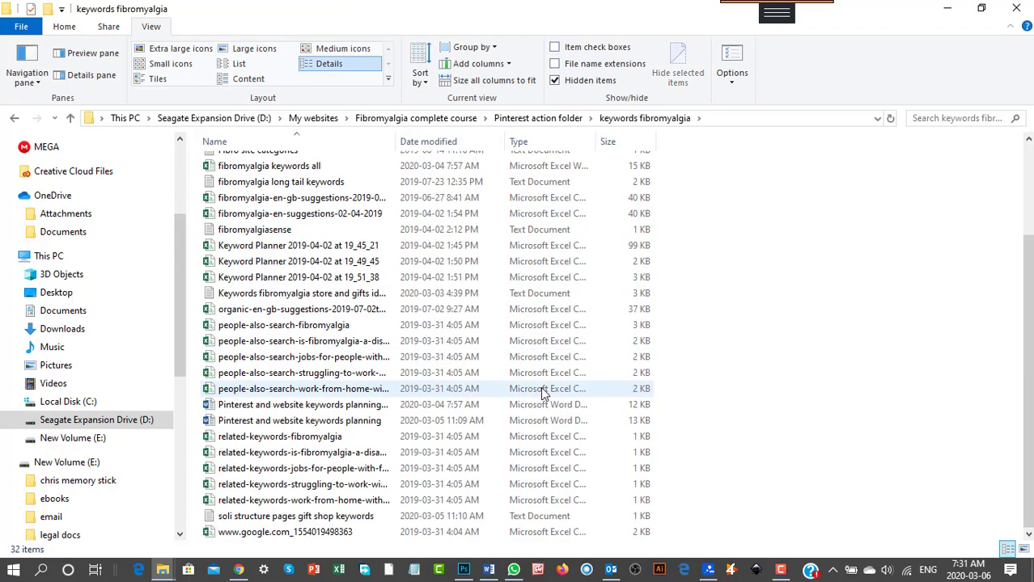
scroll(510, 435, "up", 1)
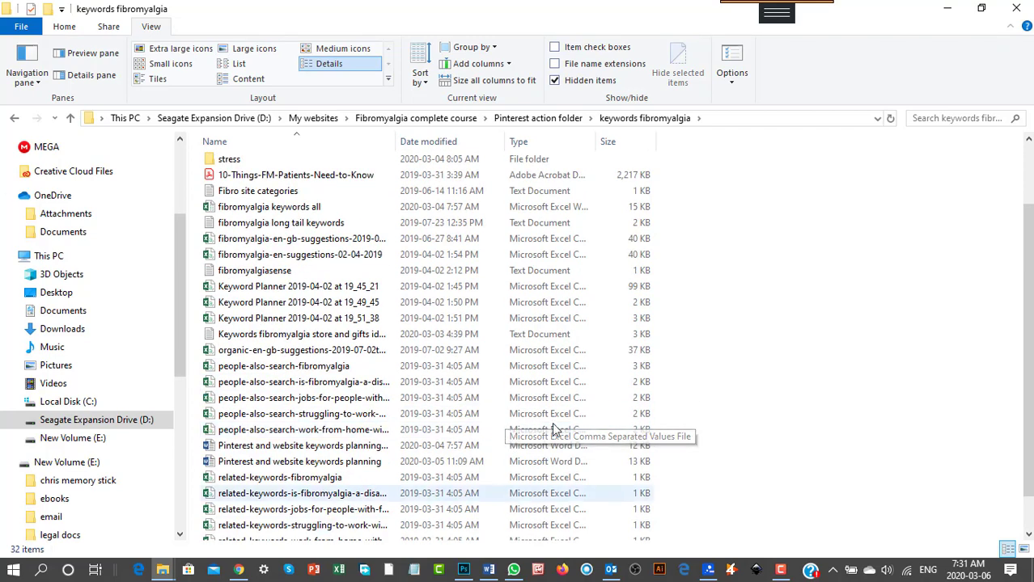
scroll(554, 427, "up", 2)
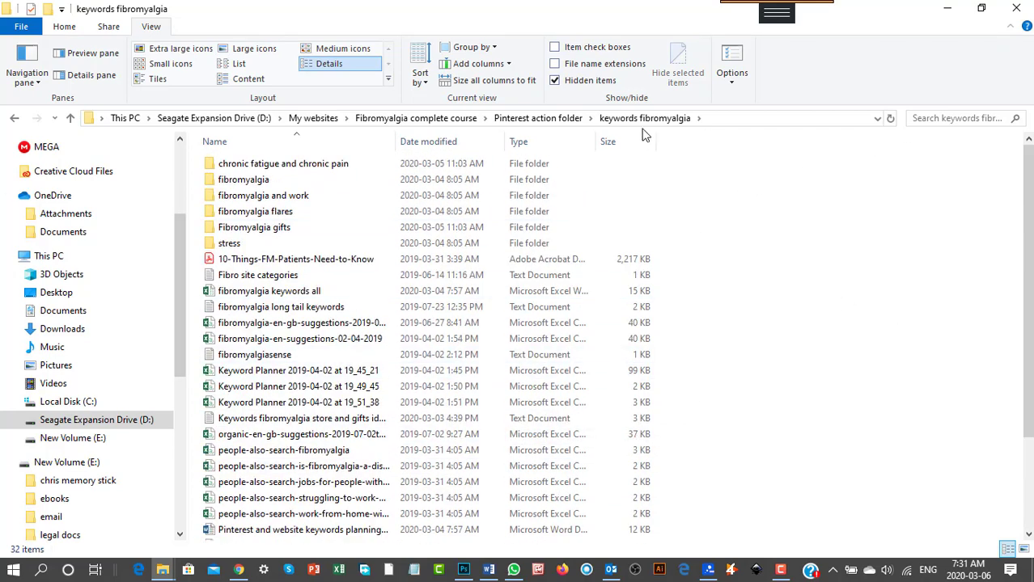
Step: Browse the mockup images folder, view the mockup of the silver fibromyalgia dog tag held in a hand, and close it
left_click(566, 119)
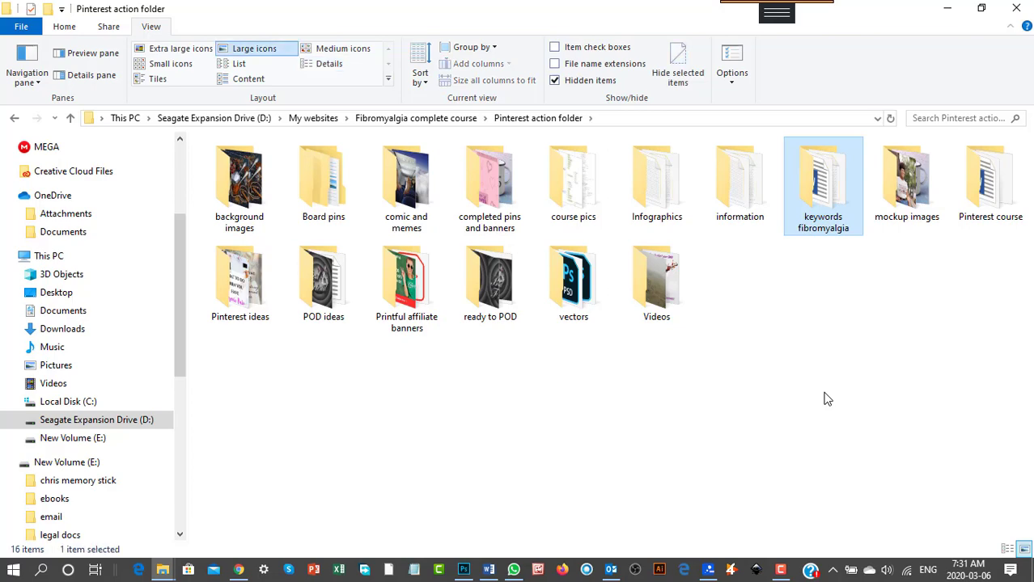
double_click(907, 182)
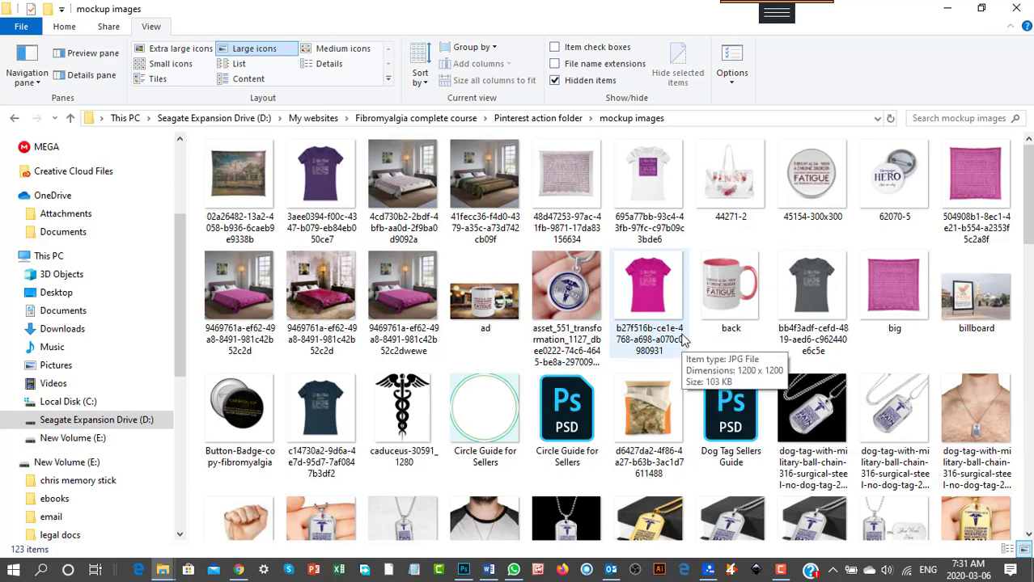
scroll(681, 340, "down", 3)
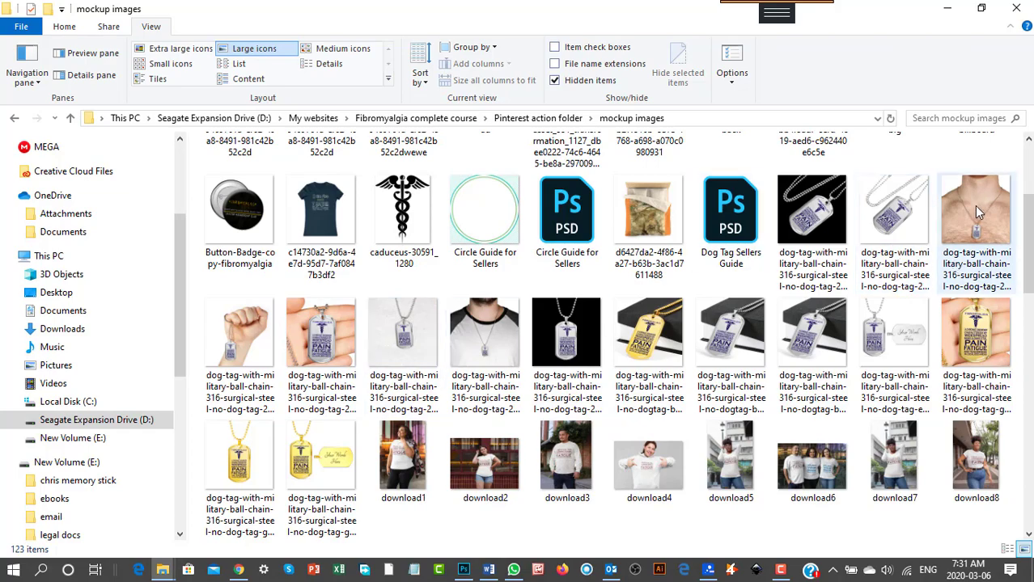
double_click(327, 359)
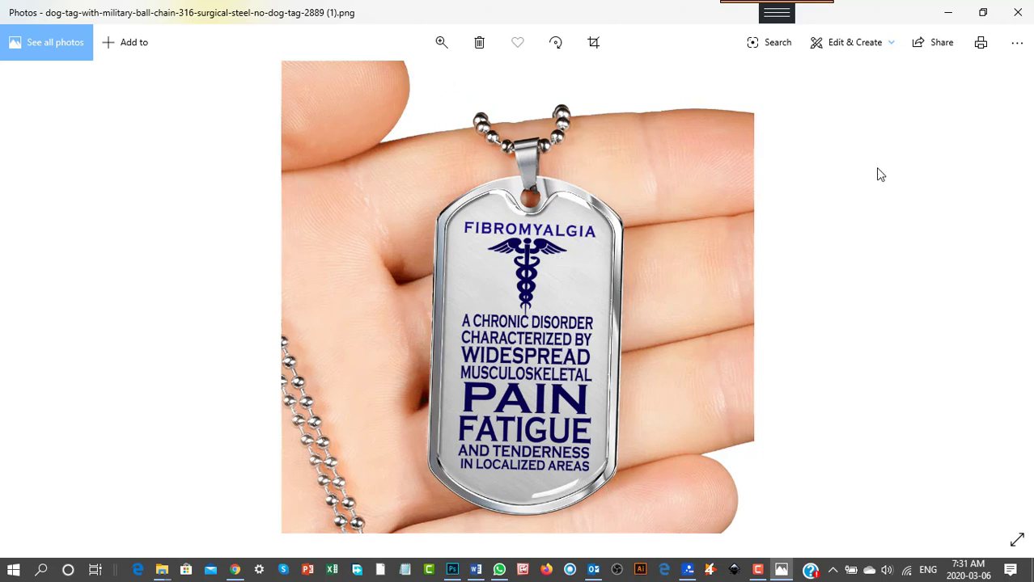
left_click(1019, 12)
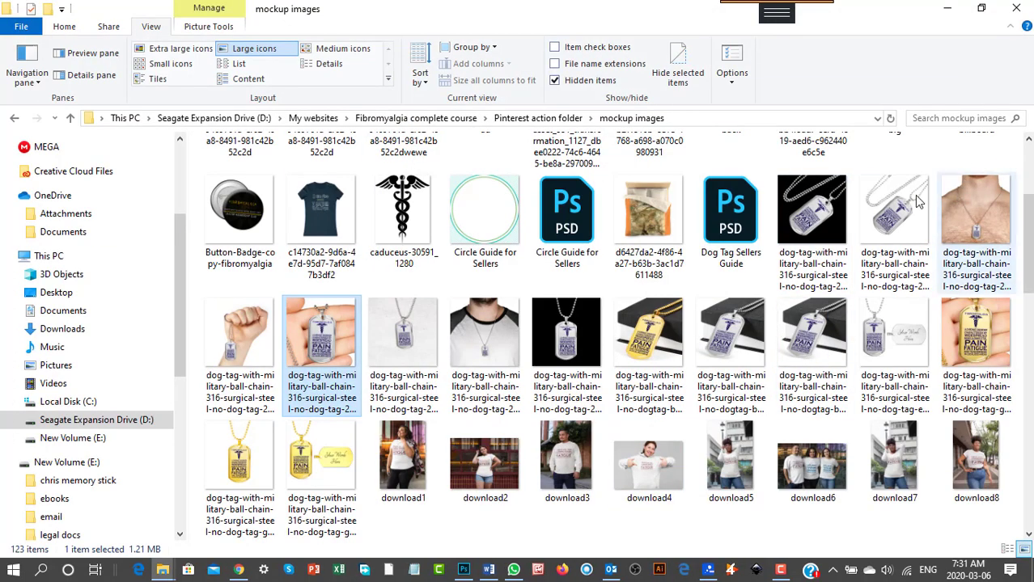
scroll(574, 194, "up", 3)
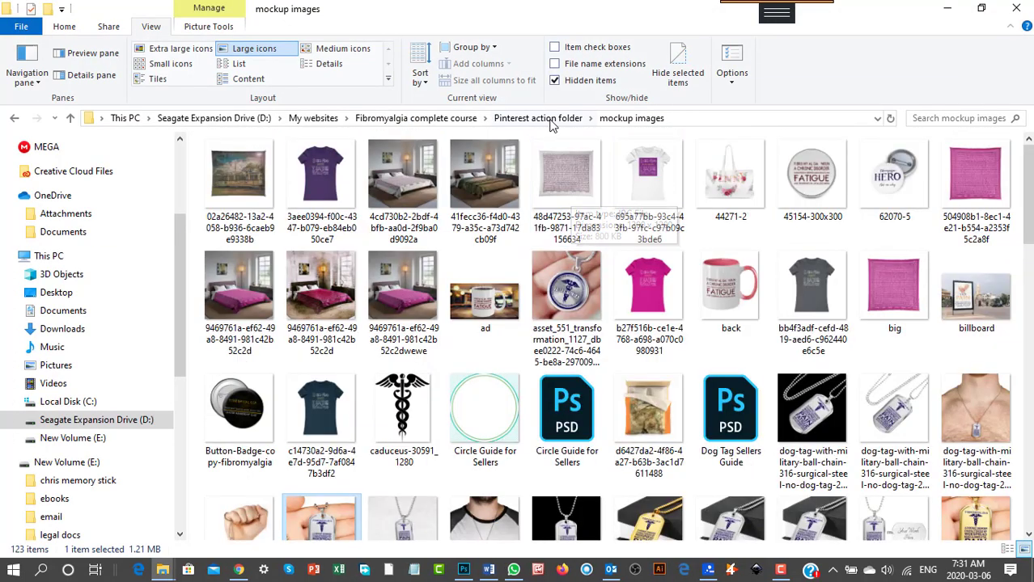
Step: Open the Pinterest ideas folder in the Pinterest action folder and look through its example pins and memes
left_click(538, 118)
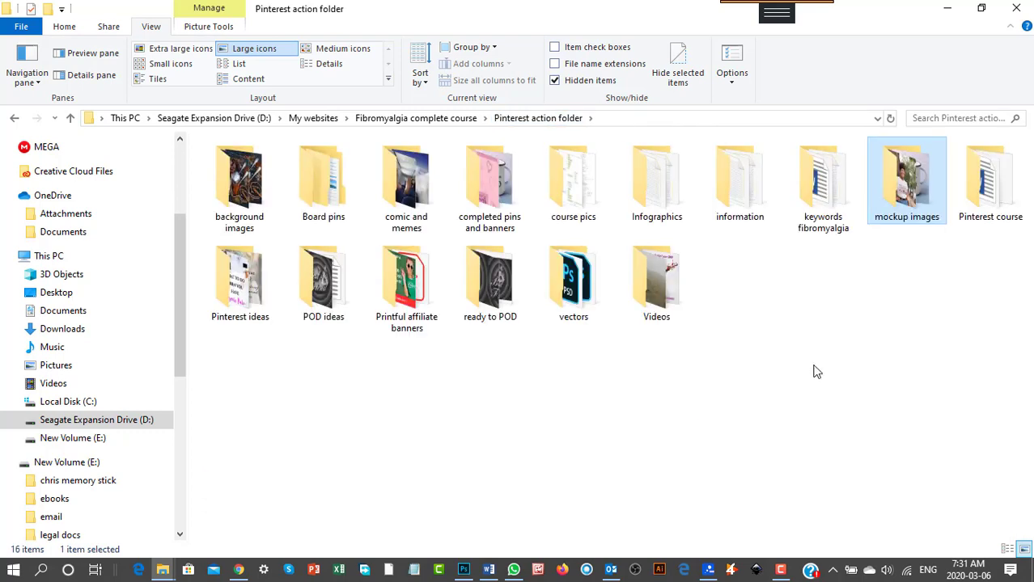
double_click(243, 287)
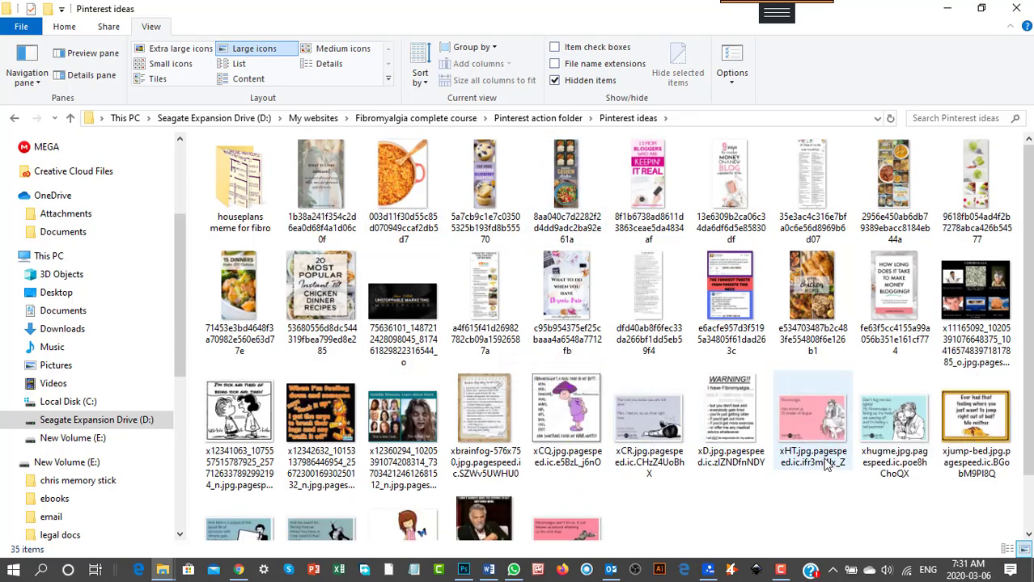
scroll(694, 474, "down", 1)
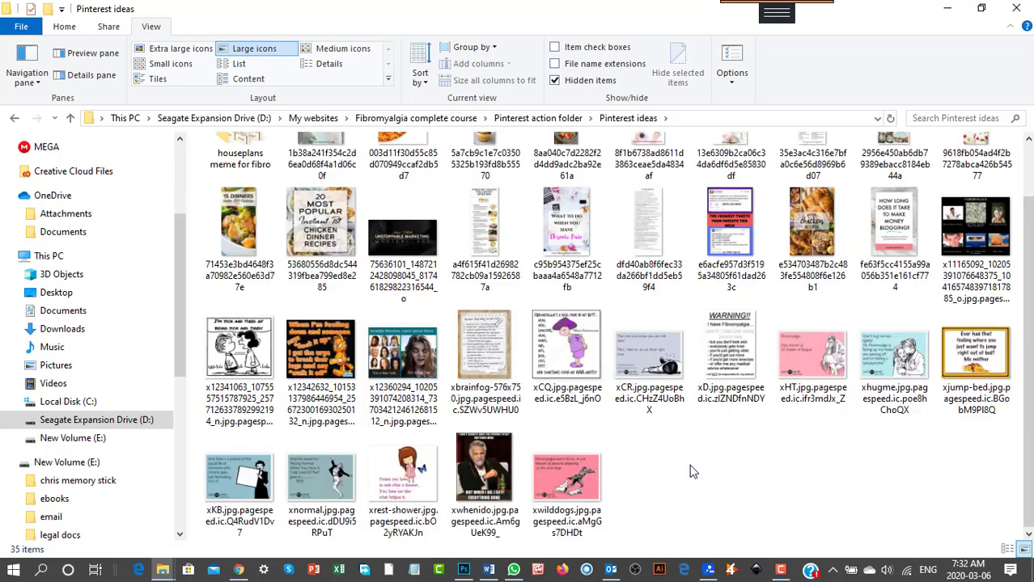
scroll(721, 498, "up", 1)
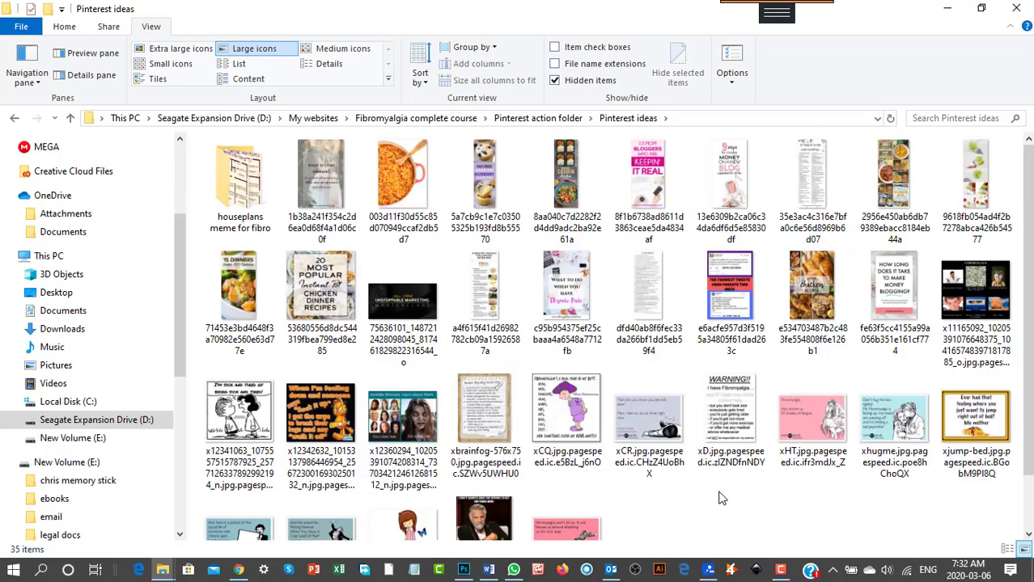
Step: Open the POD ideas folder in the Pinterest action folder and view the Jack Daniel's T-shirt image
left_click(550, 118)
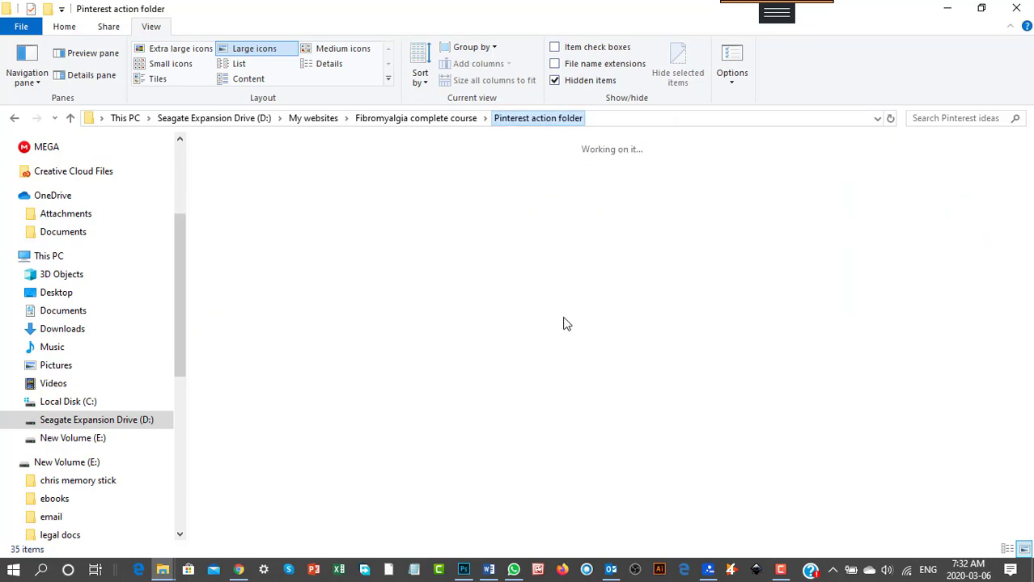
double_click(323, 298)
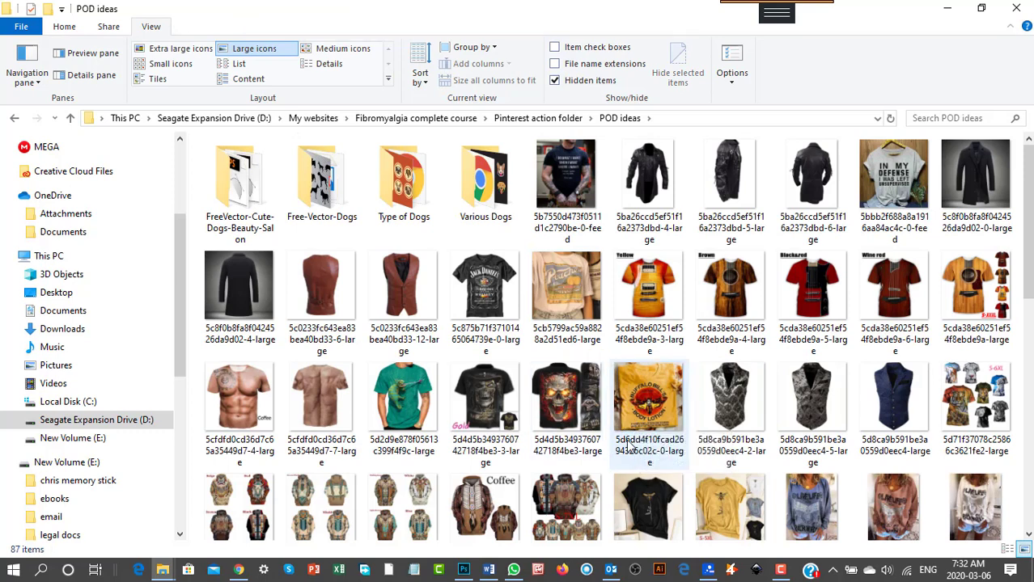
double_click(489, 310)
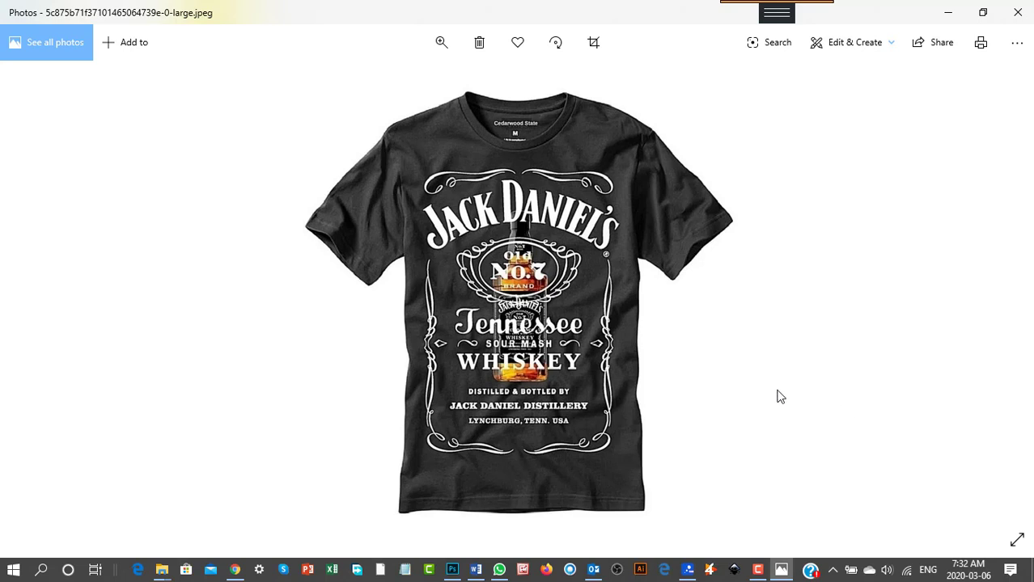
Step: Look through the following clothing images, from the Peaches shirt to the yellow bee T-shirt, and close the image viewer
key("Right")
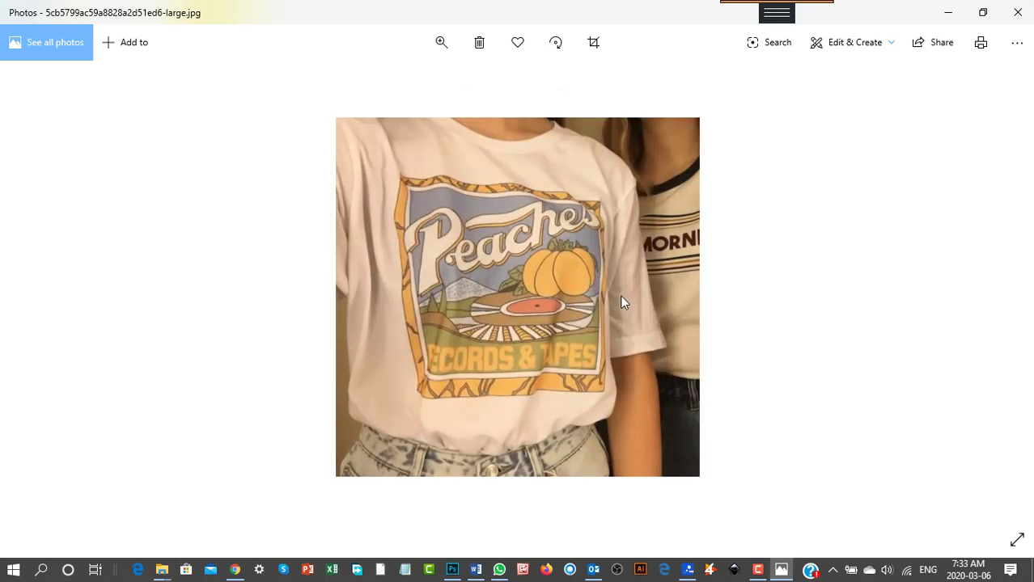
key("Right")
key("Right")
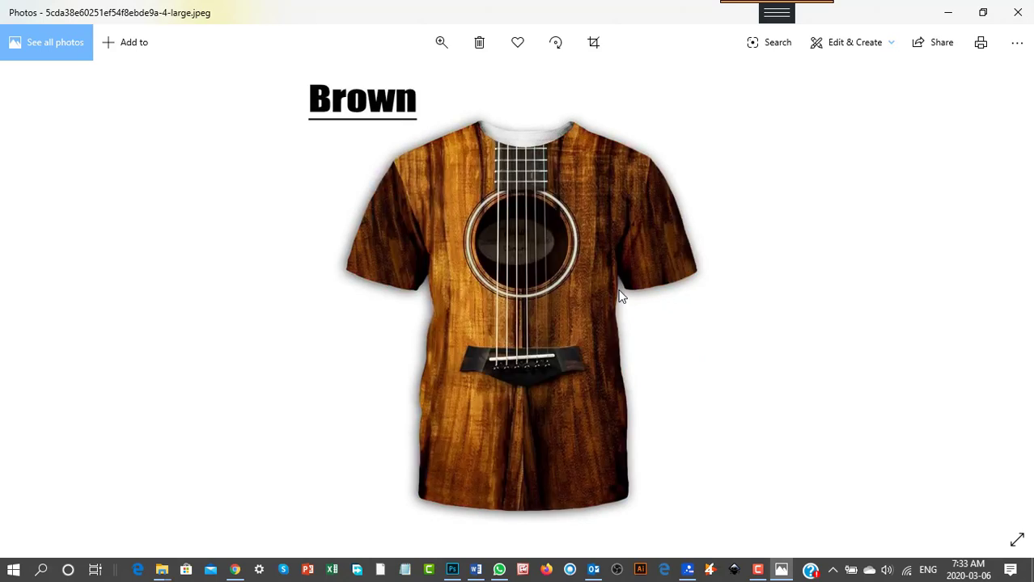
key("Right")
key("Right")
key("Right")
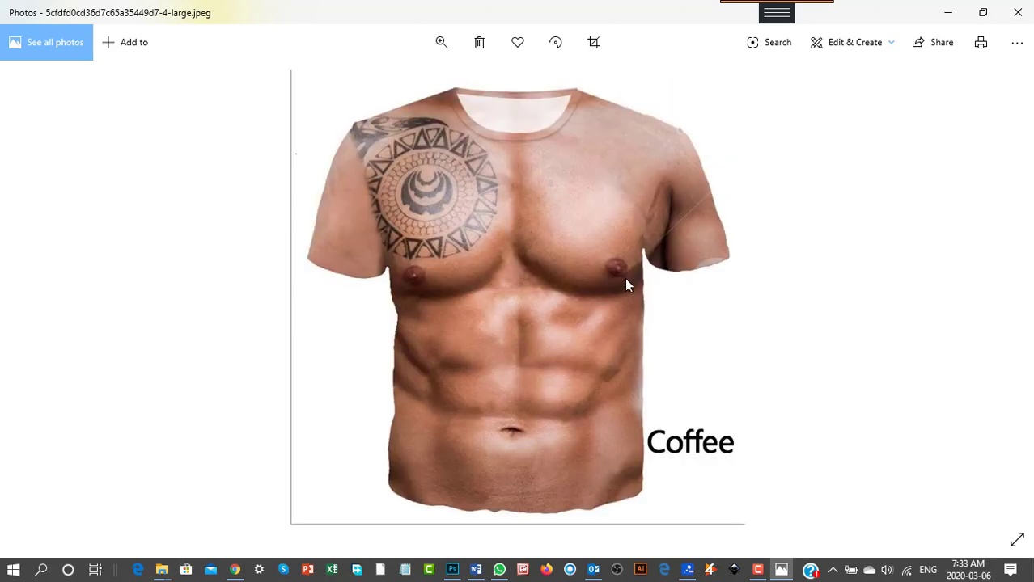
key("Right")
key("Right")
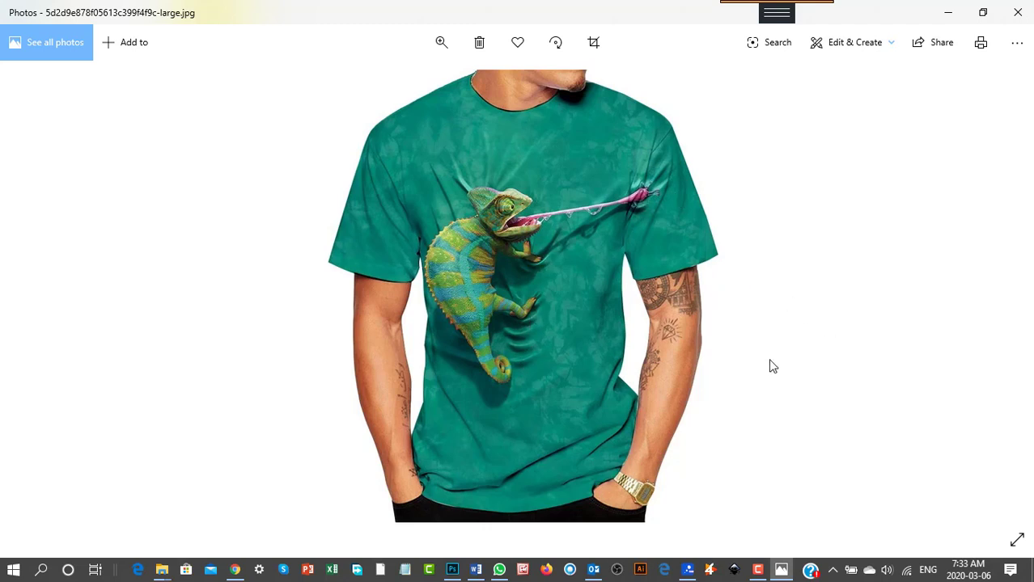
key("Right")
key("Right")
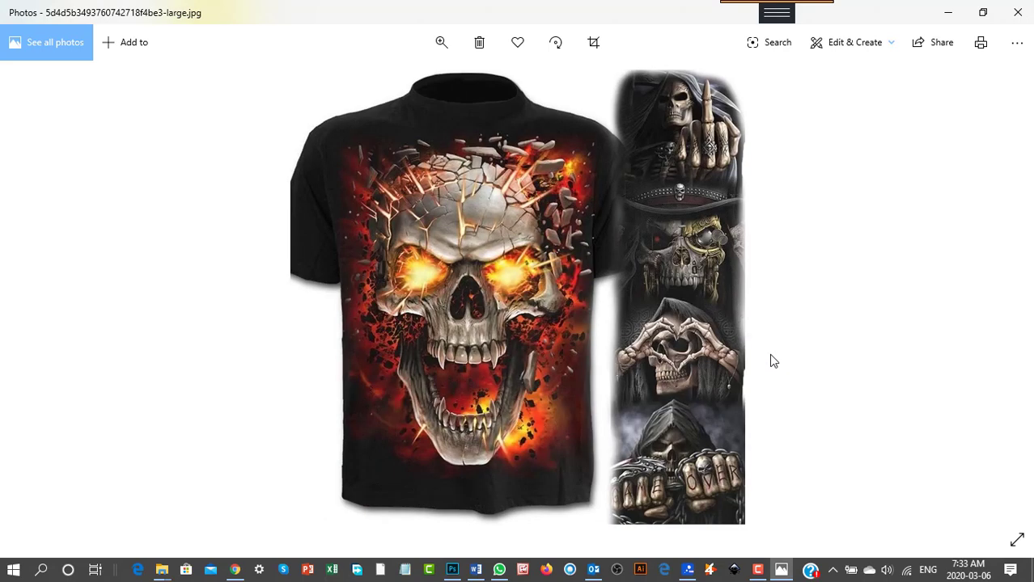
key("Right")
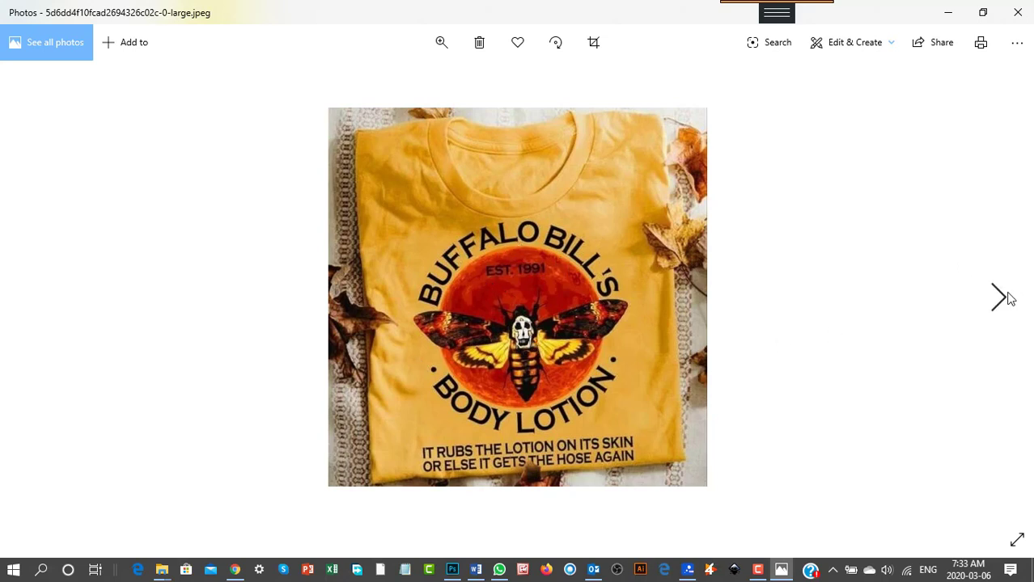
left_click(1004, 294)
left_click(997, 298)
left_click(997, 301)
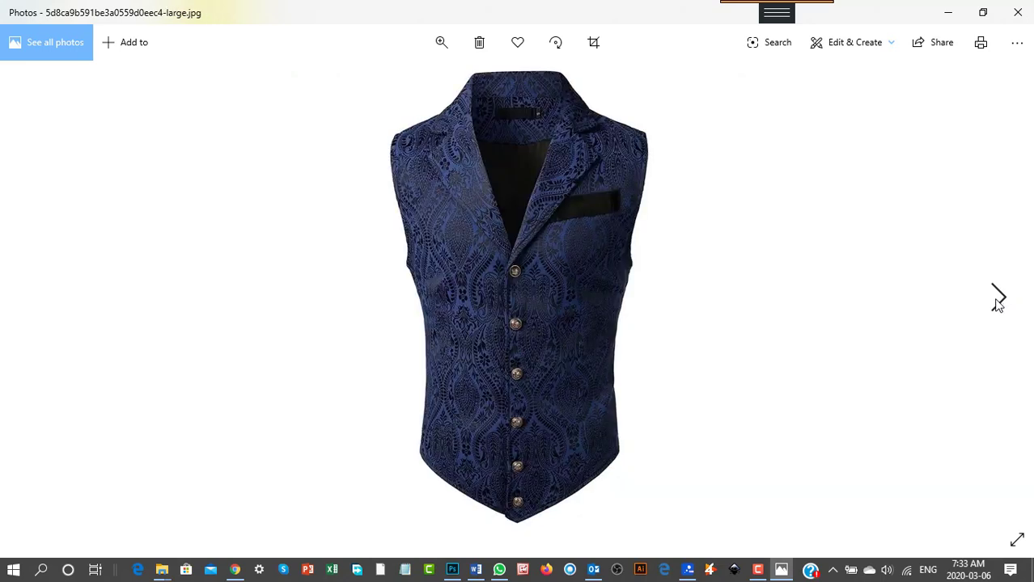
left_click(997, 301)
left_click(998, 301)
left_click(999, 302)
left_click(999, 301)
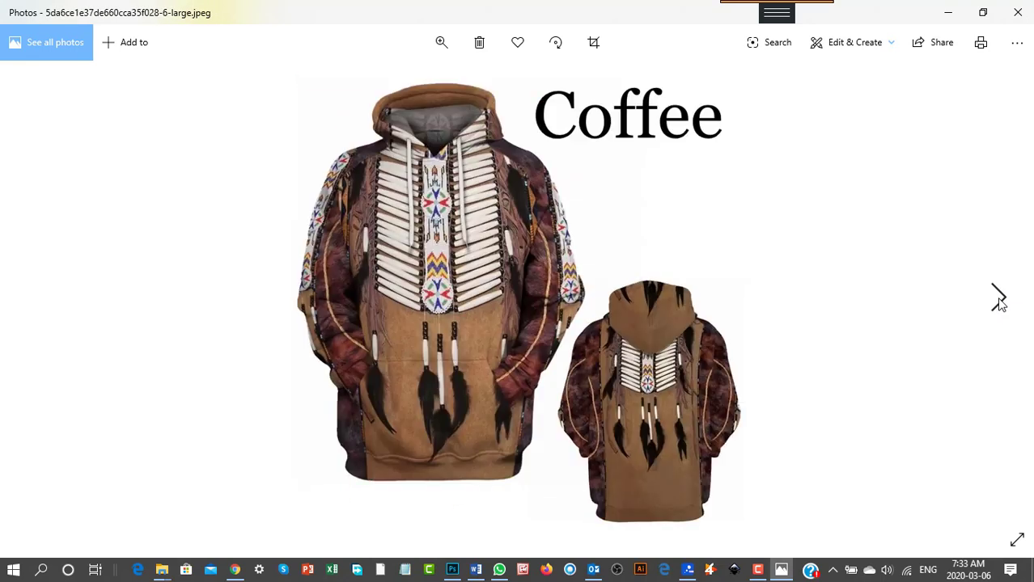
left_click(999, 301)
left_click(999, 301)
left_click(999, 301)
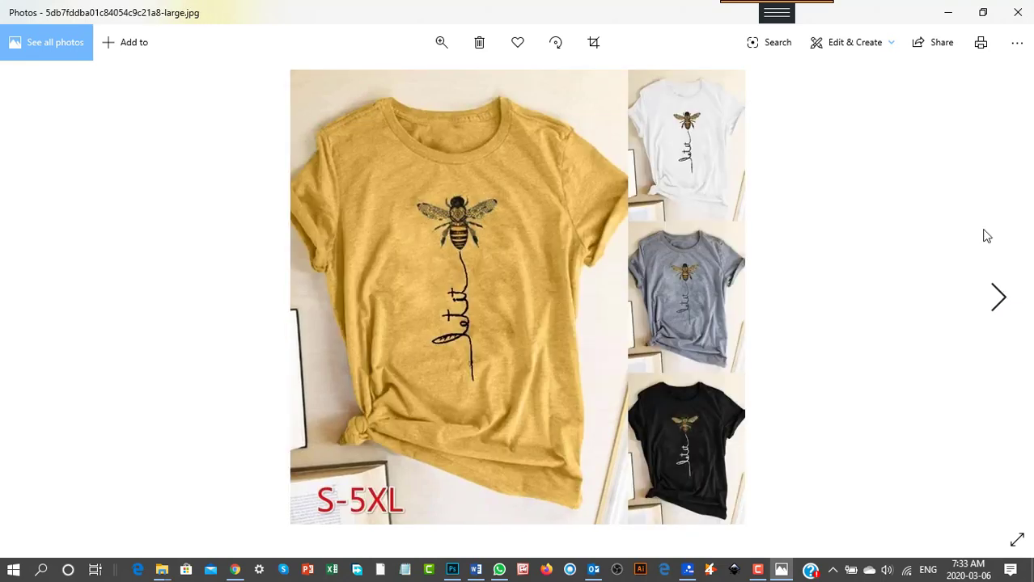
left_click(1015, 11)
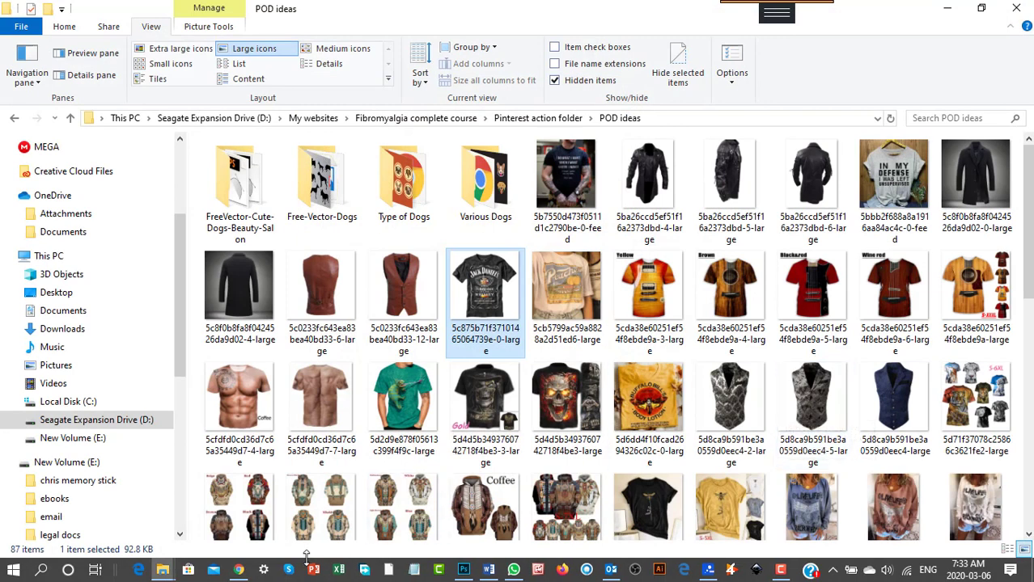
Step: Switch to Chrome and look at the Unisex Tank Top variants page on Printful
left_click(239, 571)
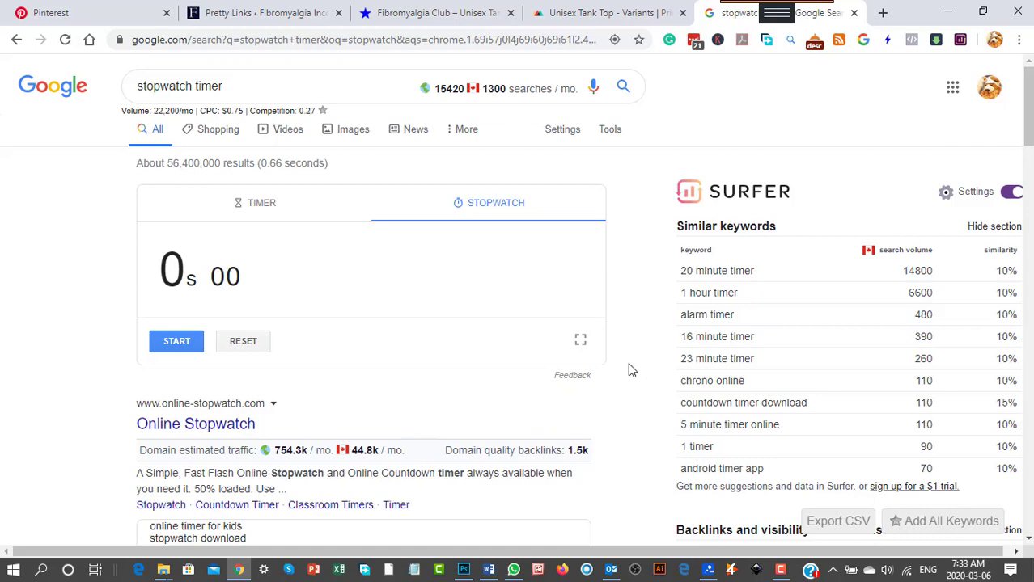
left_click(595, 14)
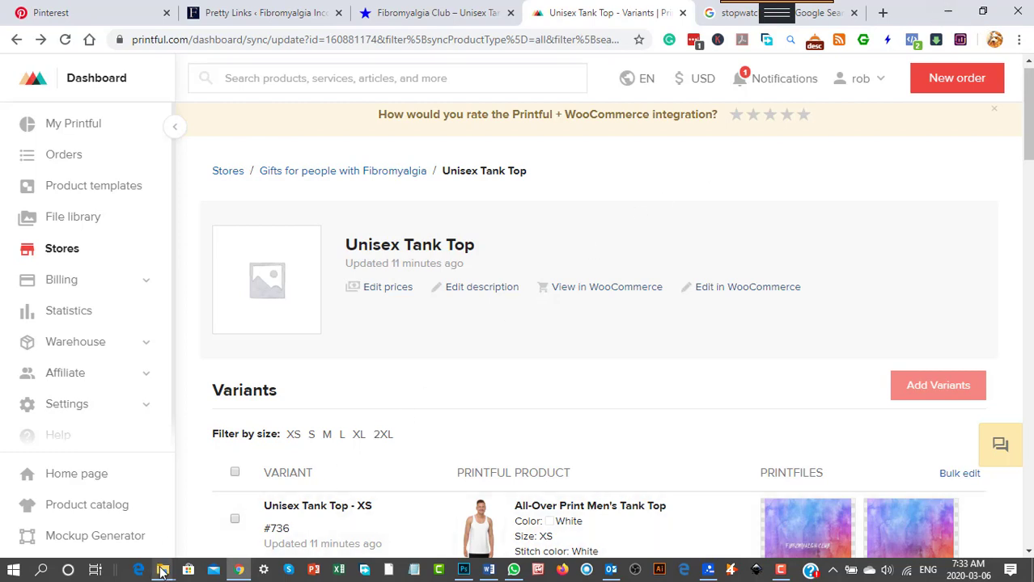
mouse_move(163, 573)
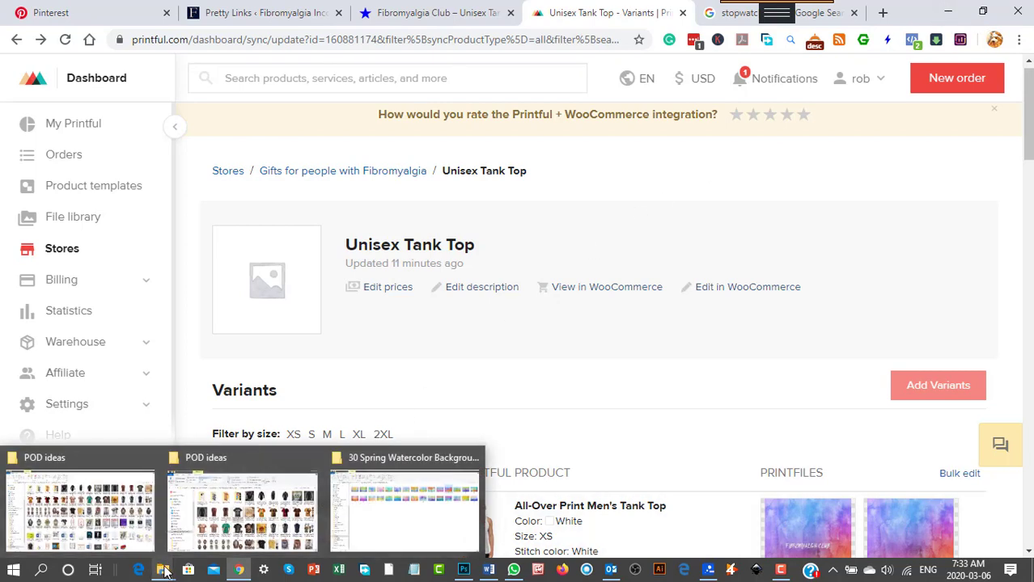
Step: Examine the Fibromyalgia Club Unisex Tank Top page in the shop, including its pink pin-style product image, and minimise Chrome
left_click(463, 22)
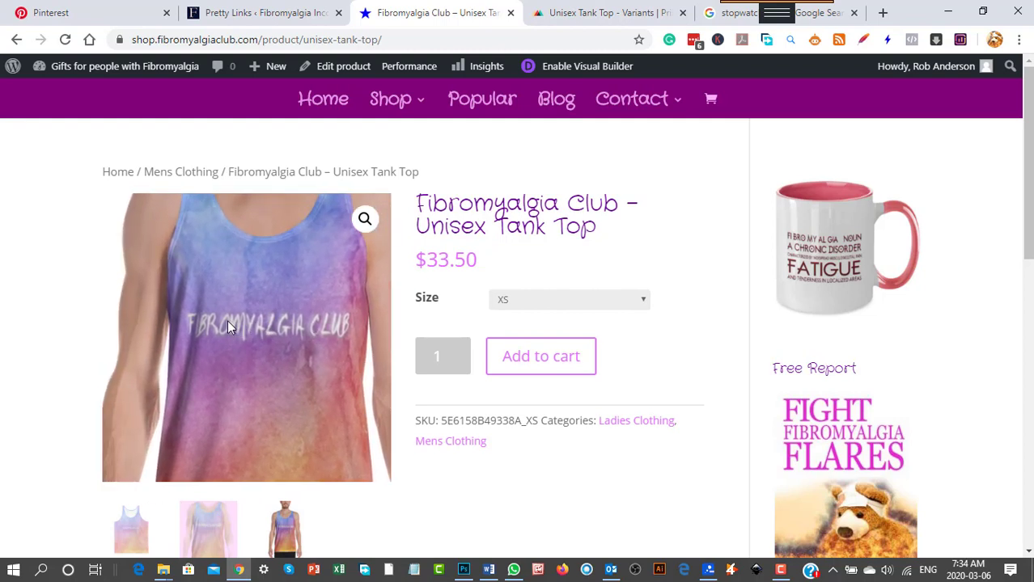
scroll(498, 508, "down", 1)
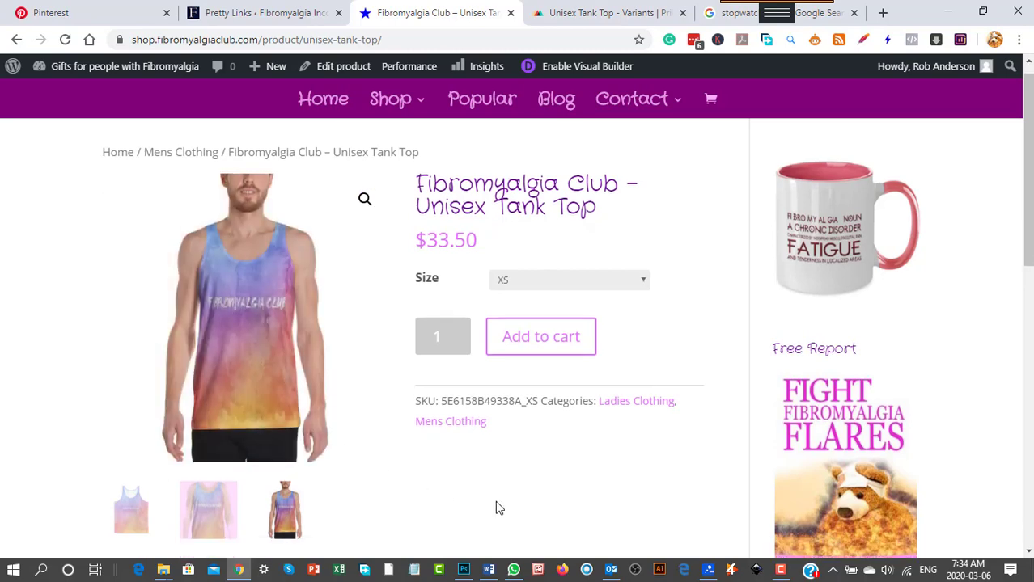
scroll(497, 507, "down", 1)
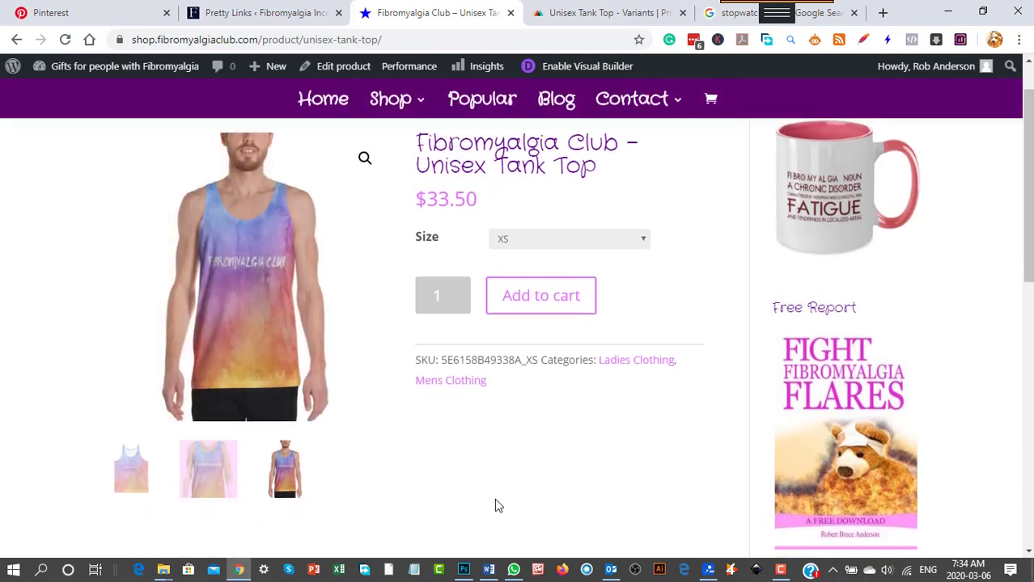
left_click(200, 469)
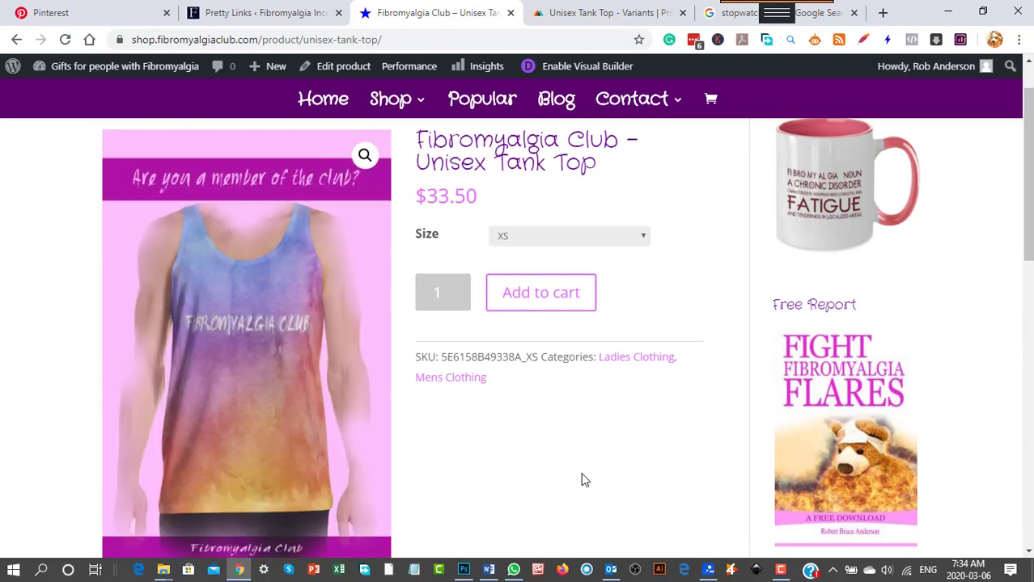
scroll(559, 473, "down", 2)
scroll(405, 461, "up", 1)
scroll(408, 465, "up", 1)
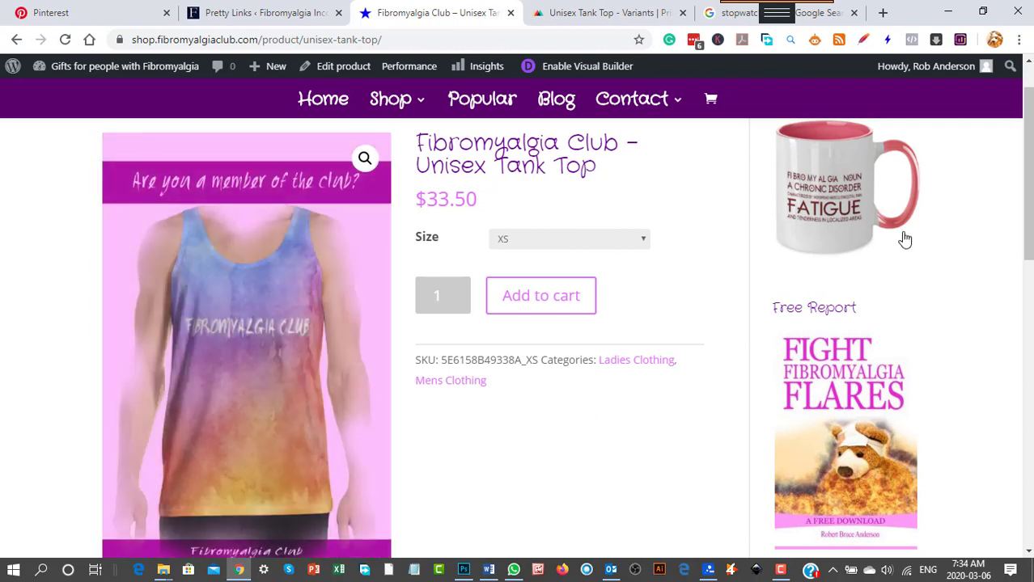
left_click(941, 17)
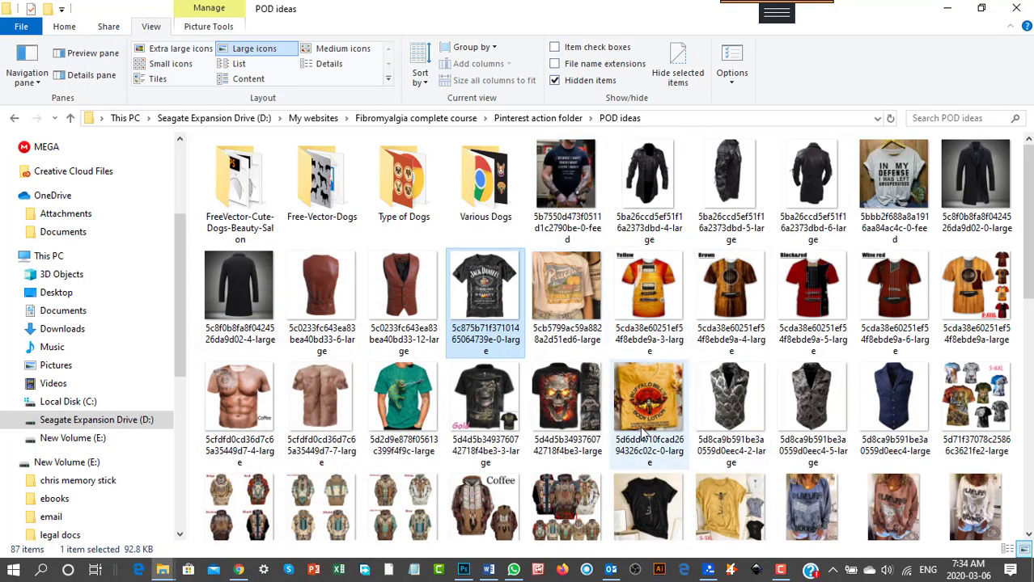
Step: View the fibromyalgia-t-shirt-fibromyalgia-awareness image from the POD ideas folder enlarged, and close it
scroll(643, 434, "down", 10)
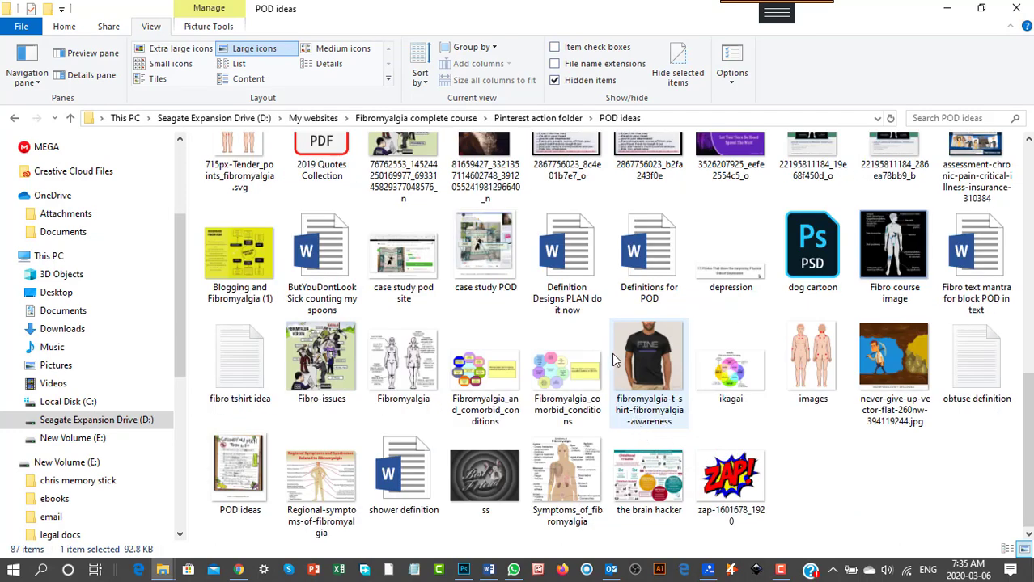
double_click(639, 342)
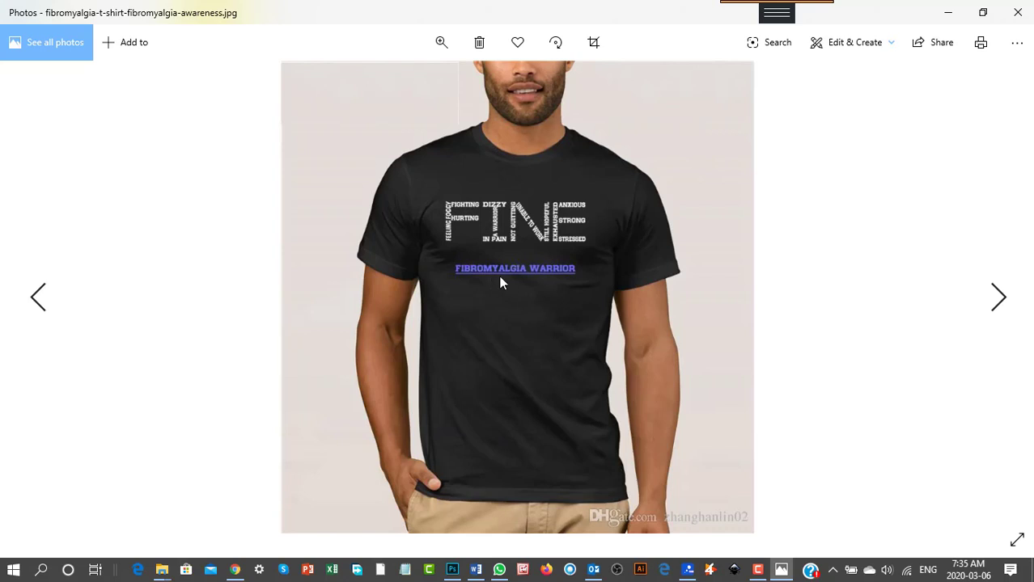
left_click(443, 44)
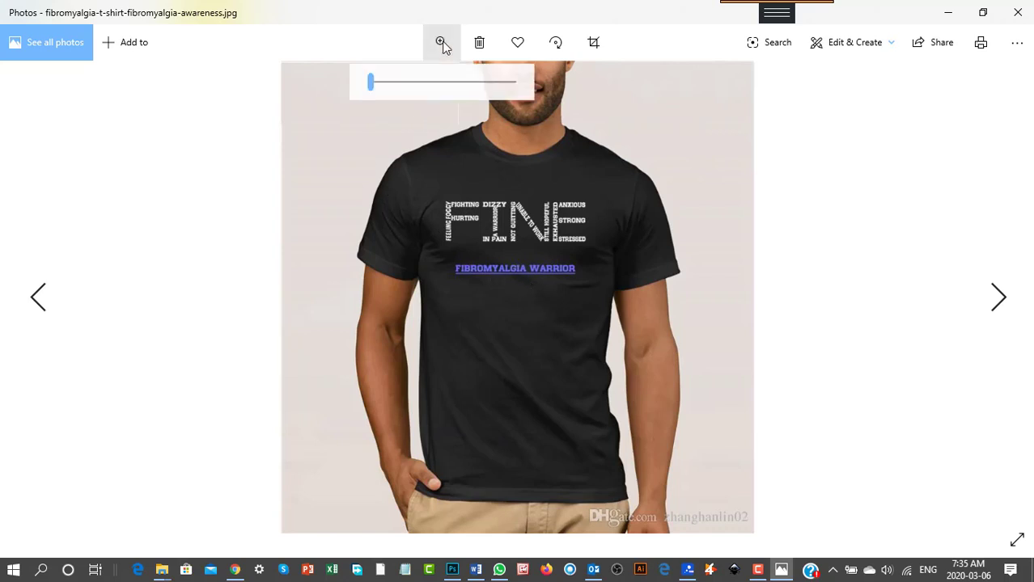
left_click_drag(371, 82, 392, 106)
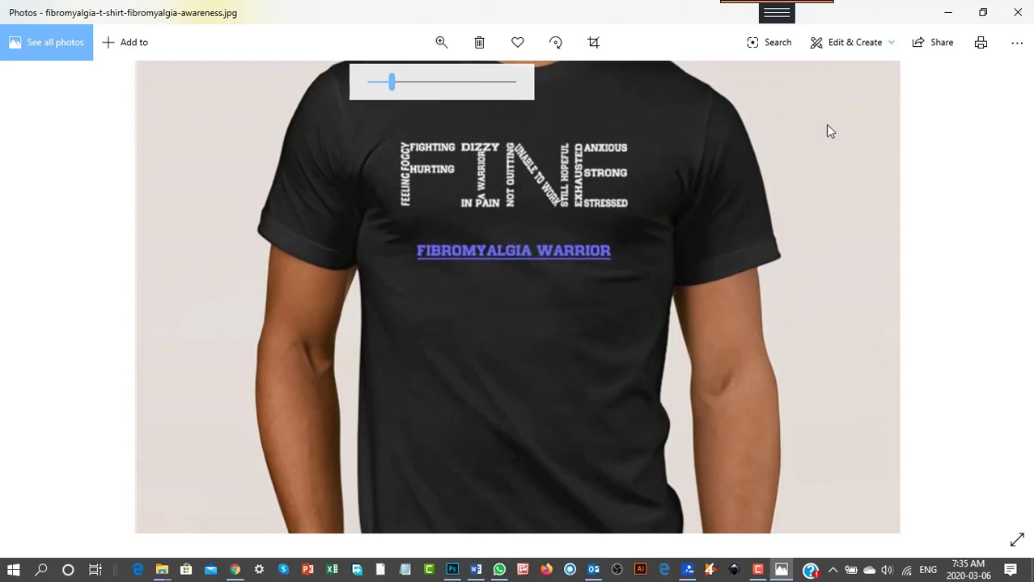
left_click(1017, 13)
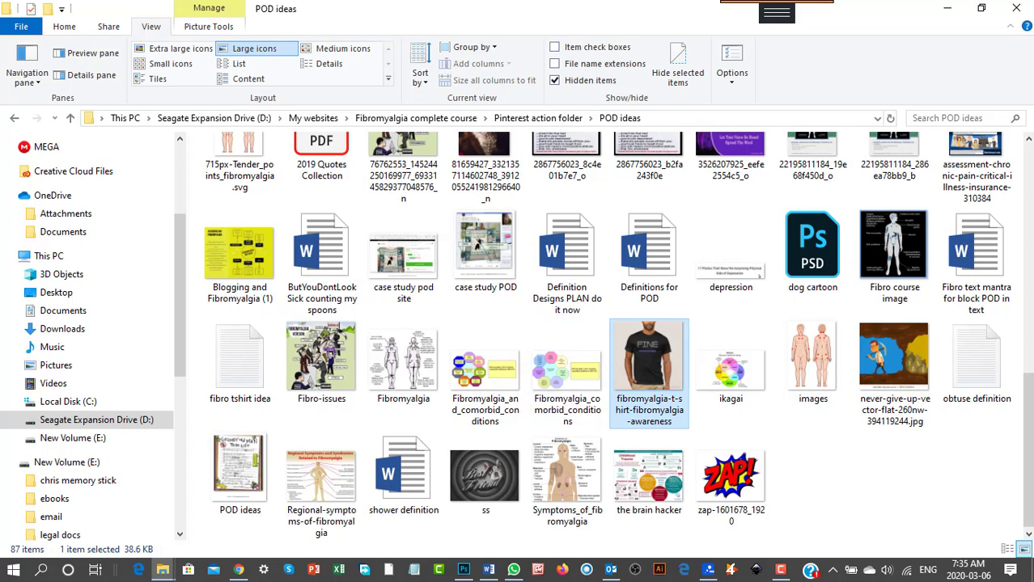
Step: Switch to Creative Market in Chrome, open its free goods page and look through the week's free and locked products
key("alt+Tab")
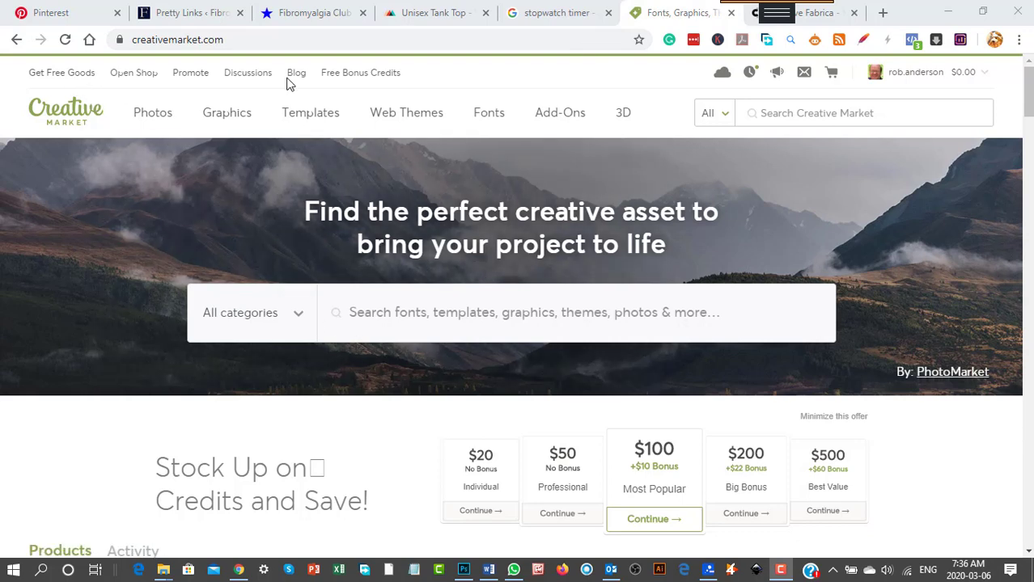
left_click(46, 75)
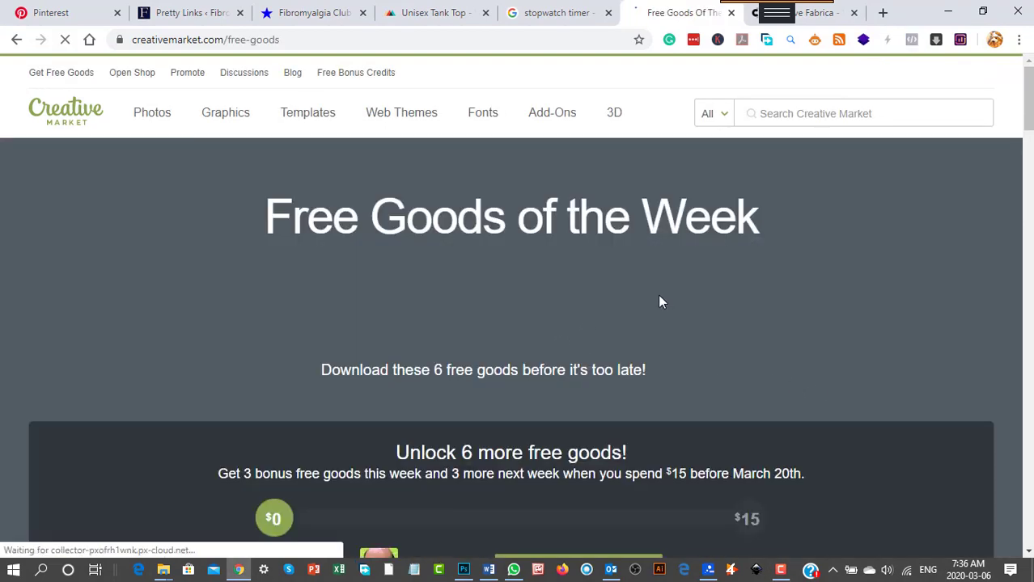
scroll(659, 301, "down", 3)
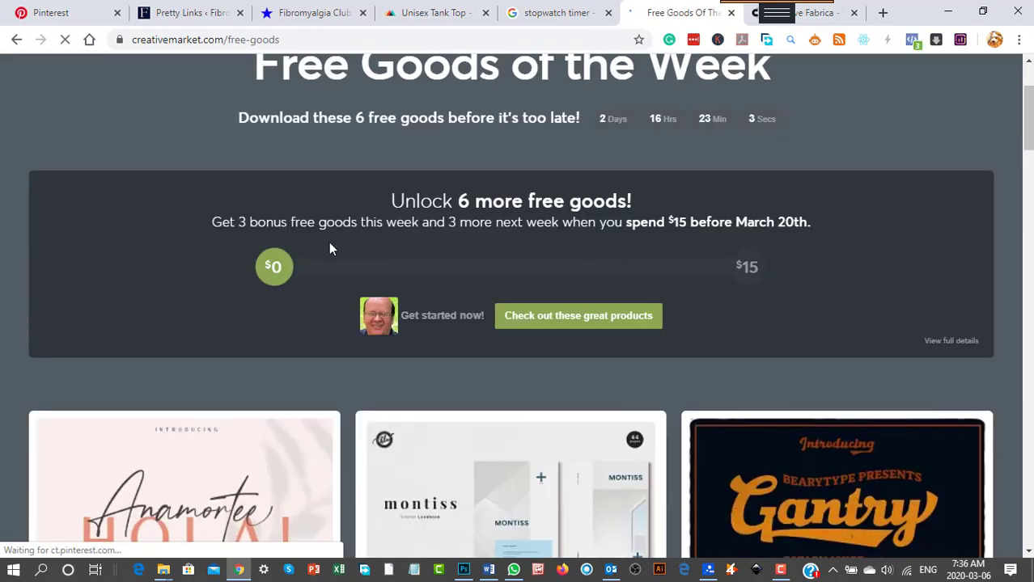
scroll(606, 346, "down", 3)
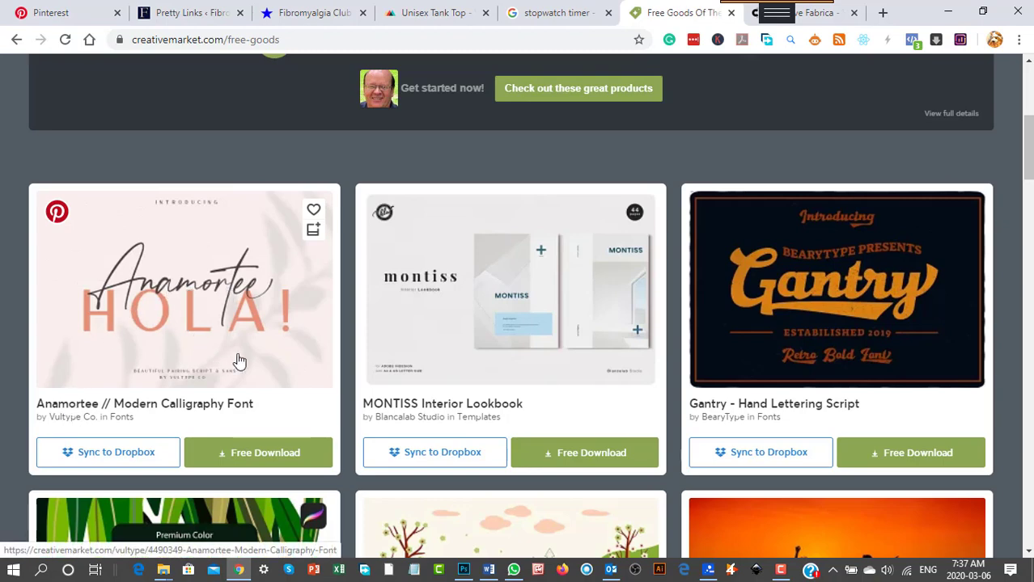
scroll(239, 361, "down", 1)
scroll(239, 362, "down", 1)
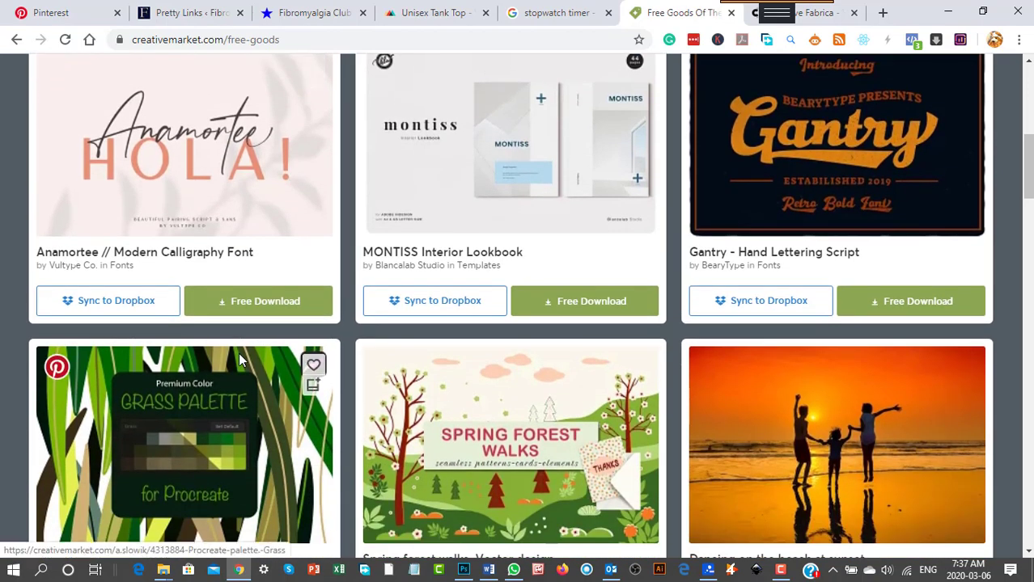
scroll(238, 361, "down", 1)
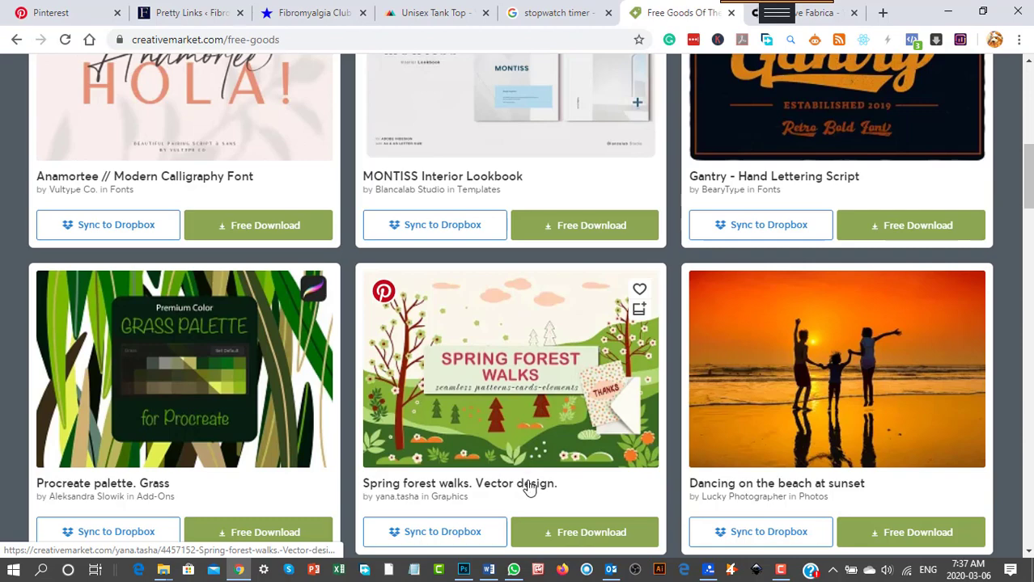
scroll(574, 466, "up", 1)
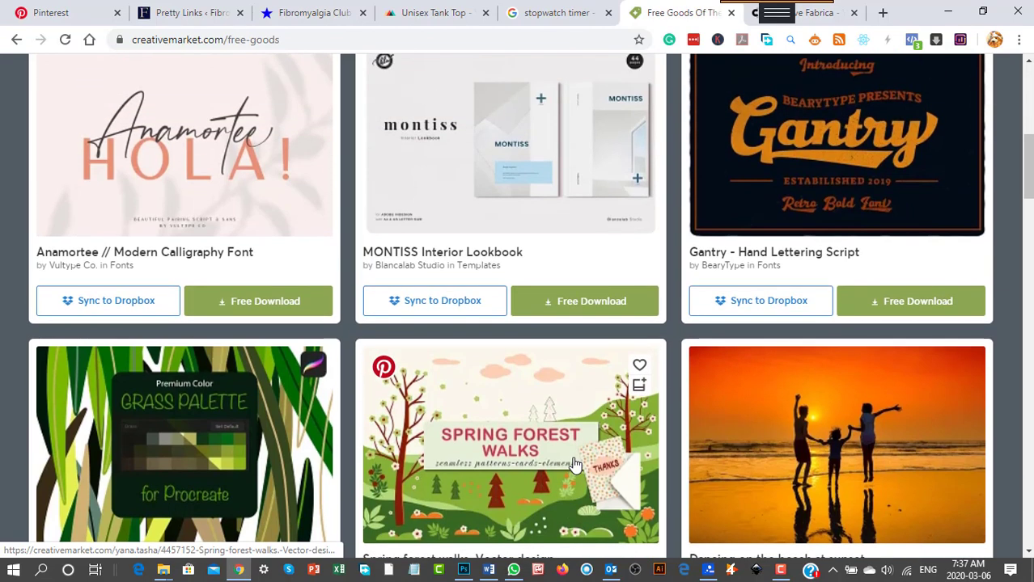
scroll(574, 466, "up", 1)
scroll(569, 445, "down", 6)
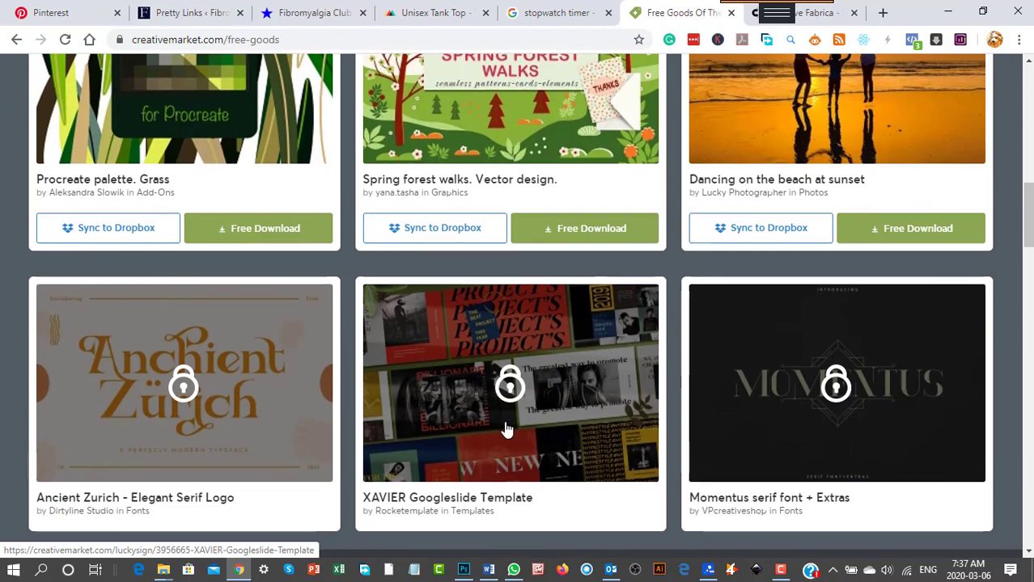
Step: Look through the top products from featured shops on the Creative Market free goods page
scroll(506, 429, "down", 4)
scroll(506, 429, "down", 1)
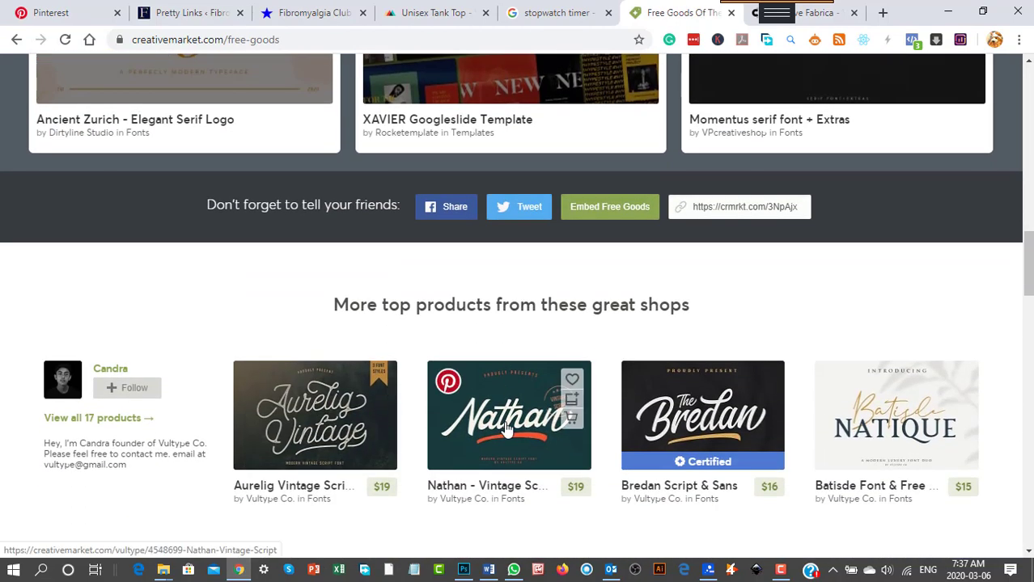
scroll(506, 428, "down", 4)
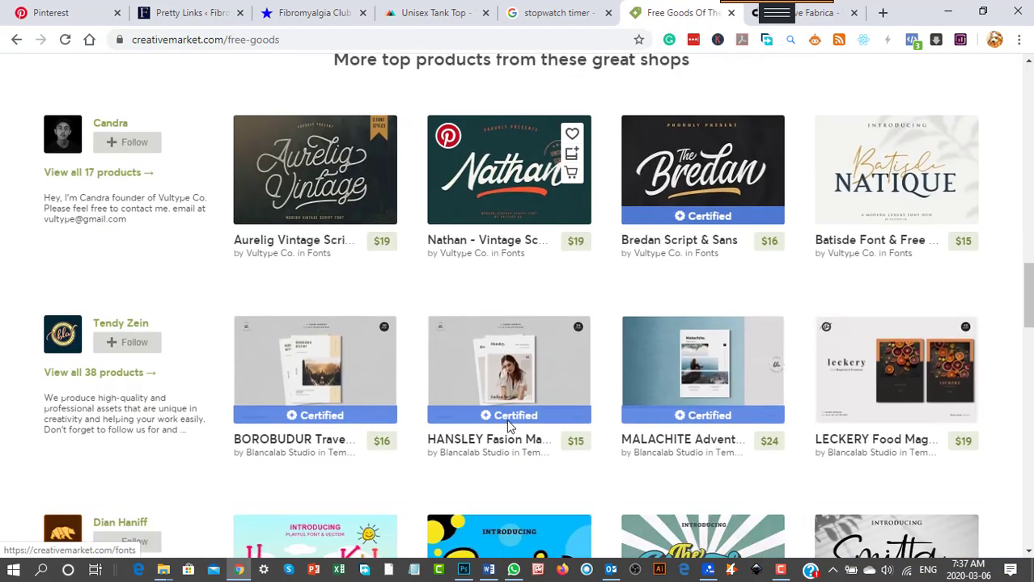
scroll(511, 427, "down", 3)
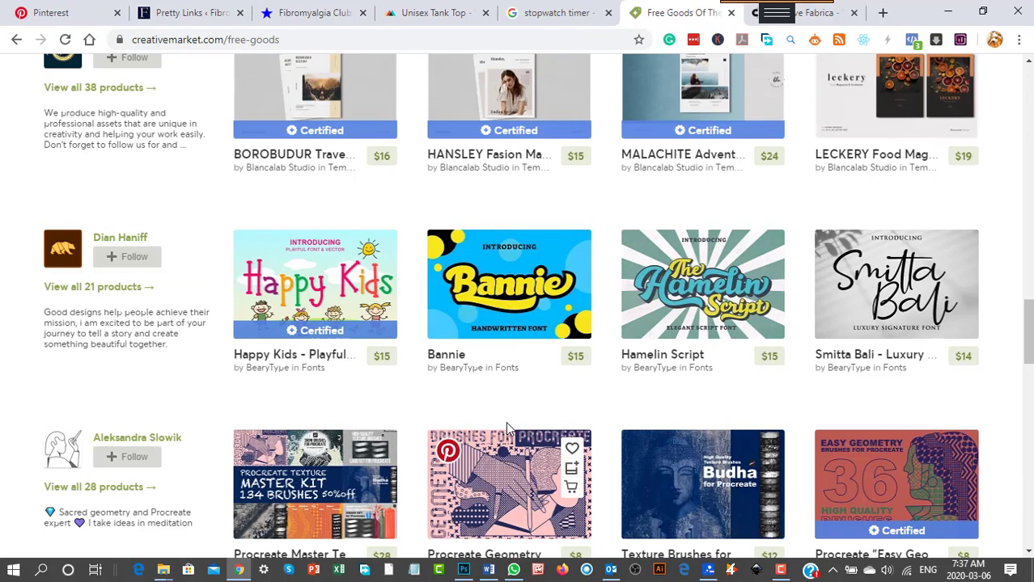
scroll(507, 429, "down", 7)
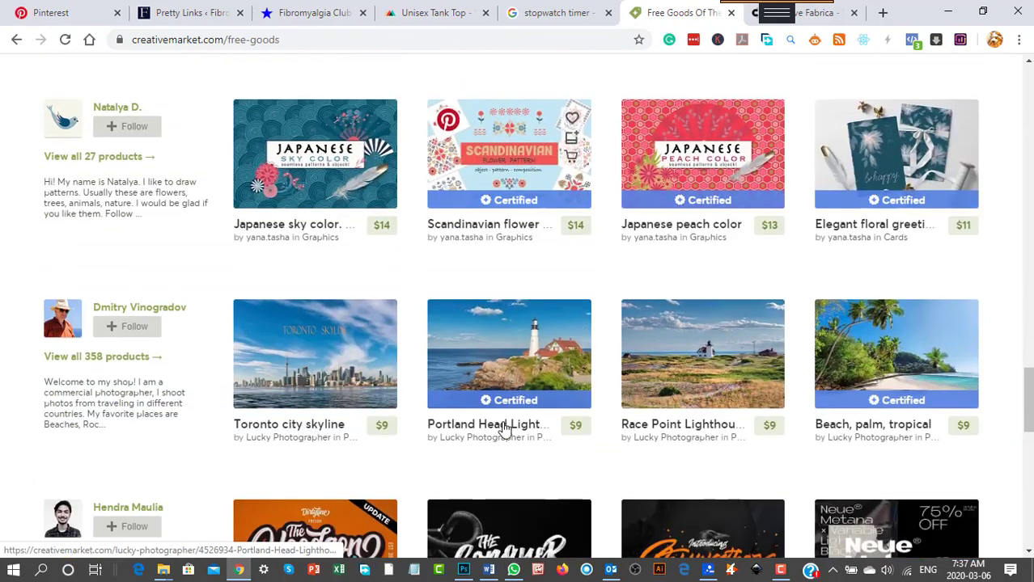
scroll(503, 429, "up", 14)
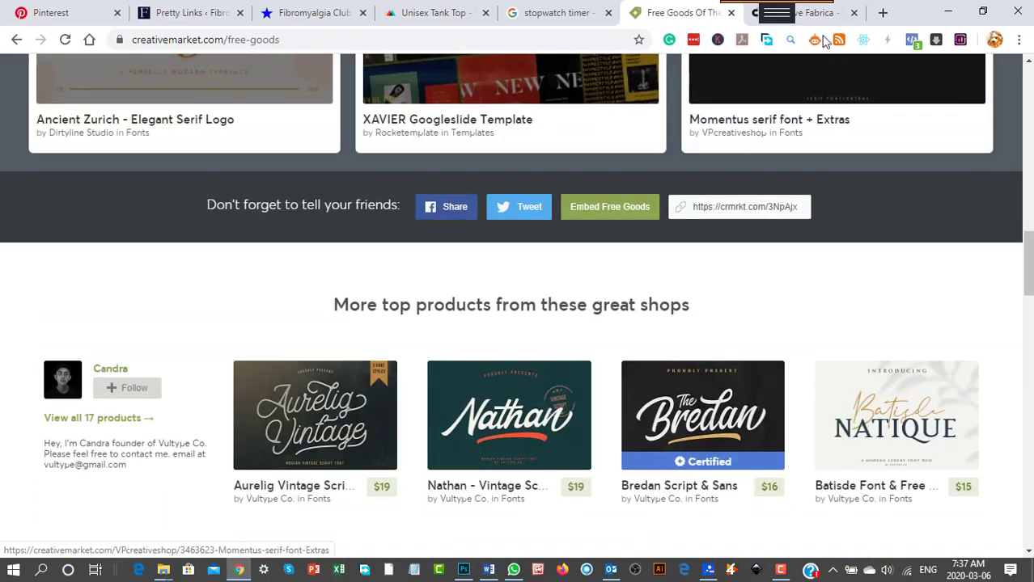
Step: Switch to Creative Fabrica, open its Freebies page and dismiss the WhatsApp notification
left_click(818, 15)
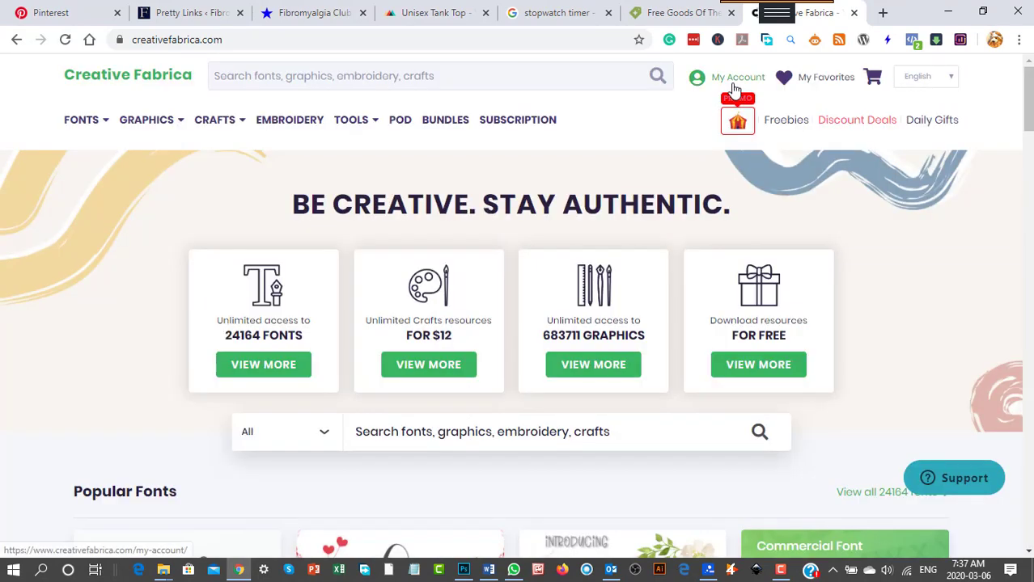
left_click(786, 123)
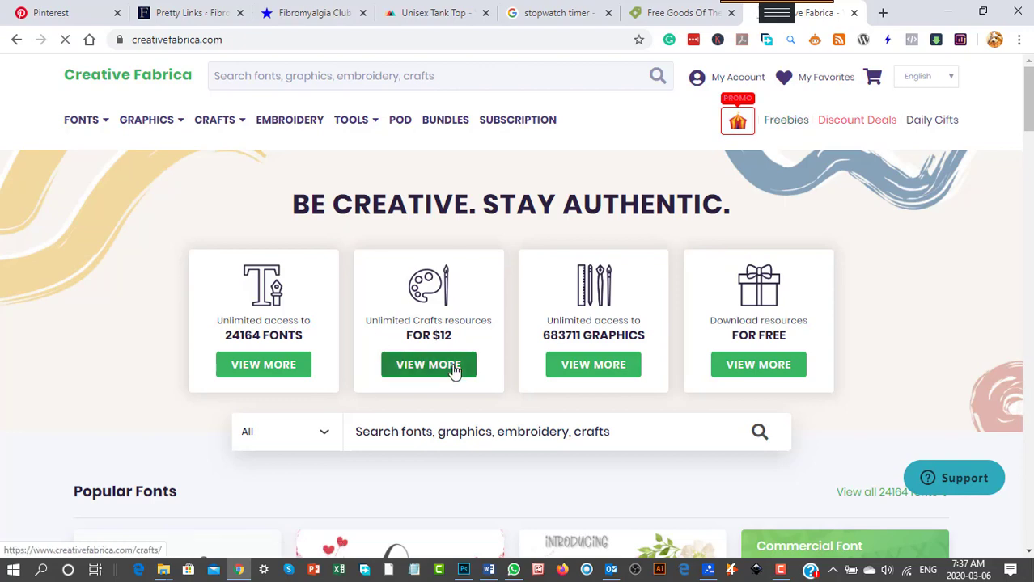
scroll(455, 370, "down", 1)
scroll(455, 371, "down", 3)
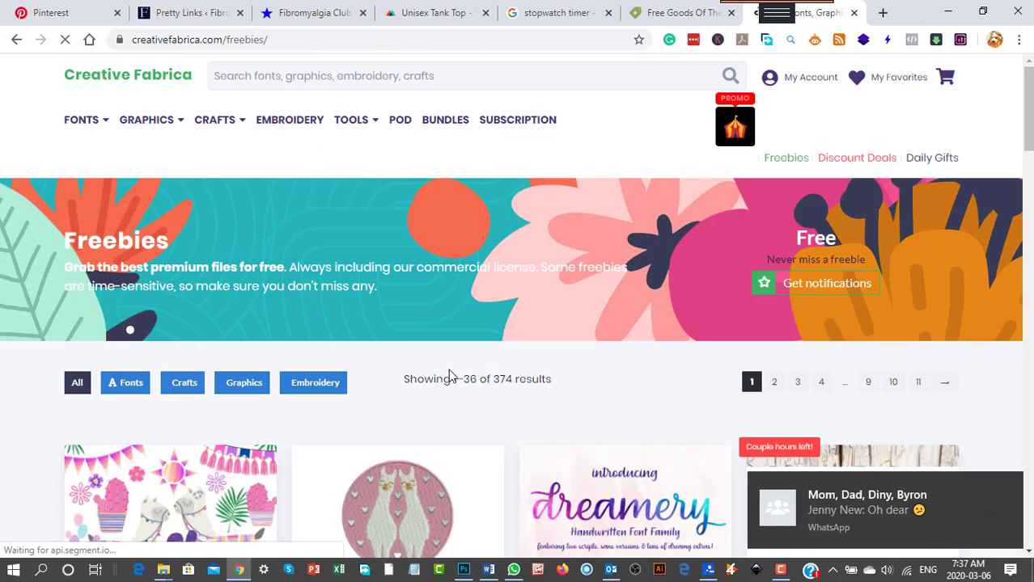
mouse_move(1010, 494)
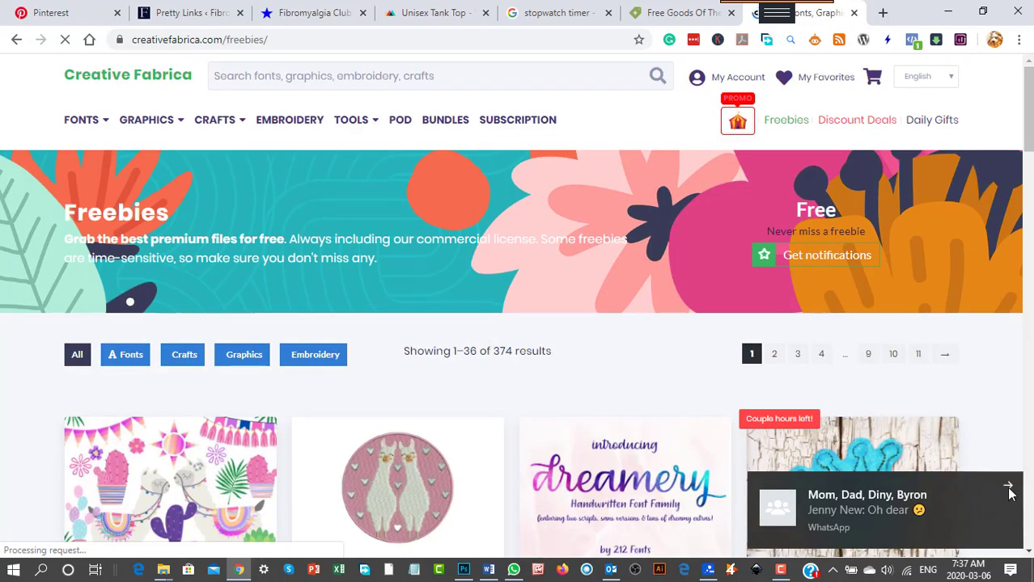
left_click(1009, 490)
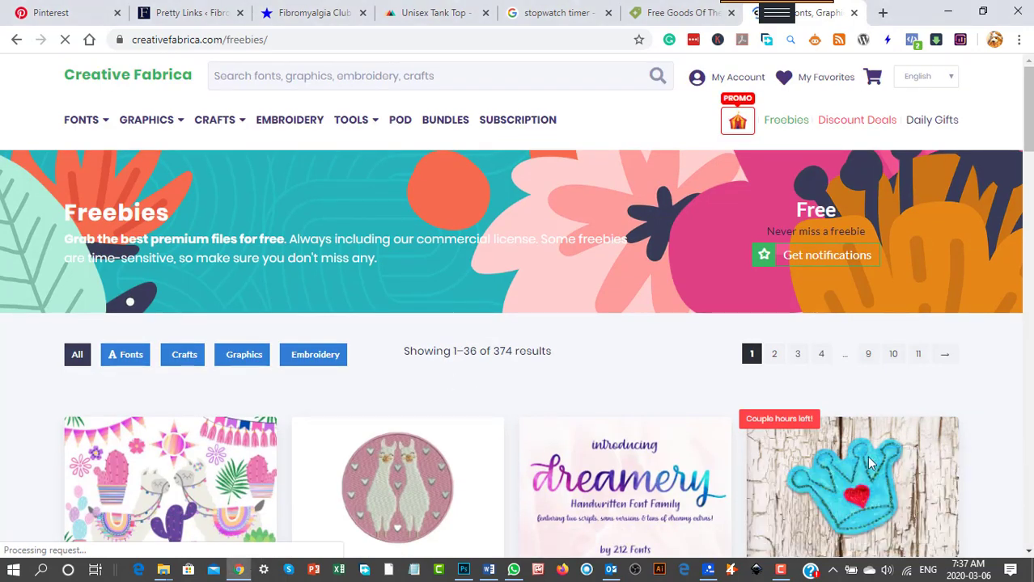
Step: Look through the free fonts, graphics, quote designs and embroidery designs on the Creative Fabrica Freebies page
left_click(641, 477)
scroll(638, 477, "down", 2)
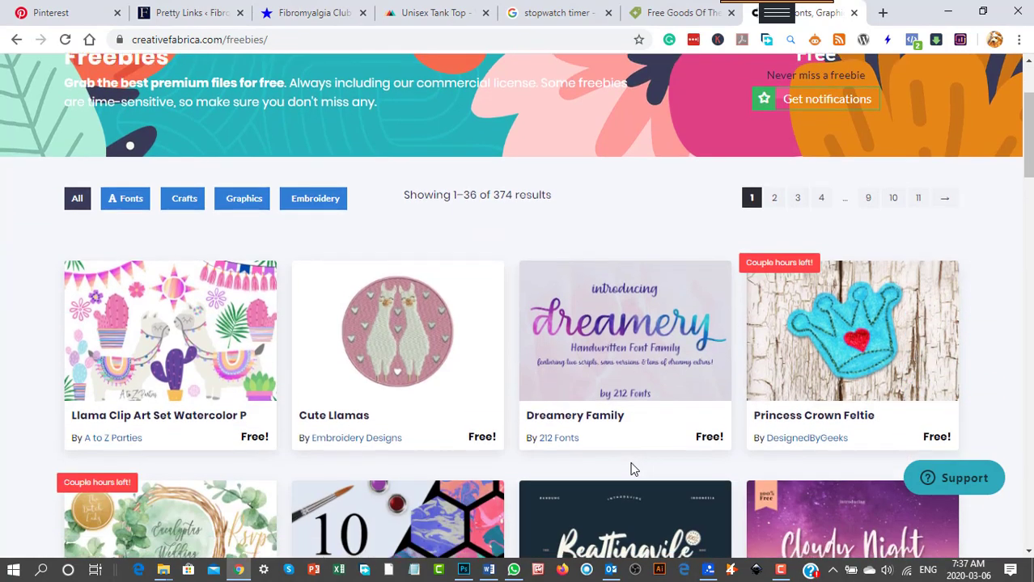
scroll(632, 471, "down", 2)
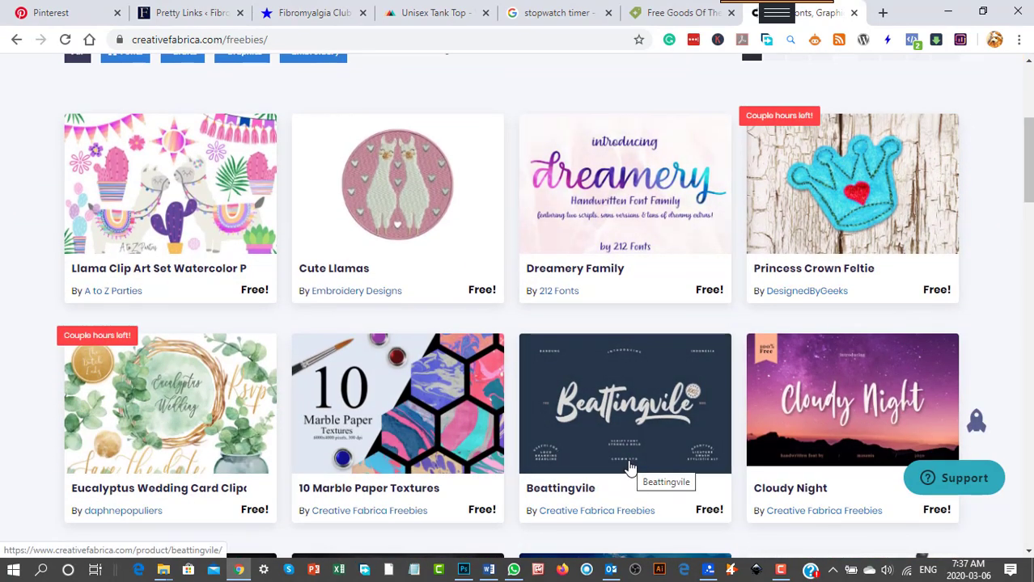
scroll(627, 465, "down", 1)
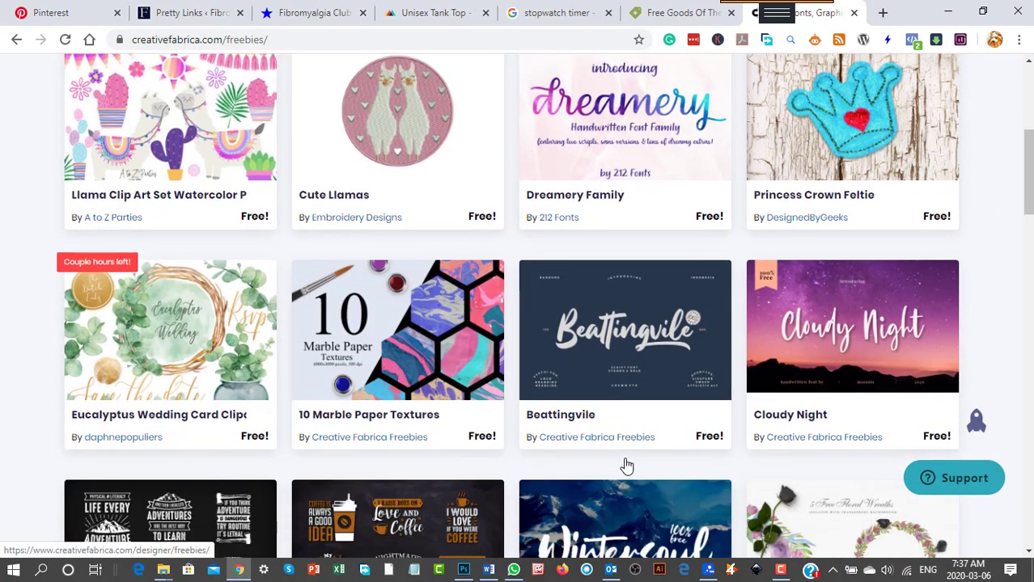
scroll(623, 464, "up", 2)
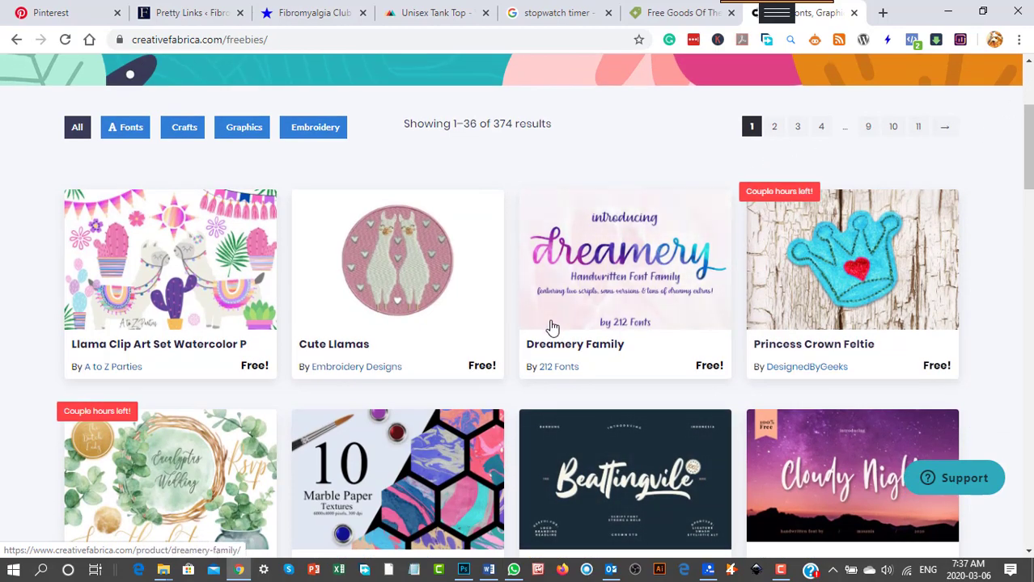
scroll(553, 330, "down", 6)
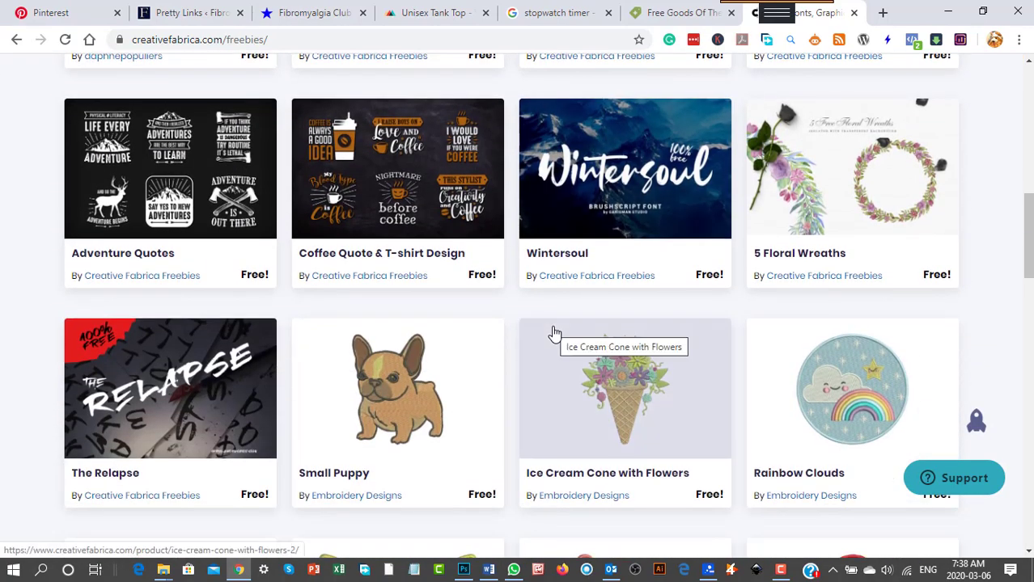
scroll(554, 334, "down", 5)
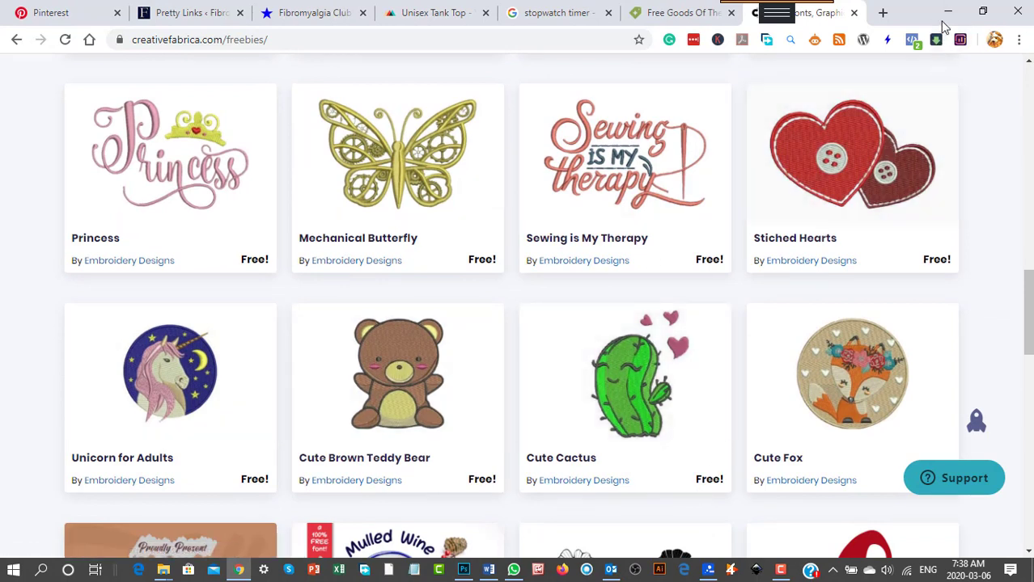
Step: Close the Creative Market and Creative Fabrica pages and switch to File Explorer
left_click(731, 14)
left_click(732, 13)
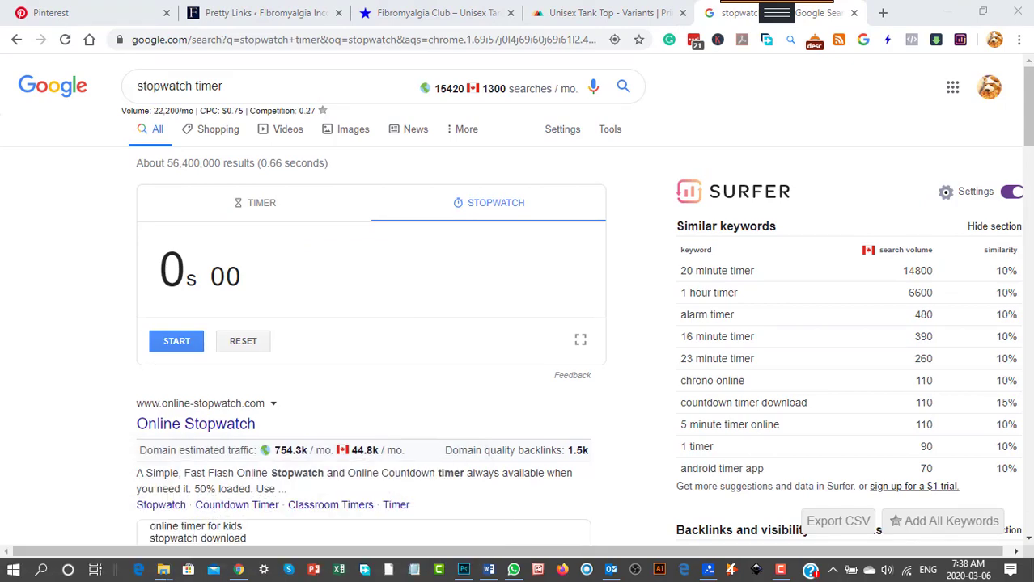
left_click(163, 570)
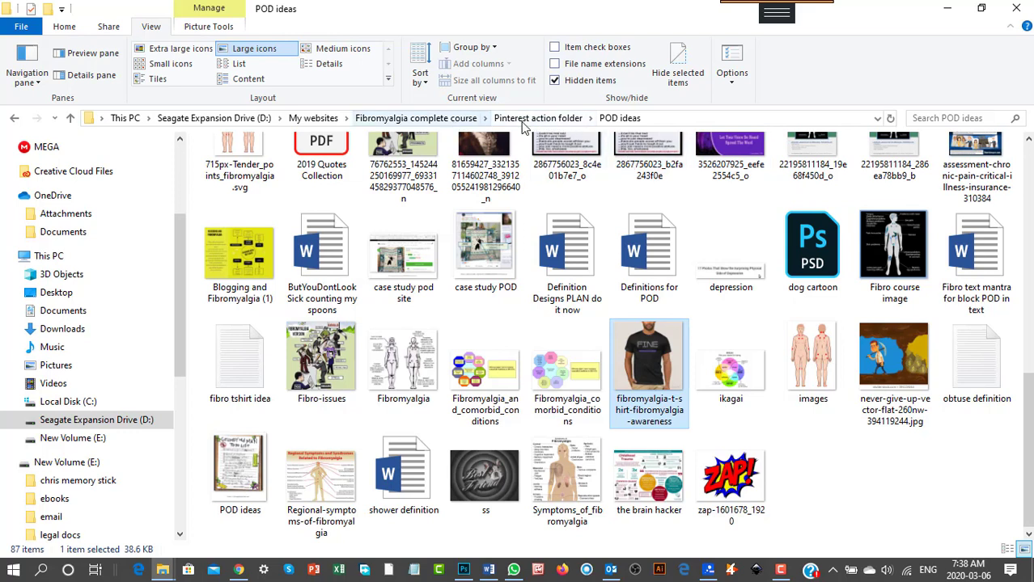
Step: View the Printful affiliate banners folder inside the Pinterest action folder and return to the Pinterest action folder
left_click(556, 121)
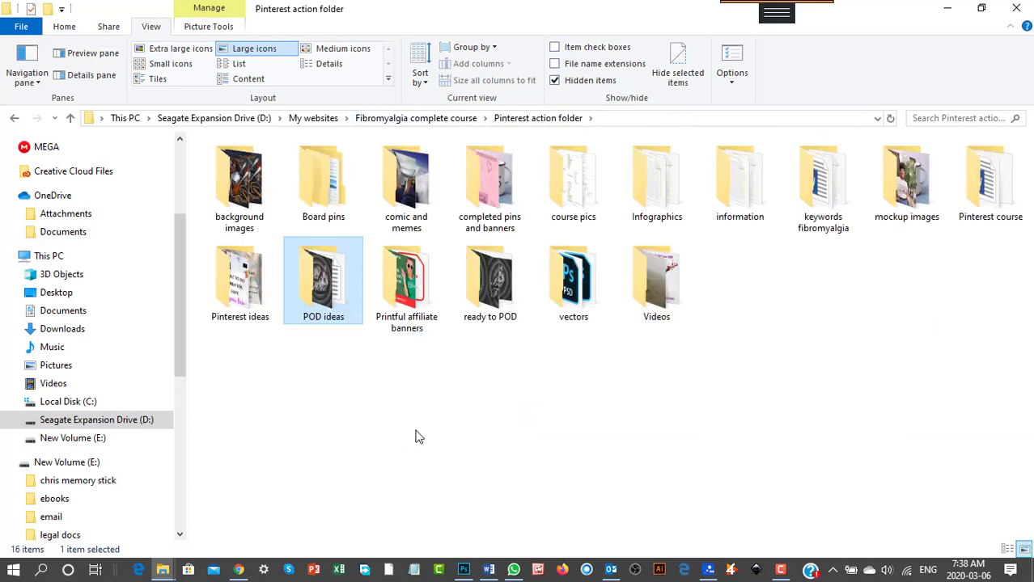
double_click(406, 324)
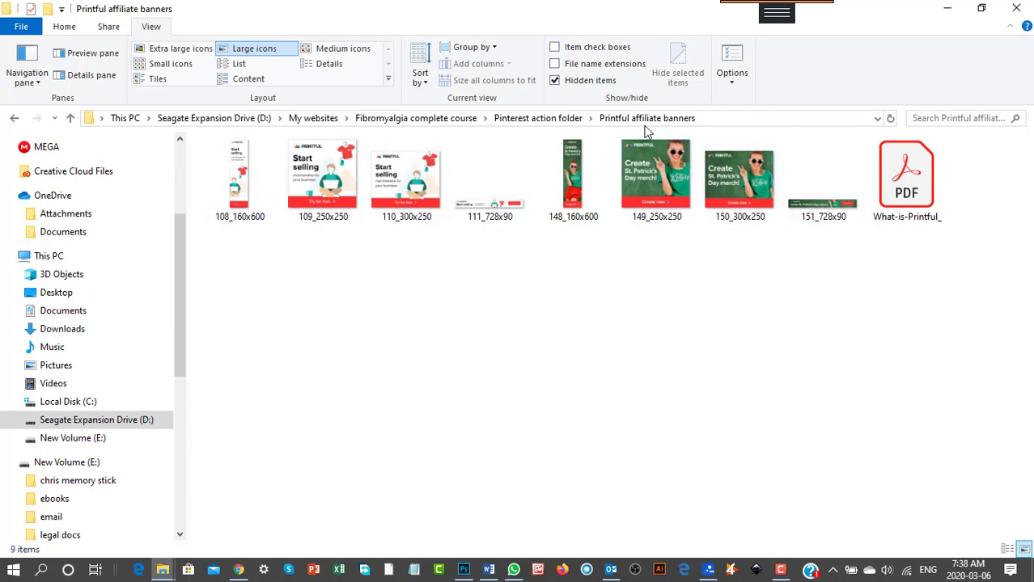
left_click(556, 122)
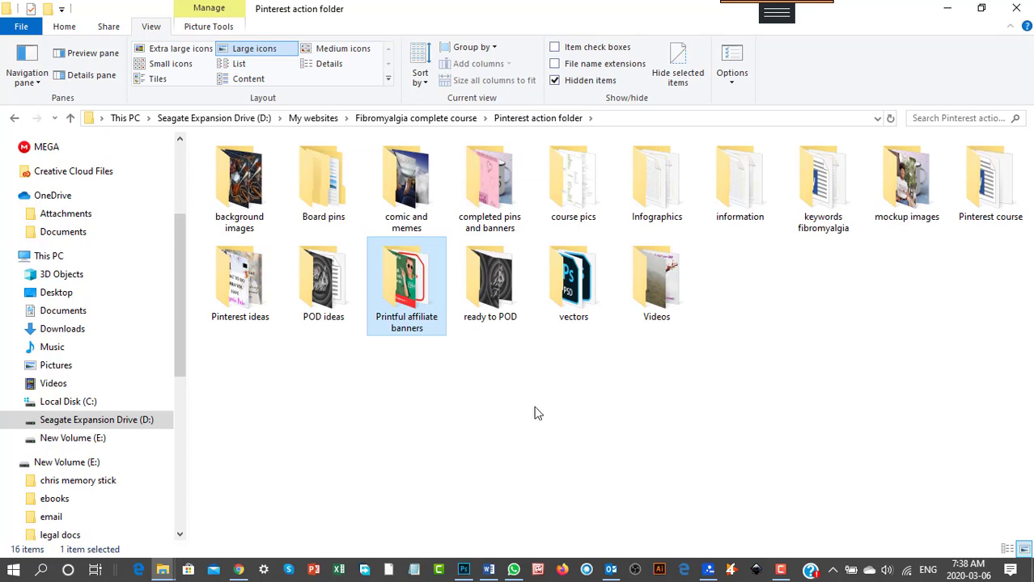
Step: Look through all the design files in the ready to POD folder and return to the Pinterest action folder
double_click(505, 299)
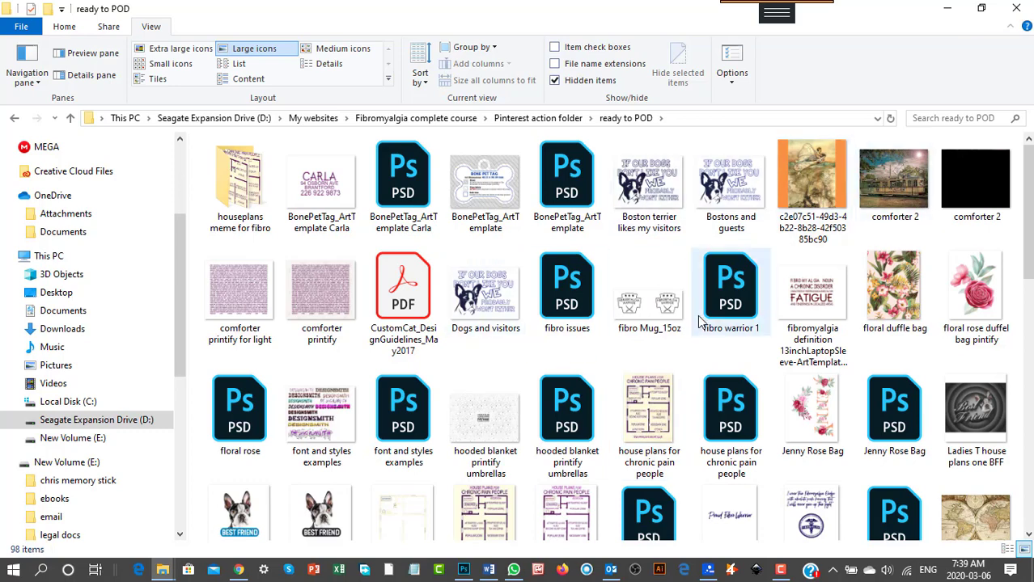
scroll(701, 321, "down", 3)
scroll(712, 328, "up", 3)
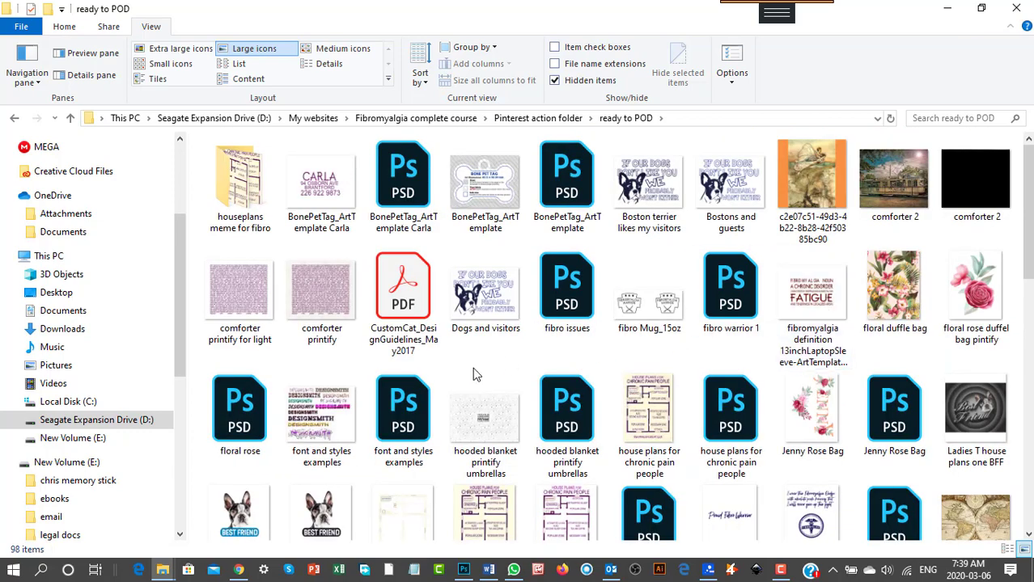
scroll(458, 383, "down", 2)
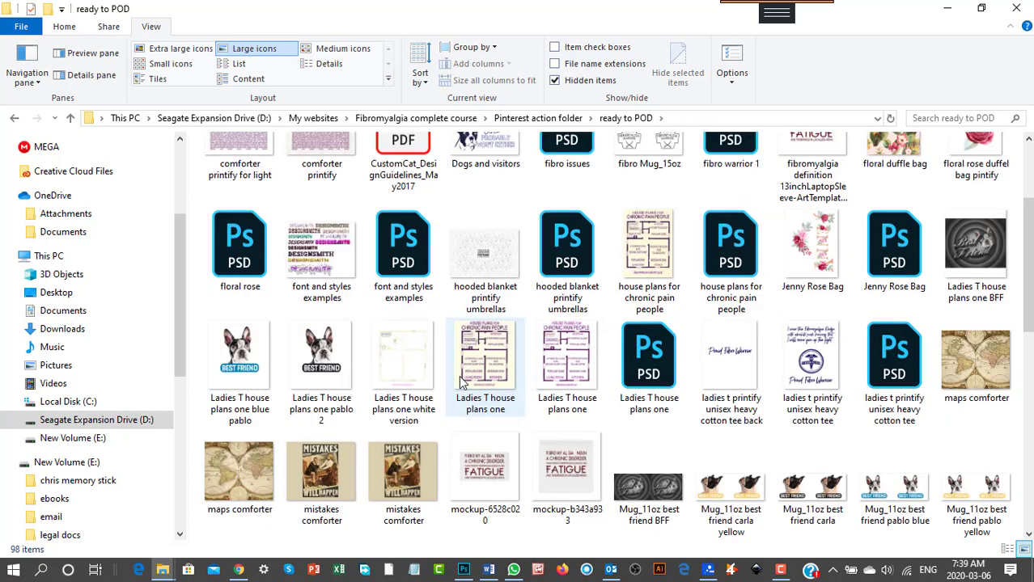
scroll(461, 382, "down", 6)
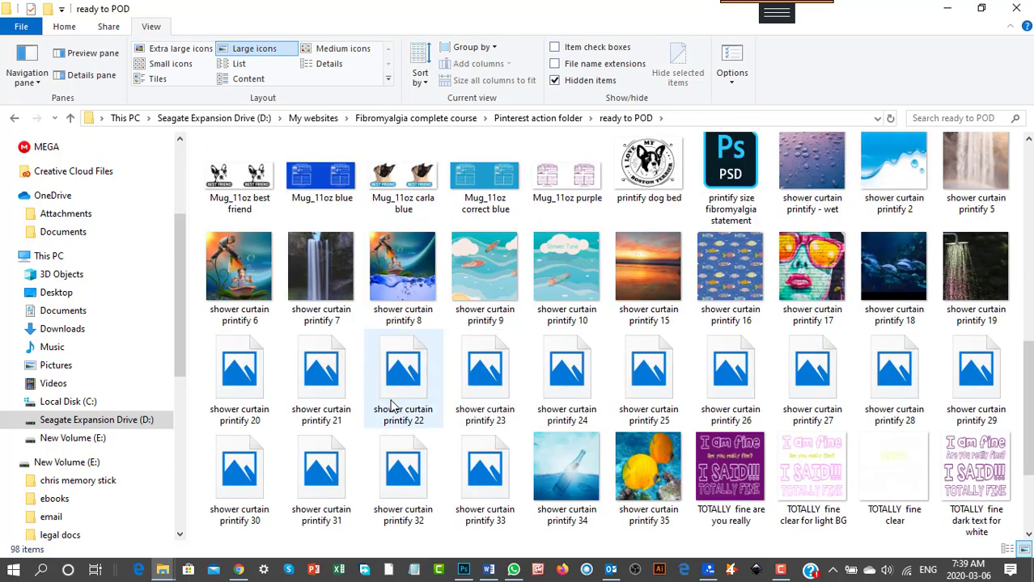
scroll(390, 406, "down", 2)
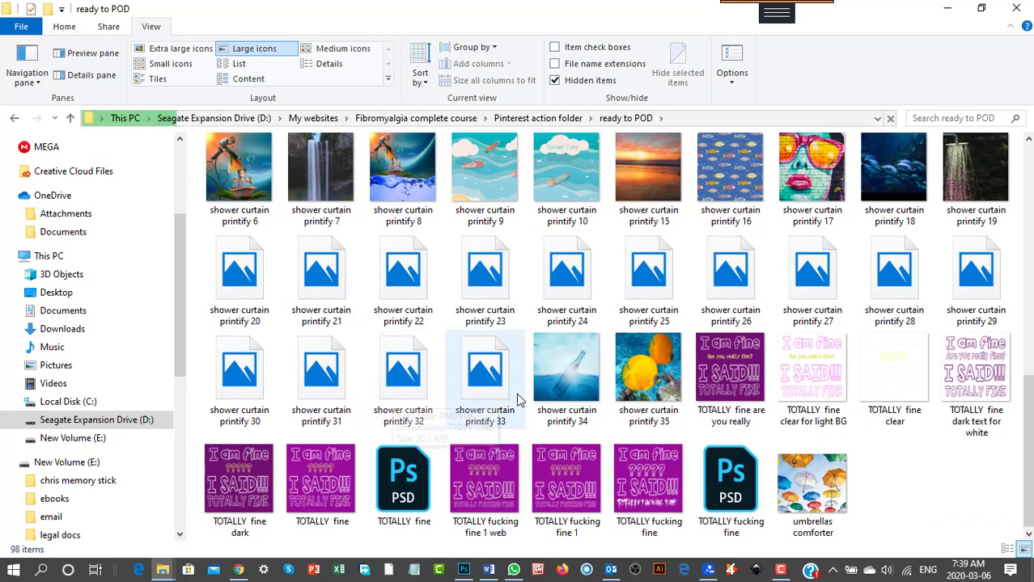
scroll(518, 396, "up", 8)
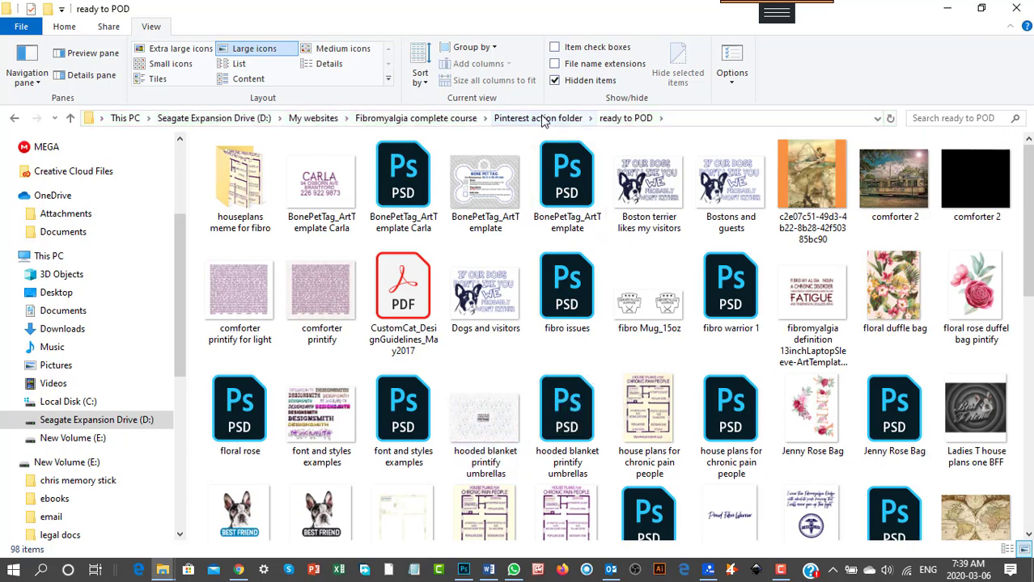
left_click(544, 120)
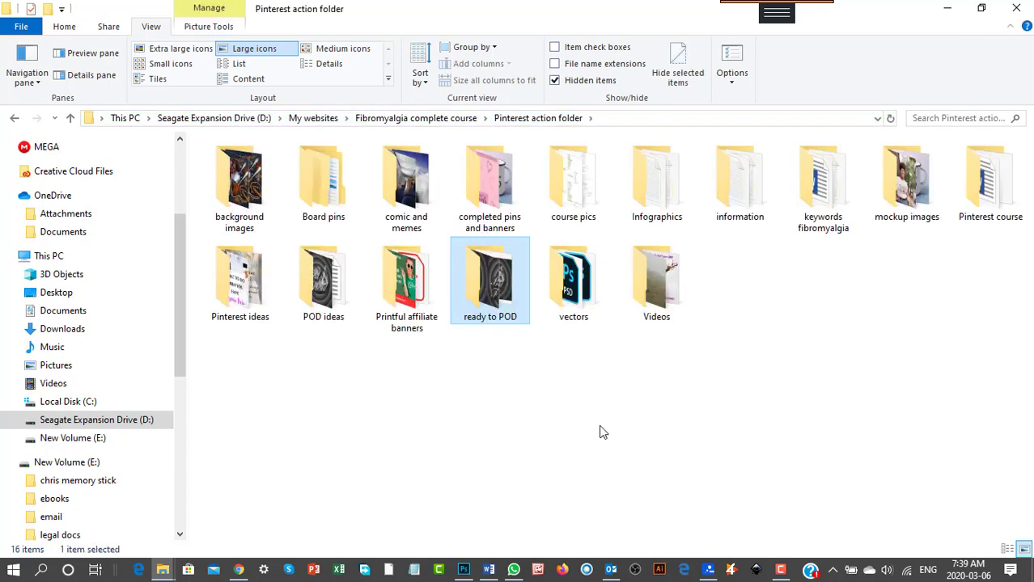
Step: Open the vectors folder and display its files as extra large icons
double_click(582, 317)
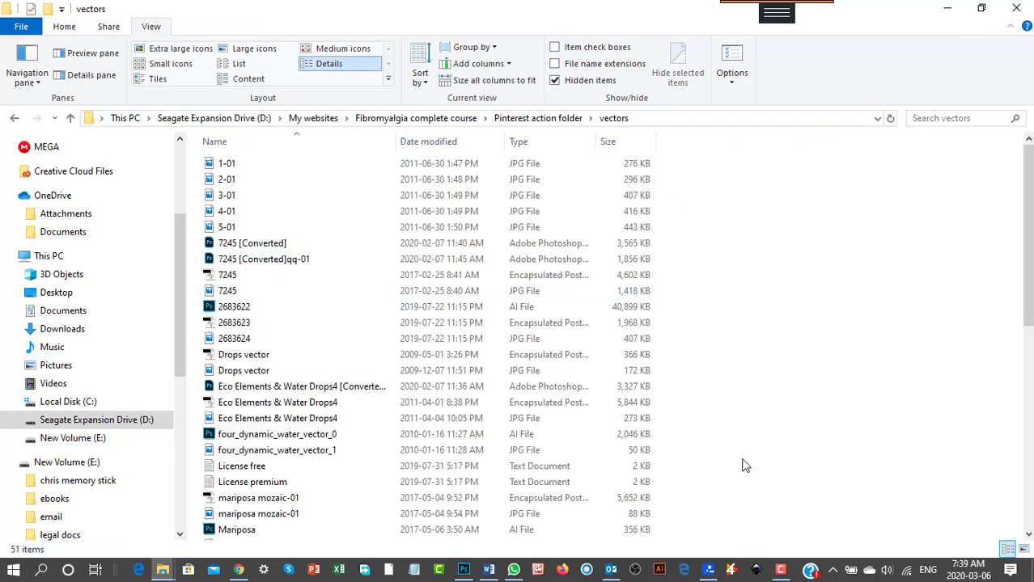
scroll(686, 445, "down", 9)
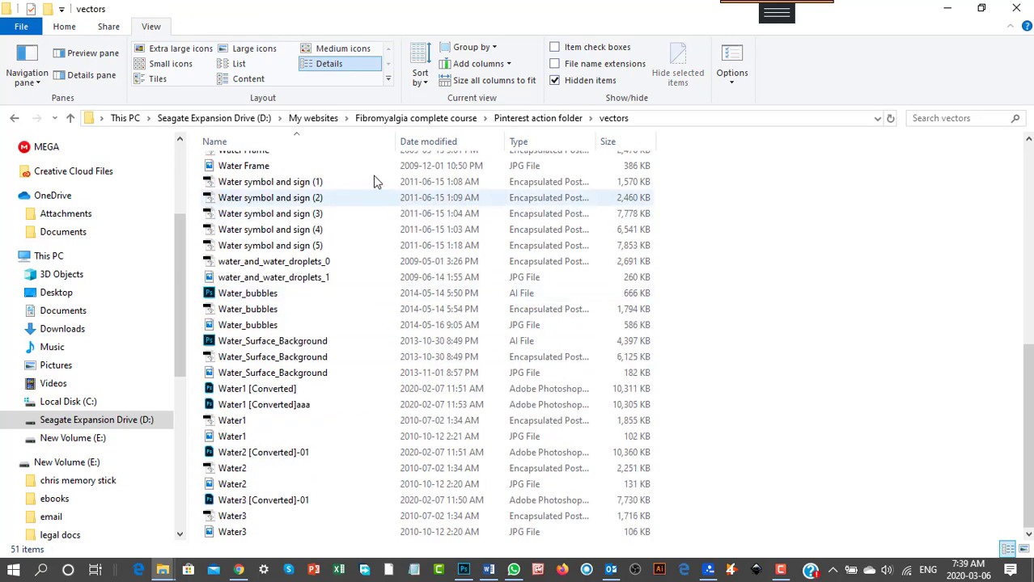
left_click(180, 49)
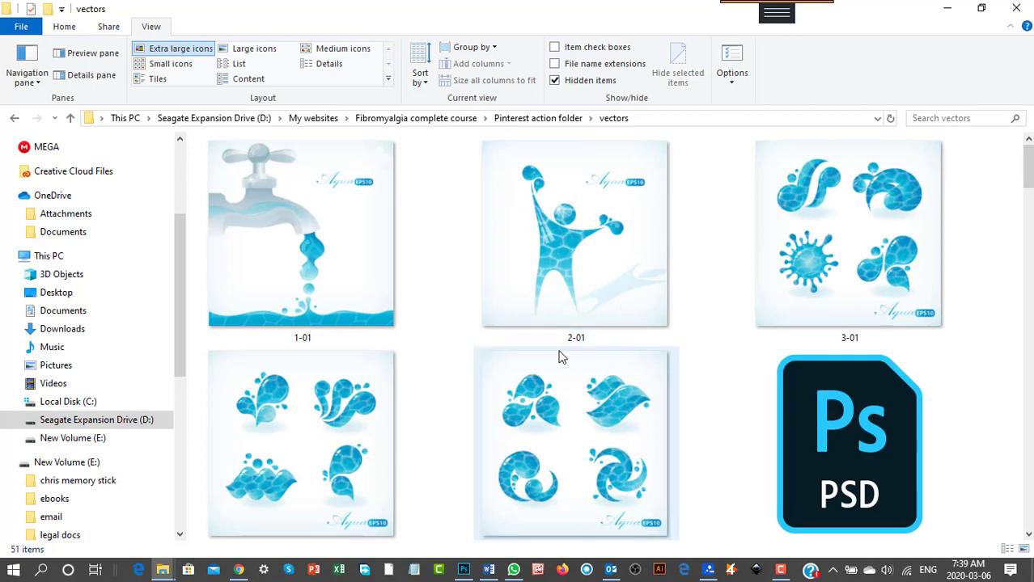
Step: Look through the water, butterfly and other artwork previews in the vectors folder
scroll(697, 436, "down", 8)
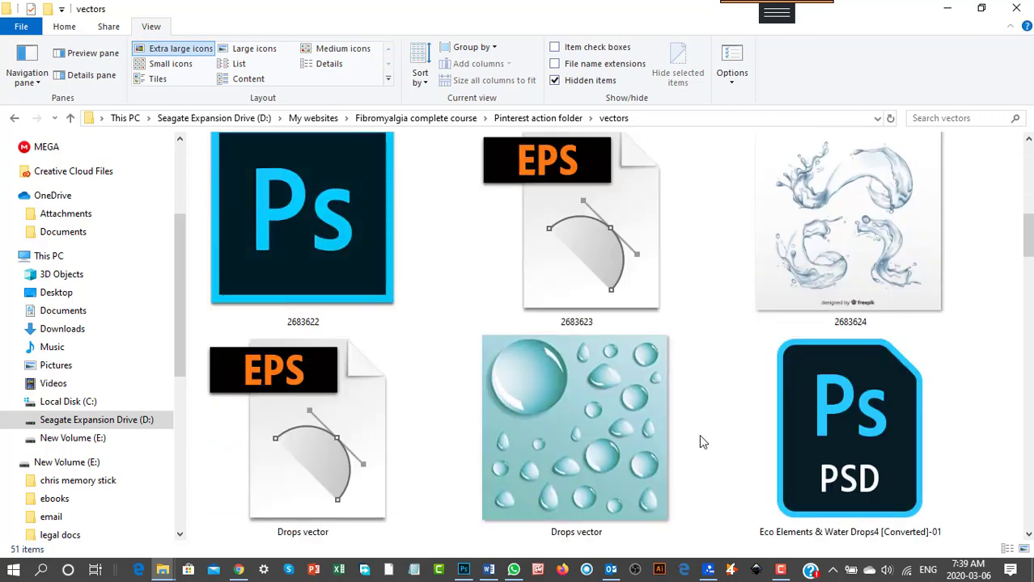
scroll(699, 434, "down", 9)
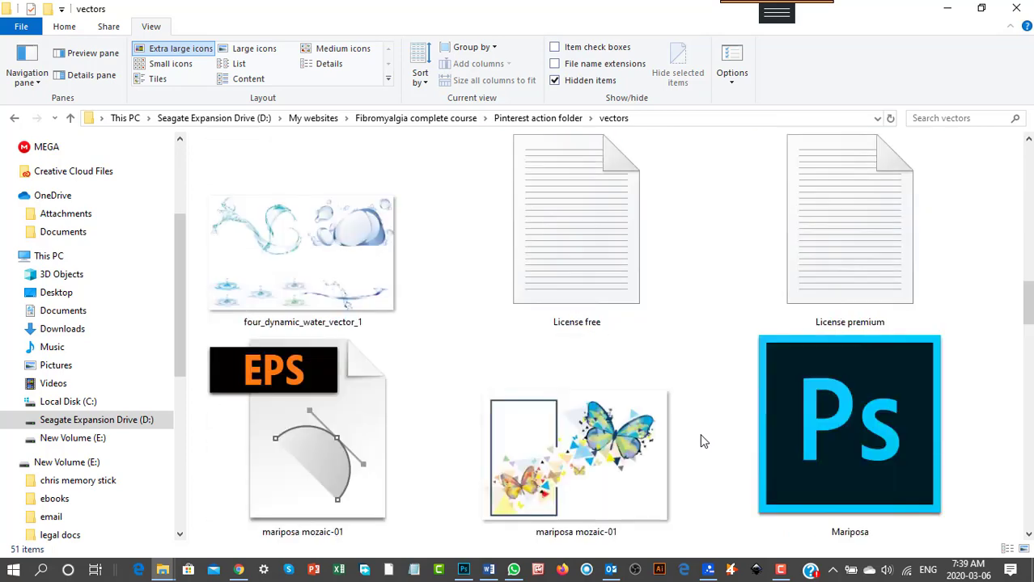
scroll(702, 438, "down", 3)
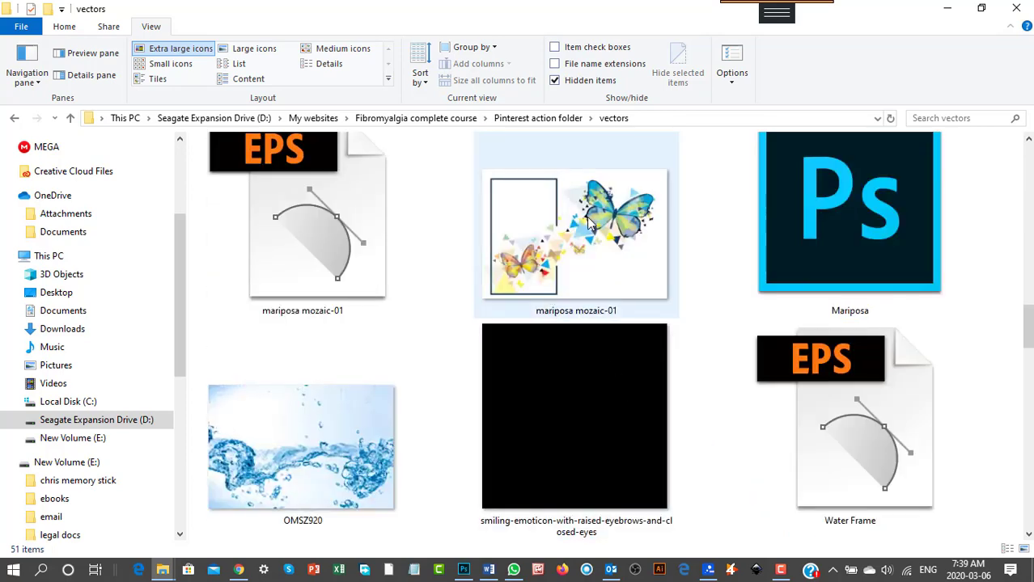
scroll(718, 418, "down", 6)
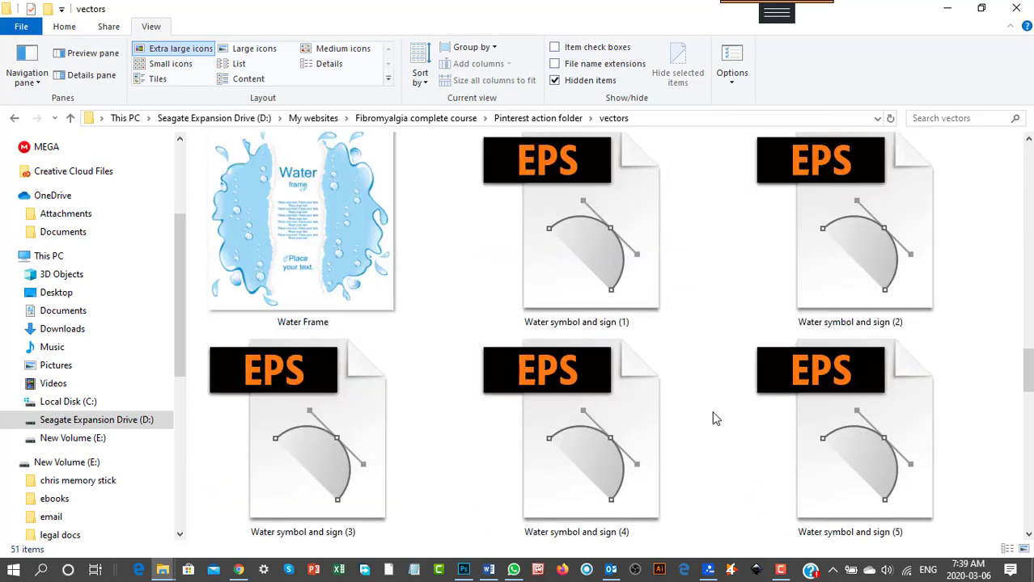
Step: Look through the remaining water artwork files in the vectors folder and return to the Pinterest action folder
scroll(713, 417, "down", 3)
scroll(713, 417, "down", 9)
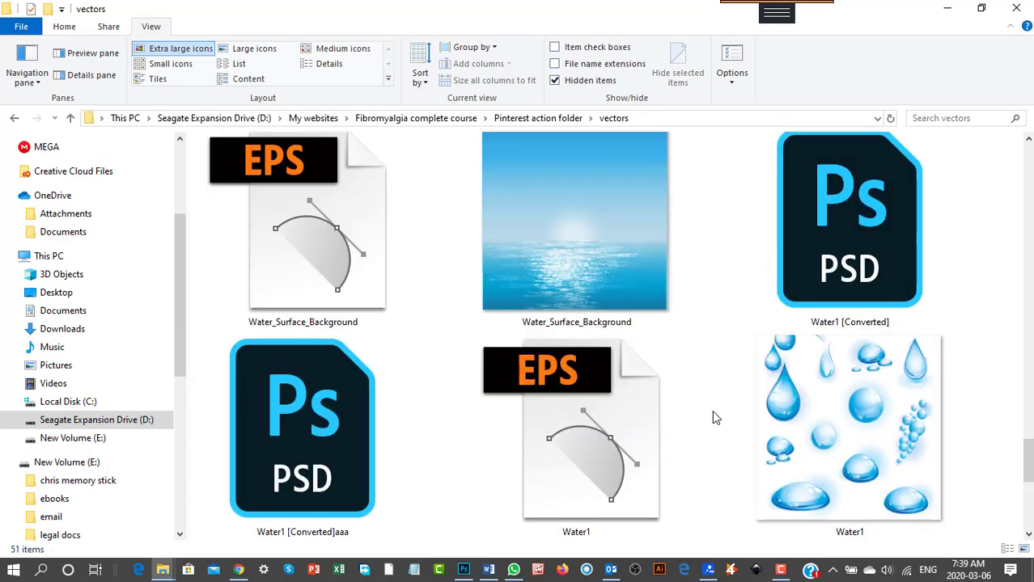
scroll(714, 416, "down", 6)
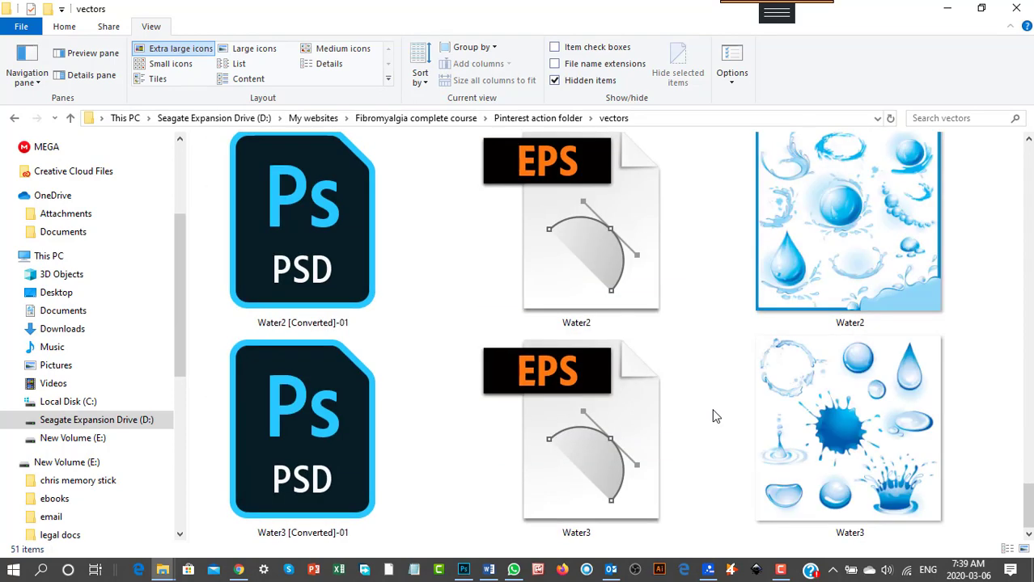
scroll(716, 417, "up", 15)
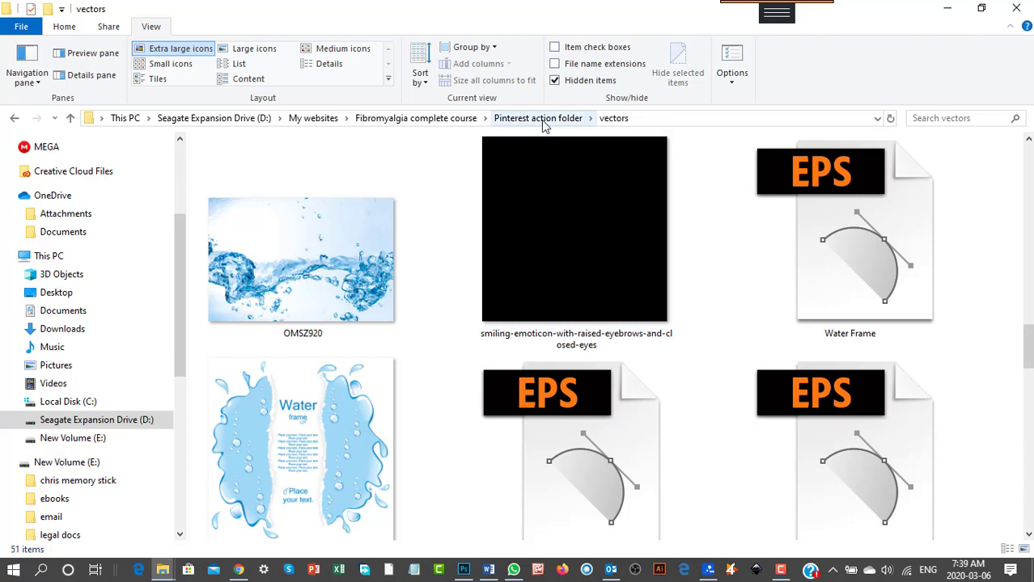
left_click(542, 120)
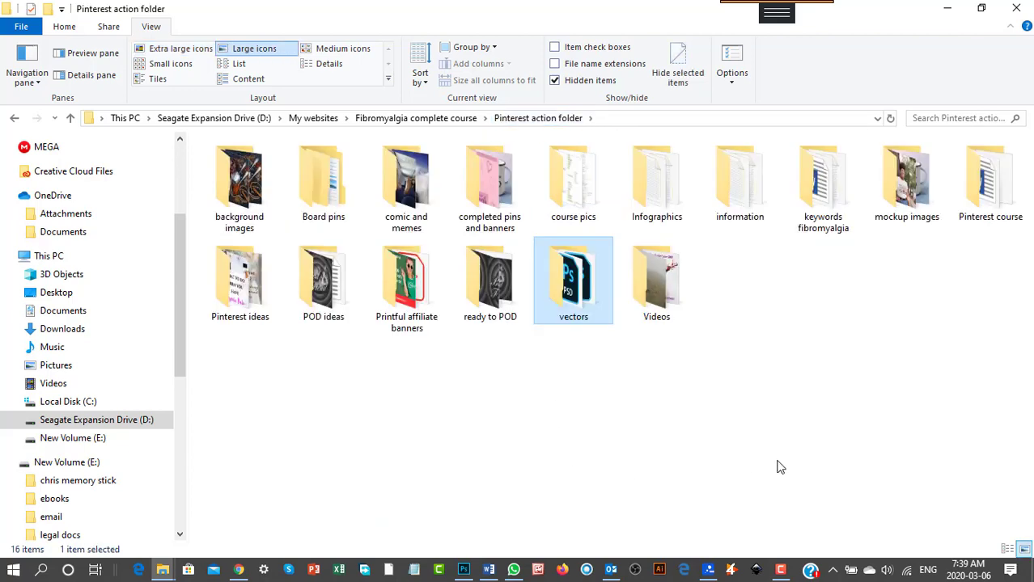
Step: View the Videos folder's clips as extra large icons and return to the Fibromyalgia complete course folder
double_click(663, 285)
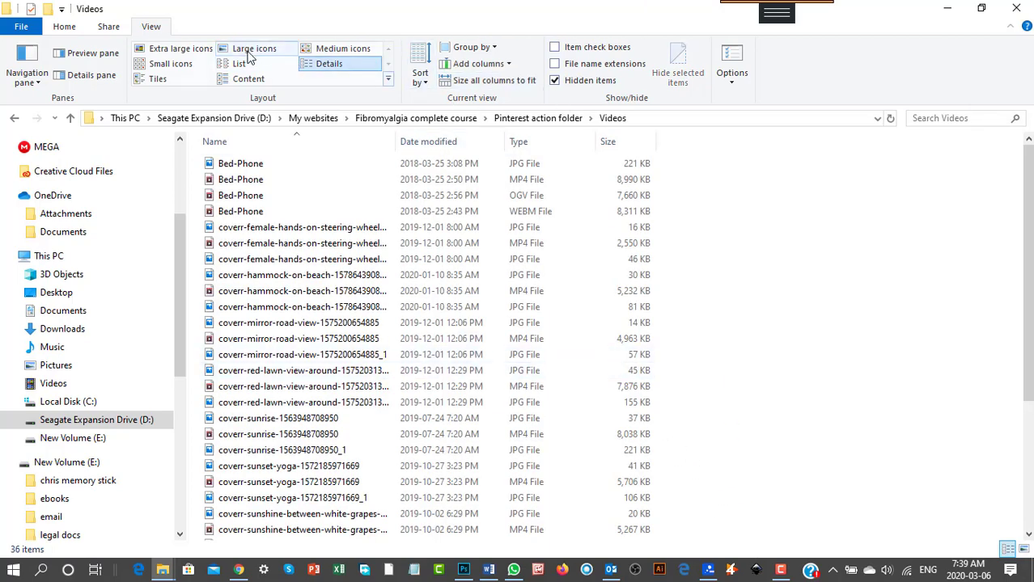
left_click(179, 47)
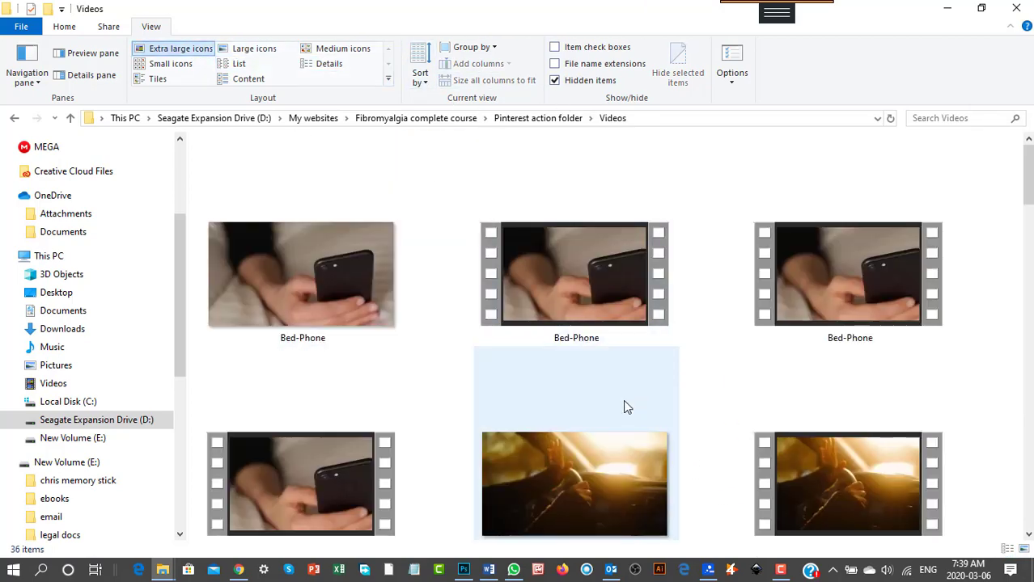
scroll(624, 399, "down", 6)
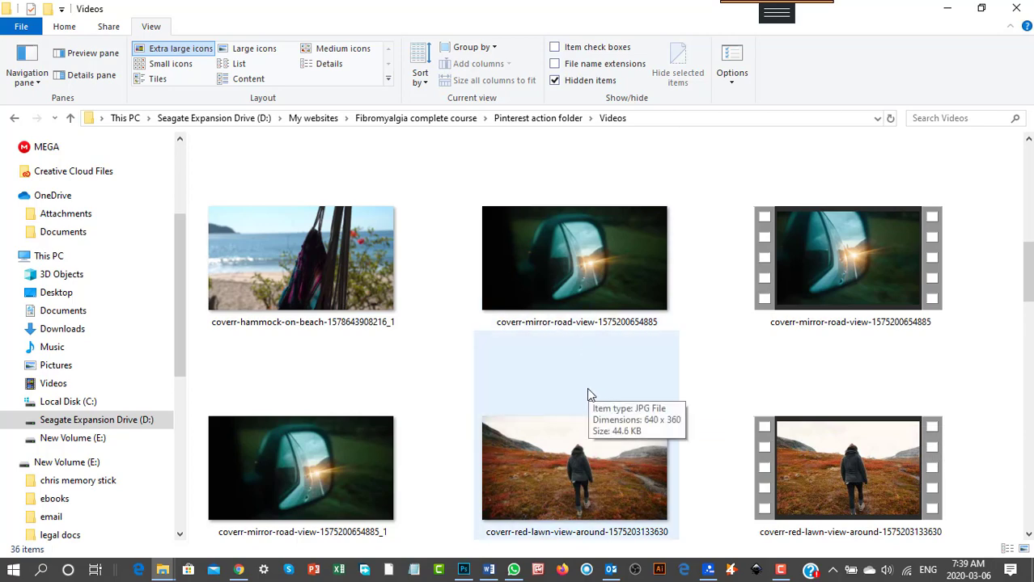
scroll(586, 390, "down", 2)
scroll(586, 389, "up", 3)
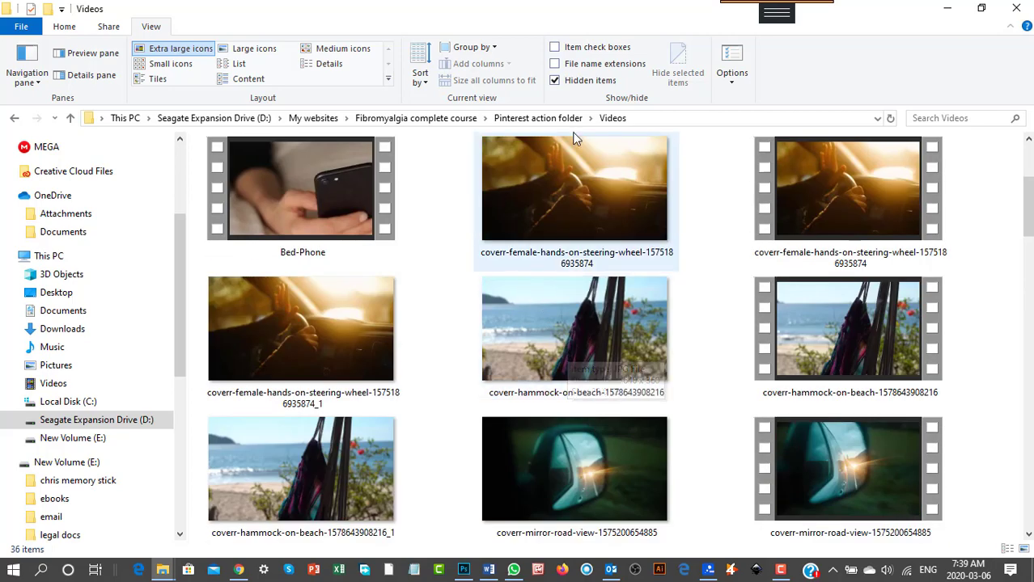
left_click(408, 119)
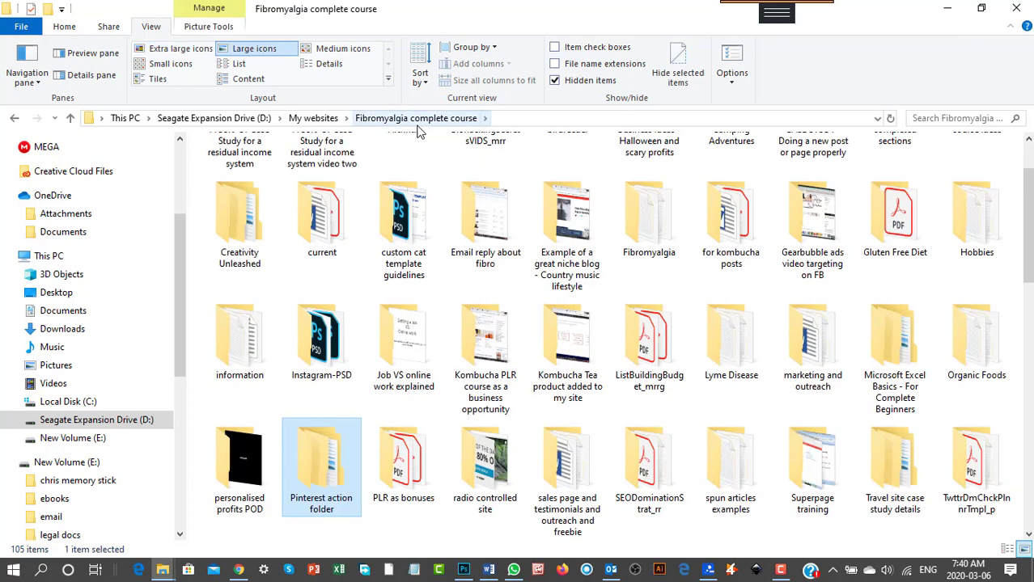
Step: Switch to Chrome and review the Unisex Tank Top's variants and printfiles in Printful
left_click(948, 10)
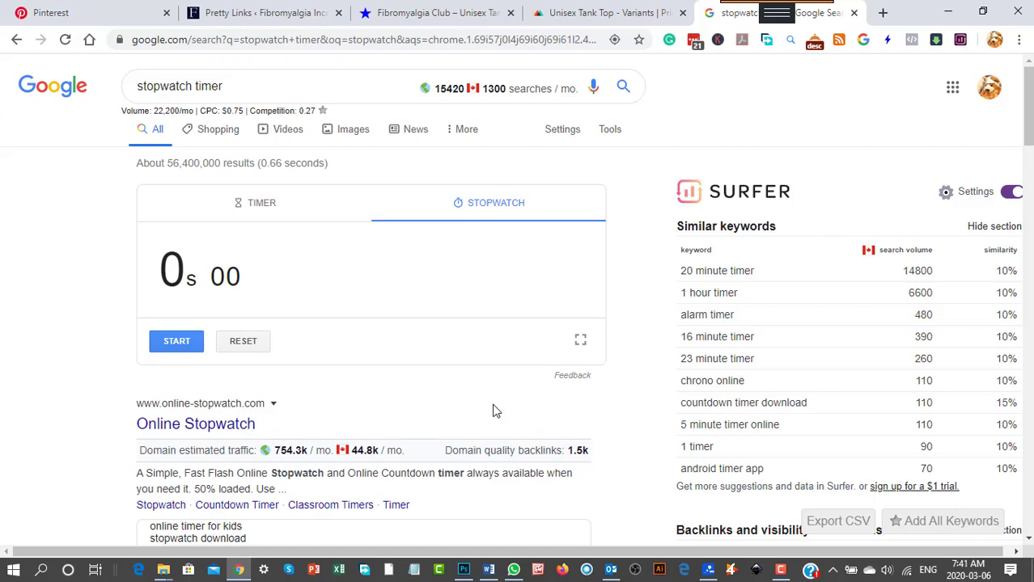
left_click(616, 15)
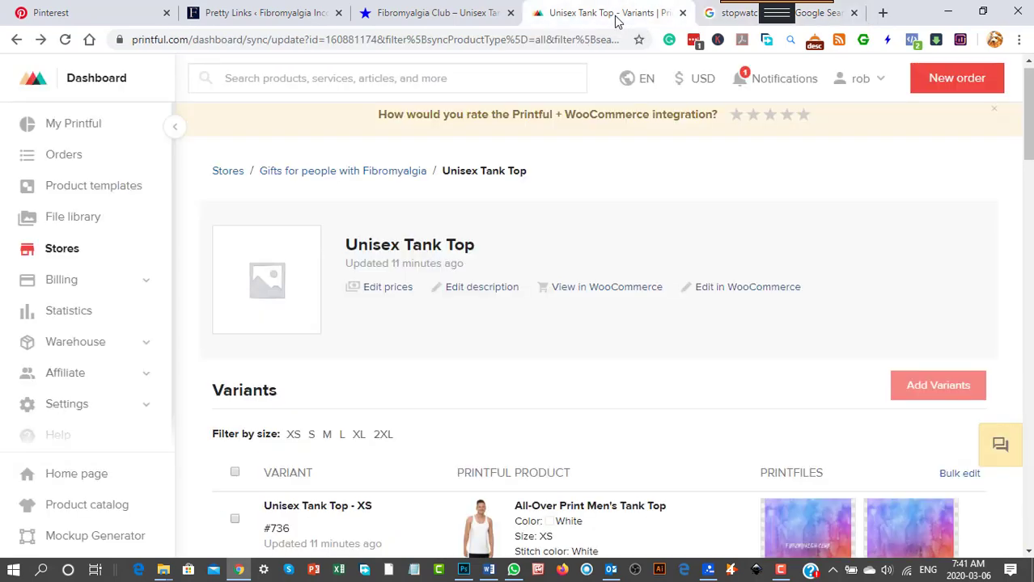
scroll(481, 388, "down", 3)
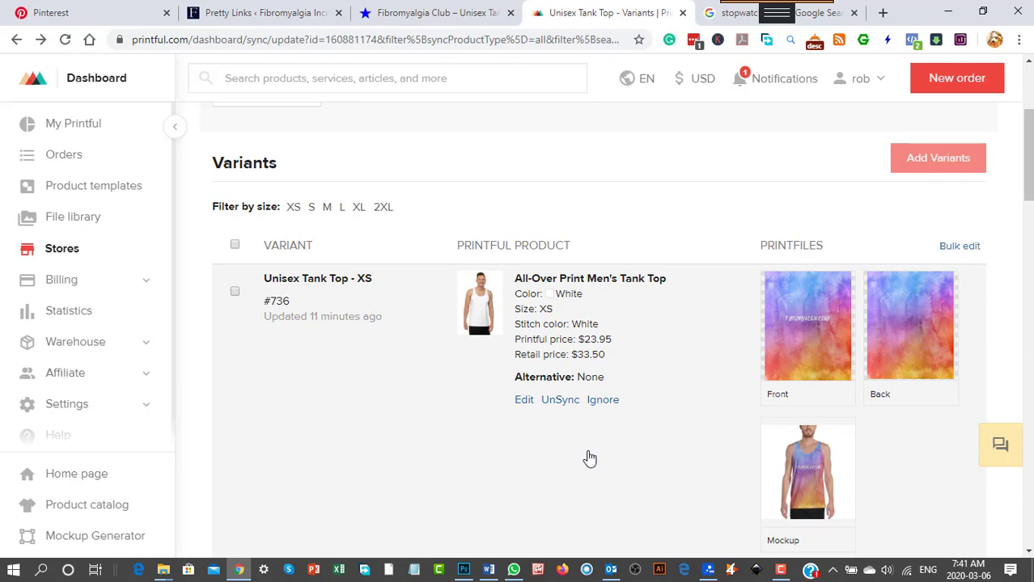
mouse_move(774, 377)
scroll(647, 389, "up", 3)
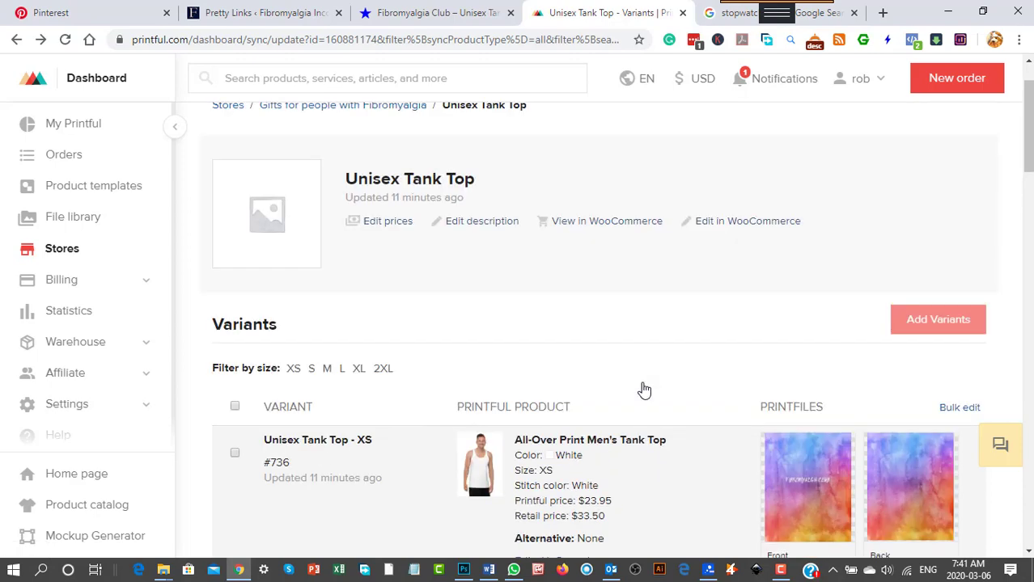
scroll(639, 390, "down", 2)
scroll(637, 390, "up", 2)
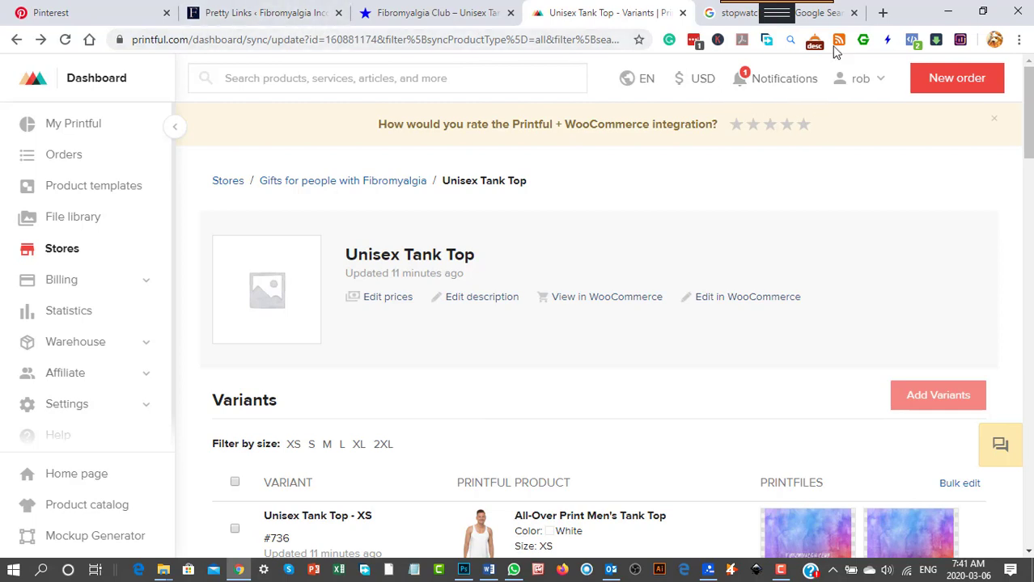
Step: Start the Google stopwatch and return to the Unisex Tank Top page in Printful
left_click(833, 16)
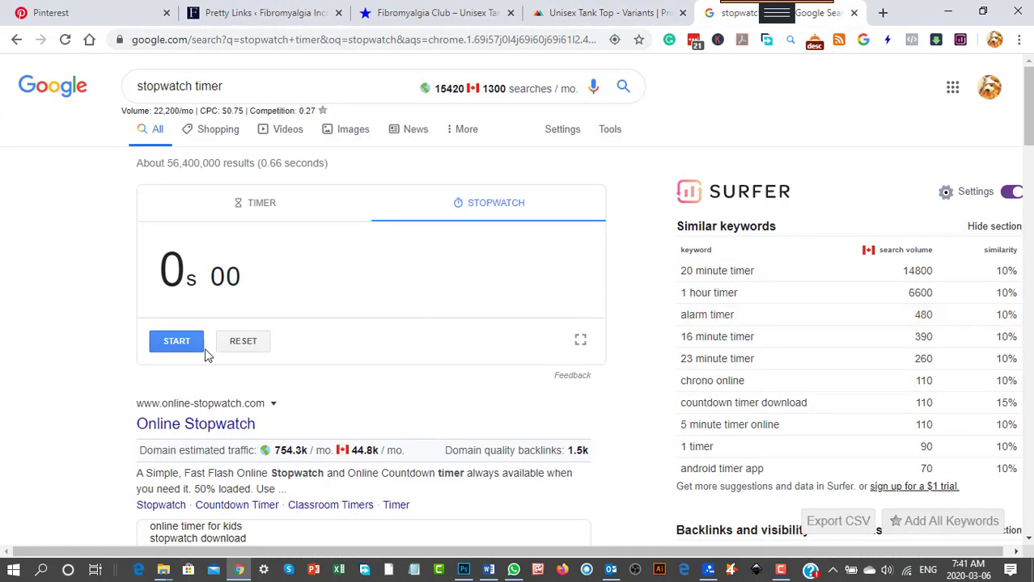
left_click(179, 342)
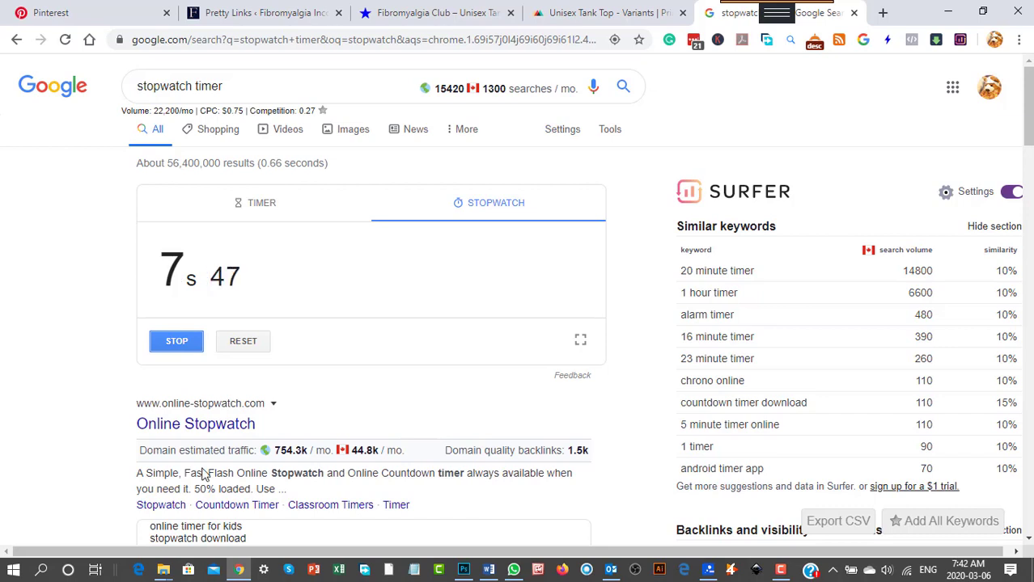
left_click(597, 14)
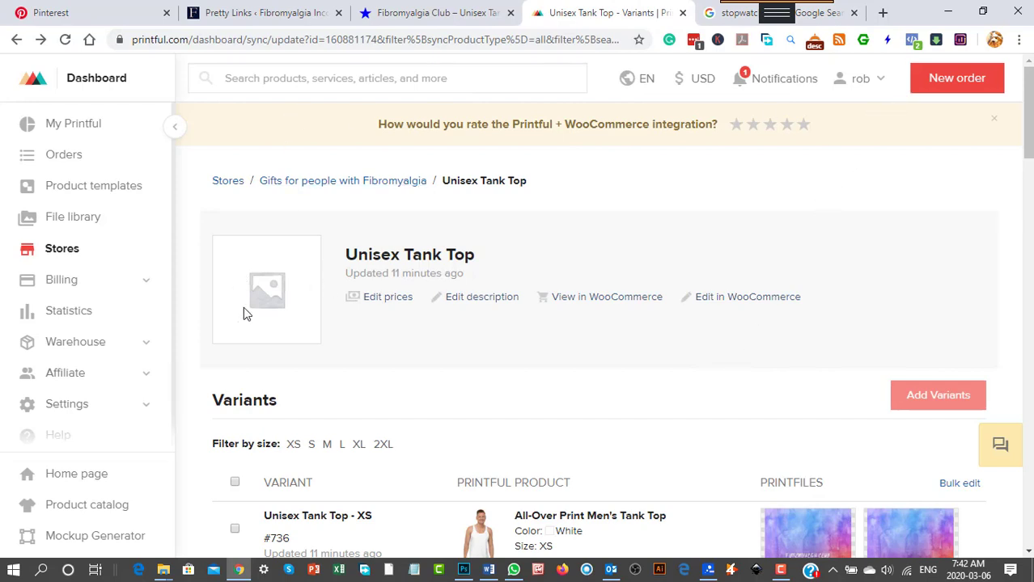
Step: Open the Printful stores list and start adding a product to the Gifts for people with Fibromyalgia store
scroll(465, 362, "down", 3)
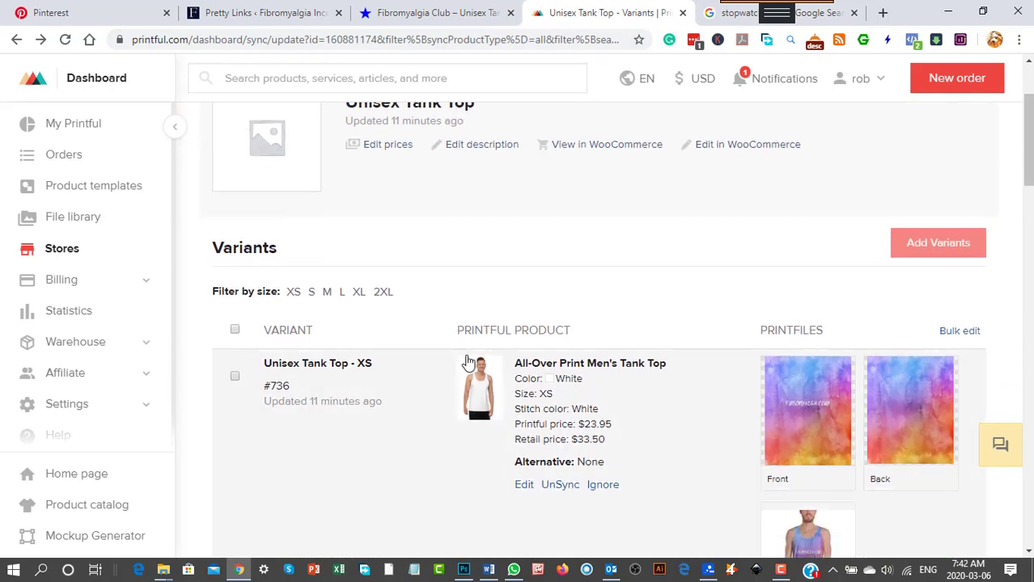
scroll(466, 360, "down", 4)
scroll(466, 358, "up", 6)
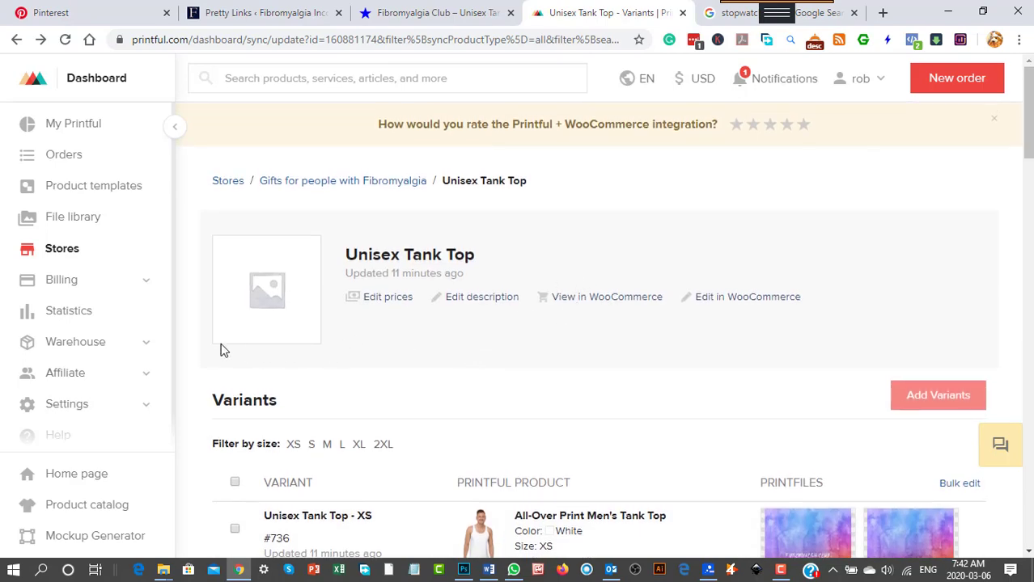
left_click(63, 252)
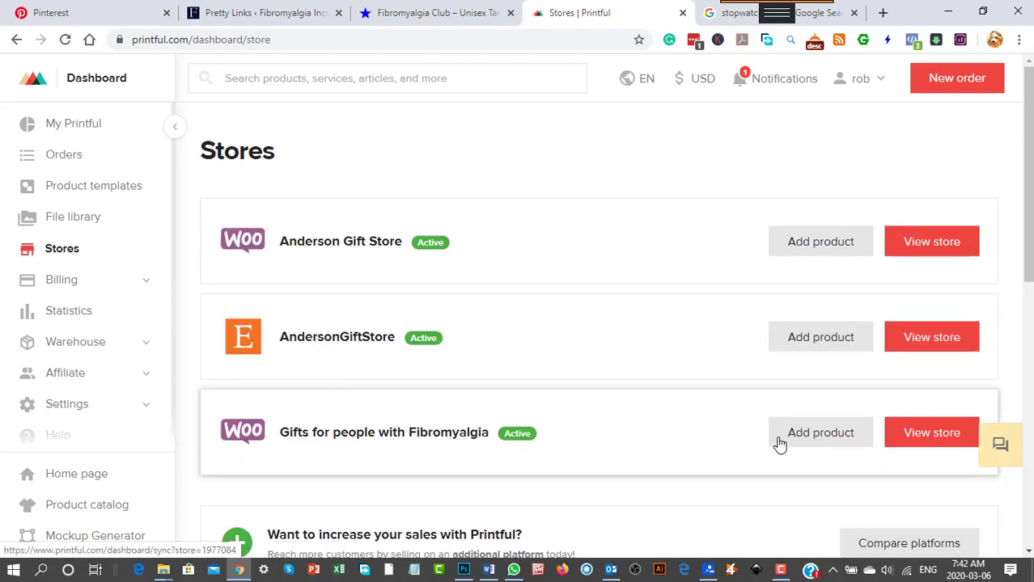
left_click(811, 436)
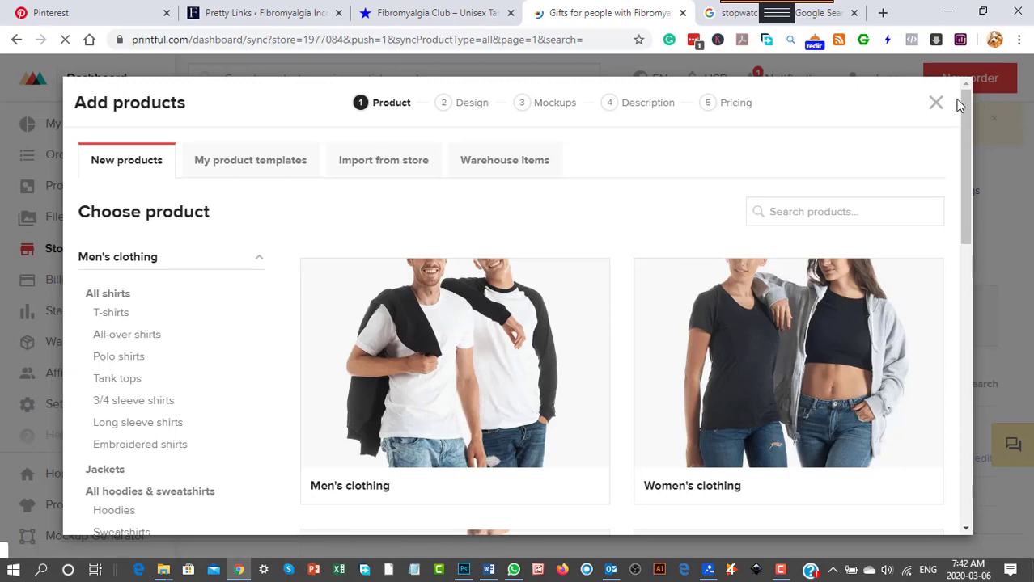
Step: Show the throw pillows from the Home & living product category
scroll(220, 393, "down", 4)
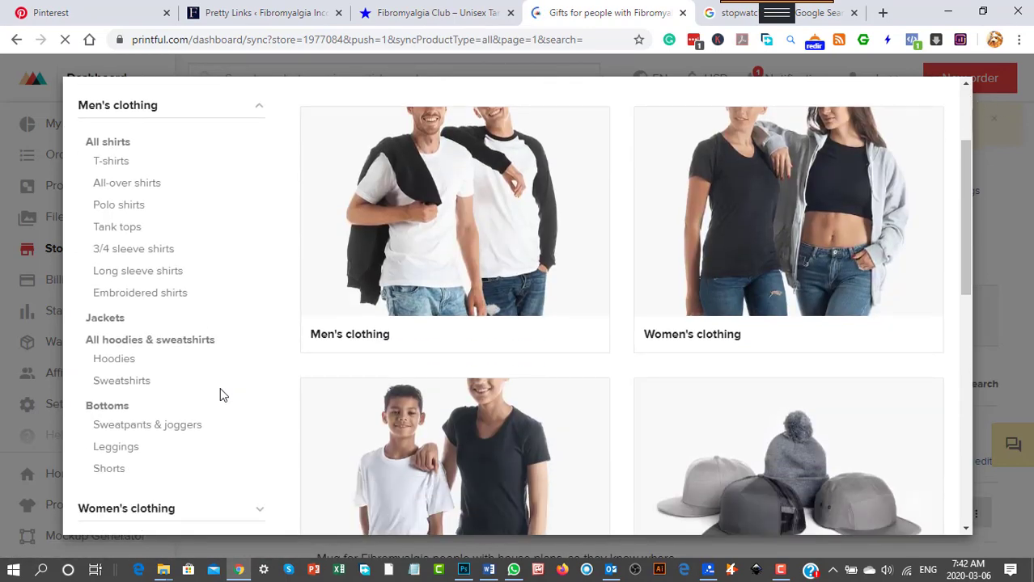
scroll(220, 391, "down", 1)
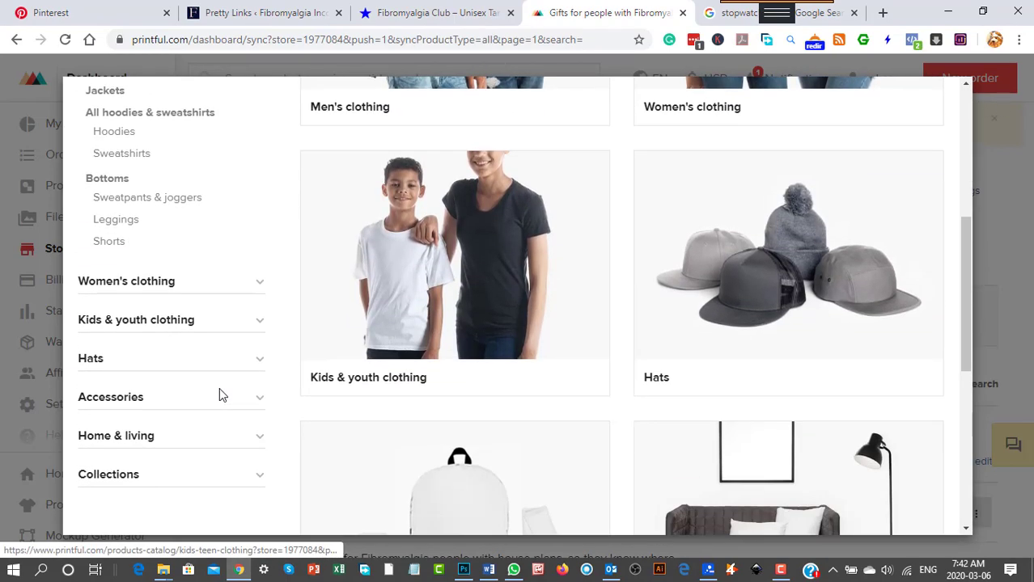
left_click(137, 437)
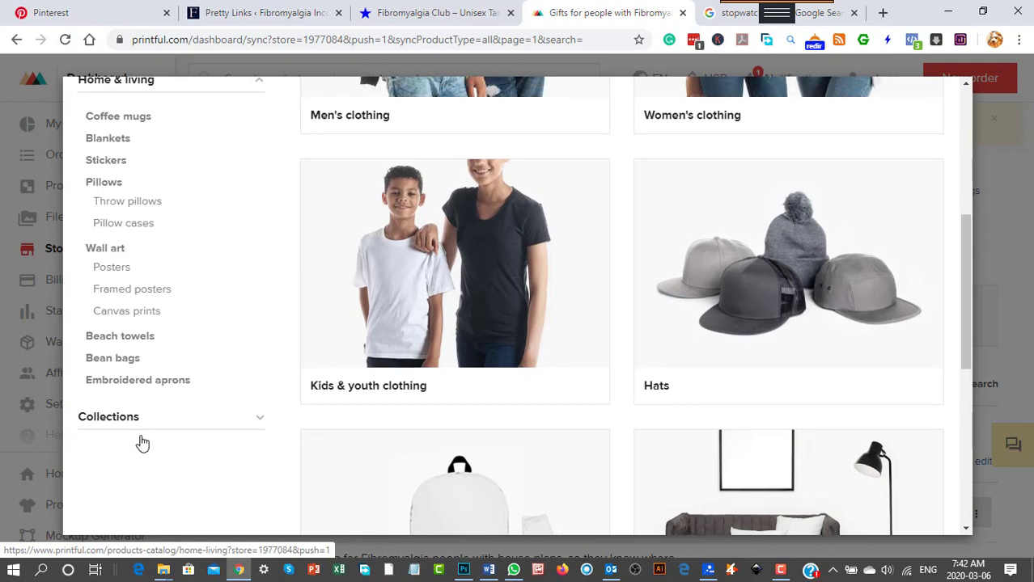
left_click(143, 205)
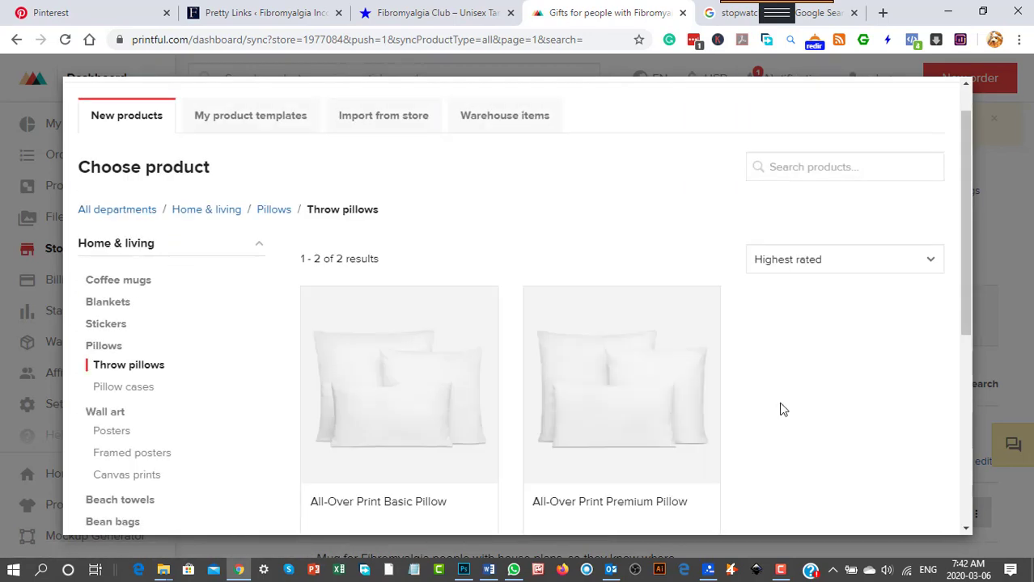
Step: Compare the two throw pillows and choose the All-Over Print Basic Pillow as the product
scroll(797, 407, "down", 2)
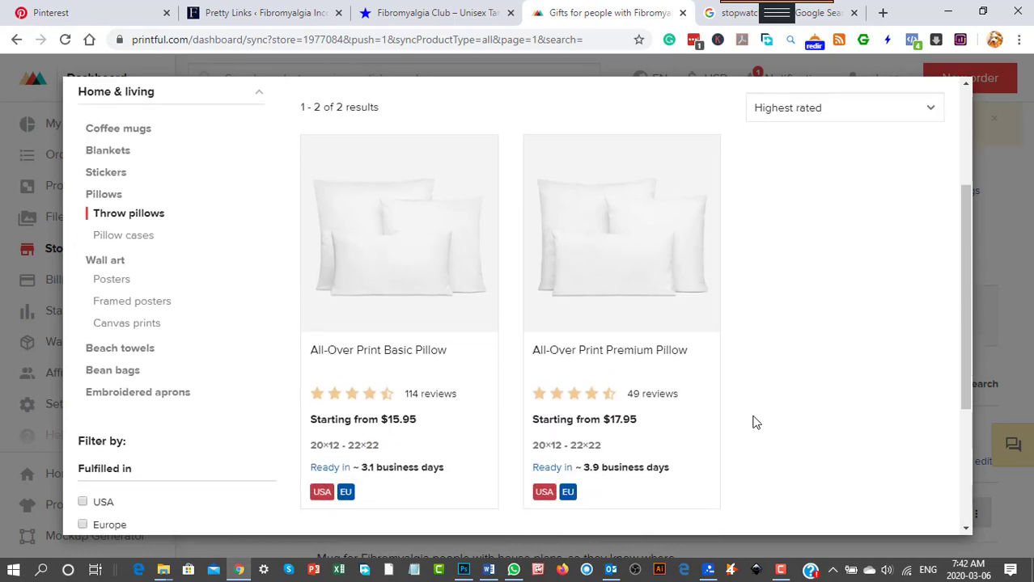
scroll(755, 422, "down", 1)
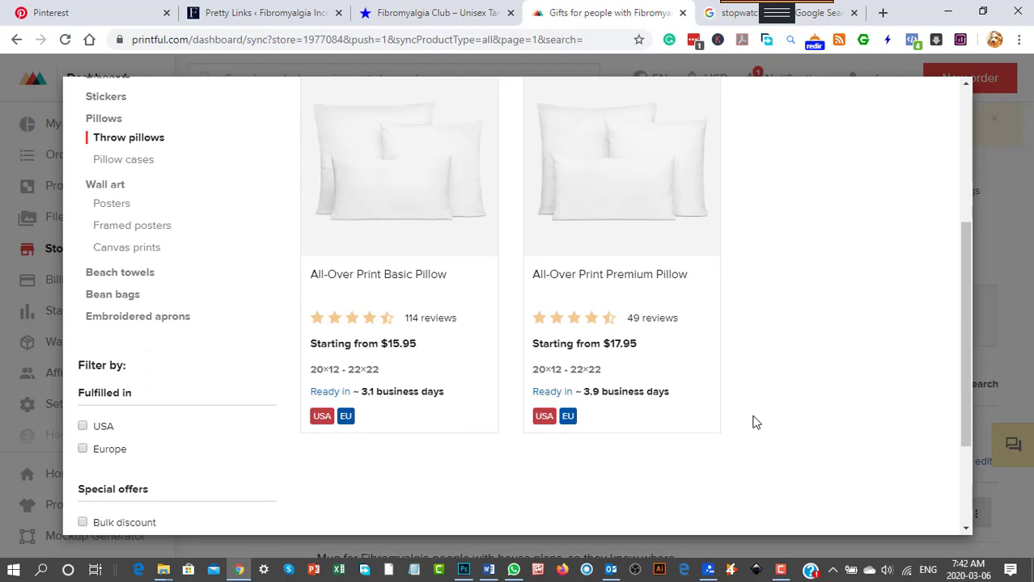
scroll(752, 422, "up", 1)
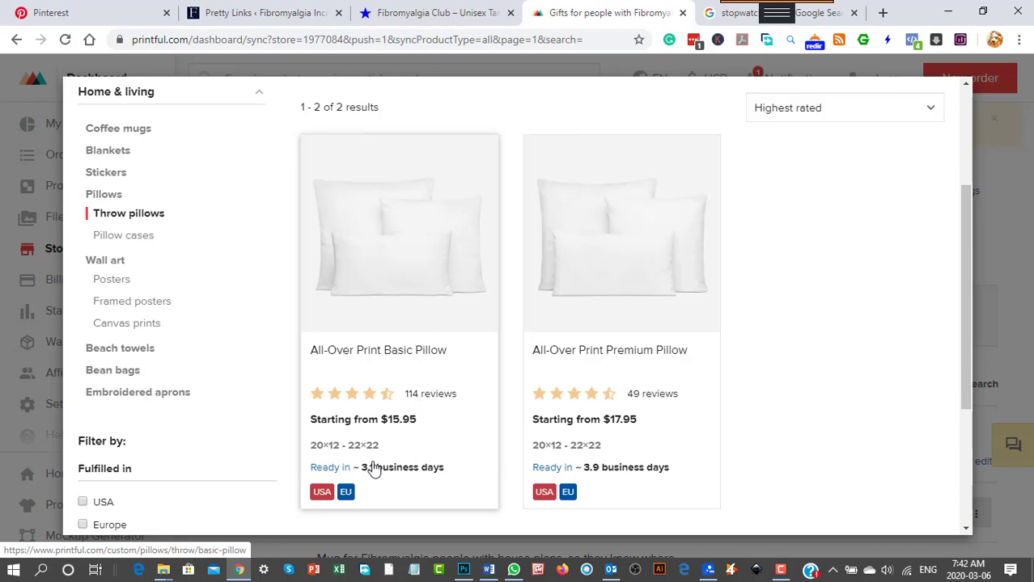
left_click(405, 242)
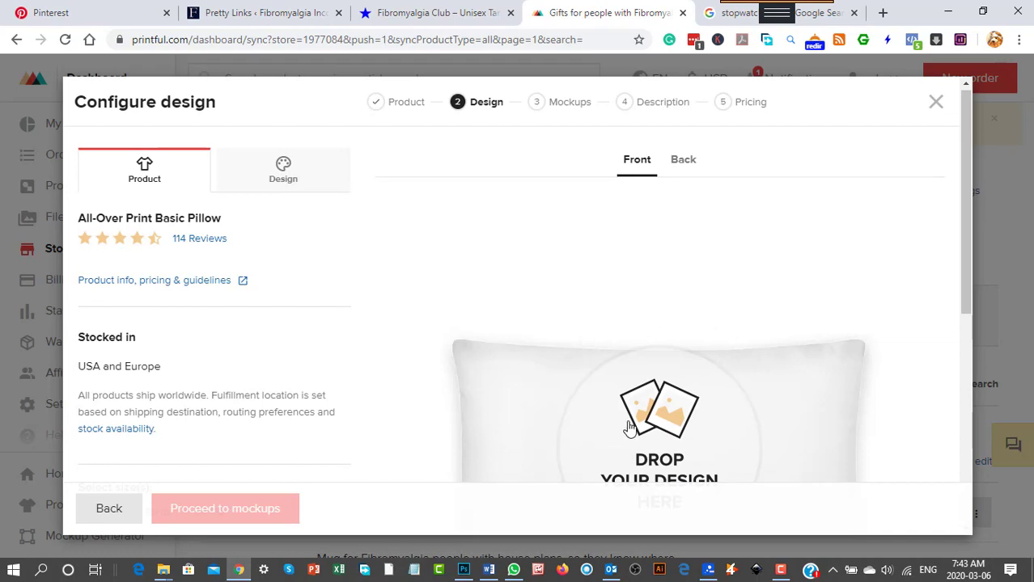
Step: Place Tank_top_front_templateswww.png from the store's file library on the pillow's front as its design
left_click(296, 178)
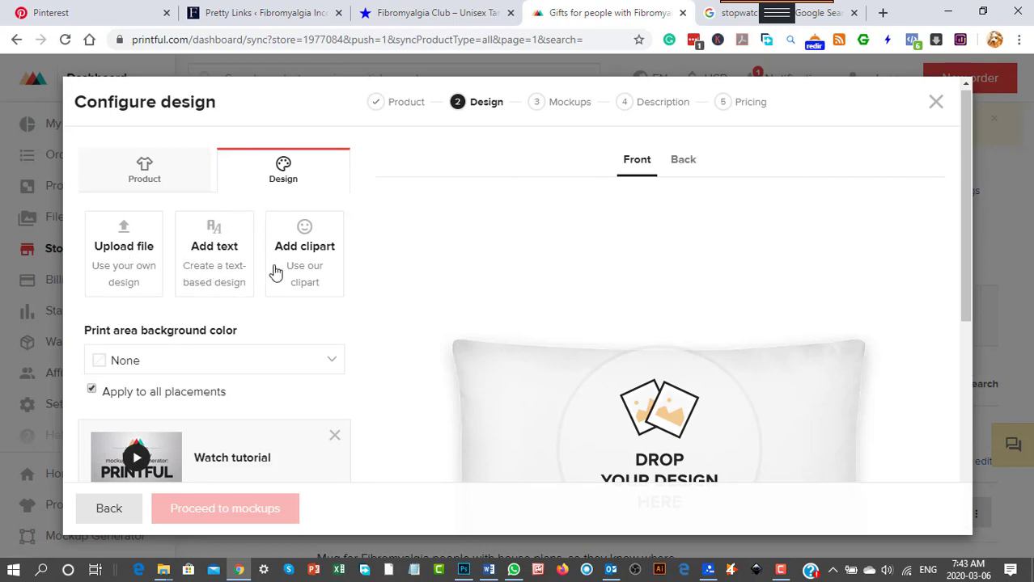
scroll(374, 369, "down", 1)
scroll(374, 369, "down", 4)
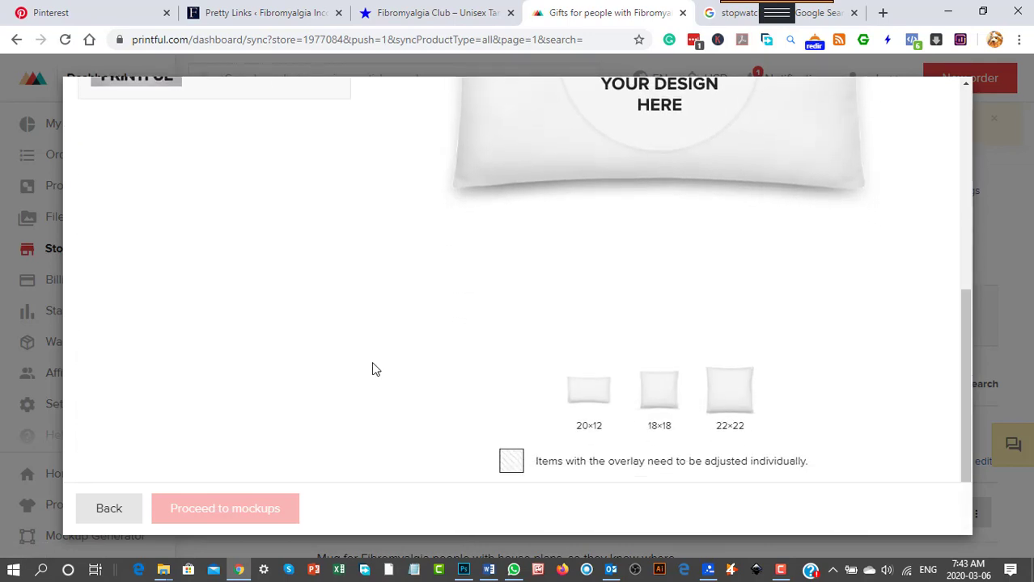
scroll(372, 369, "up", 5)
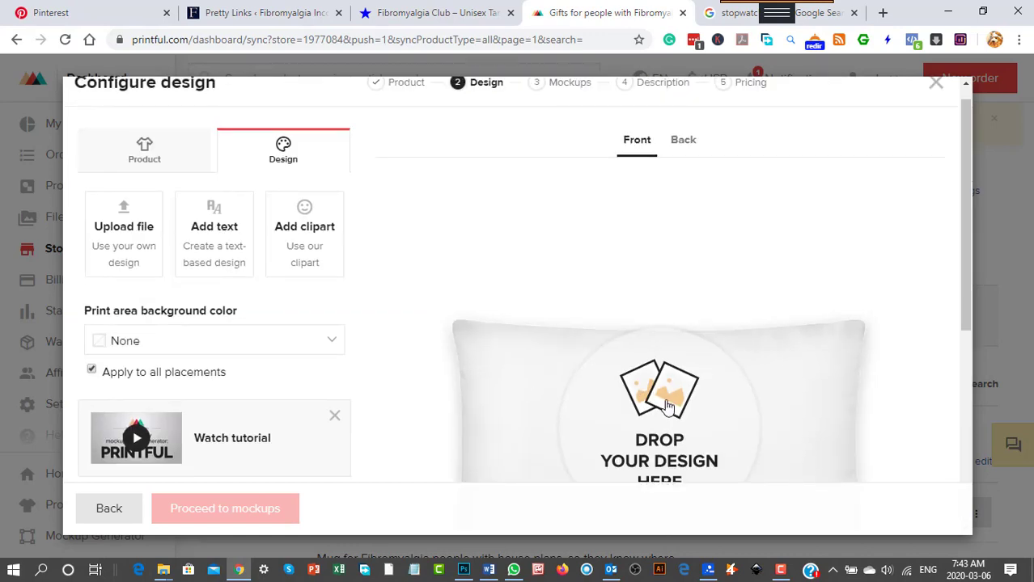
left_click(667, 406)
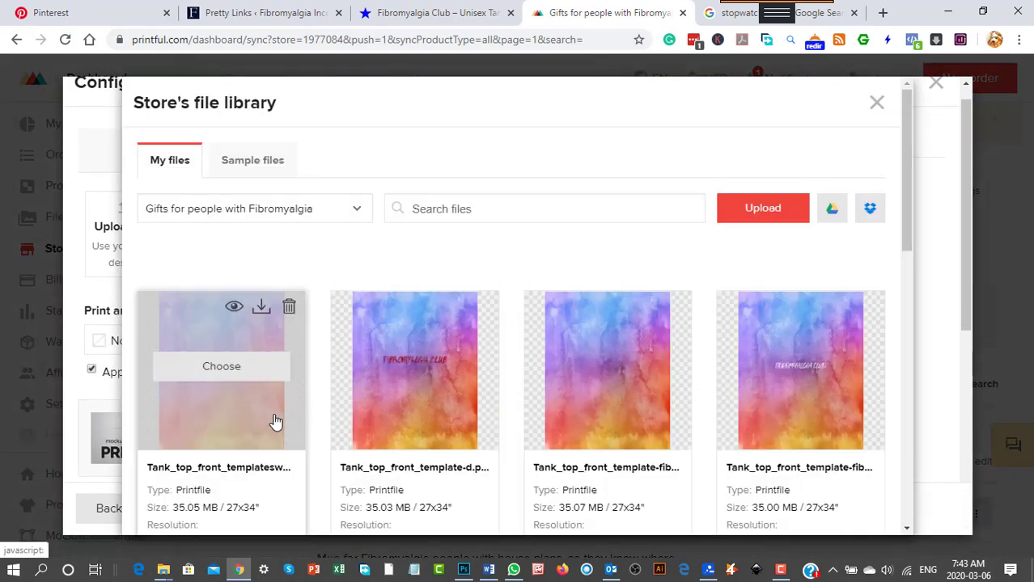
left_click(252, 423)
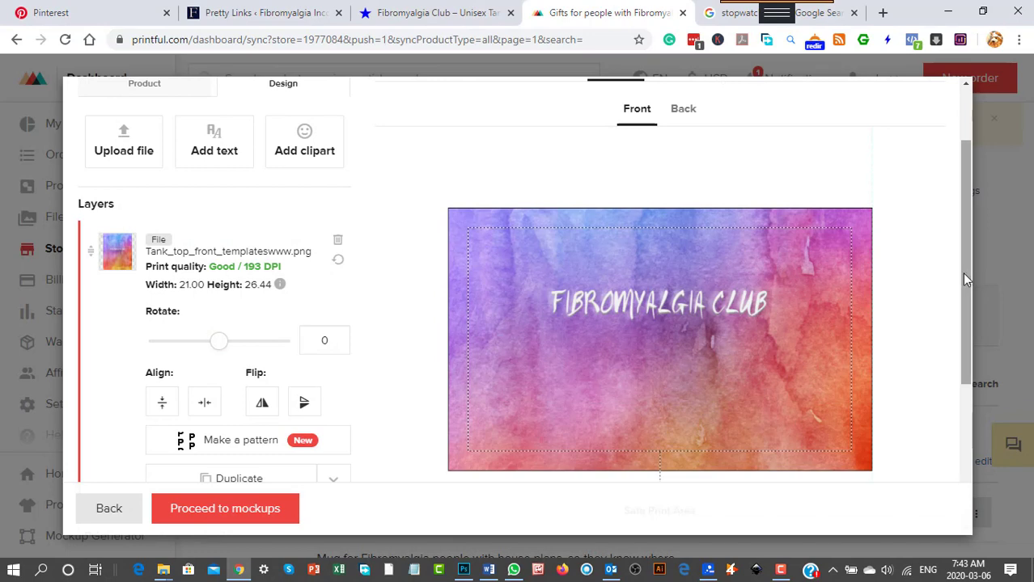
left_click_drag(962, 273, 967, 318)
scroll(652, 451, "up", 1)
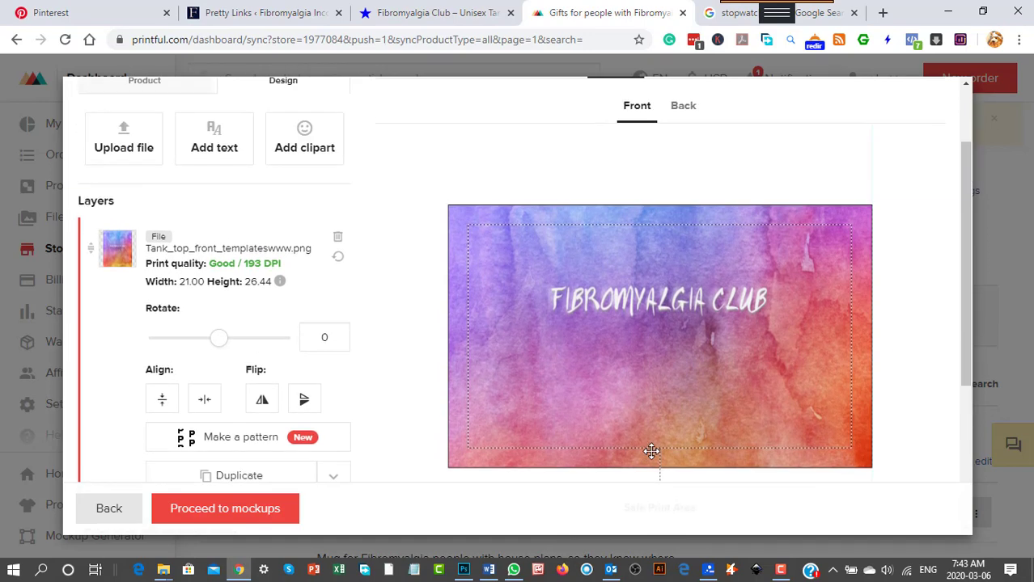
Step: Place Tank_top_front_template-fibro-club-back.png from the store's file library on the pillow's back and show the design as a mockup
scroll(652, 451, "up", 1)
left_click(683, 207)
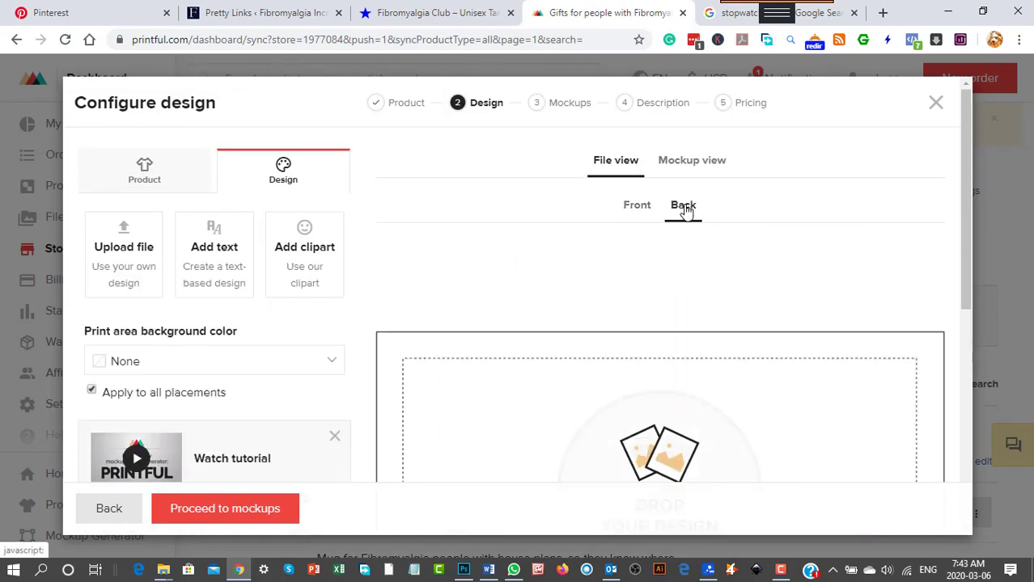
left_click(683, 444)
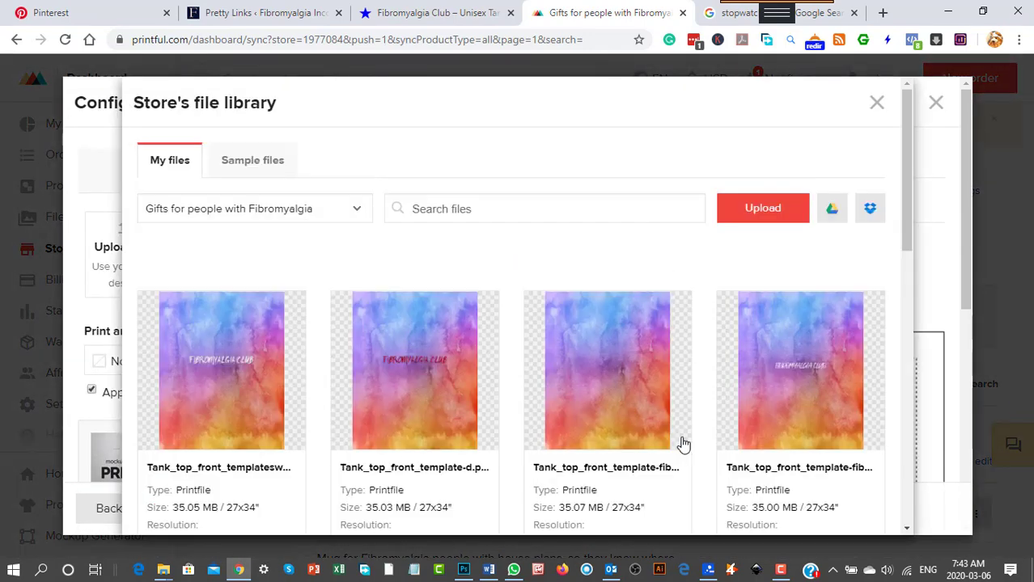
left_click(639, 409)
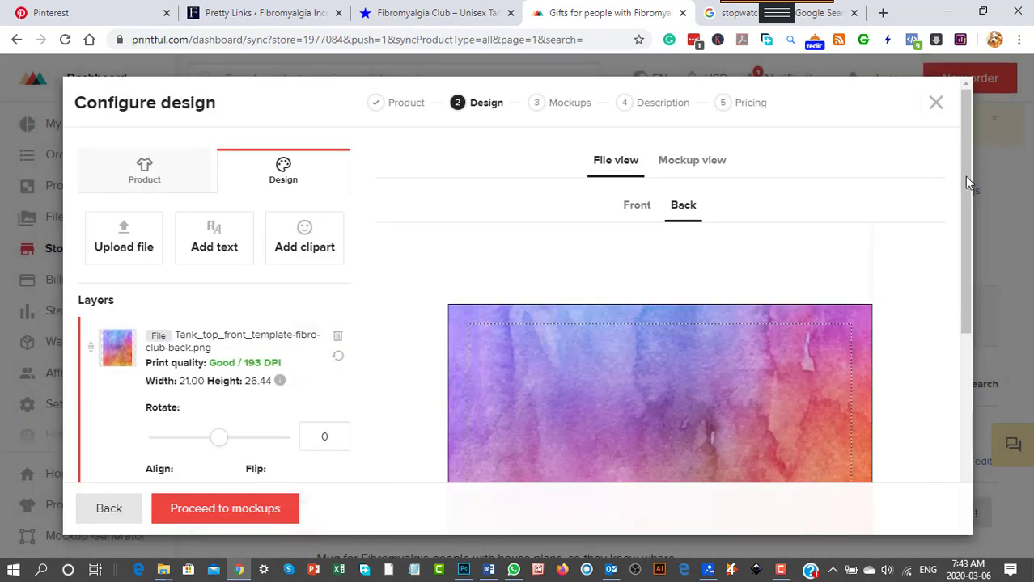
left_click_drag(965, 178, 969, 144)
left_click(686, 166)
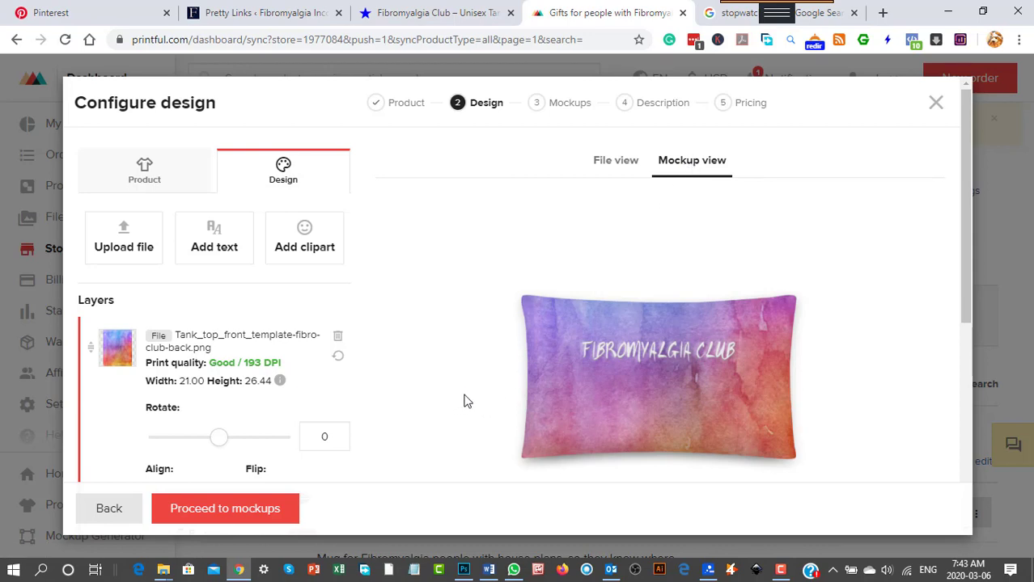
Step: Switch to Photoshop and bring up the Tank_top_front_template.psd document
left_click(463, 571)
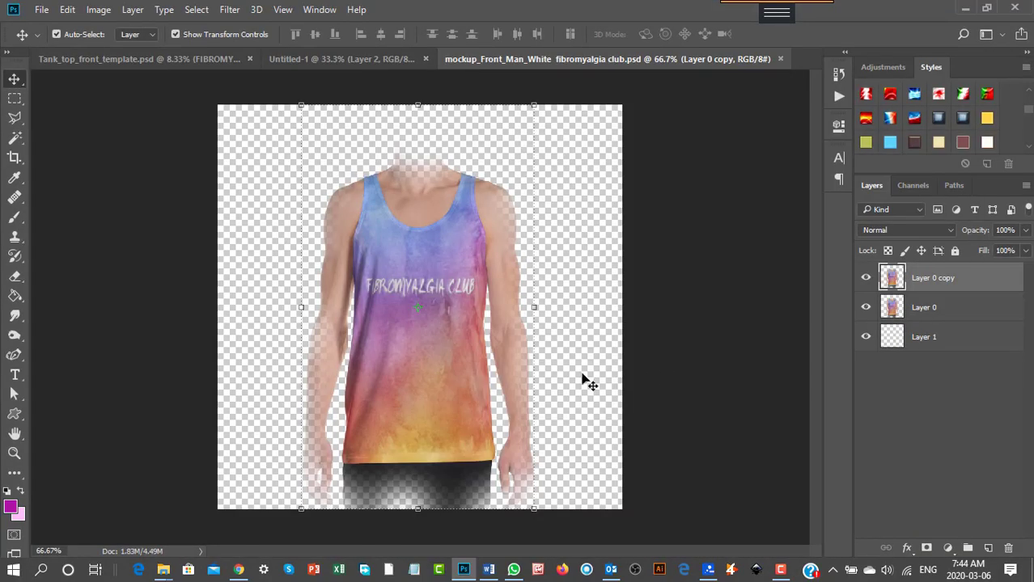
left_click(367, 60)
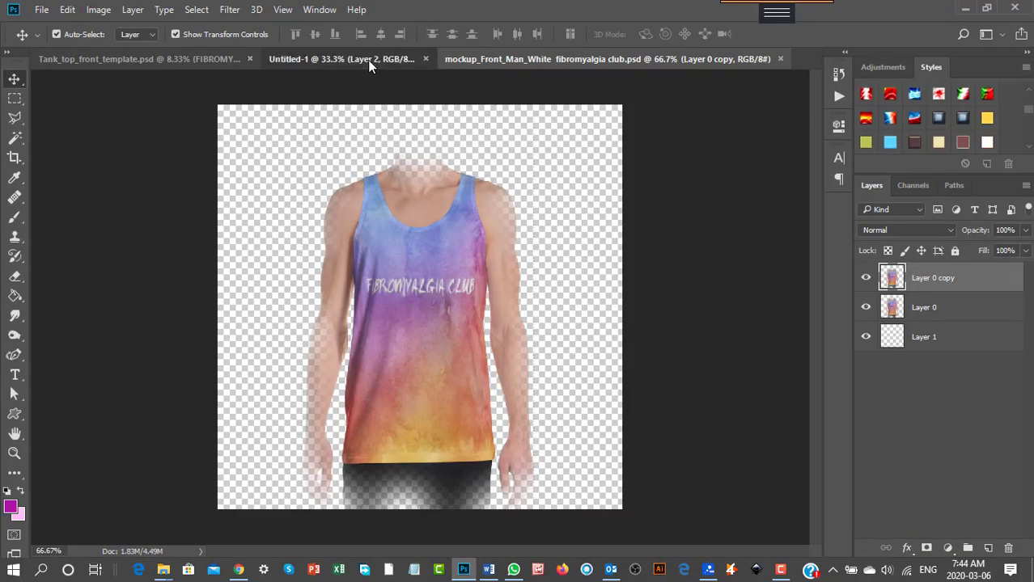
left_click(156, 63)
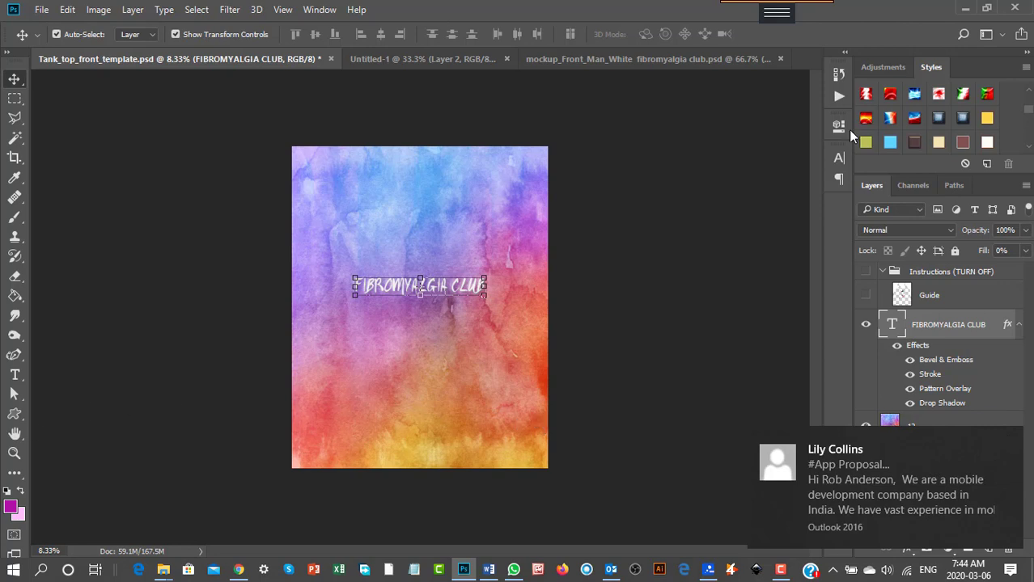
mouse_move(776, 12)
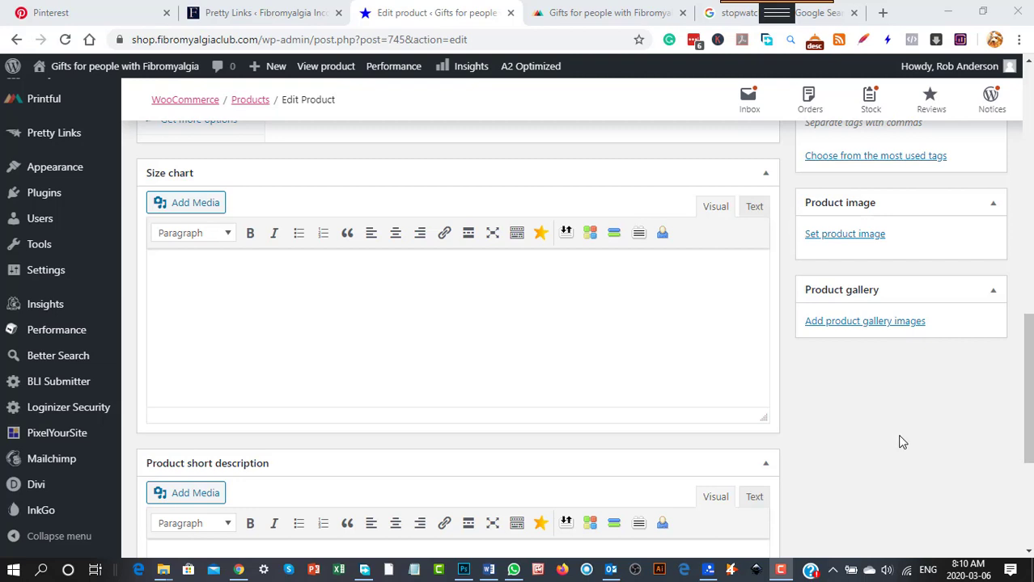
Step: Set mockup-8602f475.png, the woman holding the Fibromyalgia Club pillow, as the product image from the media library
left_click(869, 243)
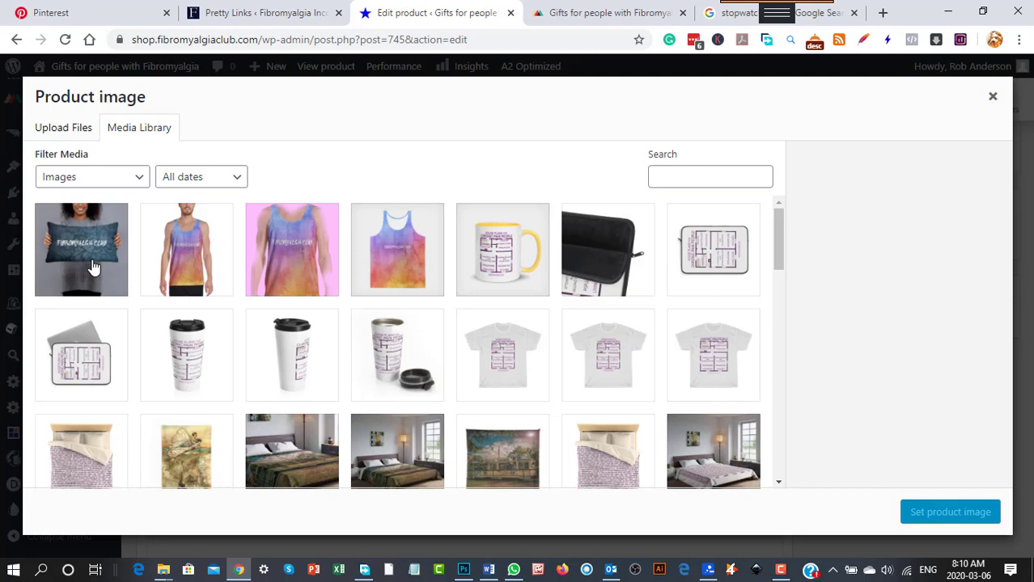
left_click(94, 267)
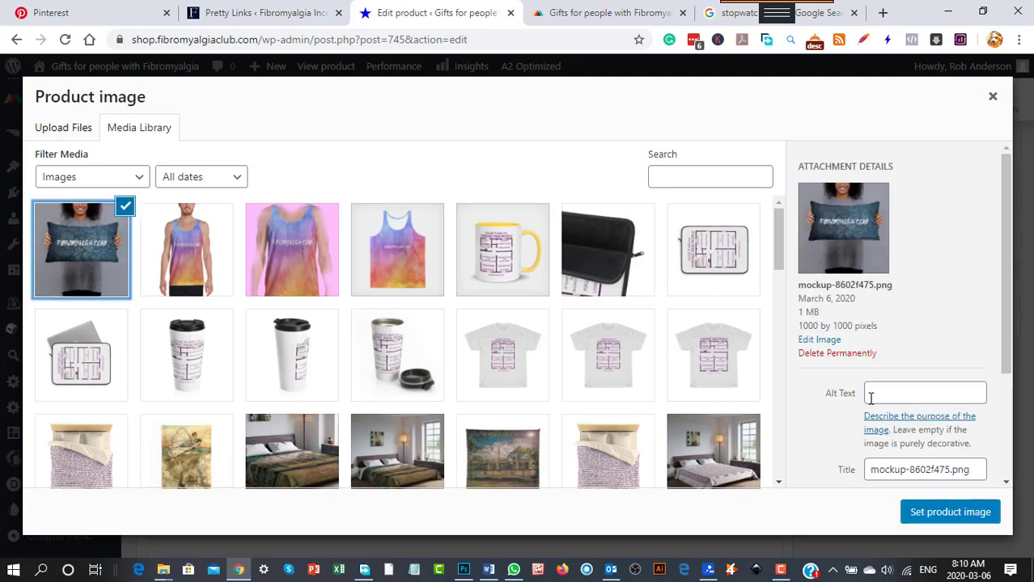
scroll(867, 395, "down", 2)
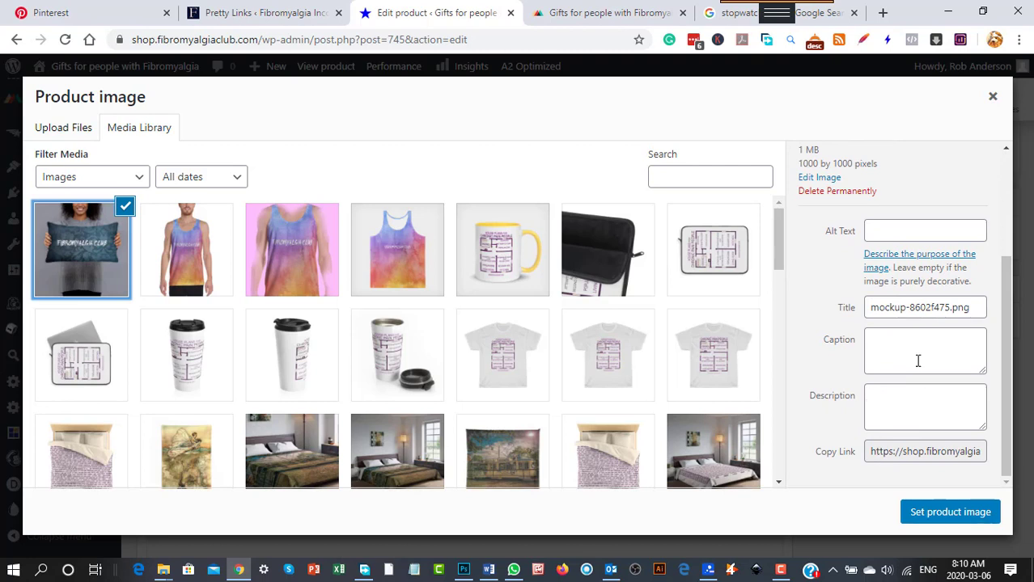
scroll(909, 285, "up", 1)
scroll(909, 285, "up", 1)
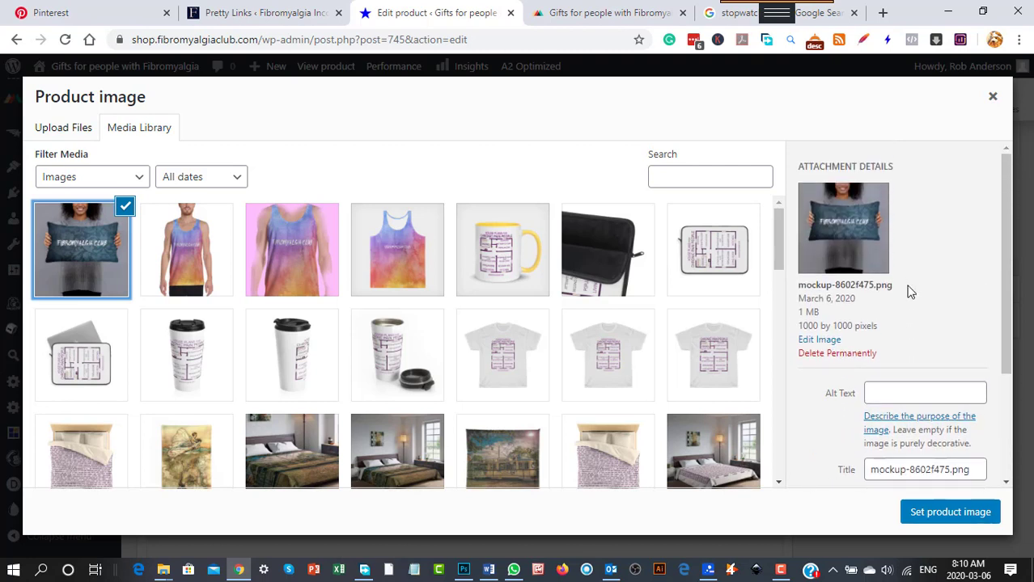
scroll(909, 291, "down", 2)
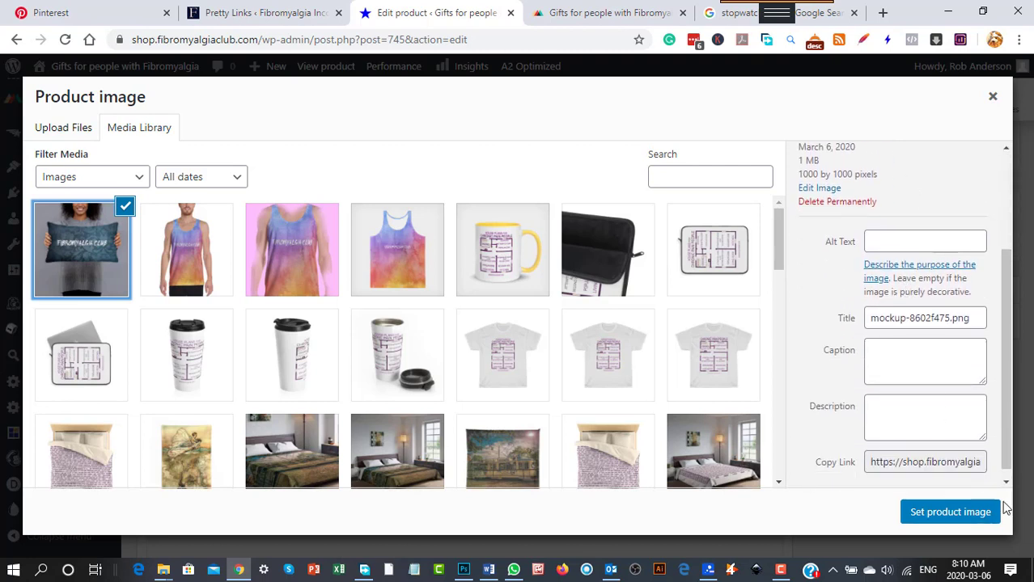
left_click(925, 464)
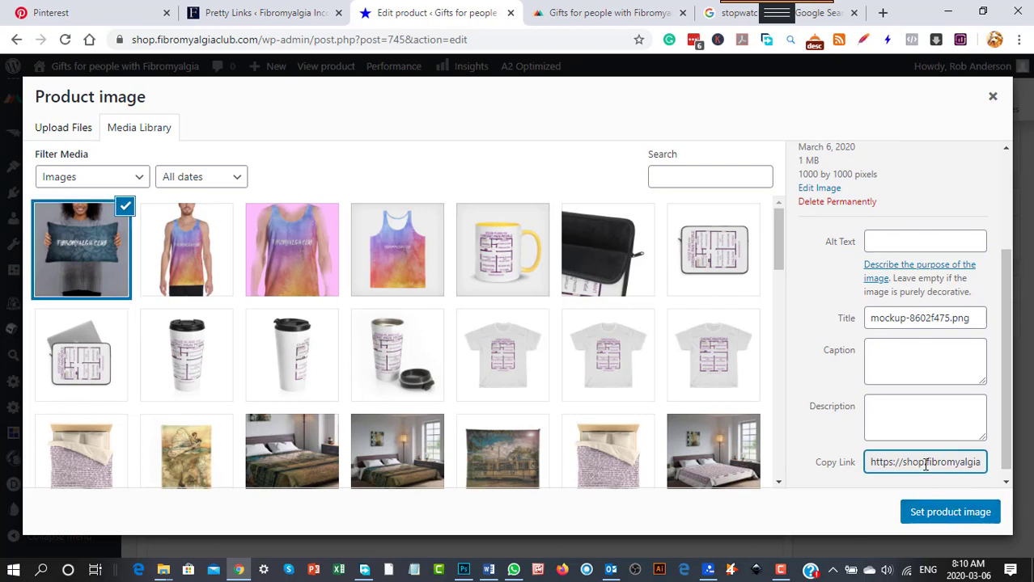
right_click(927, 470)
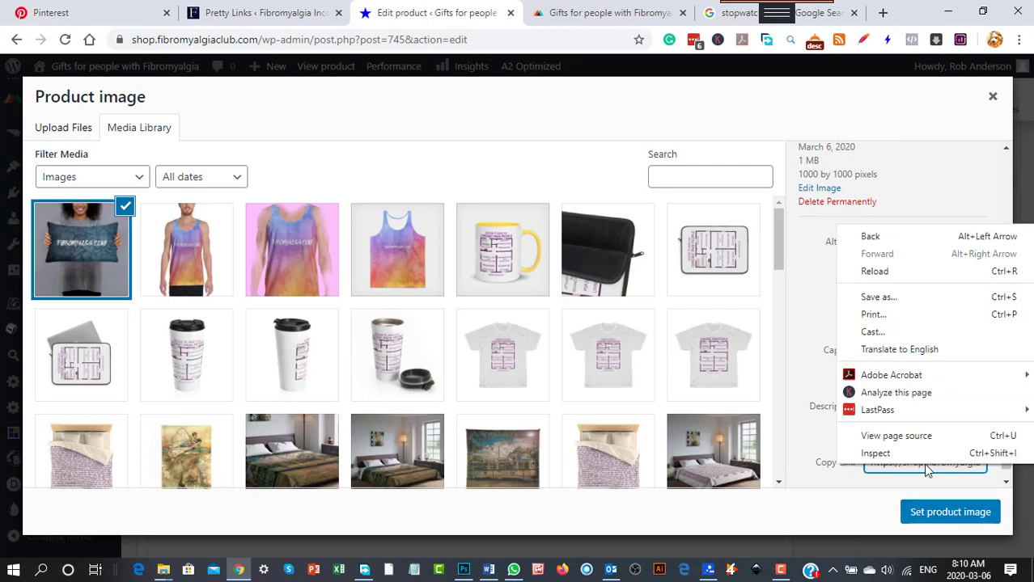
left_click(873, 516)
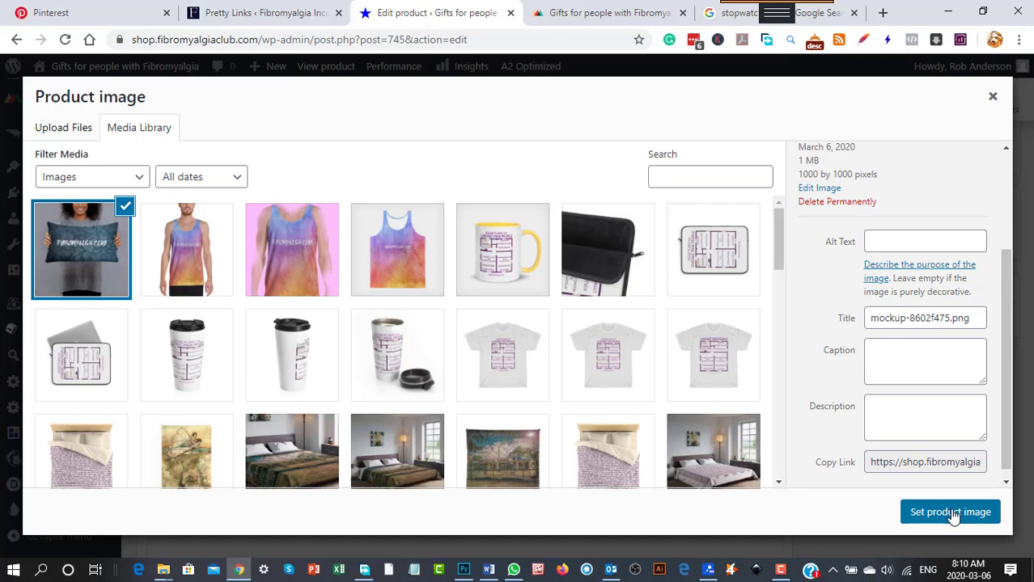
left_click(951, 513)
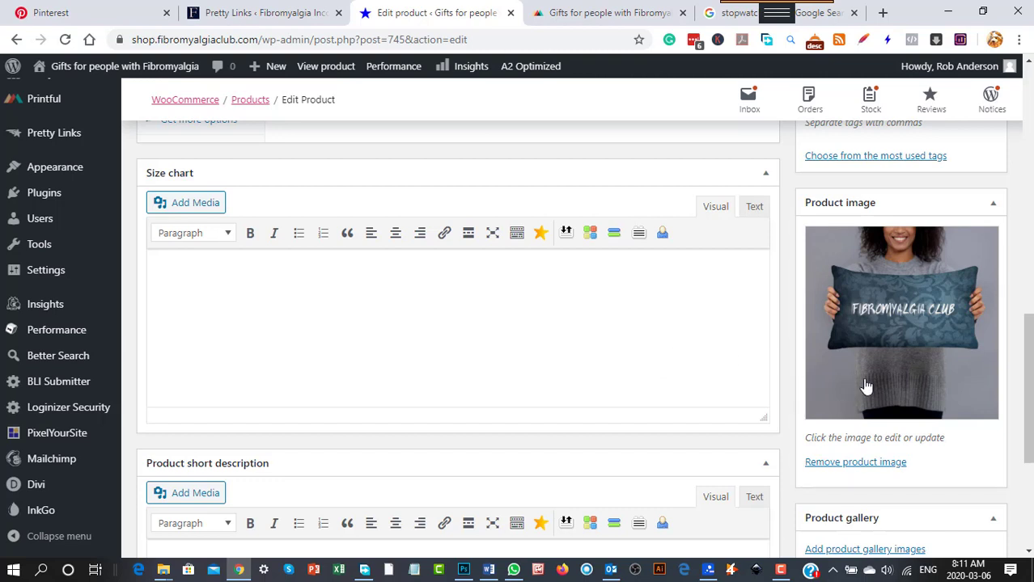
Step: Upload the five blue pillow mockups and add them to the product gallery, checking the stopwatch along the way
scroll(867, 389, "down", 2)
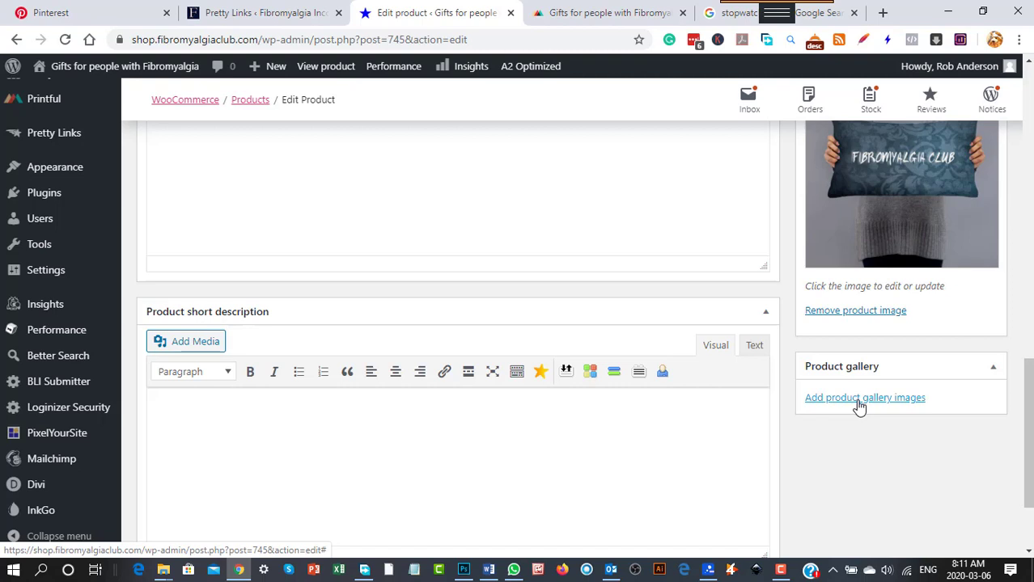
left_click(859, 407)
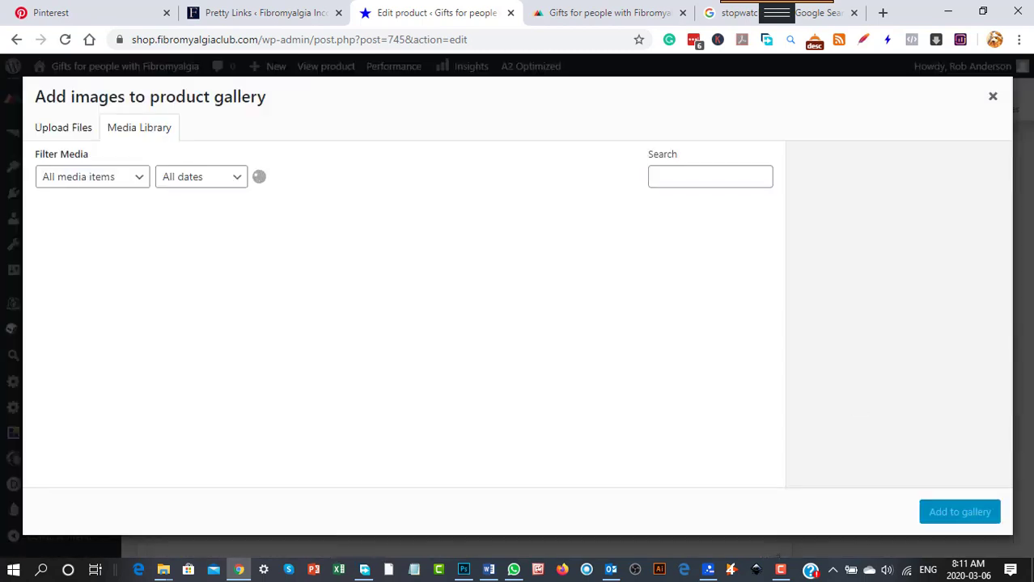
left_click(729, 16)
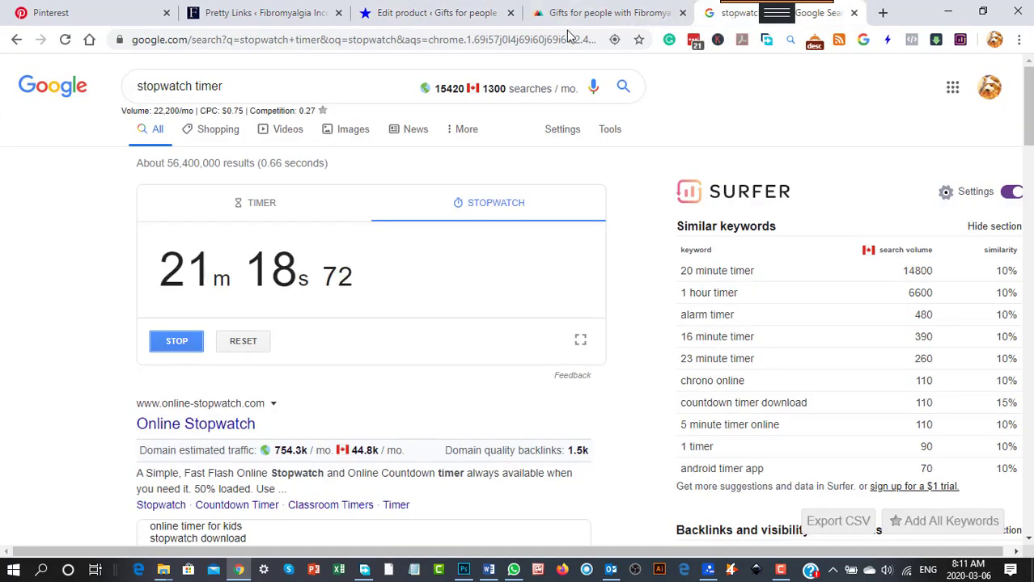
left_click(439, 18)
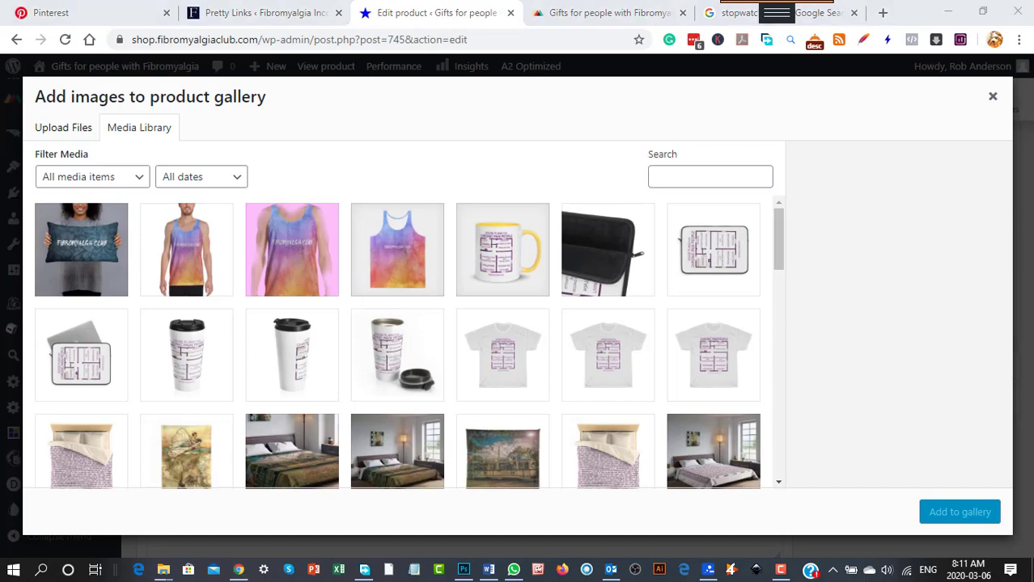
left_click_drag(8, 348, 93, 247)
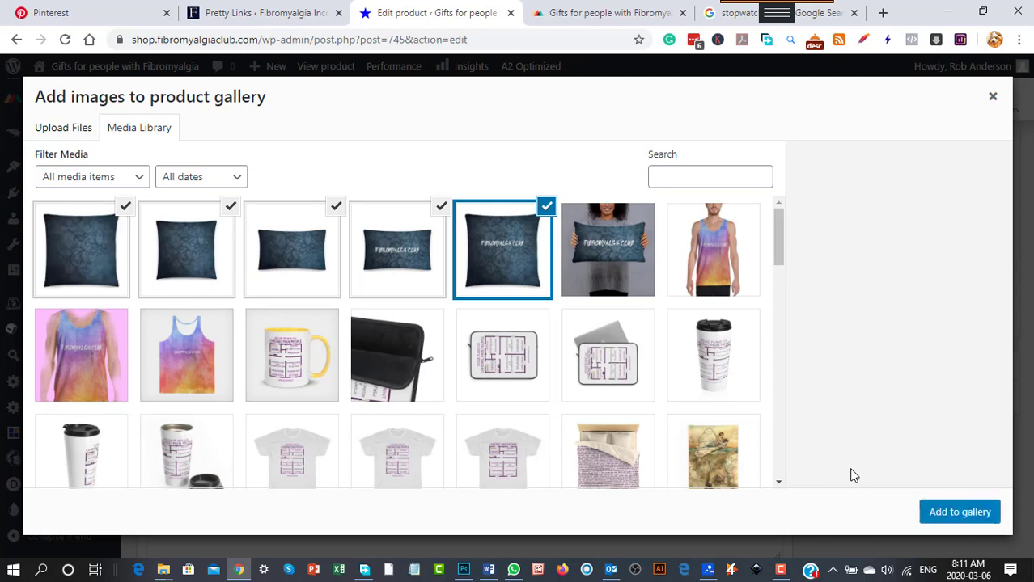
left_click(966, 512)
scroll(969, 470, "down", 1)
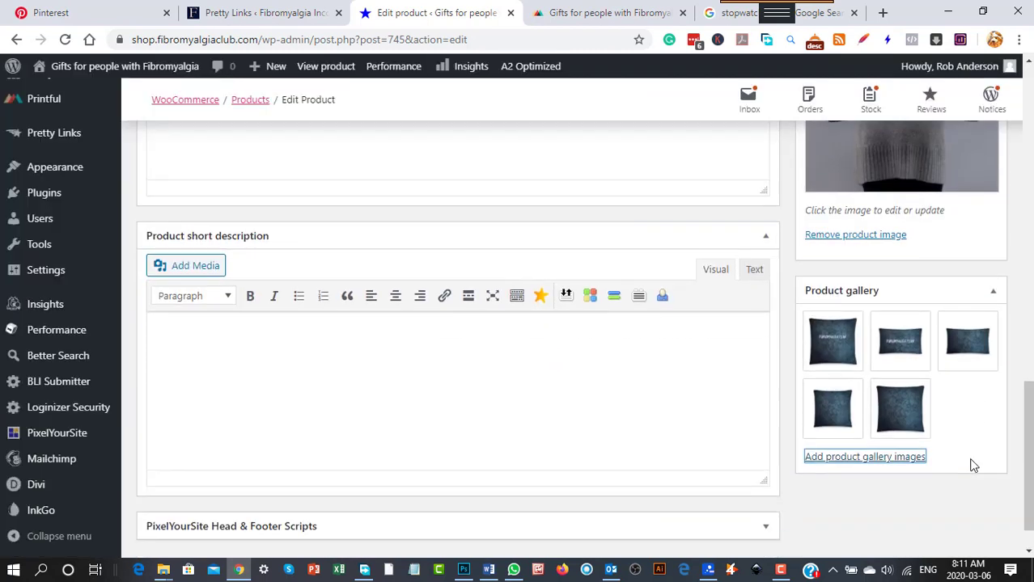
Step: Review the pillow's product categories and page content, and update the product
scroll(669, 378, "up", 1)
scroll(670, 377, "up", 5)
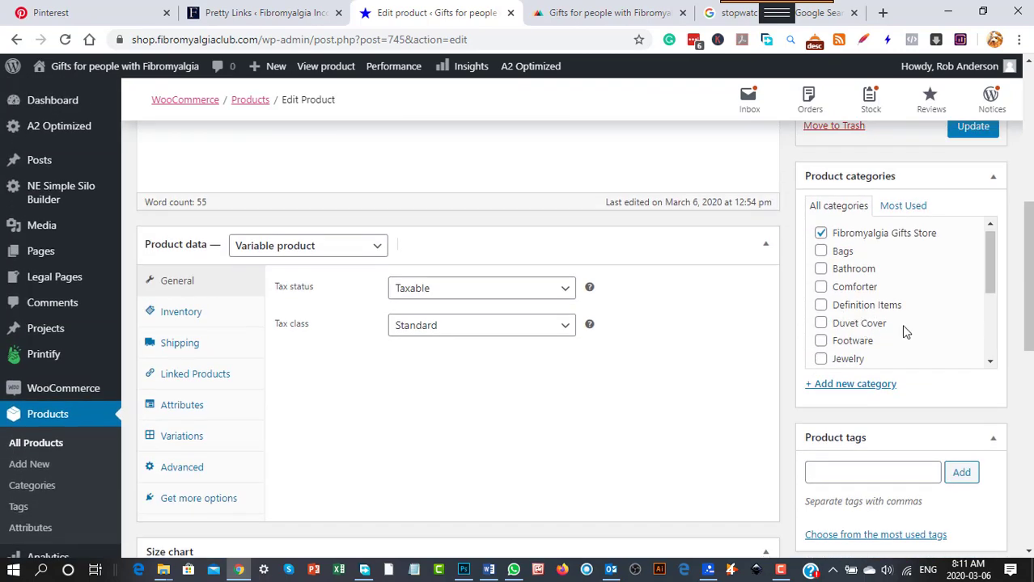
left_click_drag(993, 263, 998, 321)
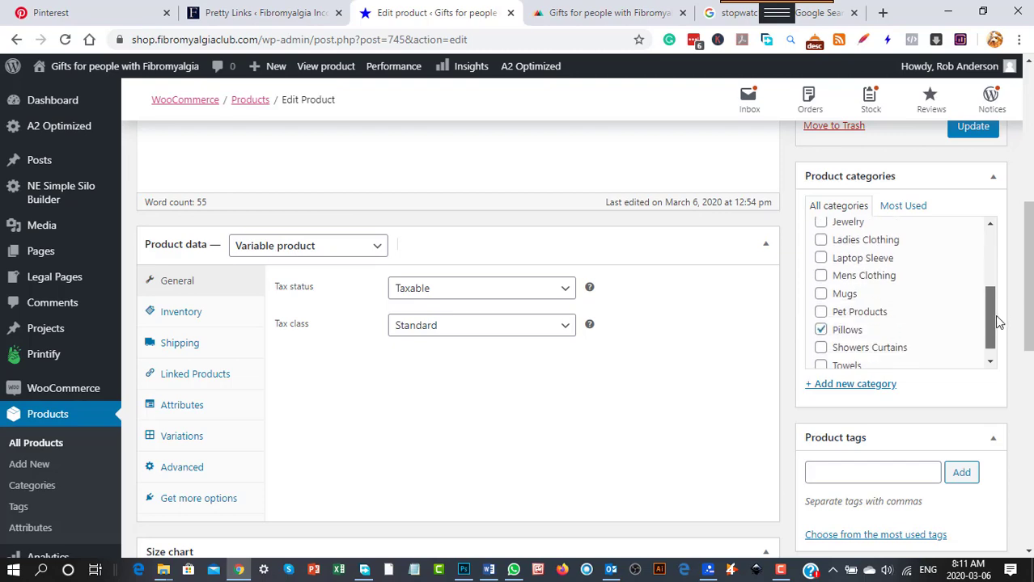
scroll(924, 419, "down", 3)
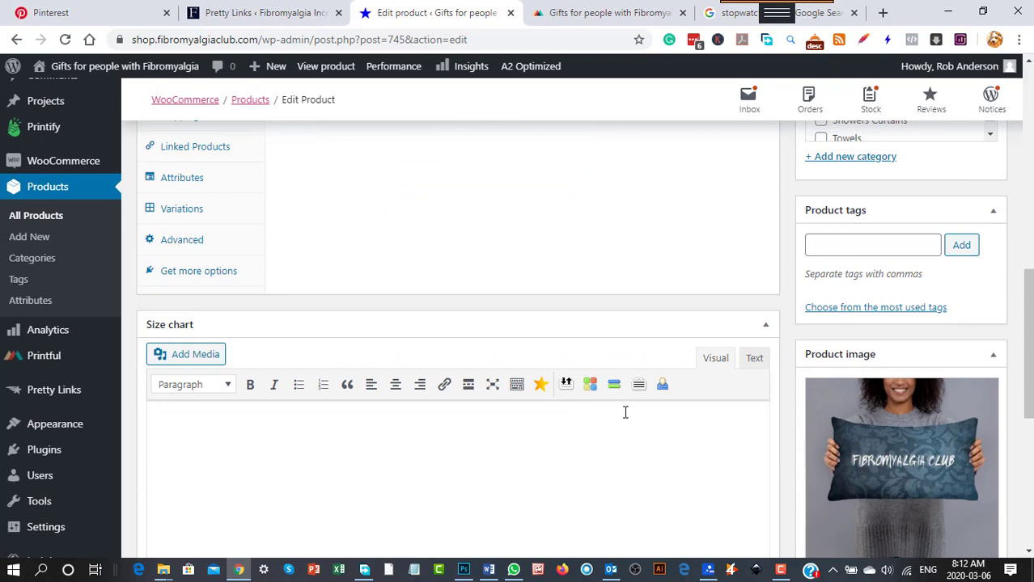
scroll(623, 414, "down", 5)
scroll(621, 413, "up", 6)
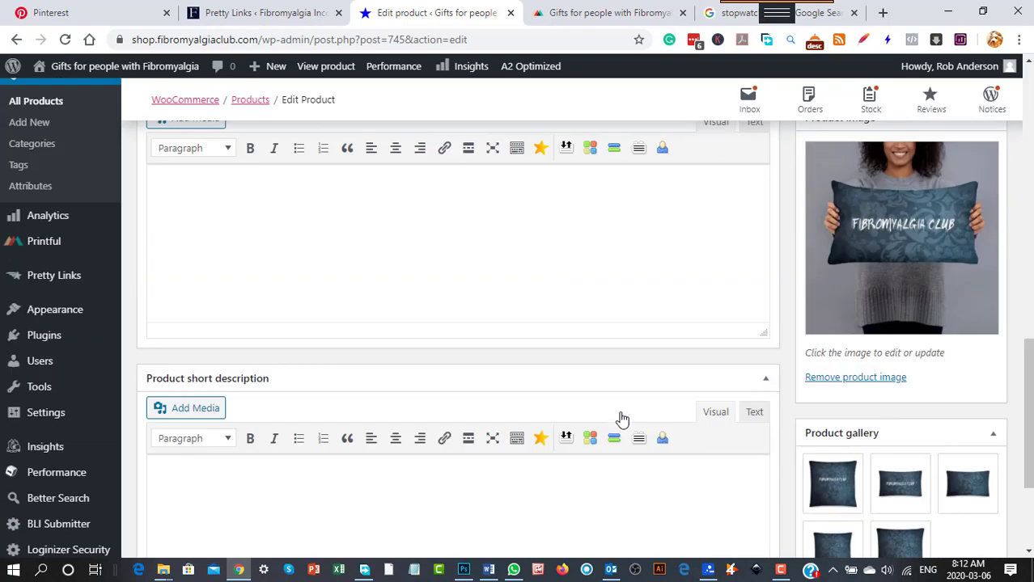
scroll(737, 336, "up", 4)
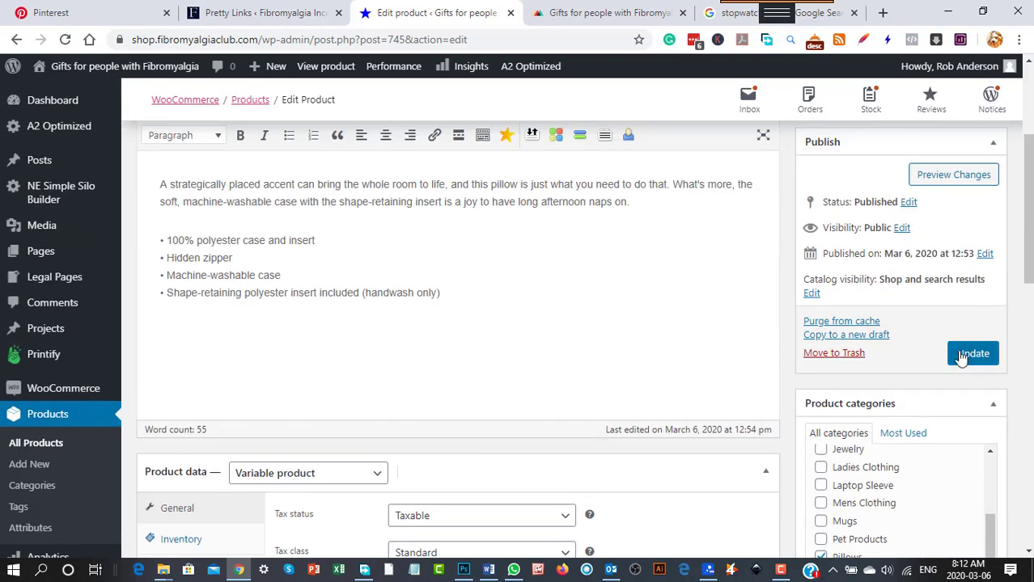
left_click(973, 356)
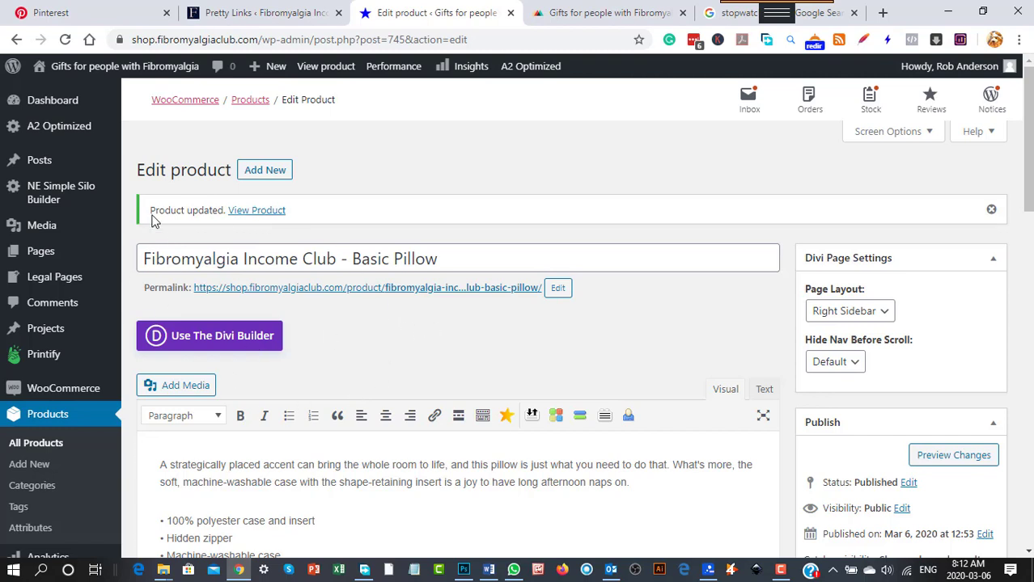
Step: Open the updated product's store page and the media library in new tabs
mouse_move(46, 225)
right_click(267, 214)
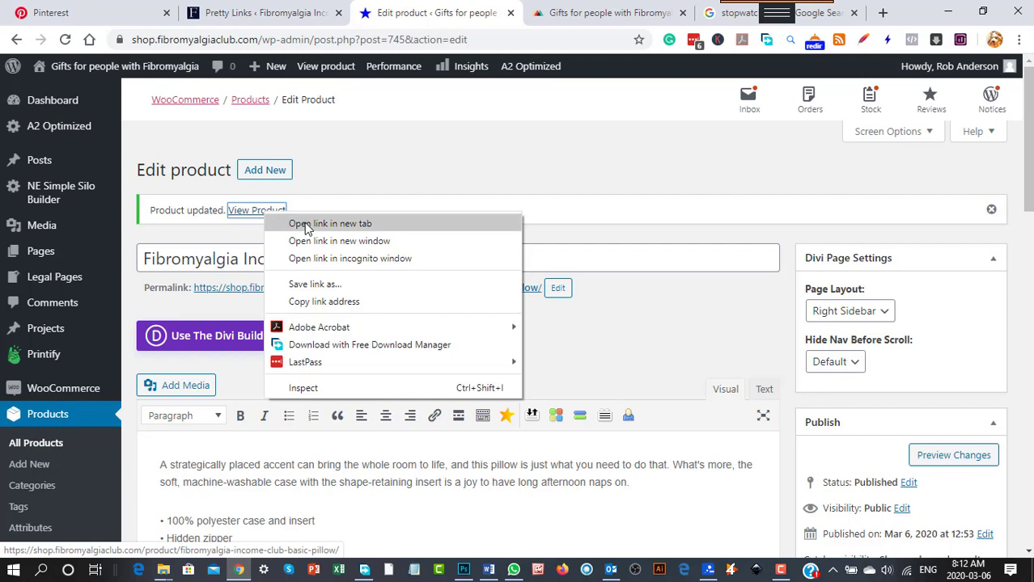
left_click(304, 223)
mouse_move(68, 243)
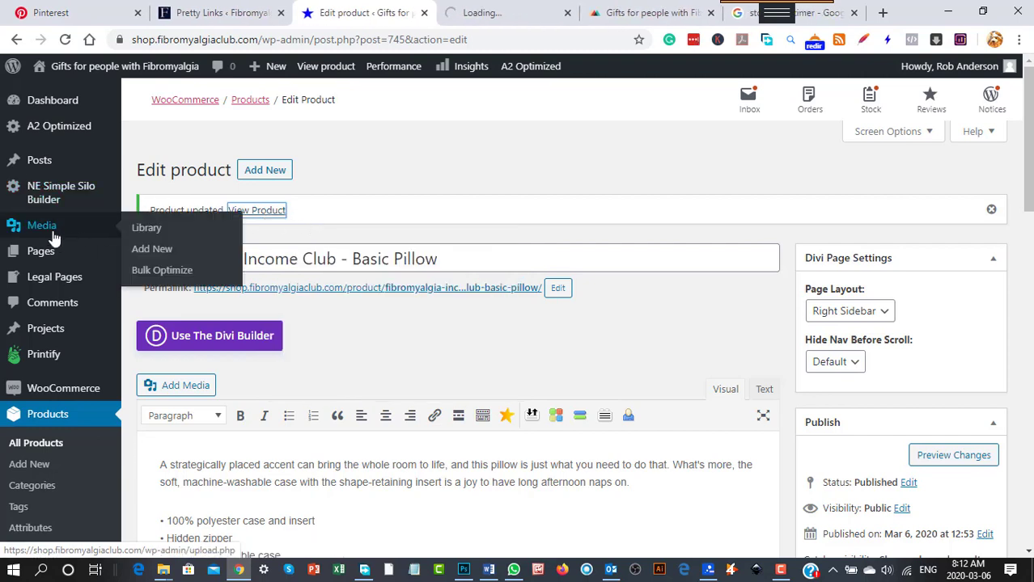
right_click(138, 231)
left_click(177, 238)
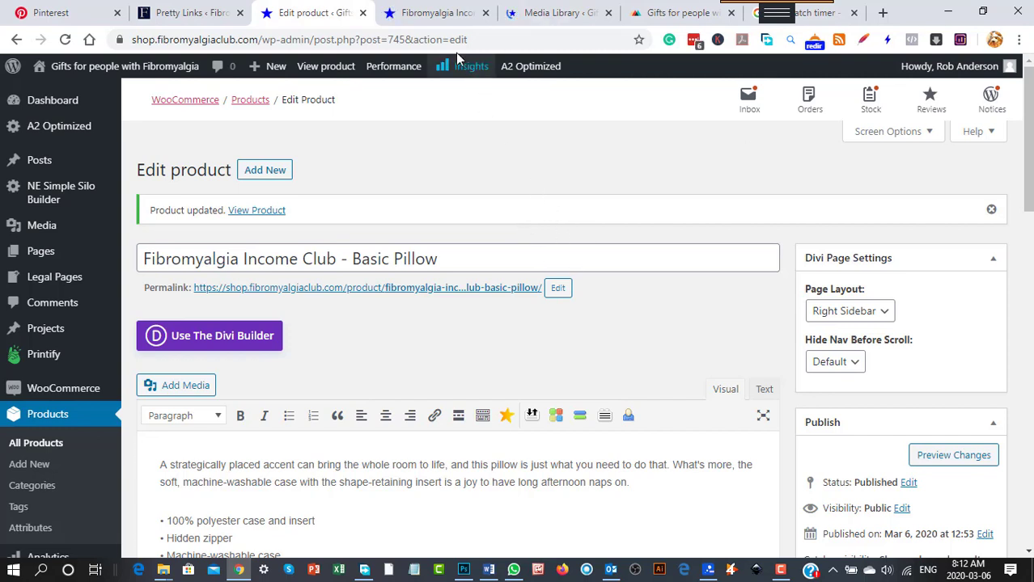
Step: Capture a rectangular region of the pillow's store page, from the purple site header down to the gallery thumbnails
left_click(441, 14)
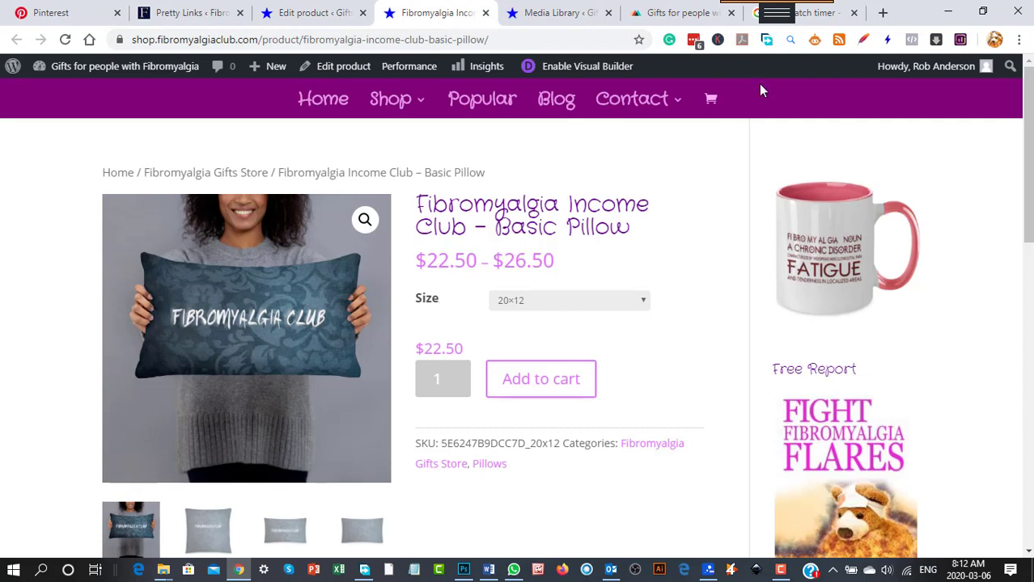
mouse_move(798, 10)
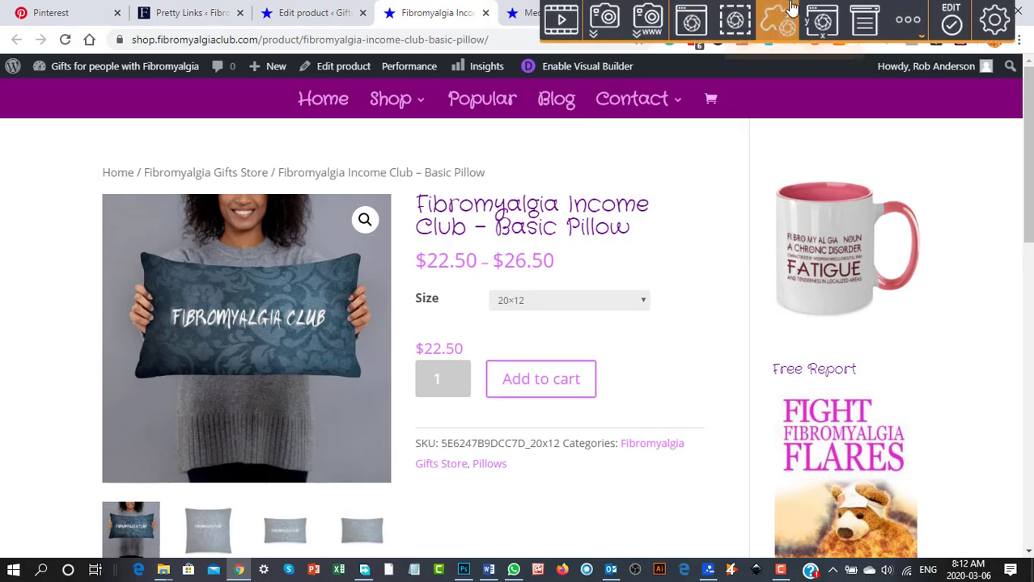
left_click(742, 23)
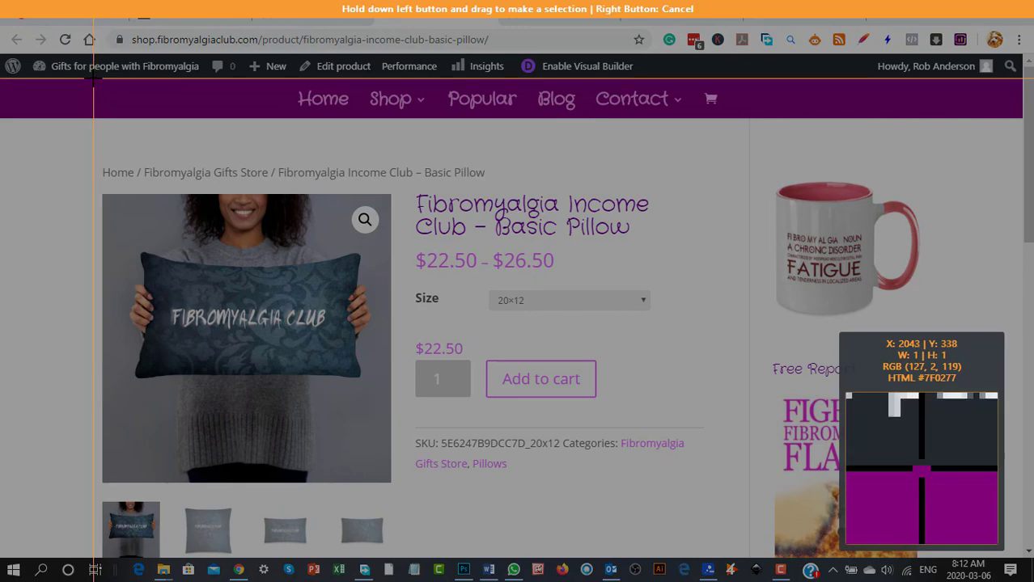
left_click_drag(92, 79, 411, 362)
left_click_drag(431, 402, 696, 555)
left_click(611, 496)
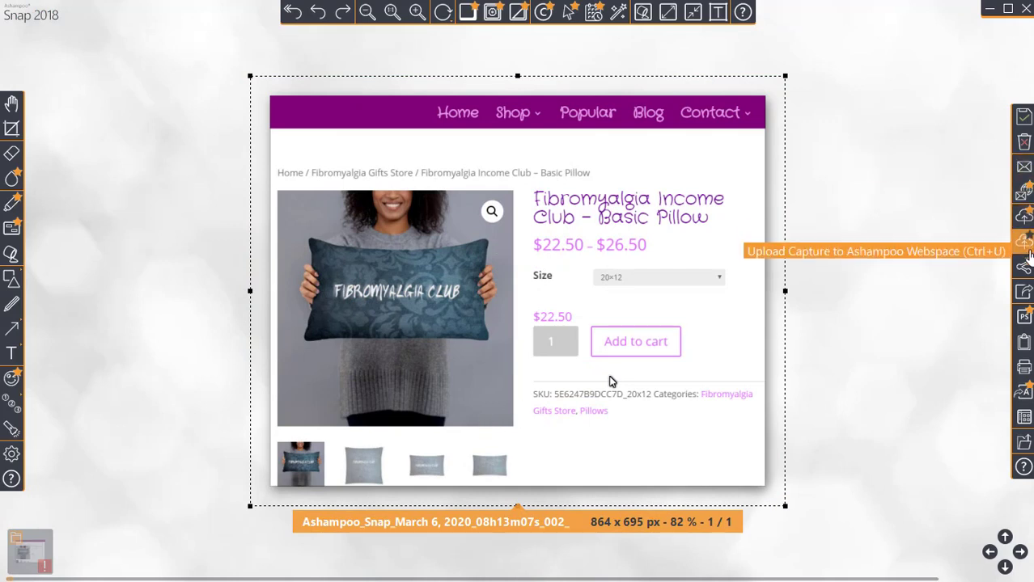
Step: Save the capture to the Desktop as a JPG named "pin option" and discard the capture from the editor
left_click(1024, 293)
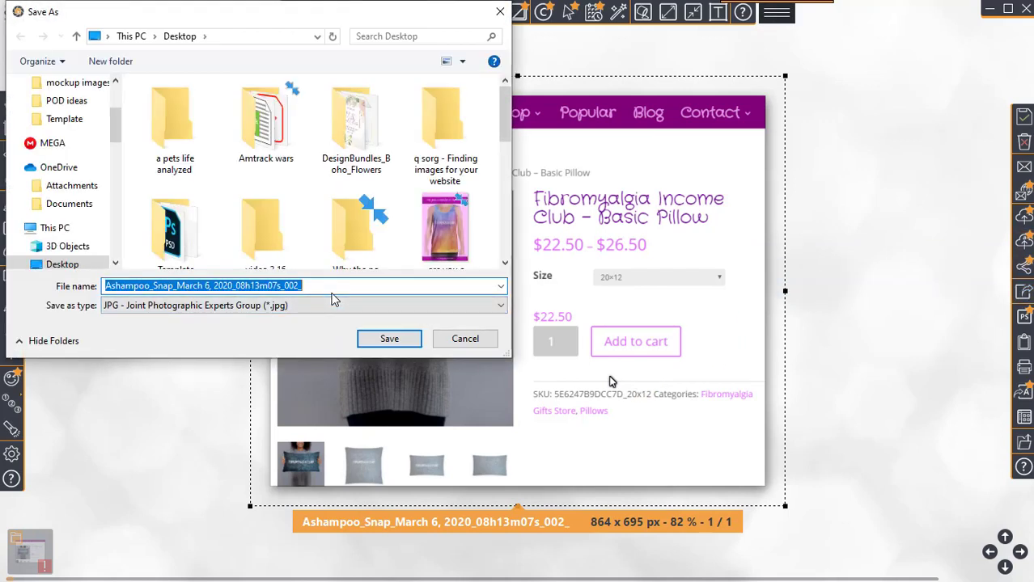
type("pin o")
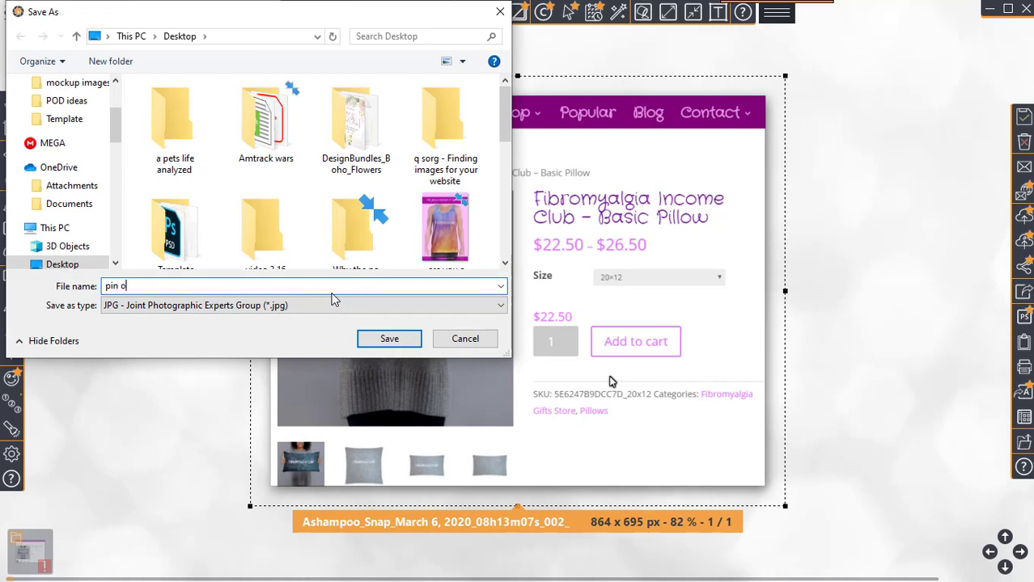
type("ption")
left_click(406, 339)
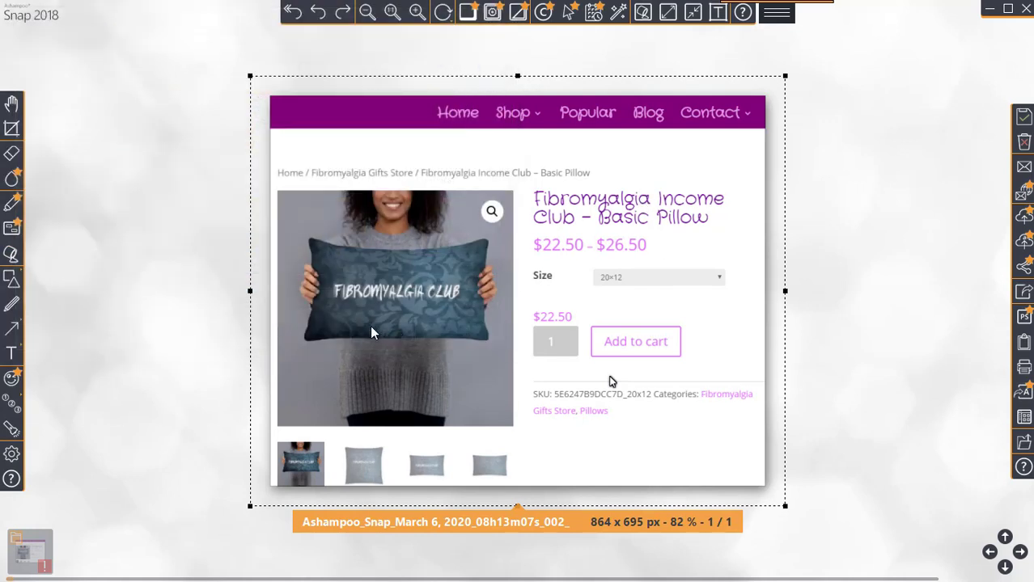
left_click(1024, 141)
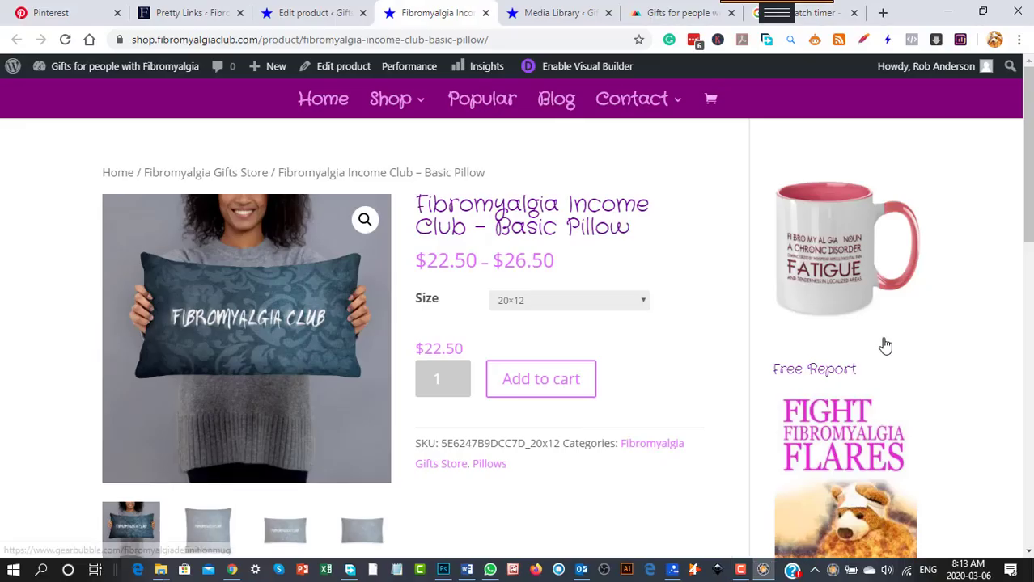
Step: Open mockup-8602f475.png from the media library and download the image with Free Download Manager
left_click(550, 15)
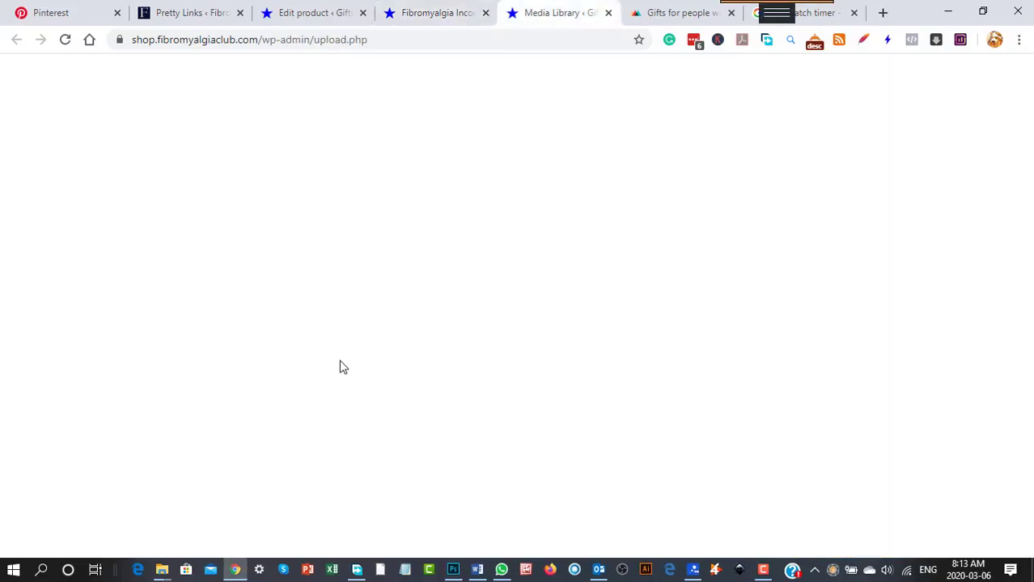
scroll(346, 366, "down", 2)
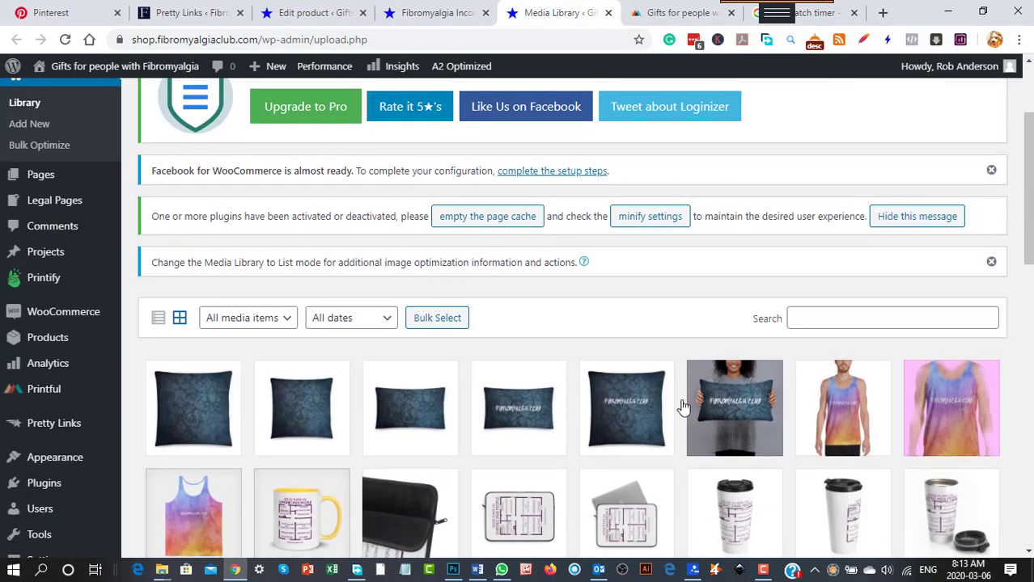
right_click(725, 419)
left_click(716, 429)
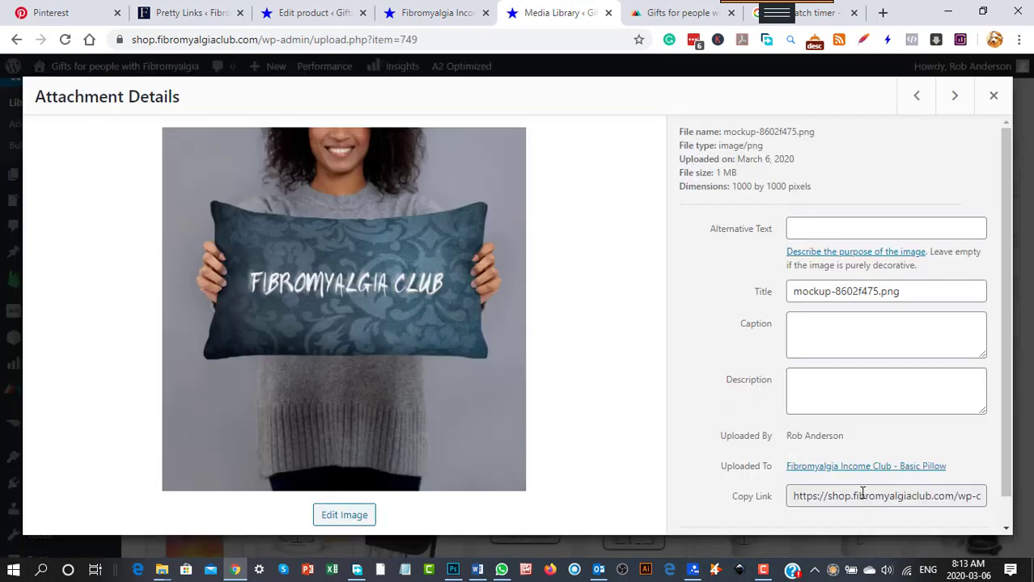
left_click(789, 497)
right_click(350, 388)
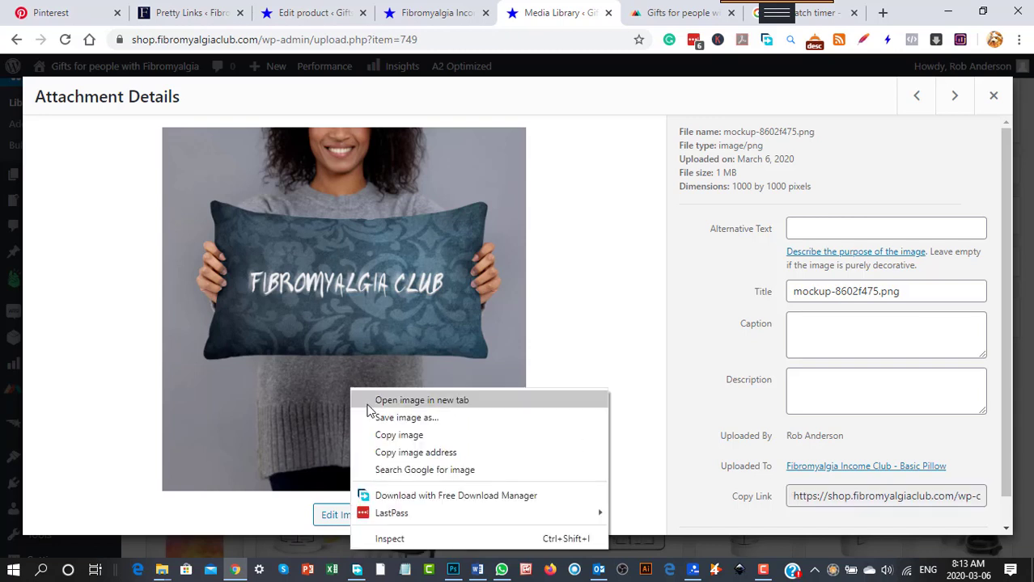
left_click(475, 495)
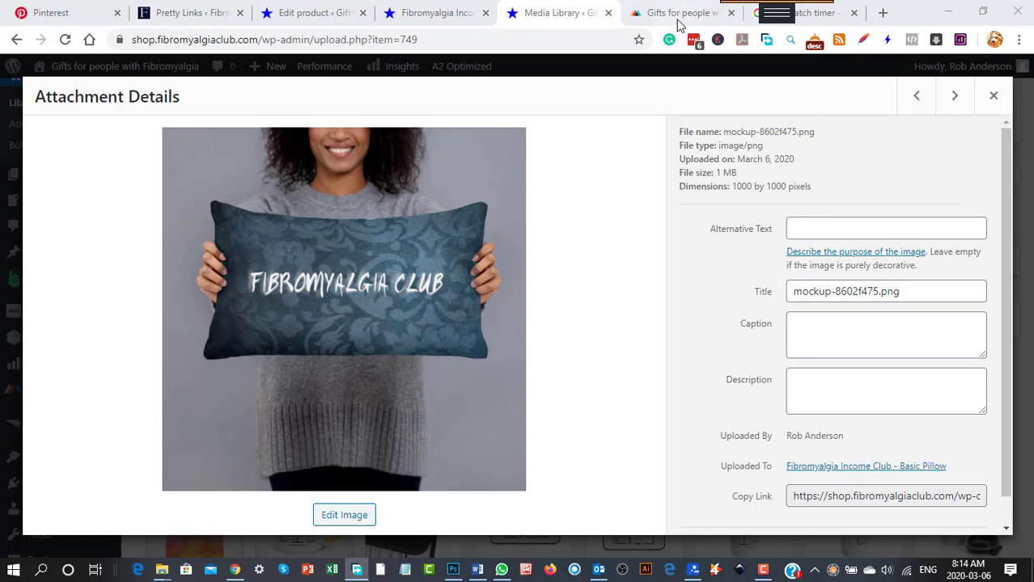
Step: Check the stopwatch and minimize the browser to show the image files on the desktop
left_click(838, 16)
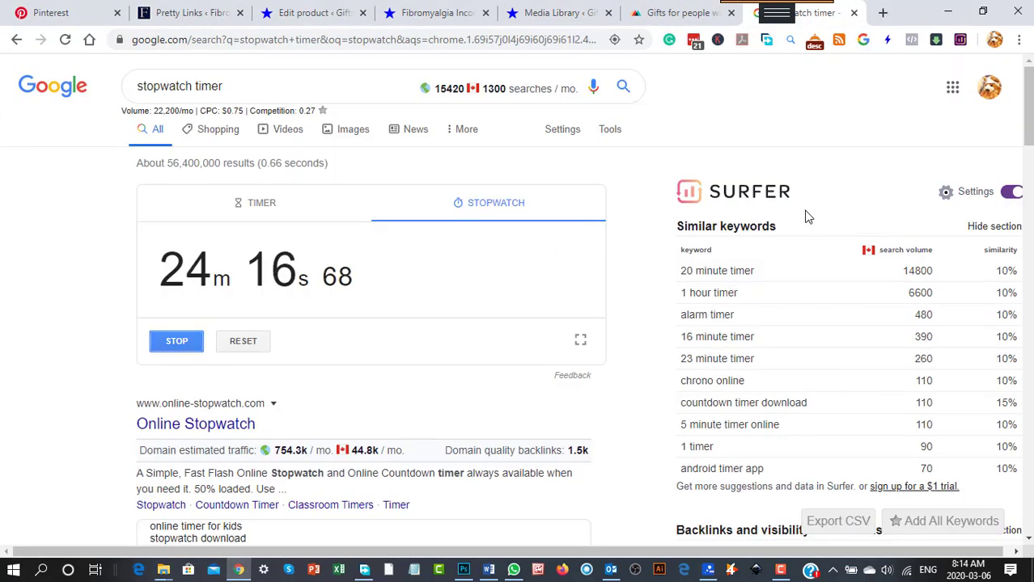
left_click(948, 14)
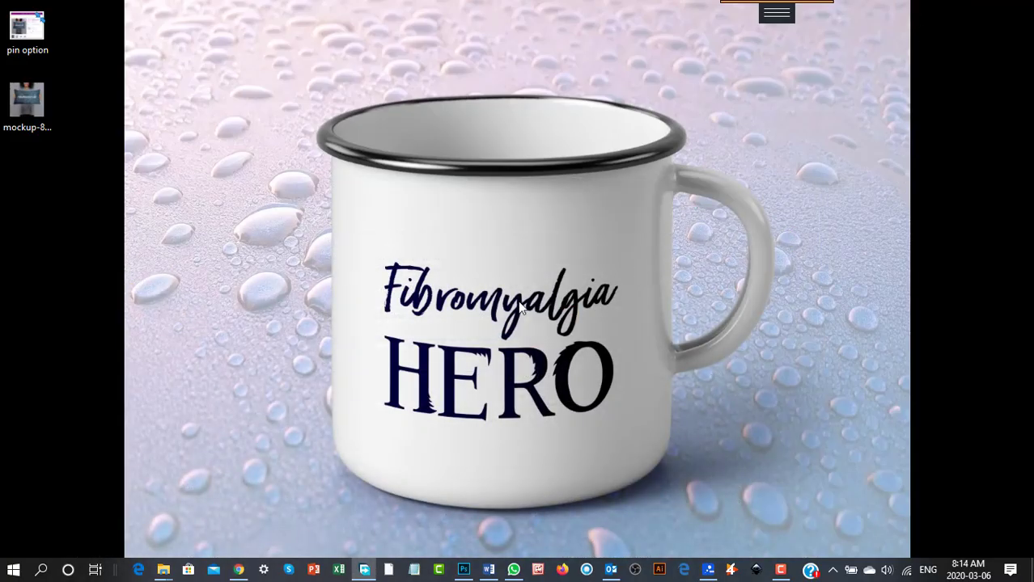
right_click(468, 253)
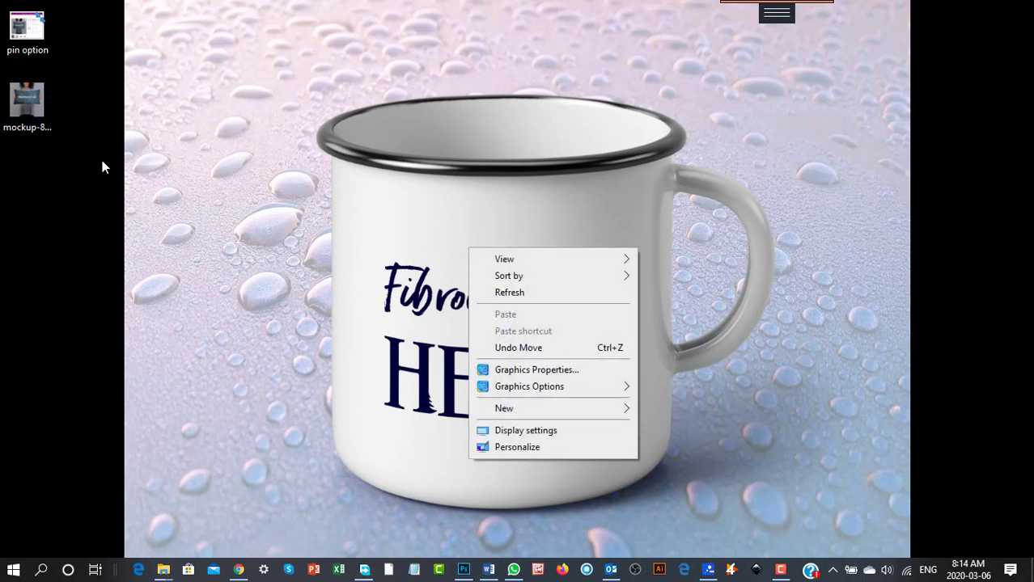
left_click(178, 214)
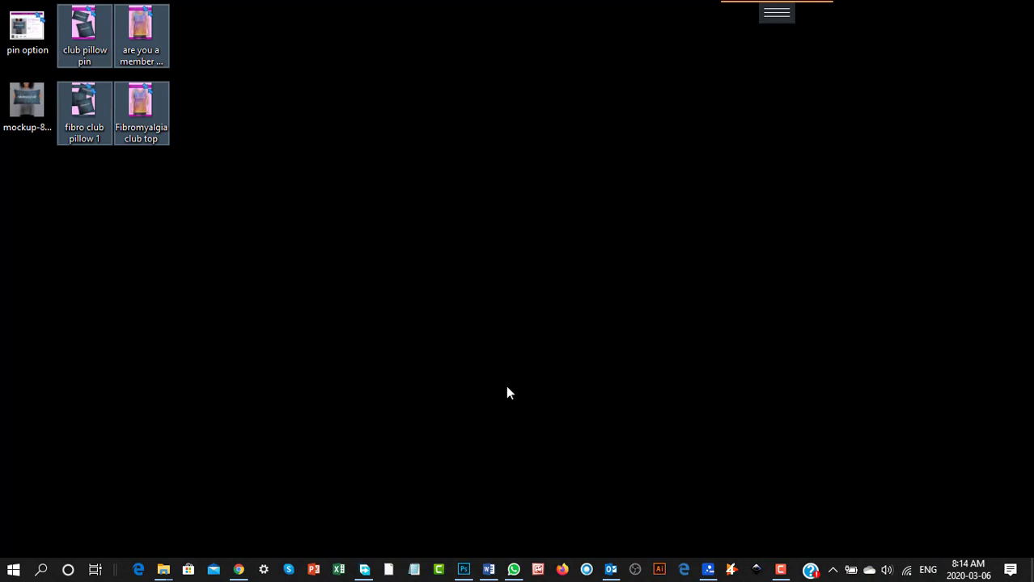
left_click(148, 338)
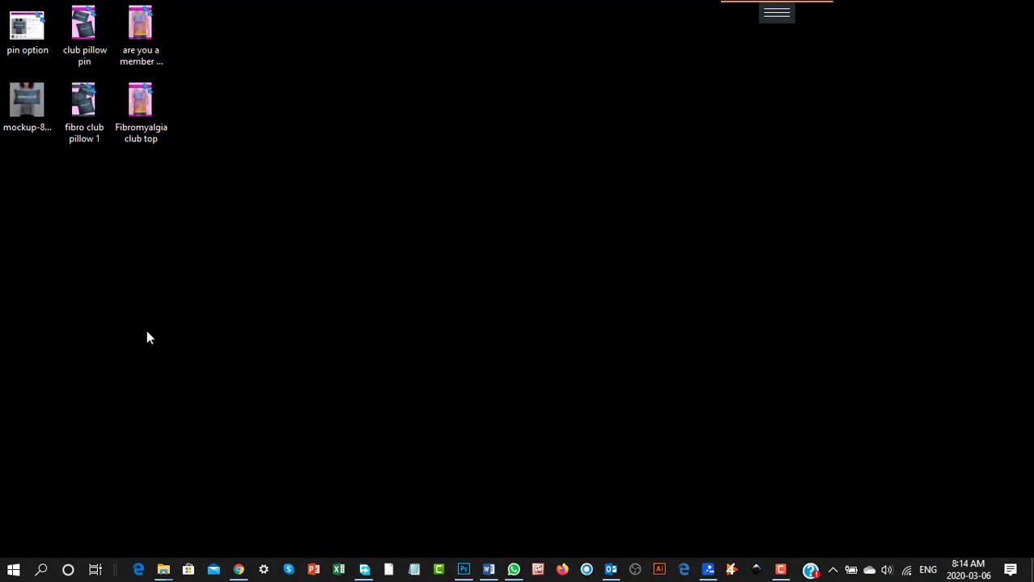
Step: View the "pin option" capture and the pillow mockup in the photo viewer, and close it
double_click(26, 26)
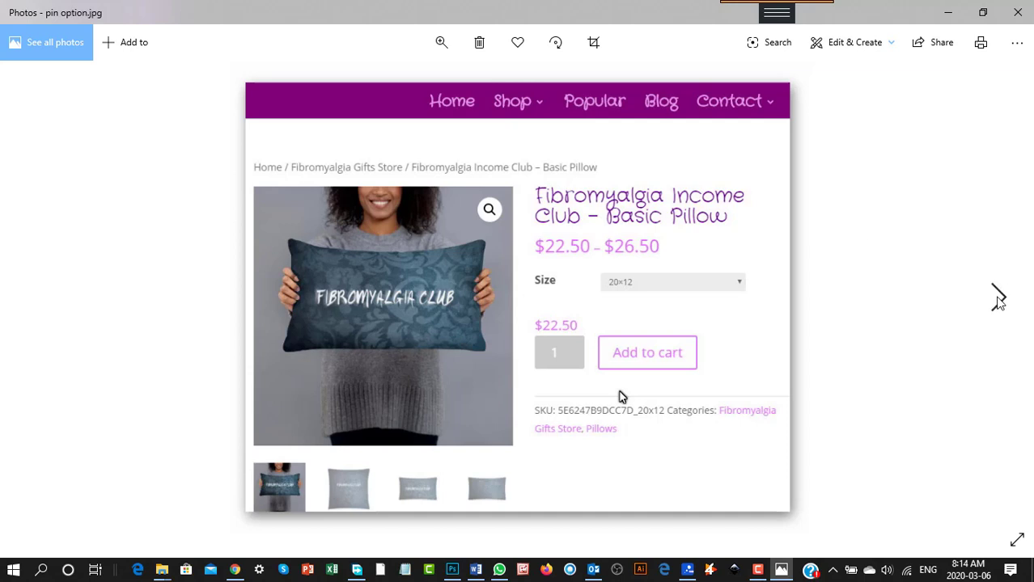
left_click(1001, 299)
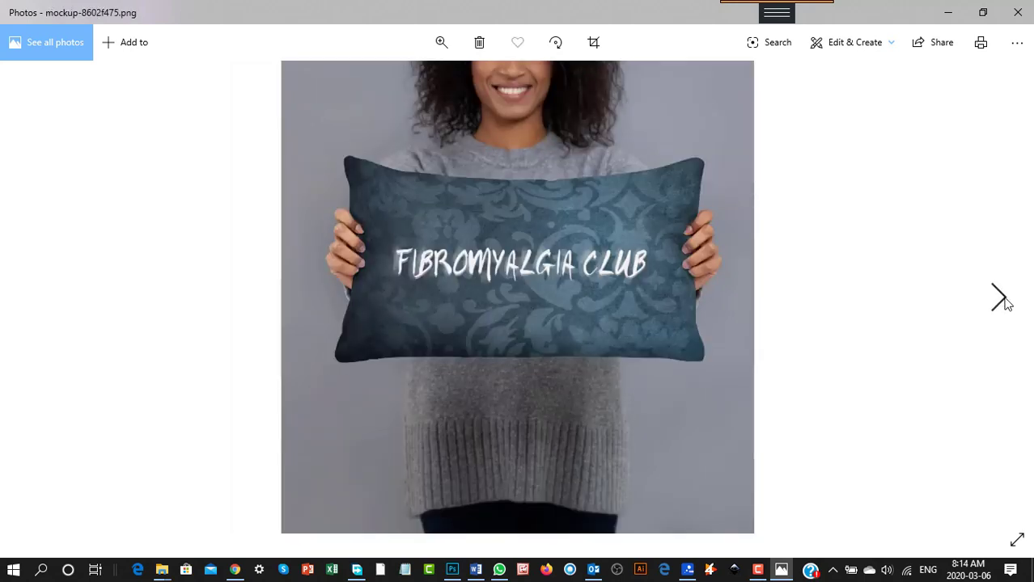
left_click(1000, 299)
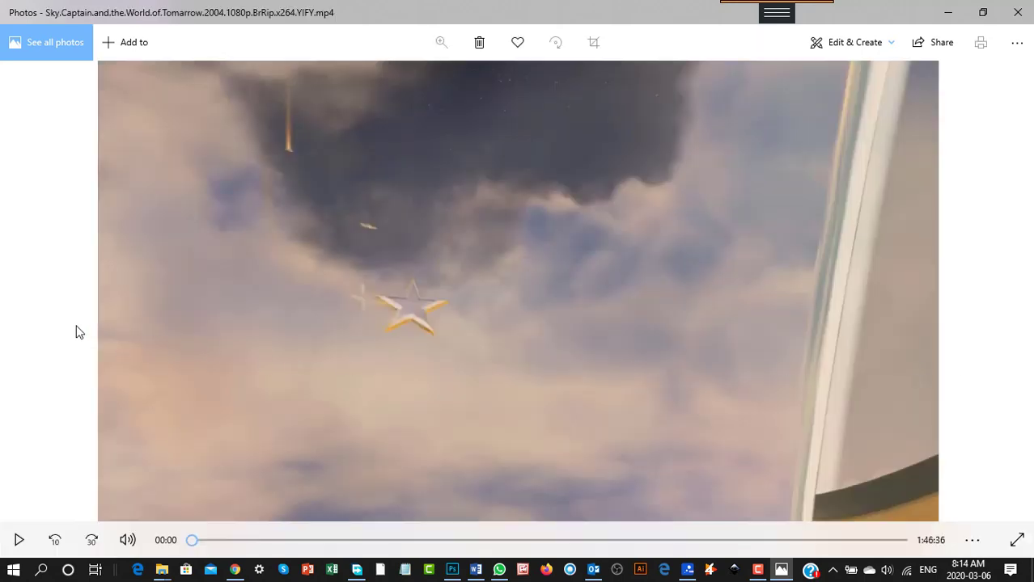
left_click(1017, 12)
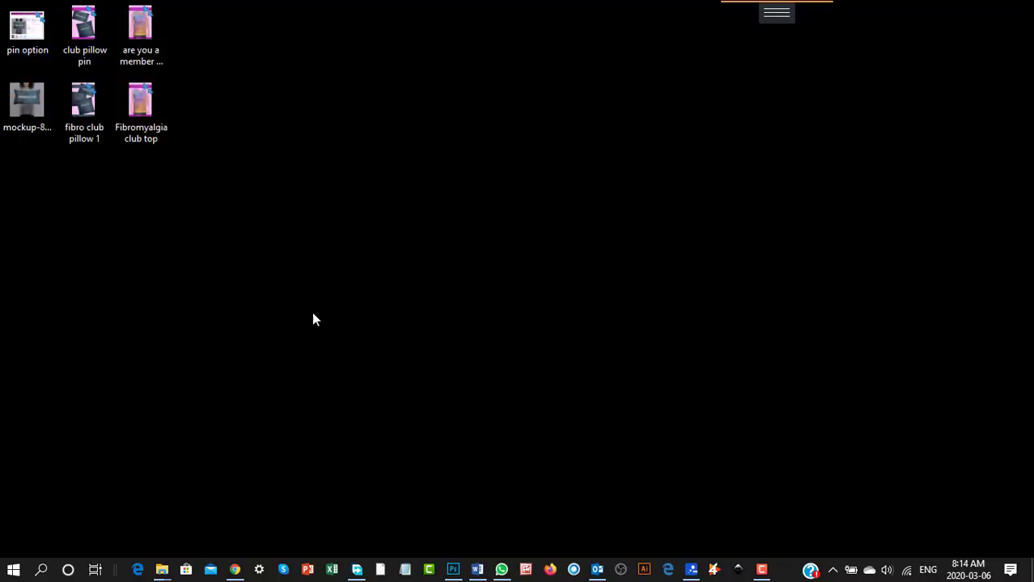
Step: View the "club pillow pin" and "fibro club pillow 1" designs, browse the neighbouring pillow mockups, and close the viewer
double_click(89, 36)
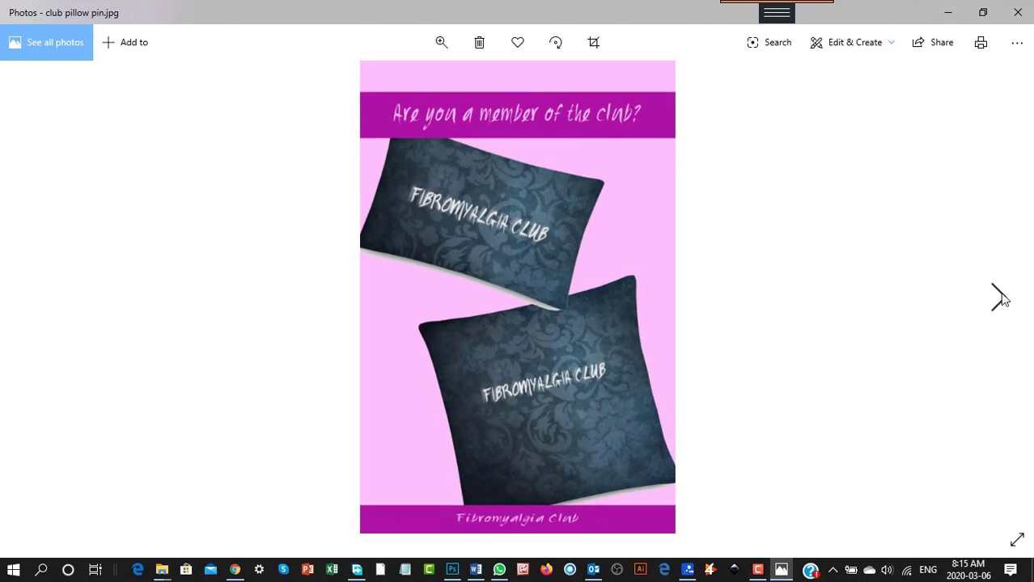
left_click(1000, 297)
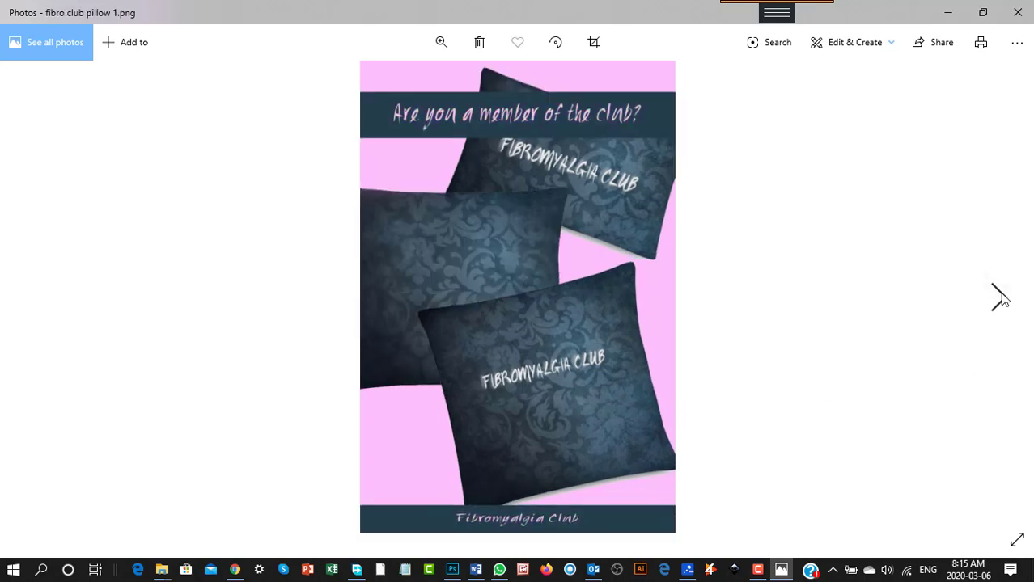
left_click(1000, 298)
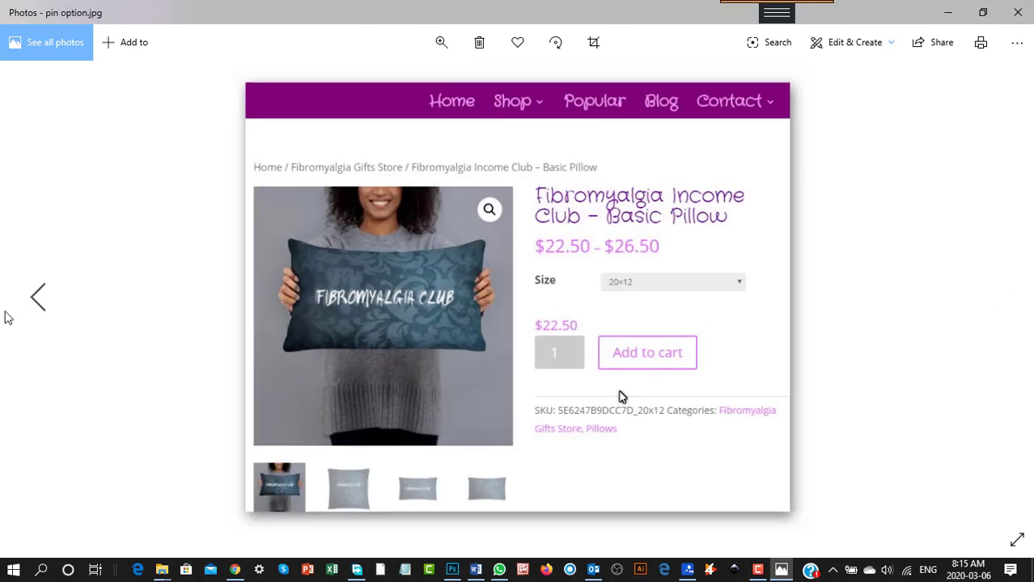
left_click(39, 297)
left_click(41, 296)
left_click(42, 299)
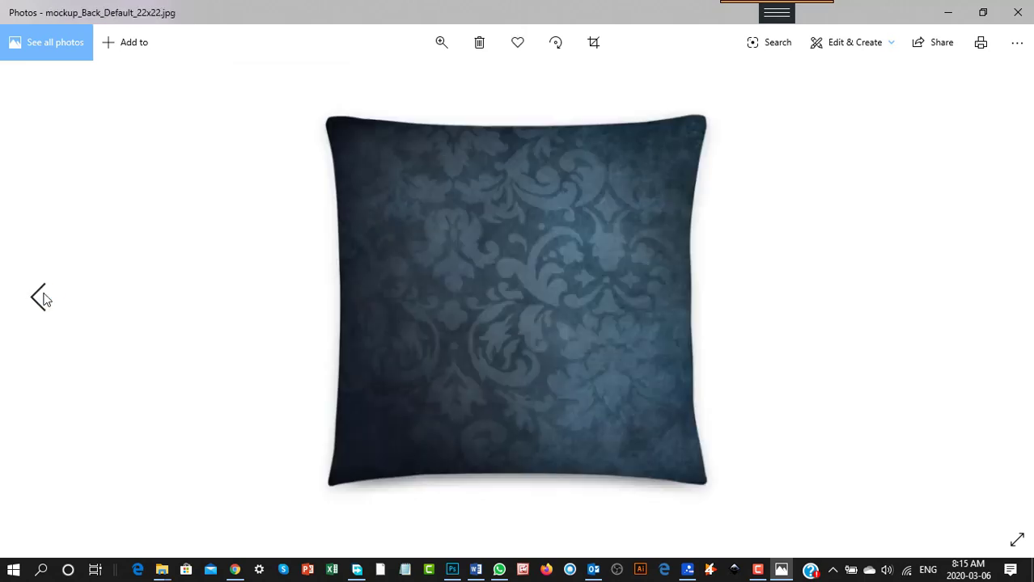
left_click(40, 296)
left_click(39, 297)
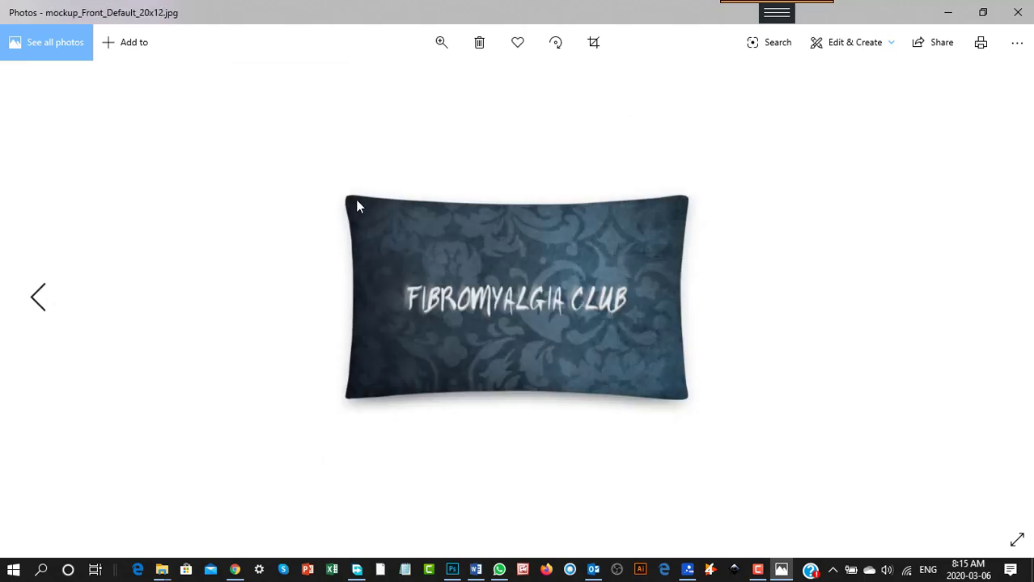
left_click(1016, 13)
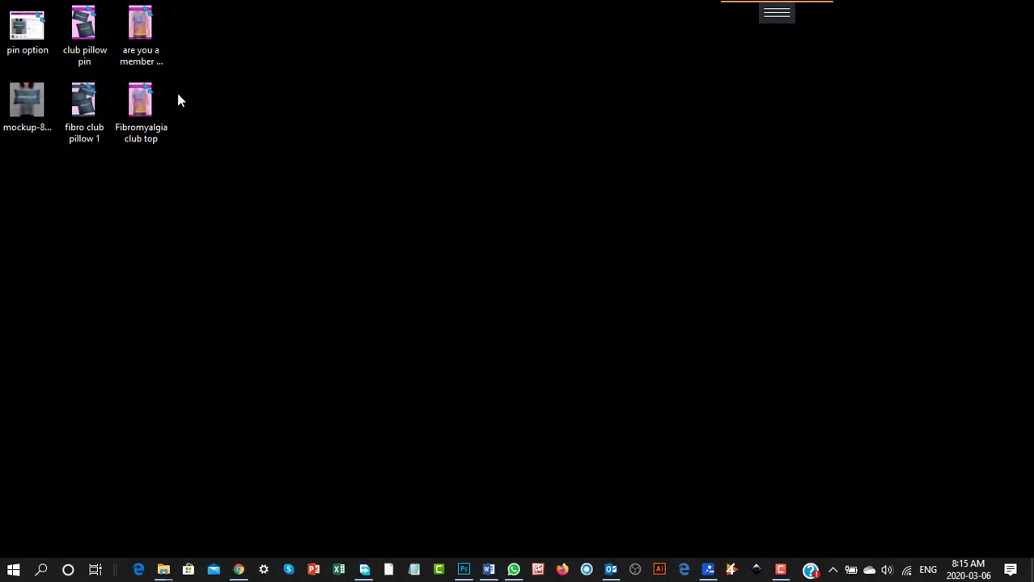
Step: View the two tank top pin designs, "are you a member of the club" and "Fibromyalgia club top", and close the viewer
double_click(141, 40)
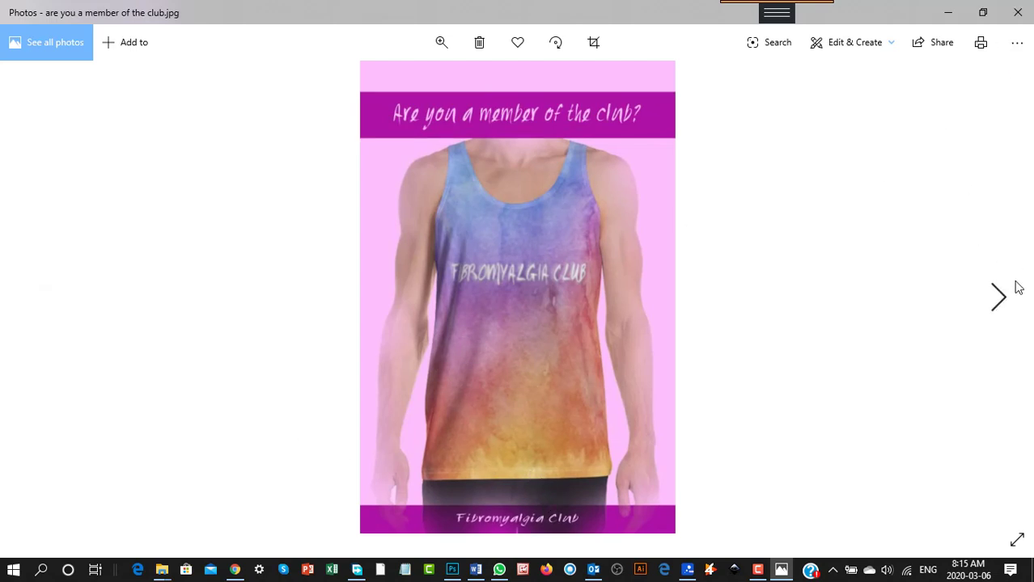
left_click(997, 298)
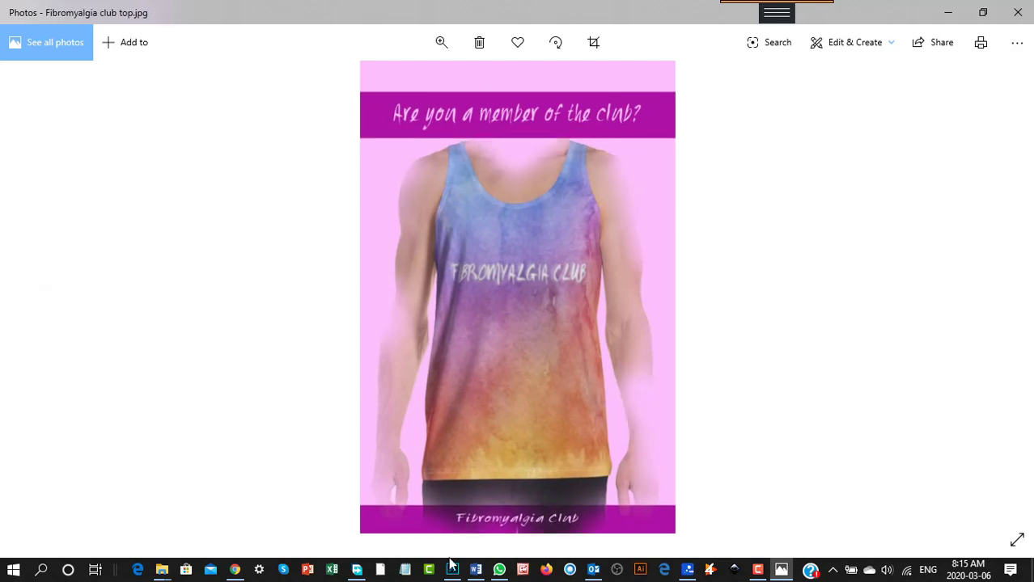
left_click(1018, 12)
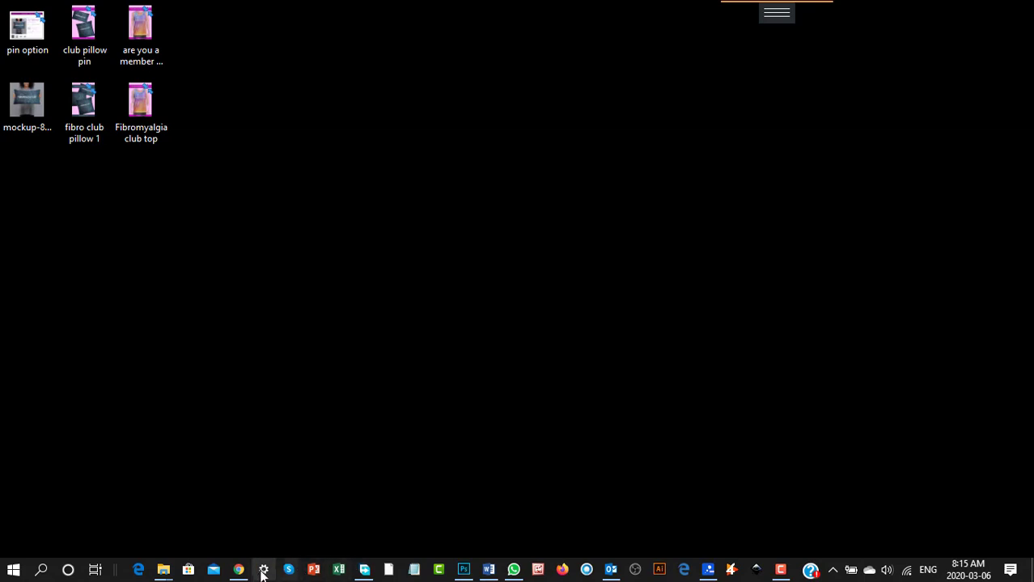
Step: Check the stopwatch in the browser again, minimize it and switch to the Pinterest Marketing Training map in MindGenius
mouse_move(239, 573)
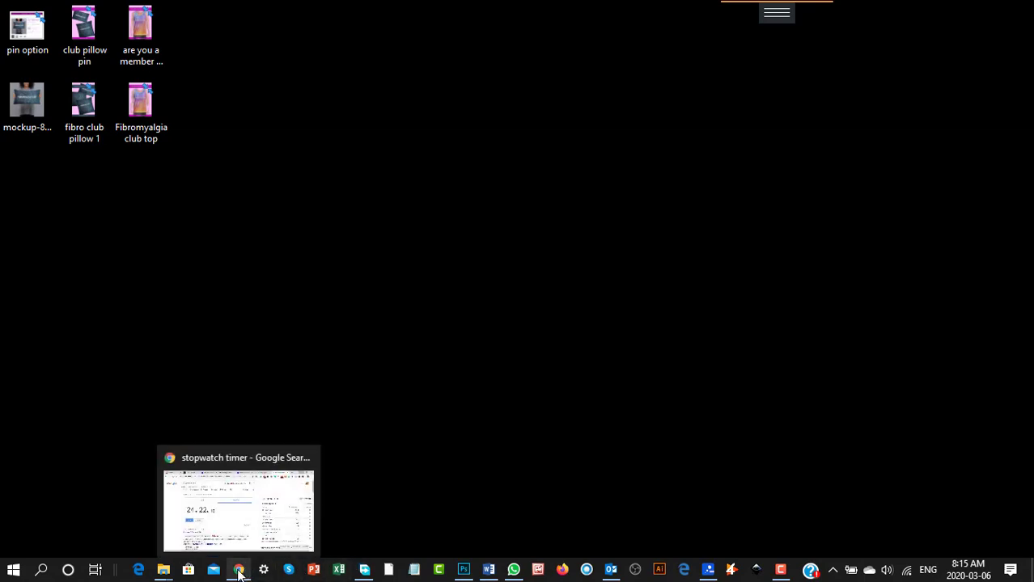
left_click(238, 502)
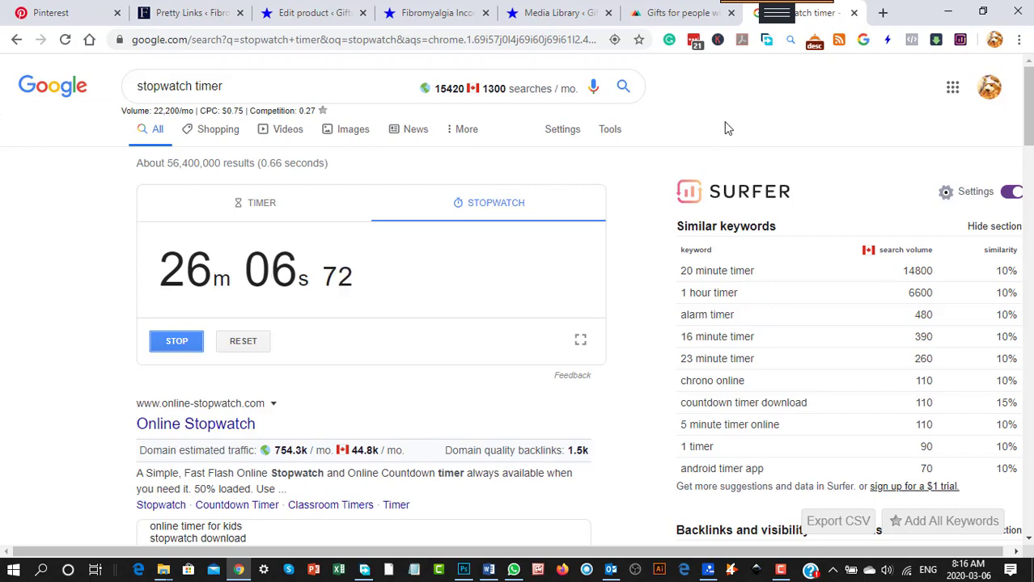
left_click(948, 12)
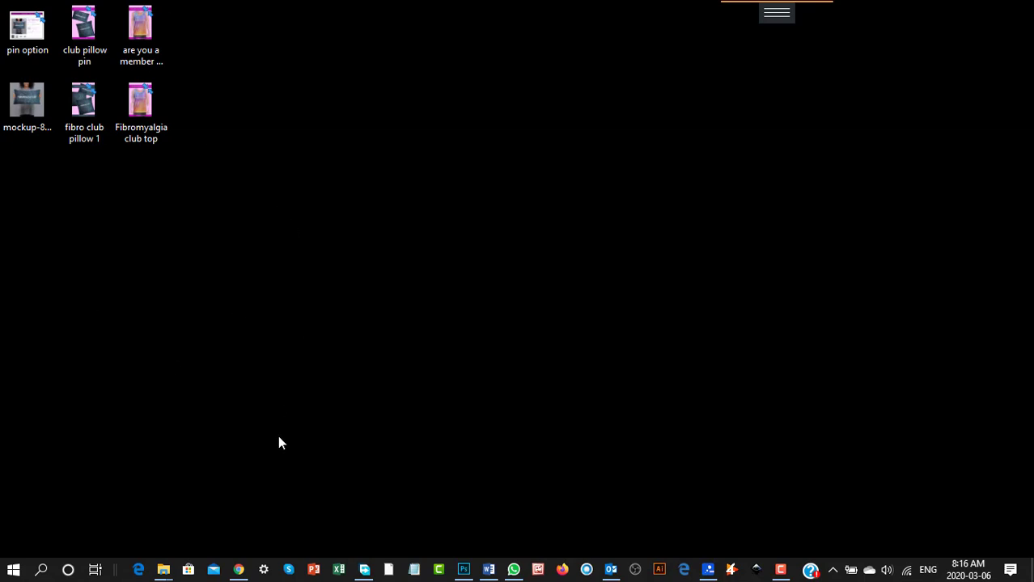
left_click(706, 568)
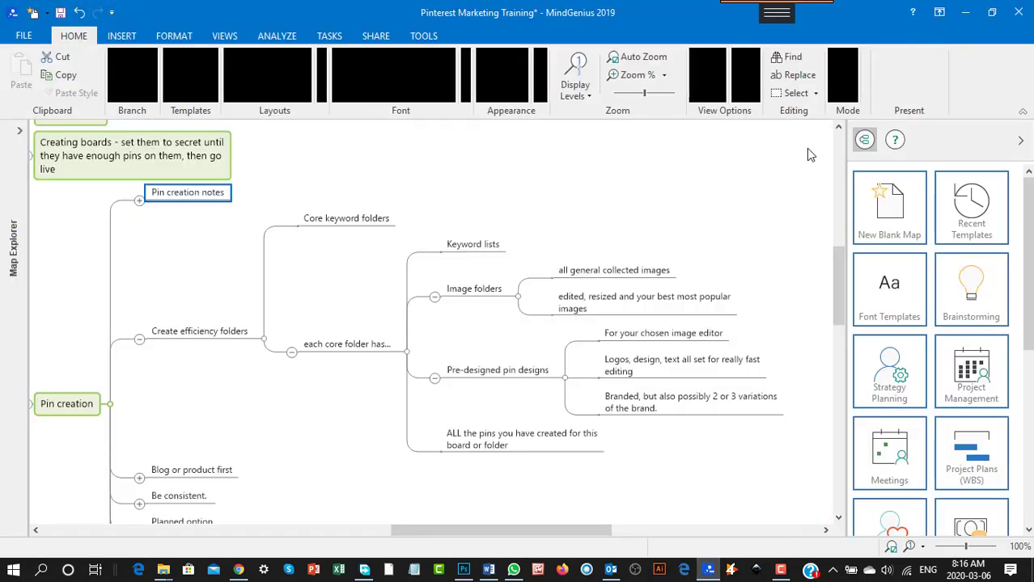
Step: Return to the Pinterest Marketing Training map and expand the "Blog or product first" branch to view its notes, and collapse it
left_click(728, 92)
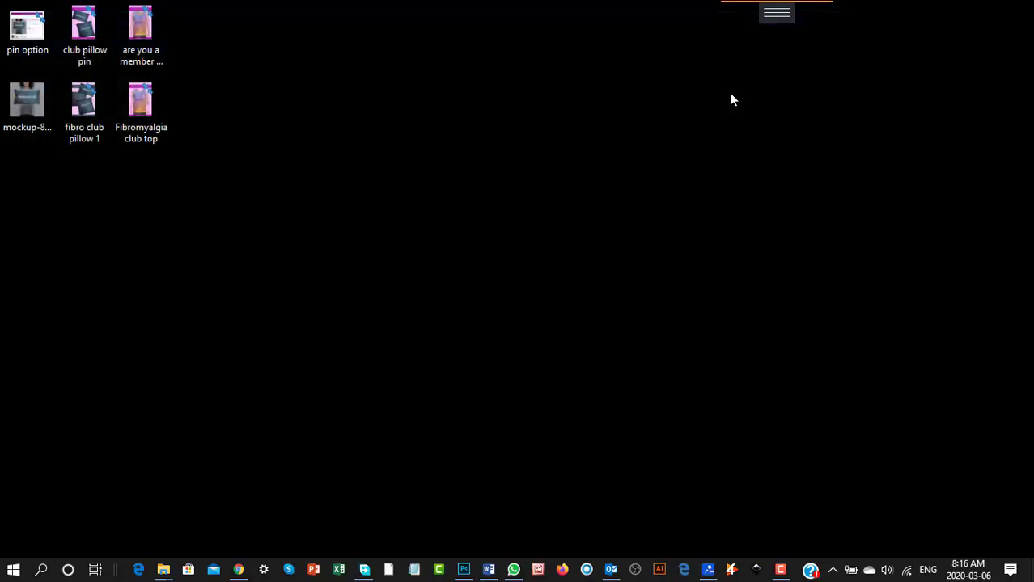
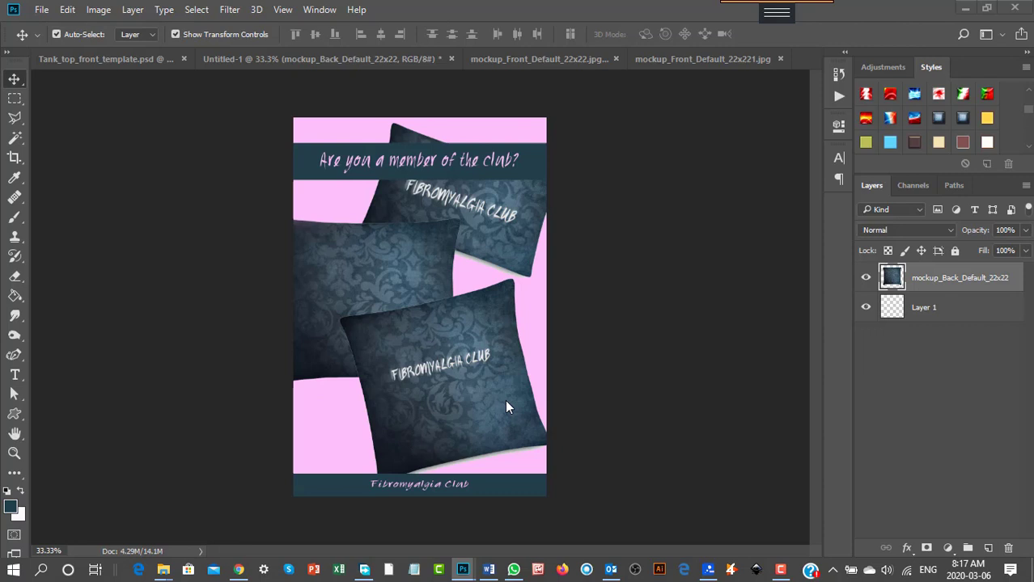
left_click(706, 571)
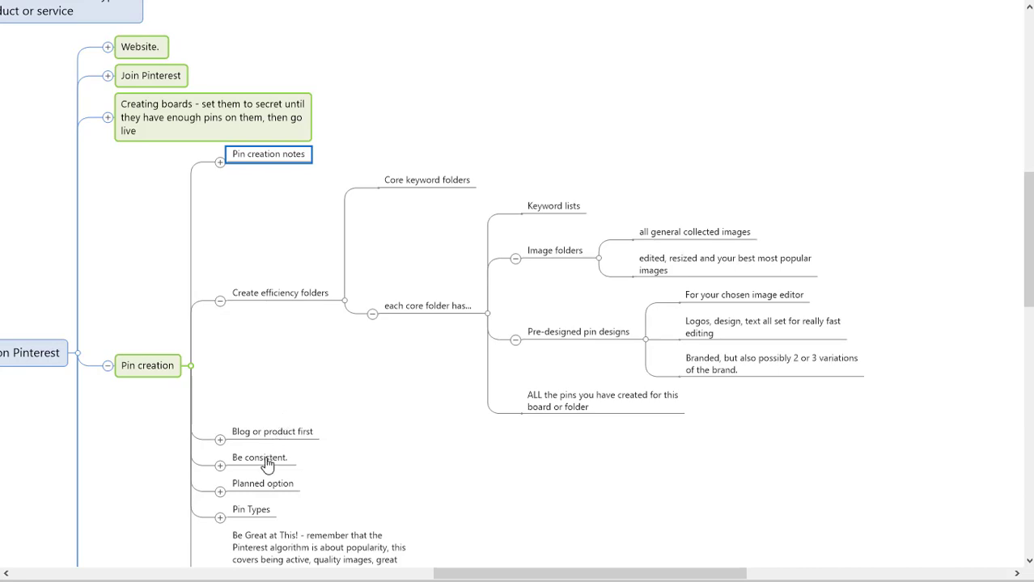
left_click(219, 440)
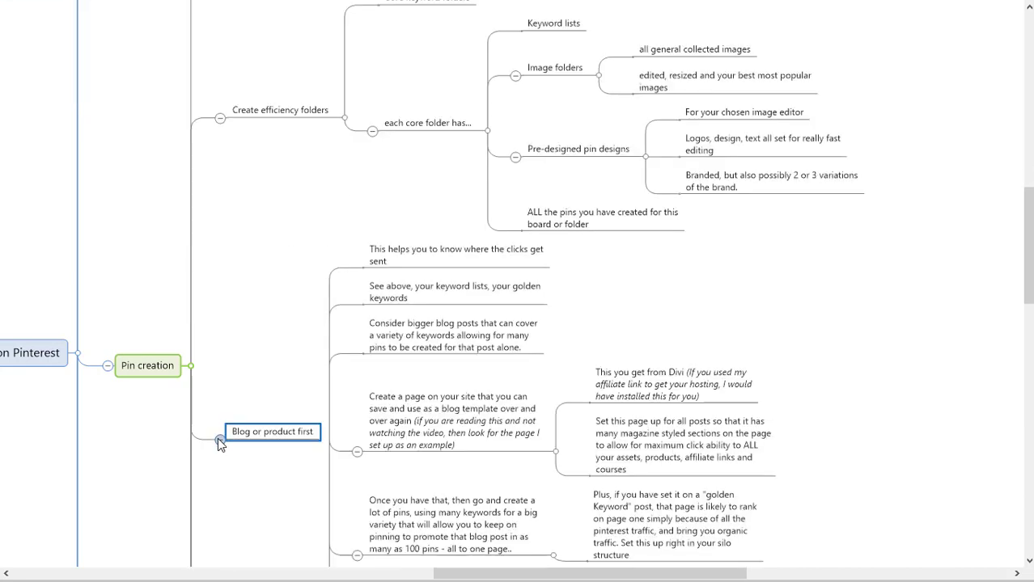
left_click(219, 439)
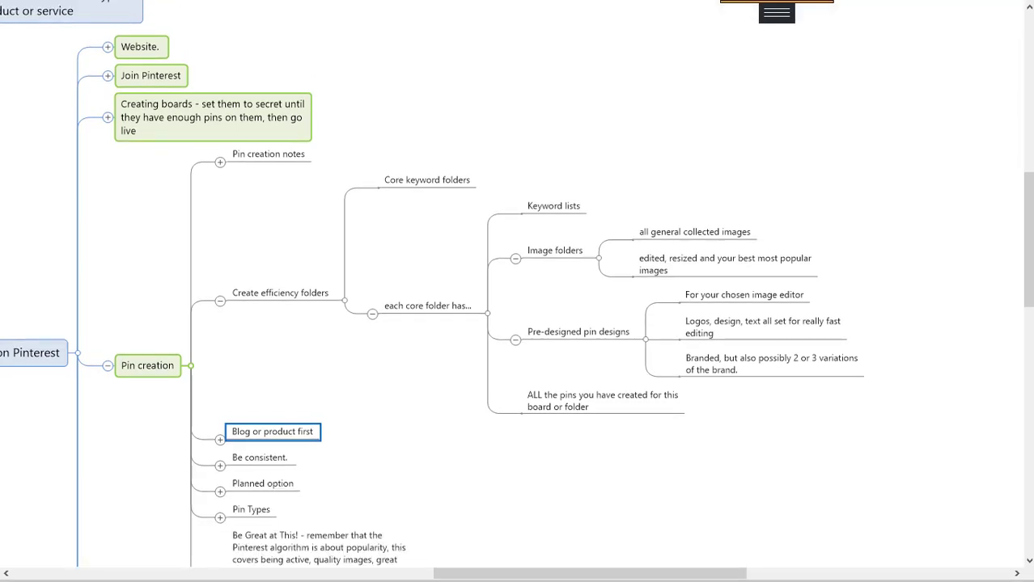
Step: Switch to File Explorer and open the Shop pins folder inside Board pins
key("alt+Tab")
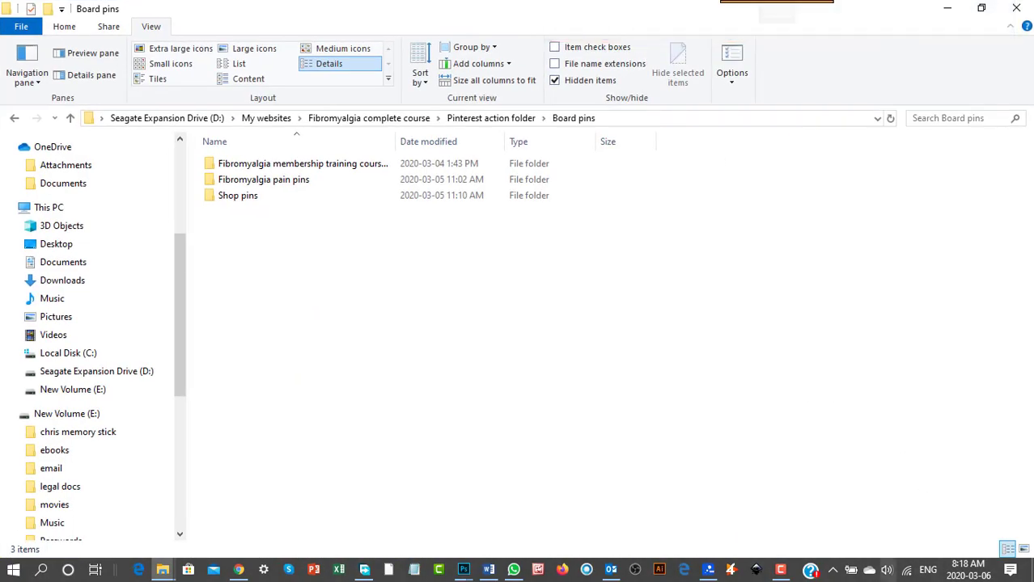
left_click(259, 199)
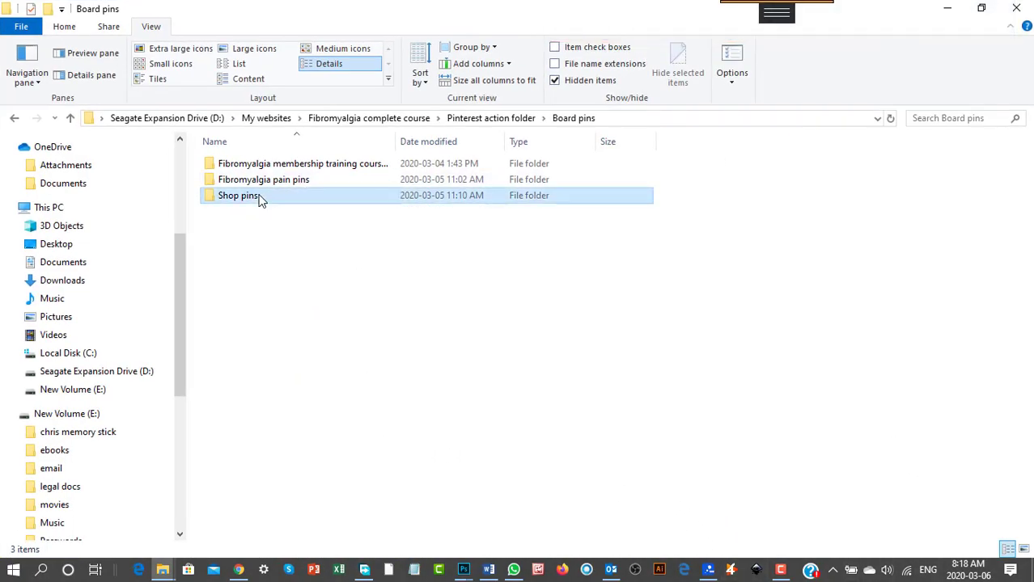
double_click(259, 200)
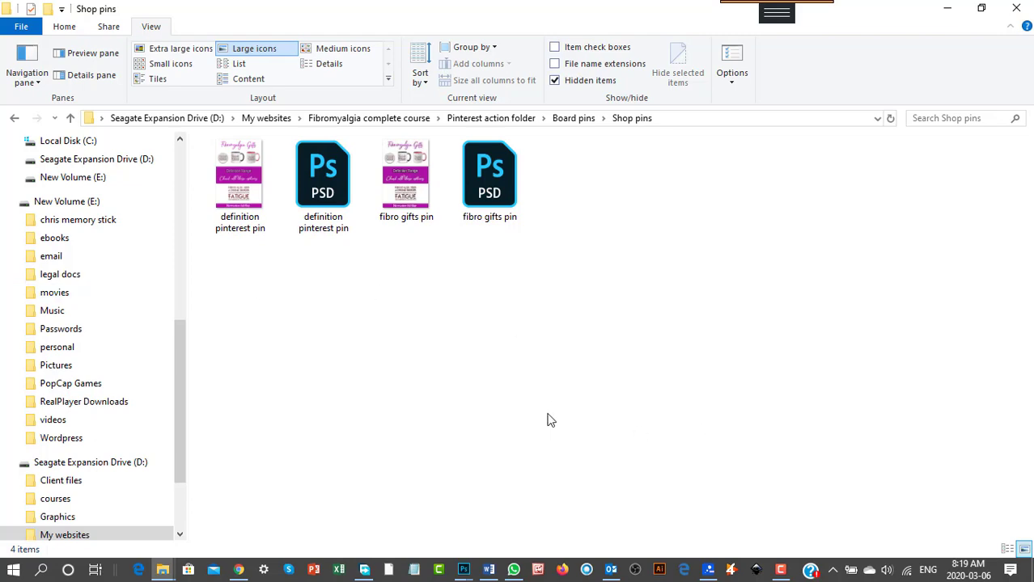
Step: Switch to the browser, stop the running stopwatch and close its tab
left_click(239, 570)
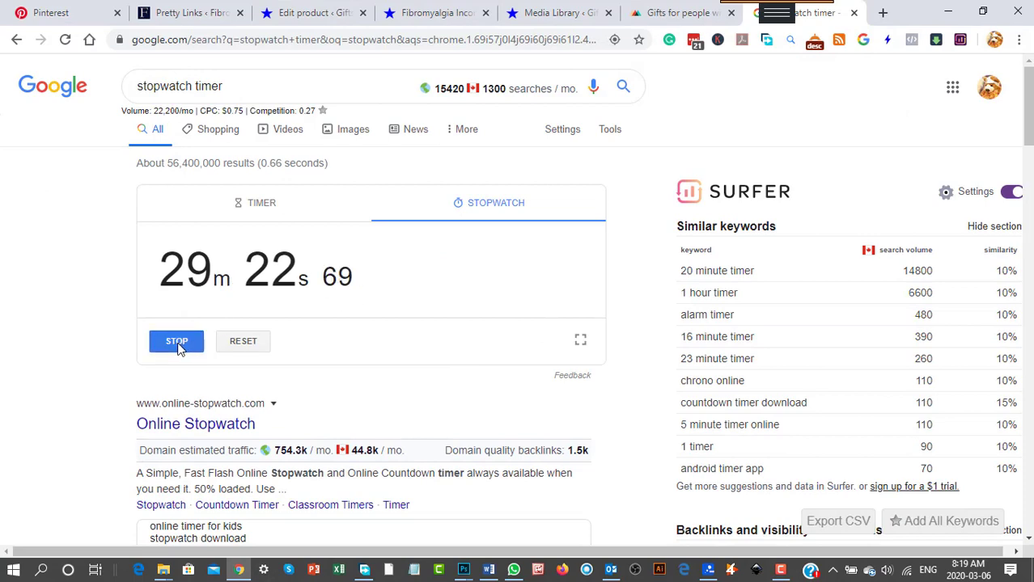
left_click(178, 342)
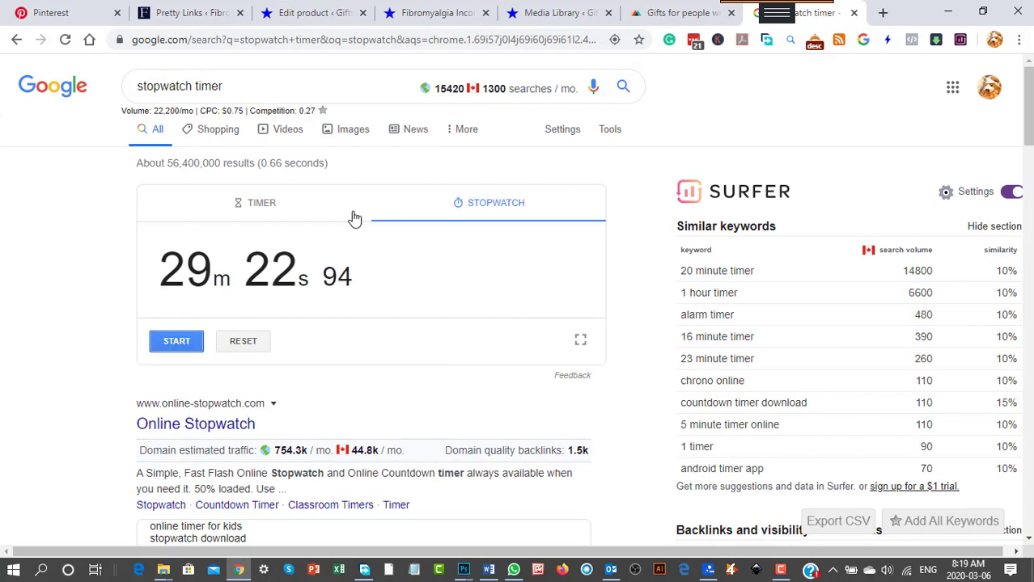
left_click(853, 12)
Step: View the gallery images on the Fibromyalgia Income Club – Basic Pillow product page one by one, and minimize the browser
left_click(648, 14)
left_click(508, 13)
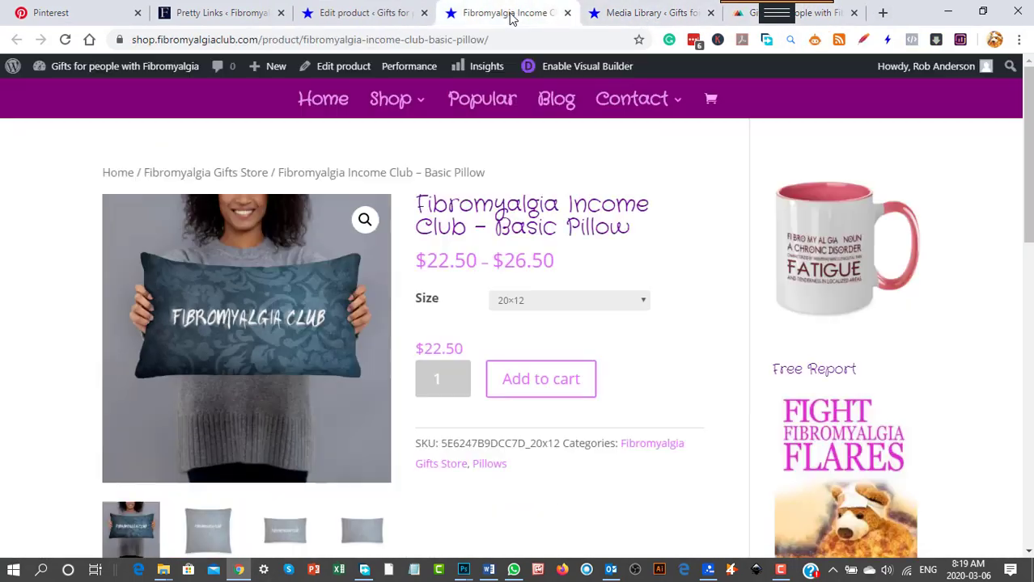
scroll(648, 403, "down", 2)
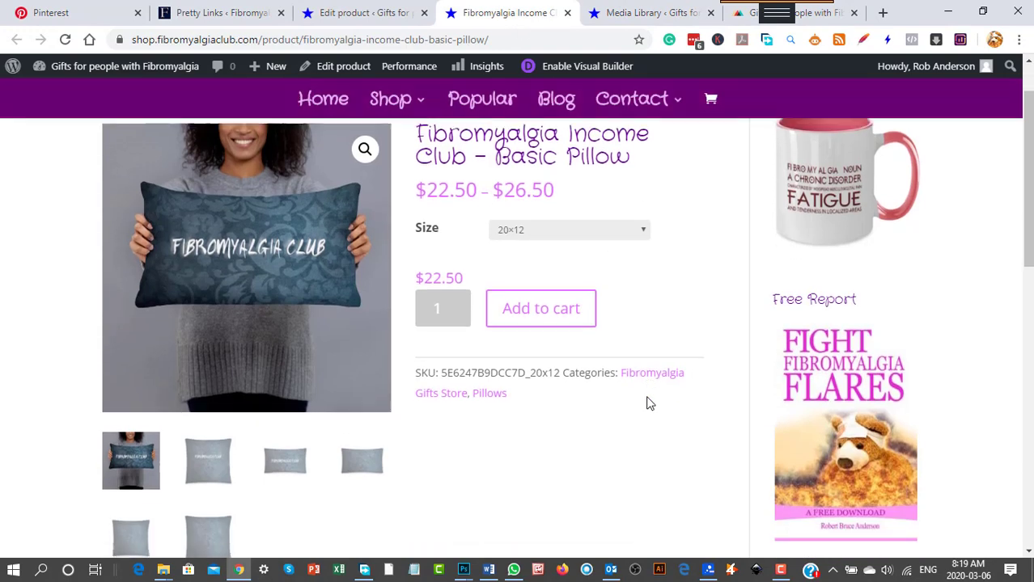
scroll(645, 403, "down", 2)
scroll(259, 368, "up", 2)
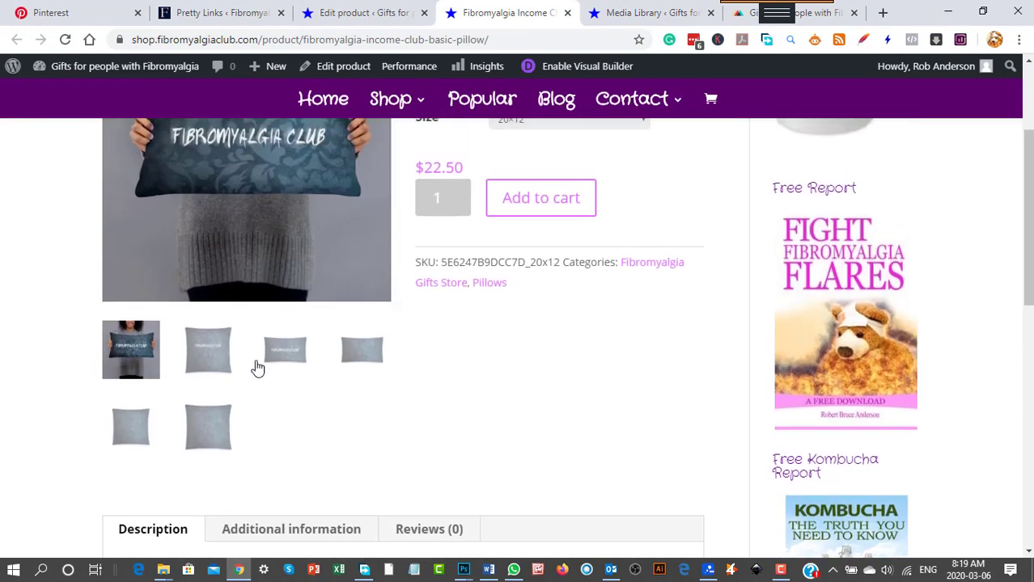
left_click(206, 359)
scroll(445, 410, "up", 2)
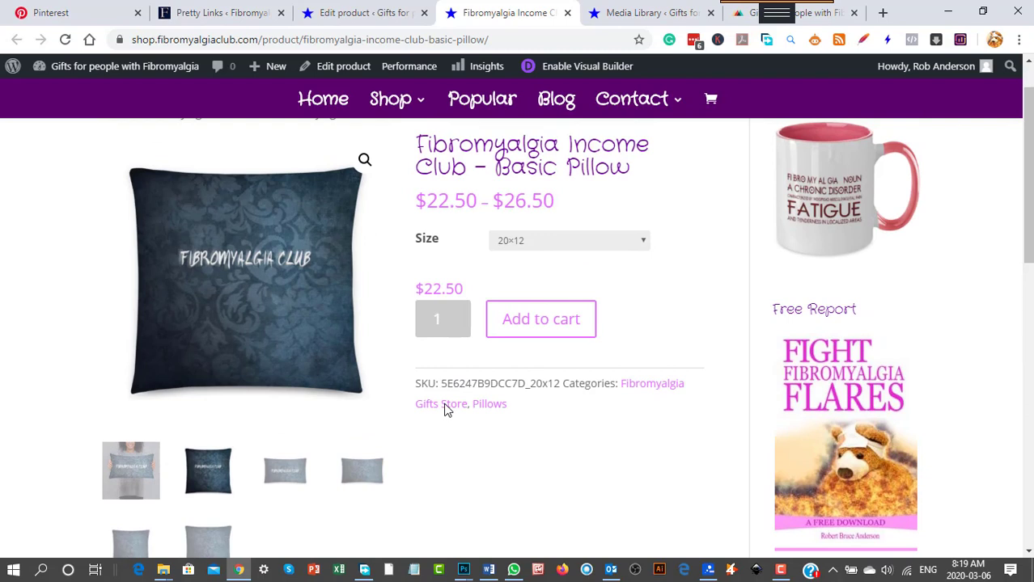
left_click(291, 470)
left_click(360, 471)
left_click(131, 543)
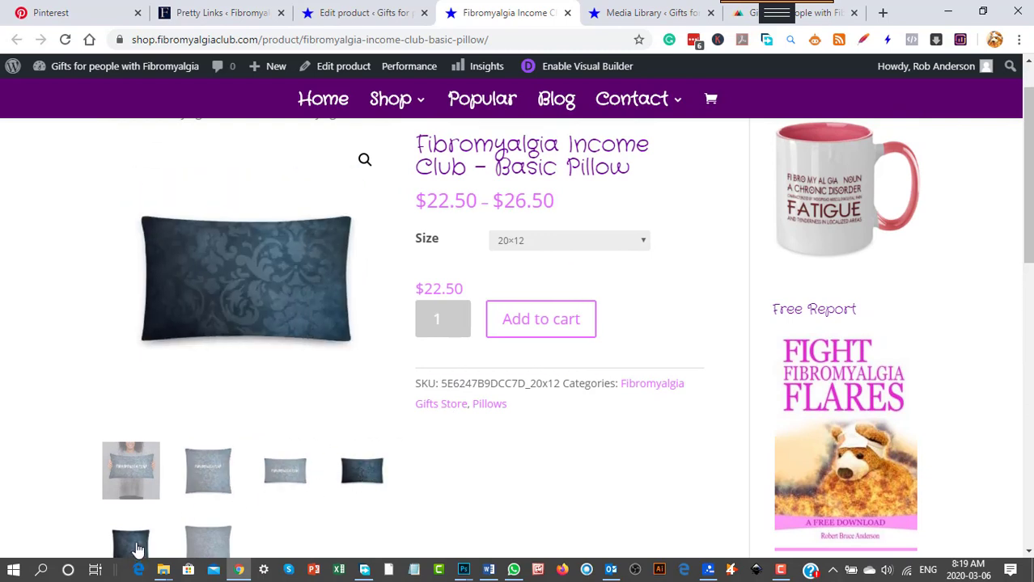
left_click(205, 544)
scroll(657, 465, "up", 1)
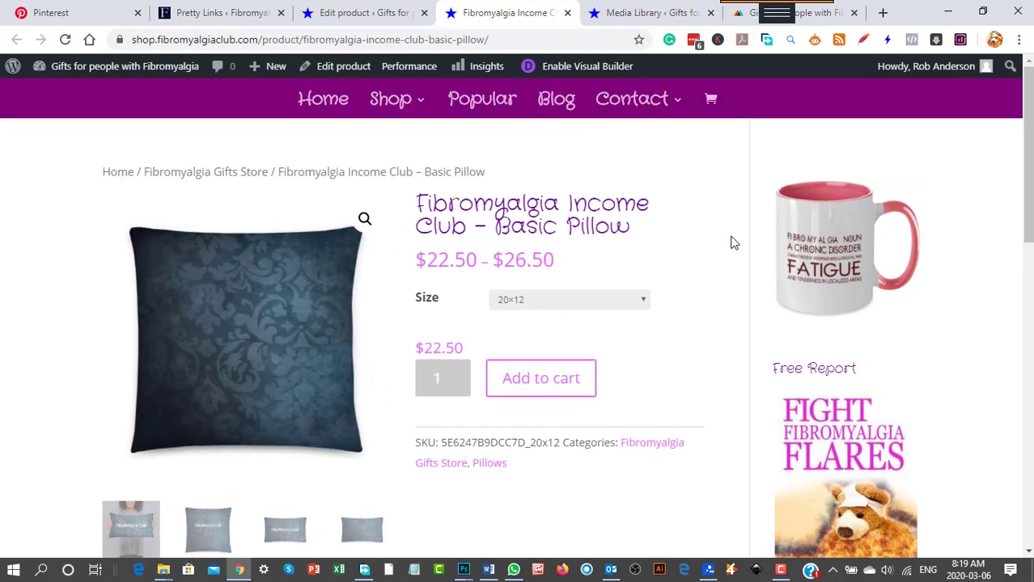
left_click(946, 13)
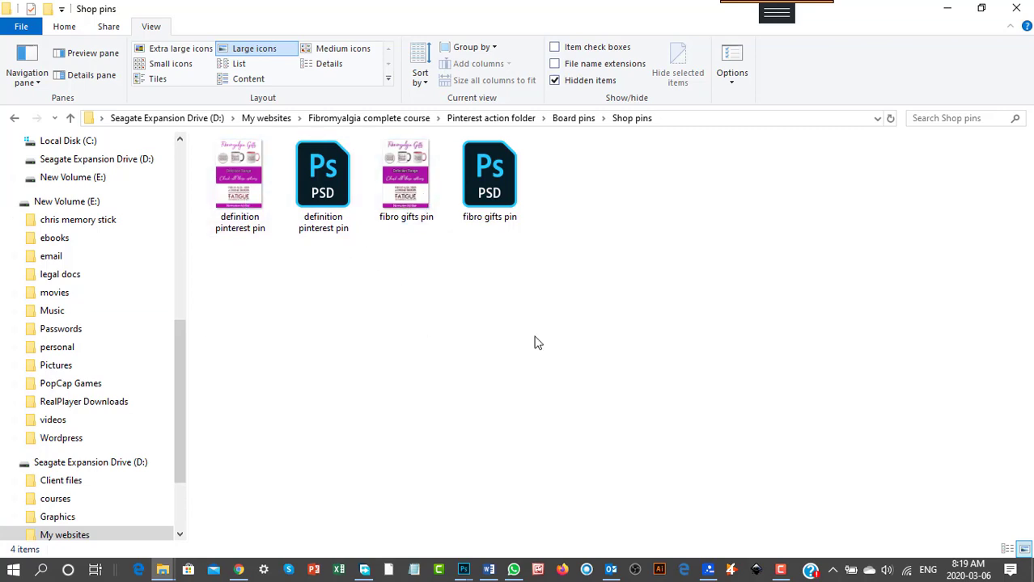
Step: Open the "definition pinterest pin" PSD in Photoshop, dock its window among the other documents and fit the whole pin on screen
mouse_move(463, 566)
left_click(345, 194)
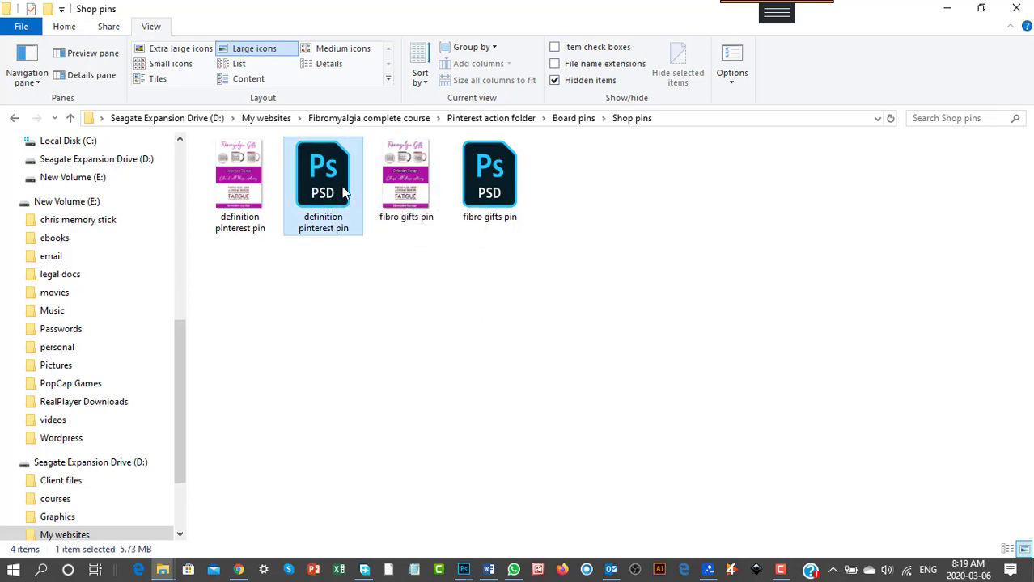
double_click(345, 193)
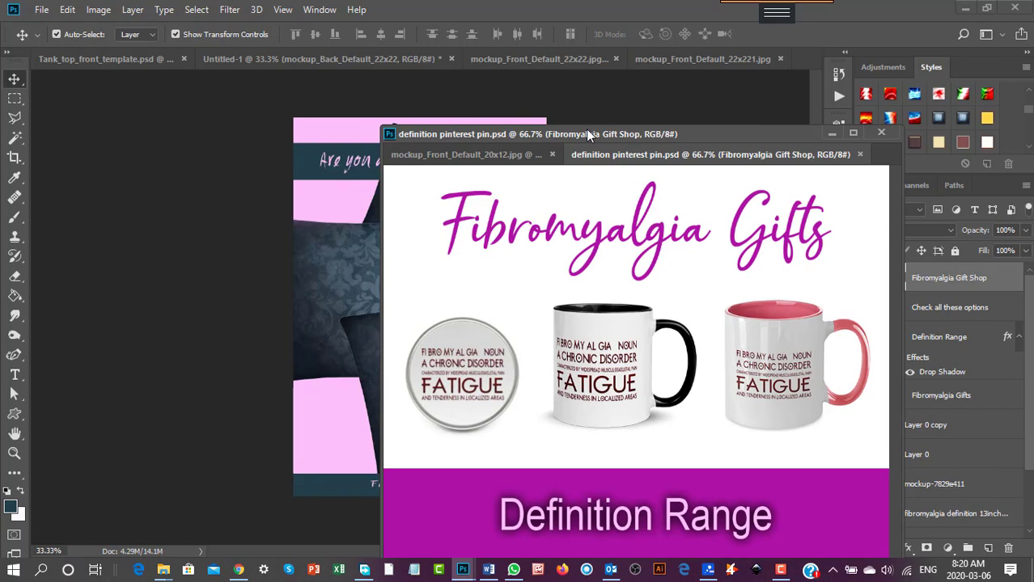
left_click_drag(585, 129, 561, 93)
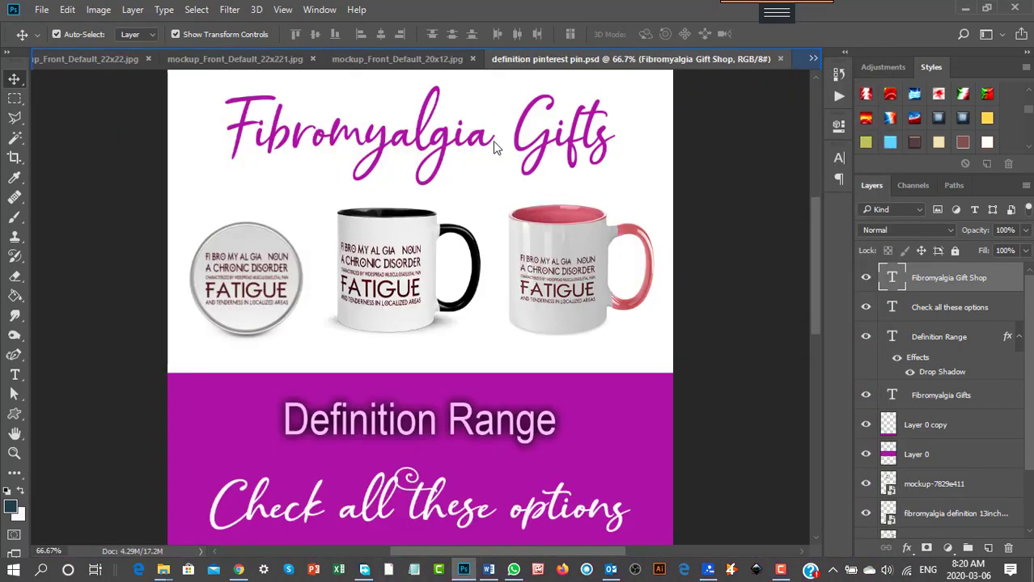
scroll(532, 363, "down", 3)
scroll(531, 362, "up", 2)
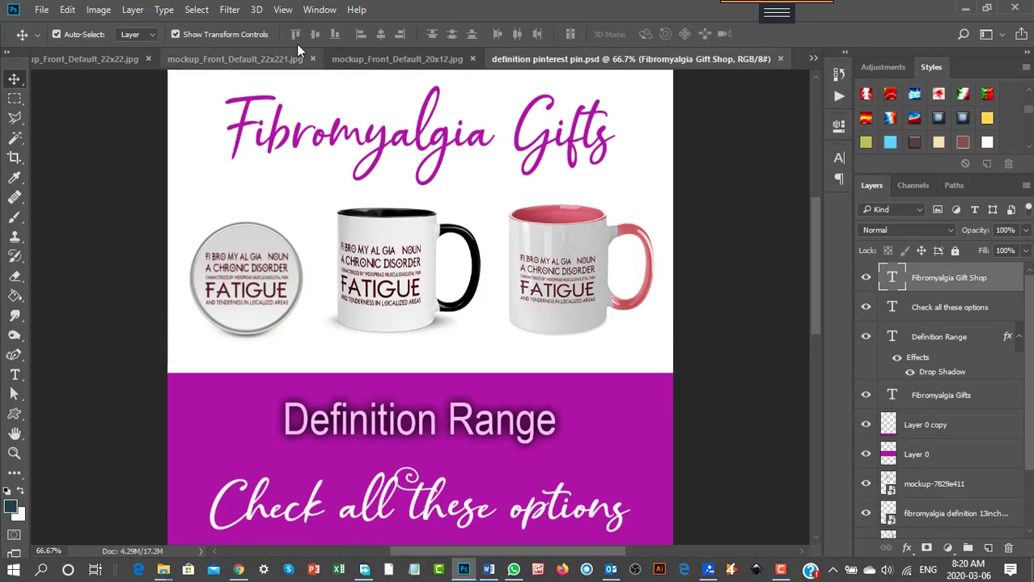
left_click(283, 11)
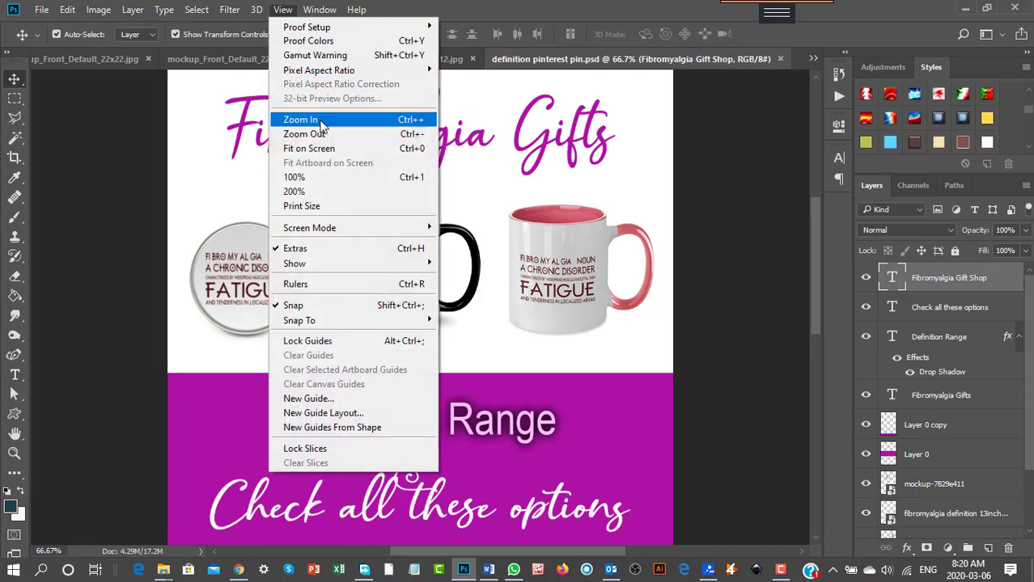
left_click(307, 148)
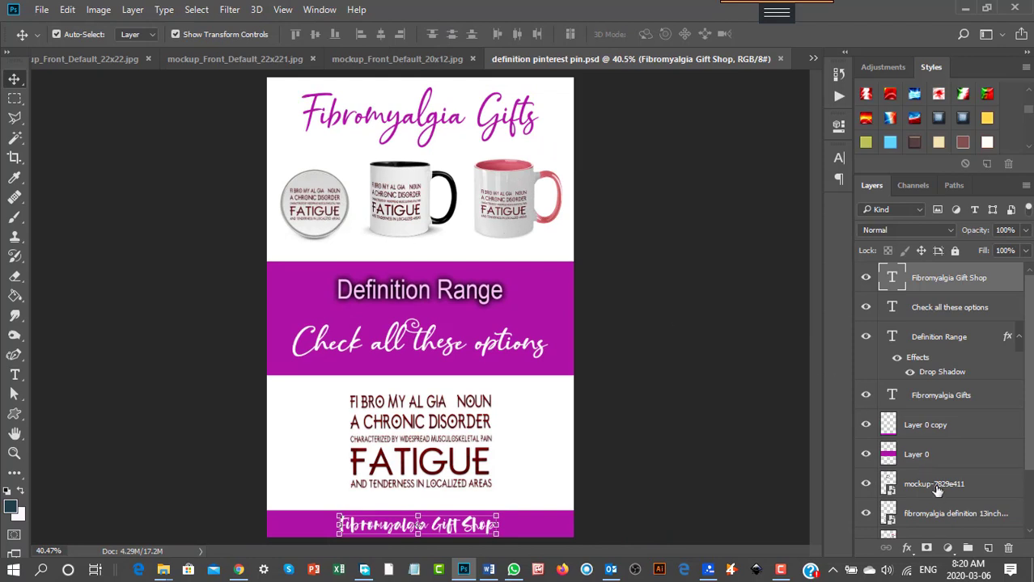
Step: Delete the four product image layers, from mockup-7829e411 down to 45154-300x300, leaving only the text, bands and background
scroll(936, 487, "down", 2)
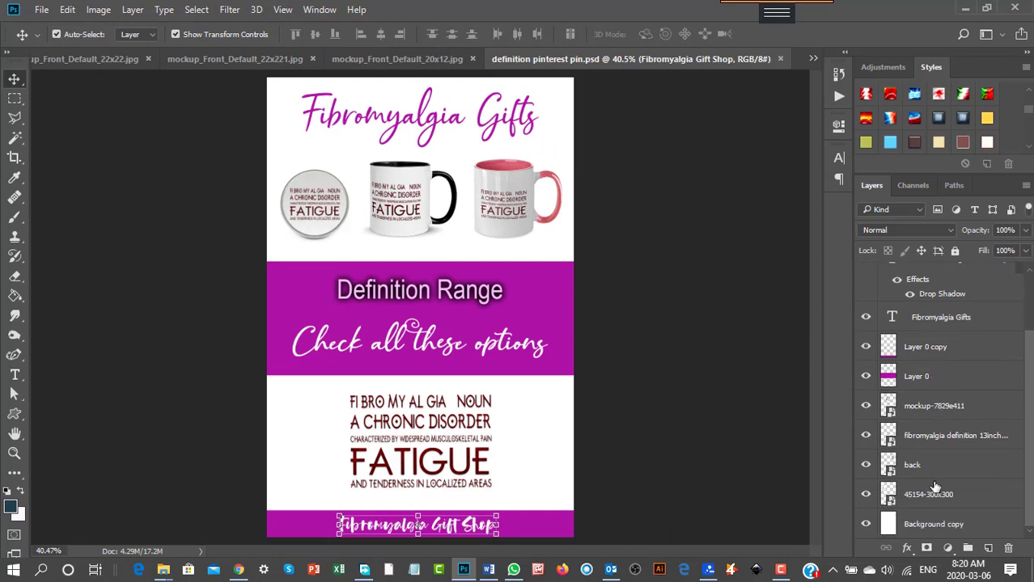
left_click(932, 410)
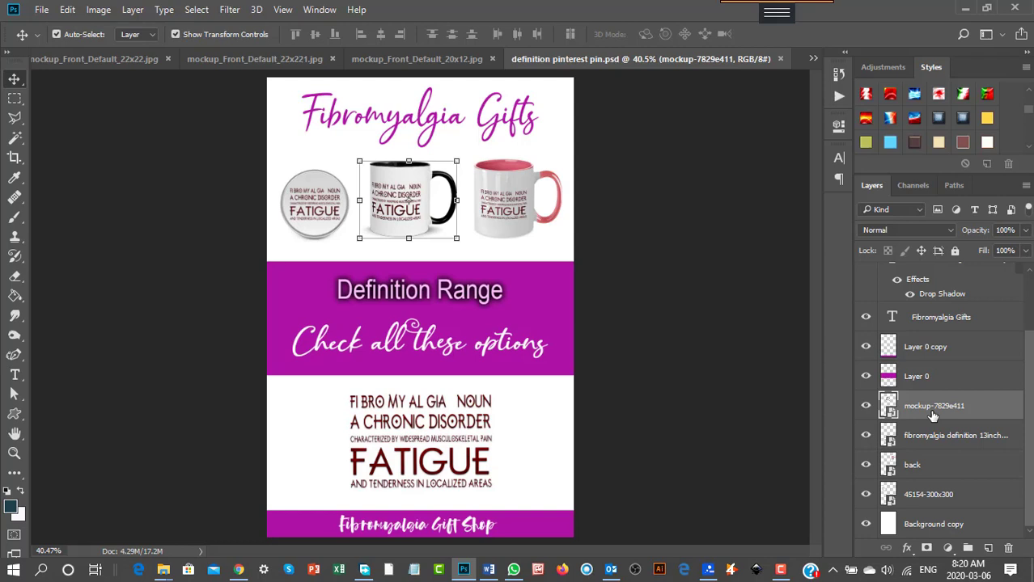
key("Delete")
key("Delete")
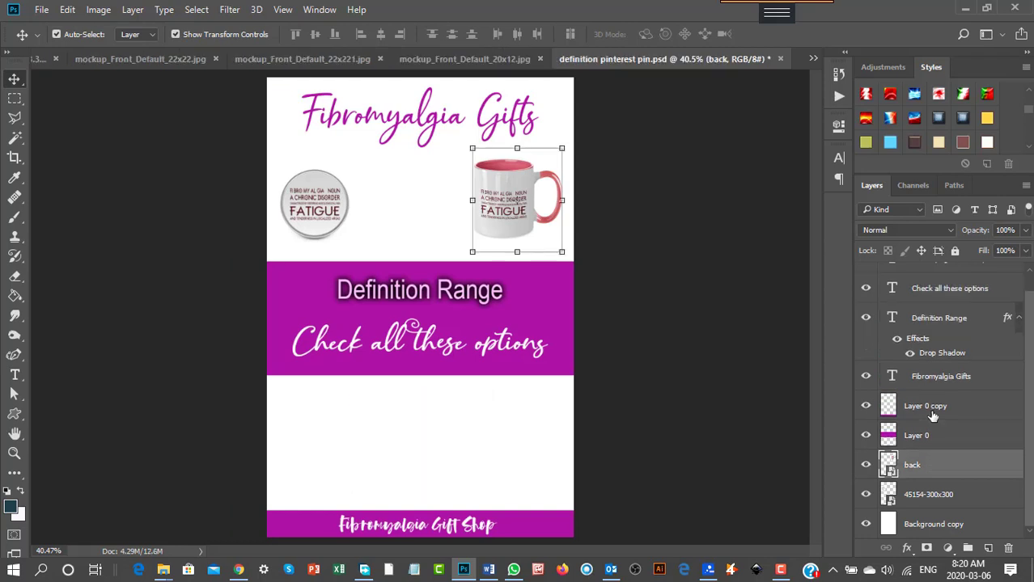
key("Delete")
key("Delete")
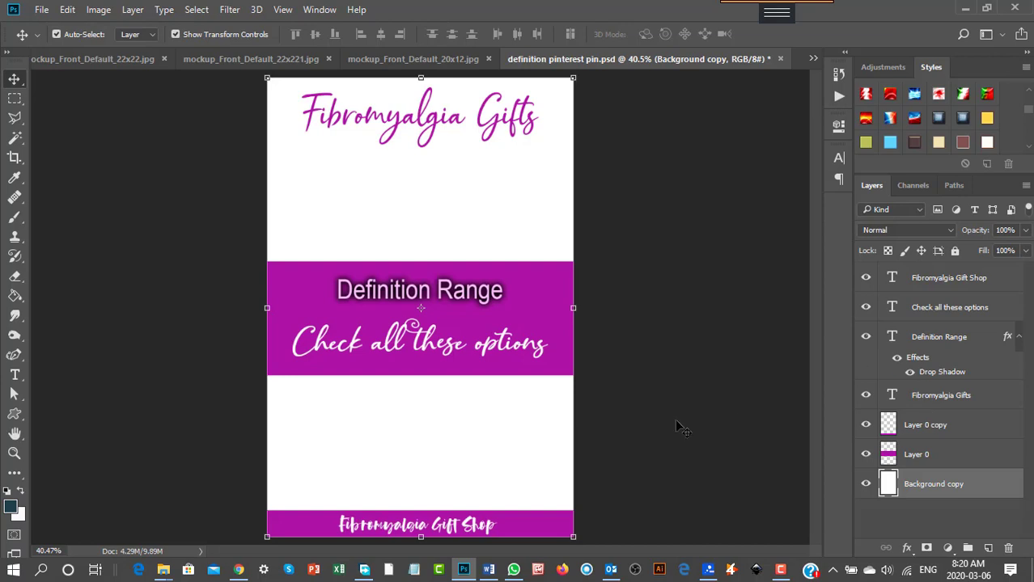
Step: Delete the Layer 0 purple band behind the middle text and dismiss the SUPERAntiSpyware update notification
left_click(963, 459)
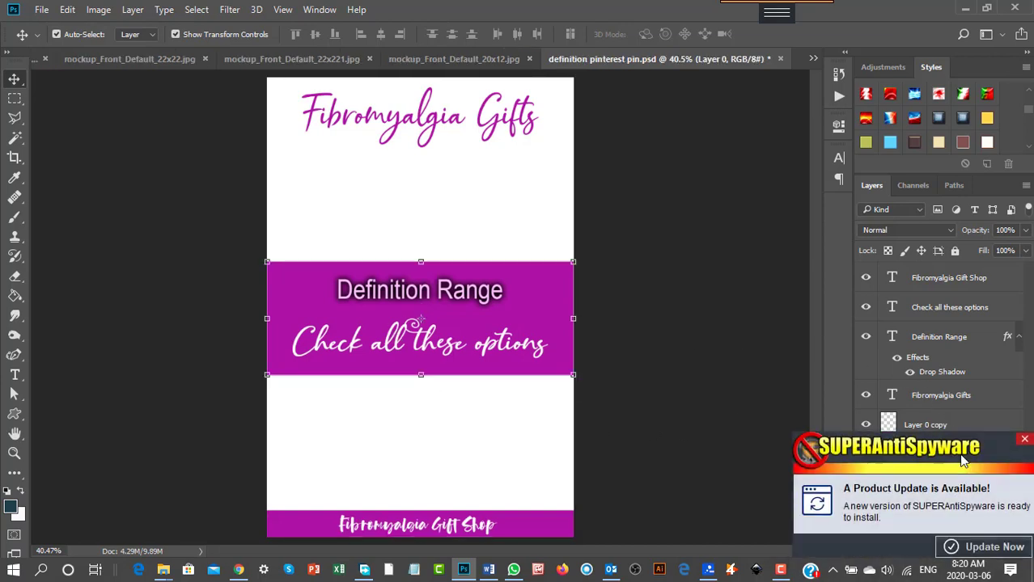
key("Delete")
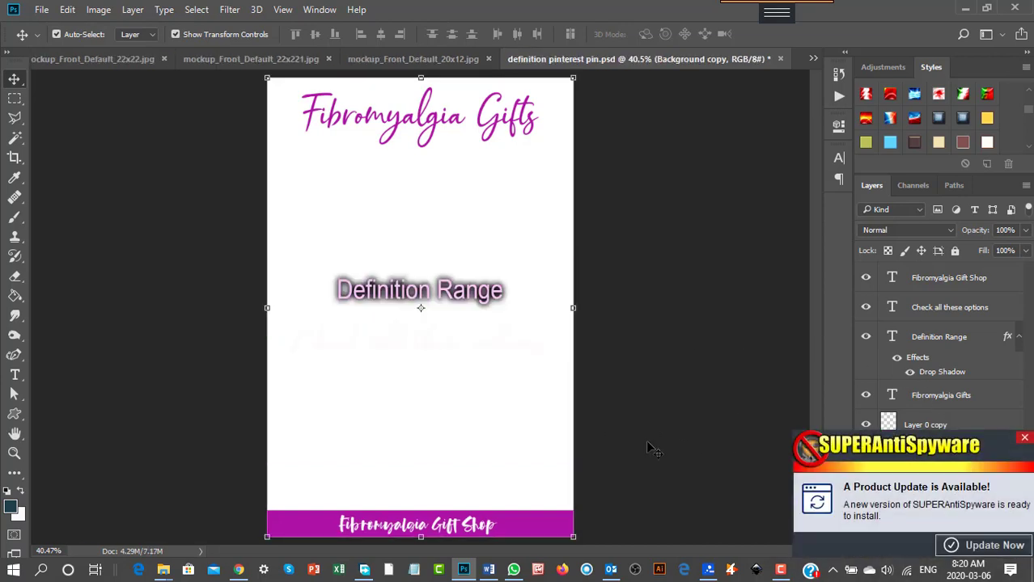
left_click(1023, 438)
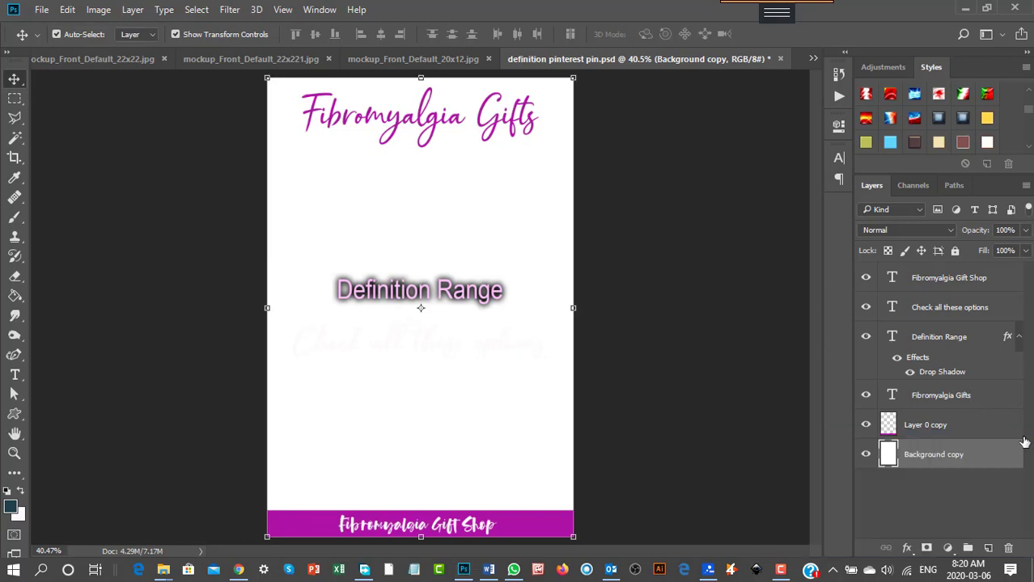
Step: Duplicate the bottom purple band layer, Layer 0 copy, as Layer 0 copy 2 in the same document
left_click(941, 340)
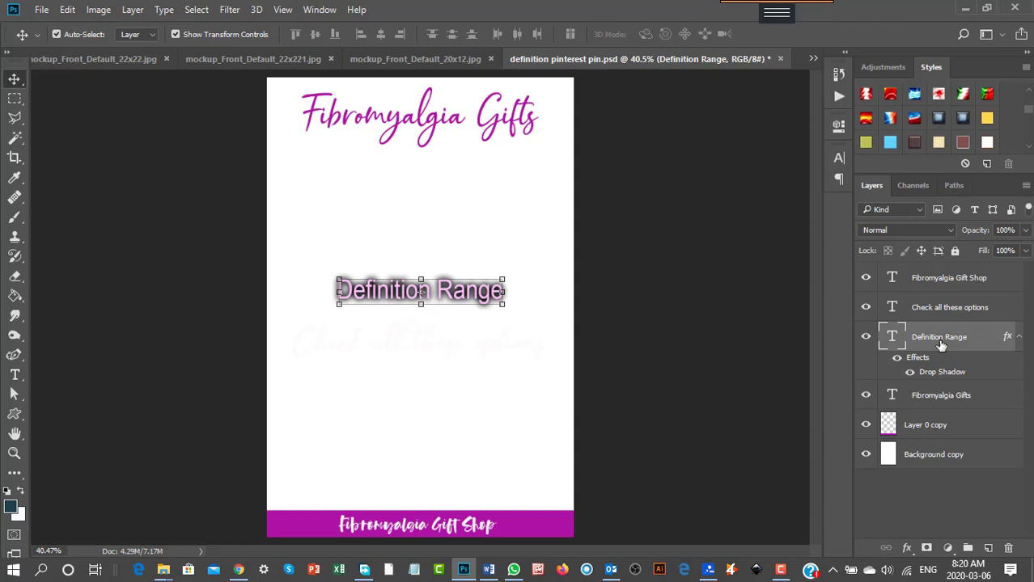
left_click(955, 427)
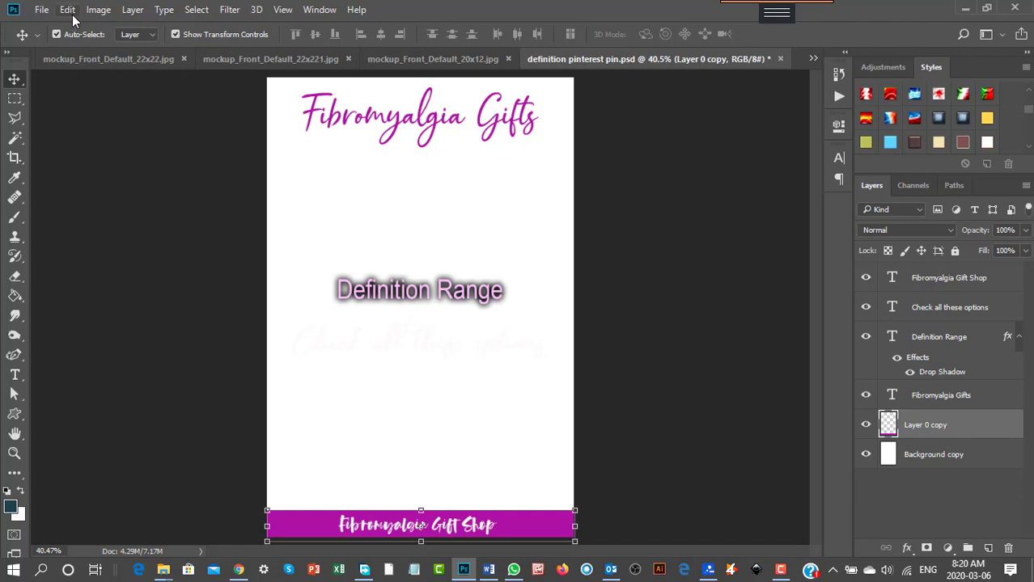
left_click(131, 10)
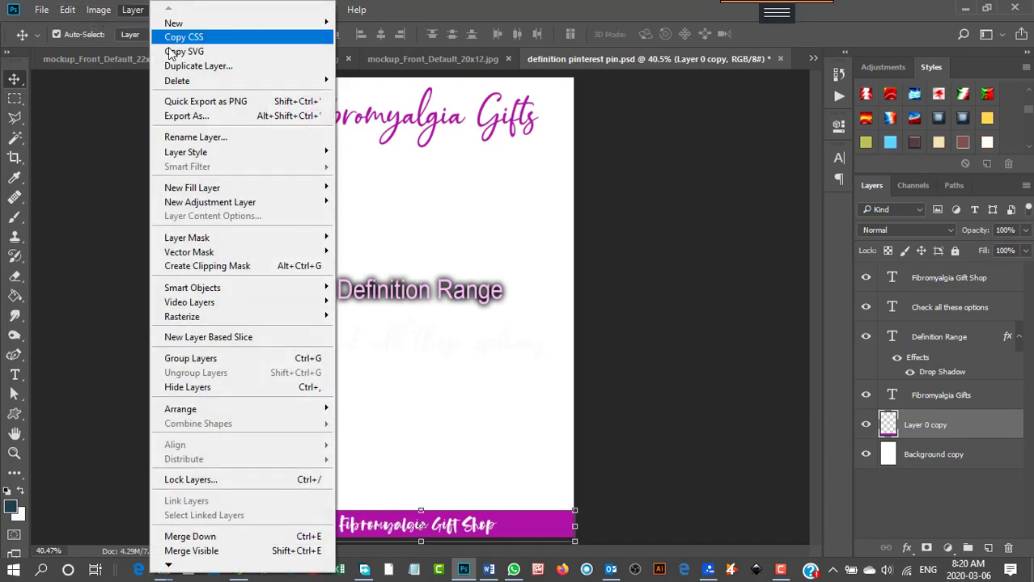
left_click(194, 65)
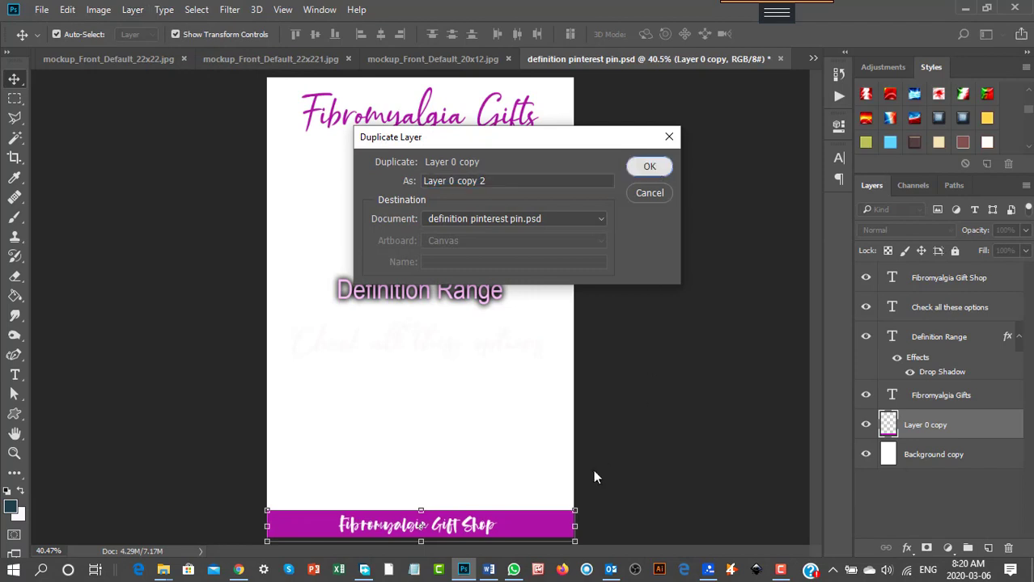
key("Return")
Step: Move the duplicated band behind the middle text, stretch its height to about 311%, and raise "Check all these options" onto it
left_click_drag(528, 523, 574, 241)
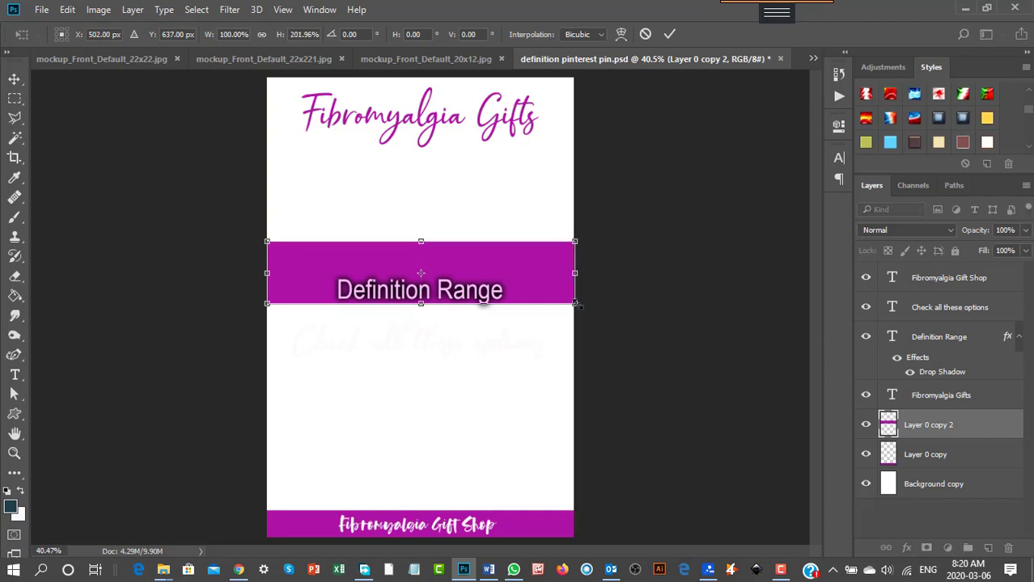
left_click_drag(574, 305, 576, 338)
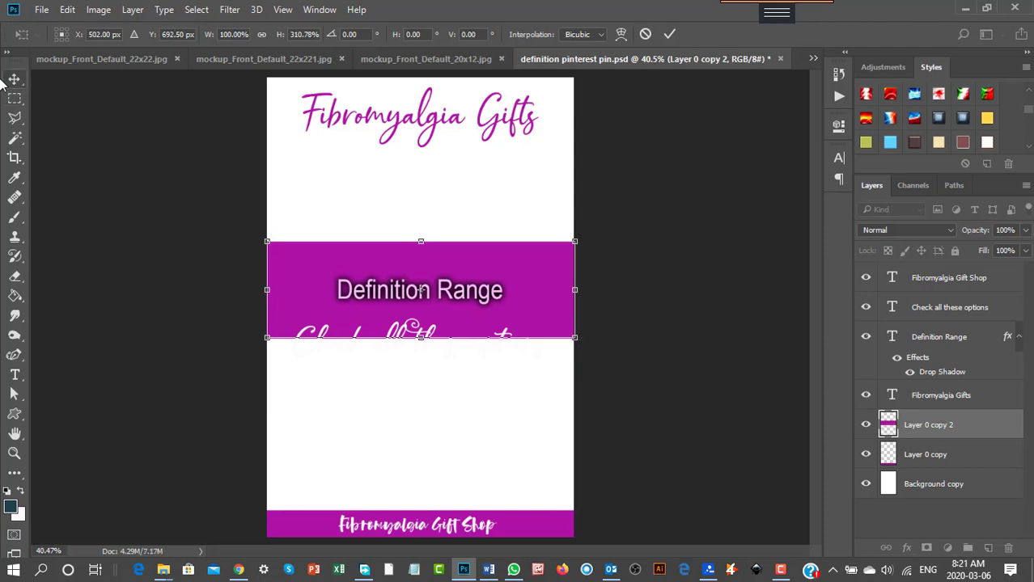
left_click(13, 79)
left_click(442, 228)
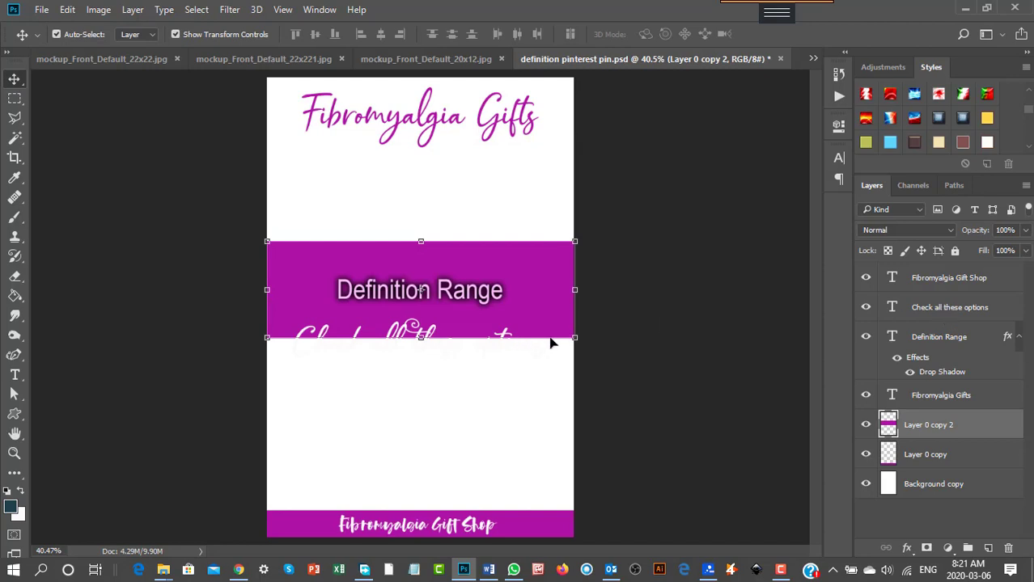
left_click(922, 311)
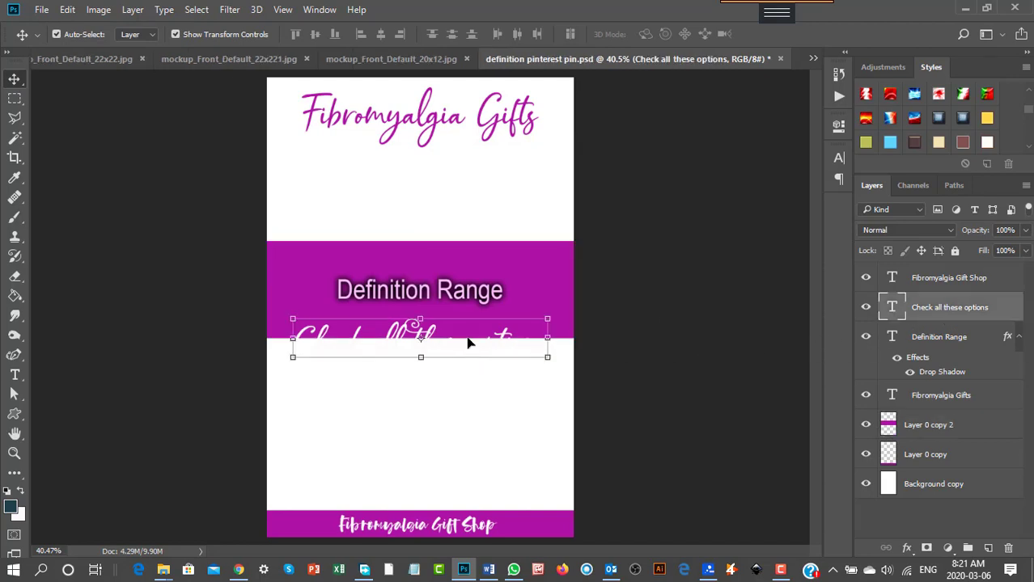
left_click_drag(467, 344, 467, 313)
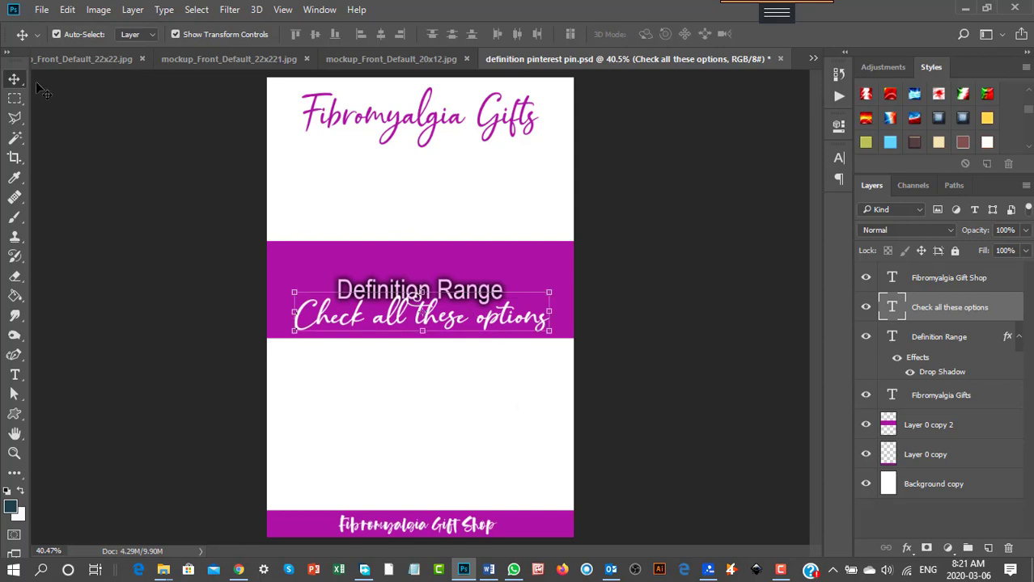
Step: Replace the "Definition Range" text with "Fibromyalgia Pillow"
left_click(948, 338)
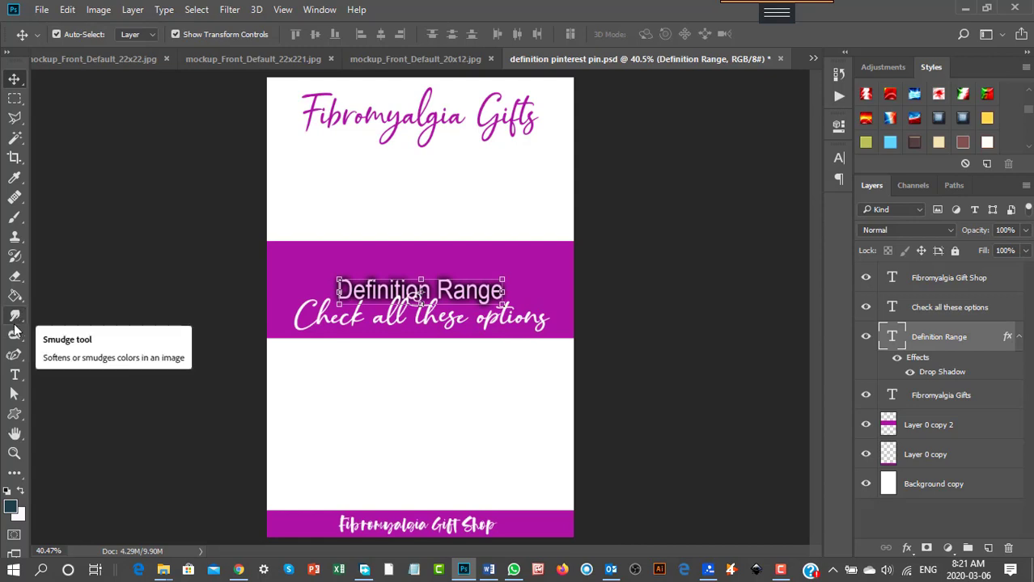
left_click(14, 374)
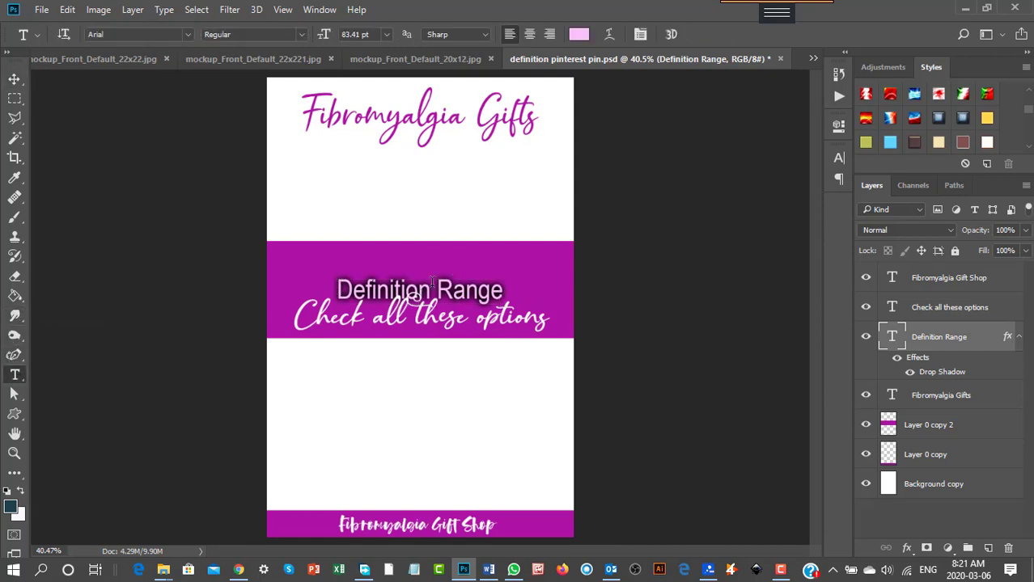
left_click(413, 317)
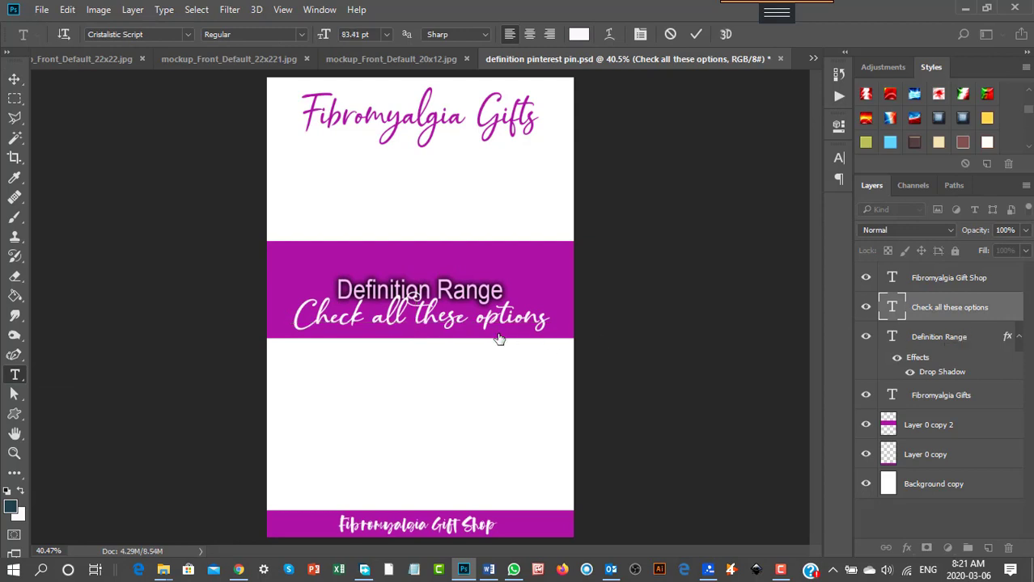
left_click(451, 280)
left_click(506, 292)
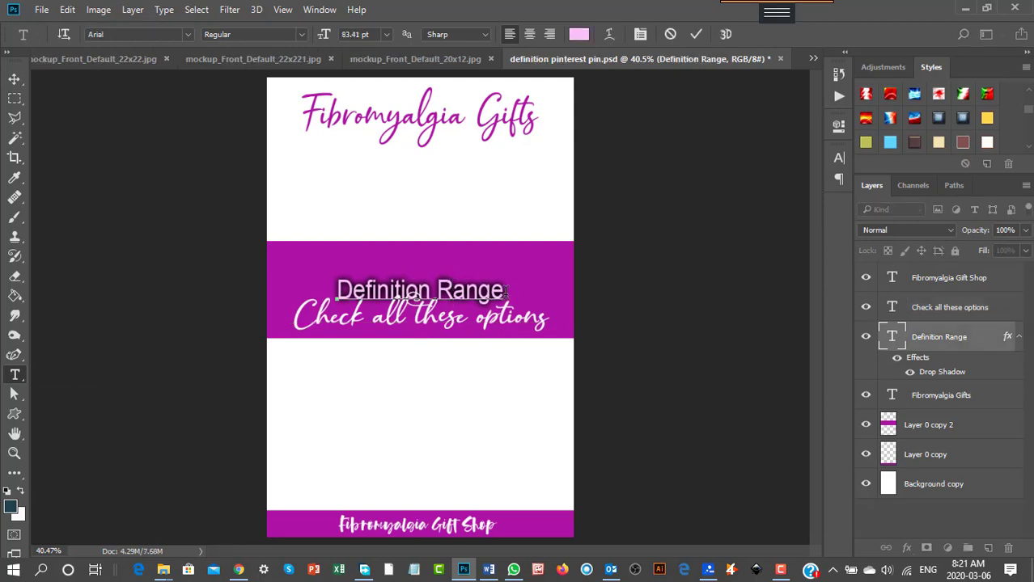
left_click_drag(507, 292, 234, 303)
type("Fibromya")
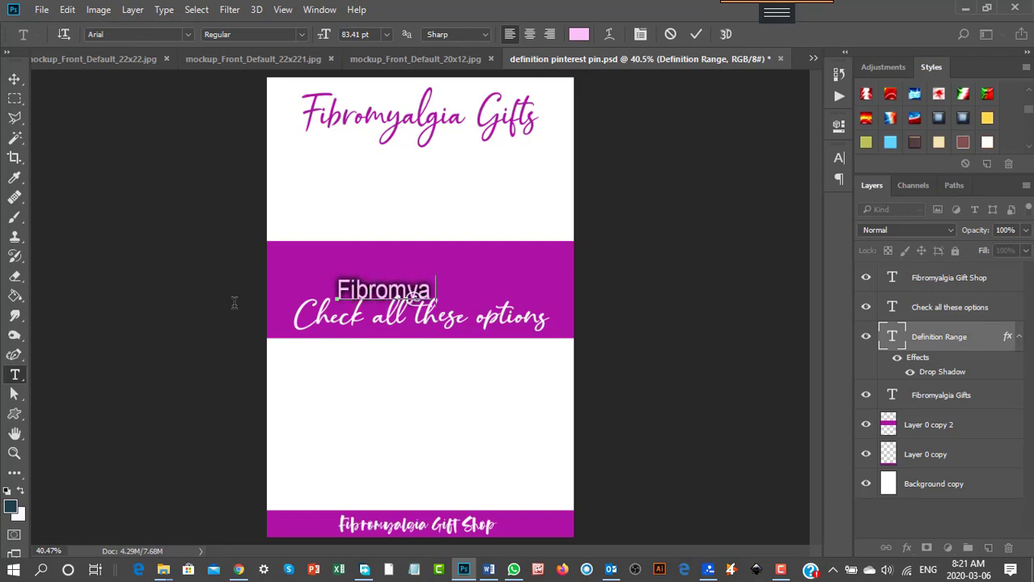
type("lgia Pillow")
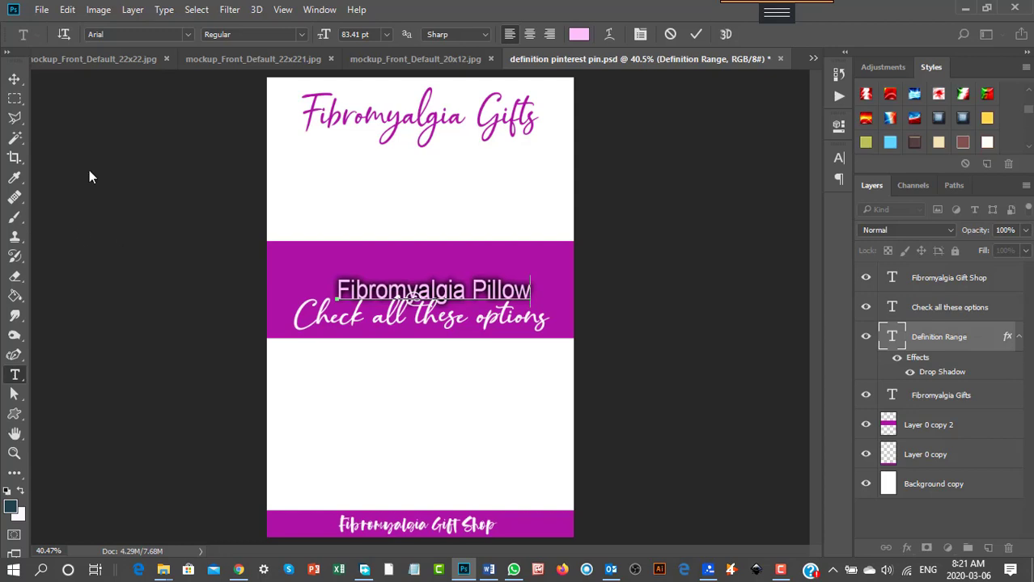
left_click(14, 79)
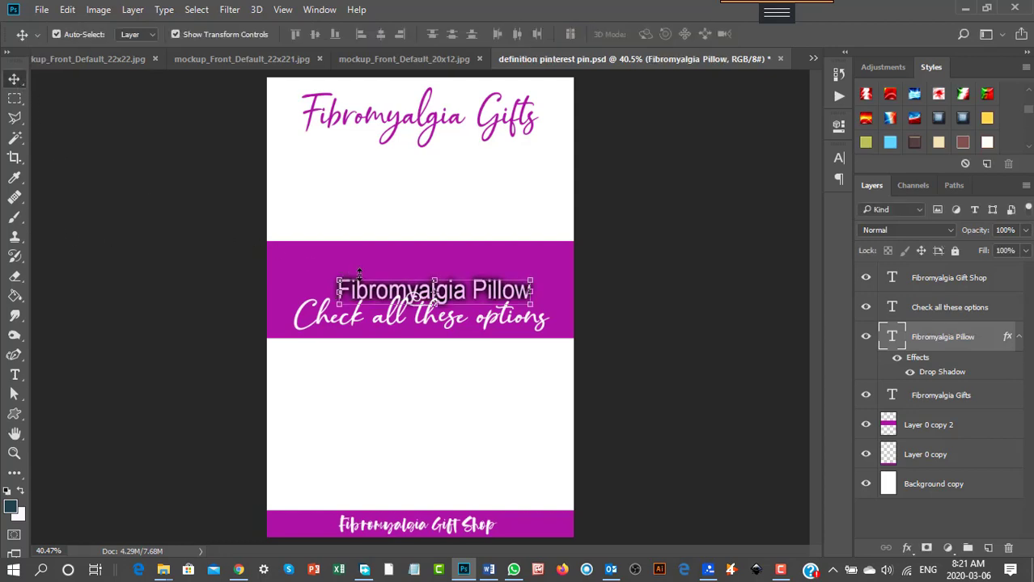
Step: Enlarge the "Fibromyalgia Pillow" text to about 127% width and 146% height, and close the mockup_Front_Default_20x12.jpg document
left_click_drag(337, 280, 302, 267)
left_click_drag(530, 267, 547, 258)
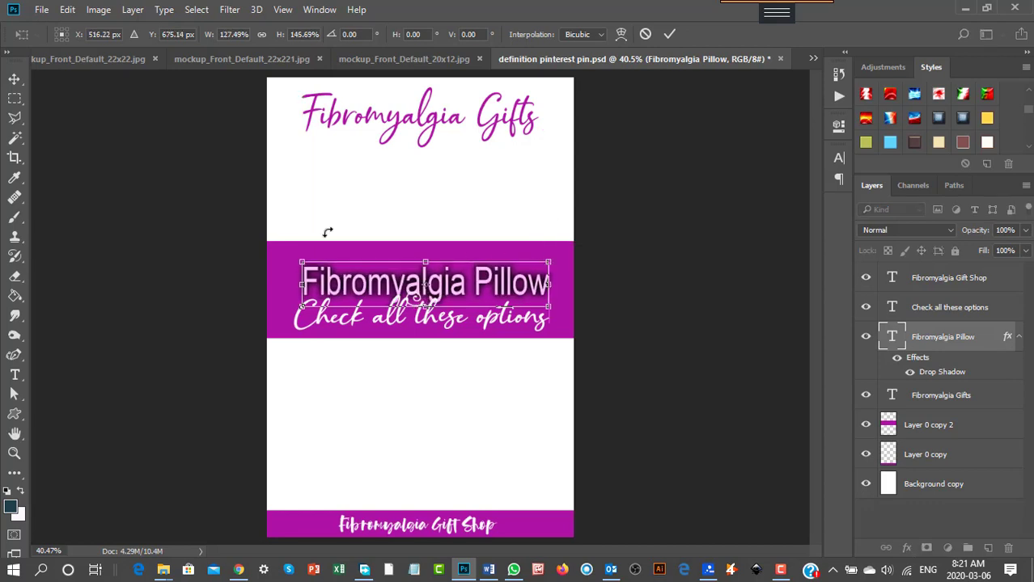
left_click(14, 79)
left_click(448, 229)
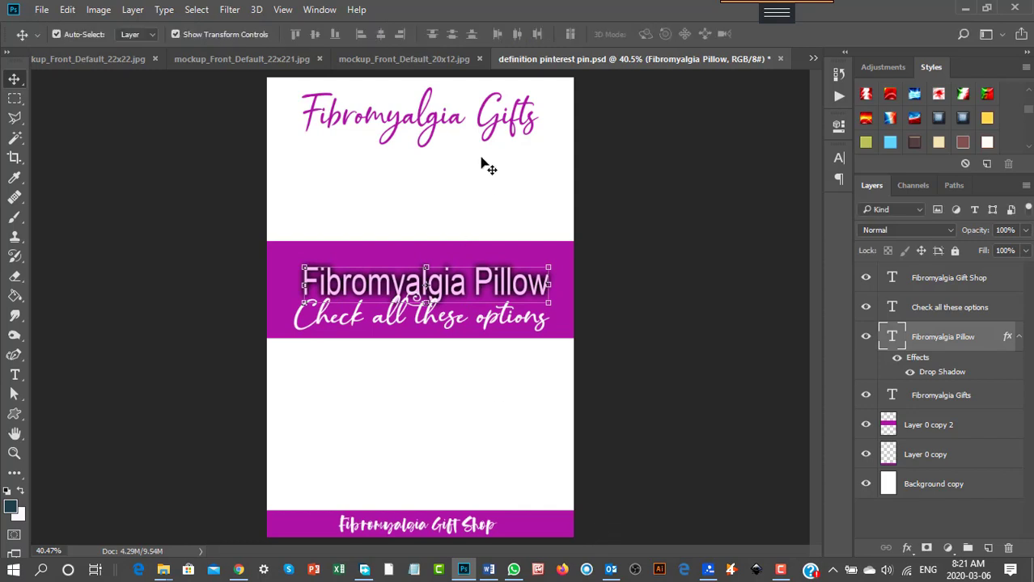
left_click(479, 59)
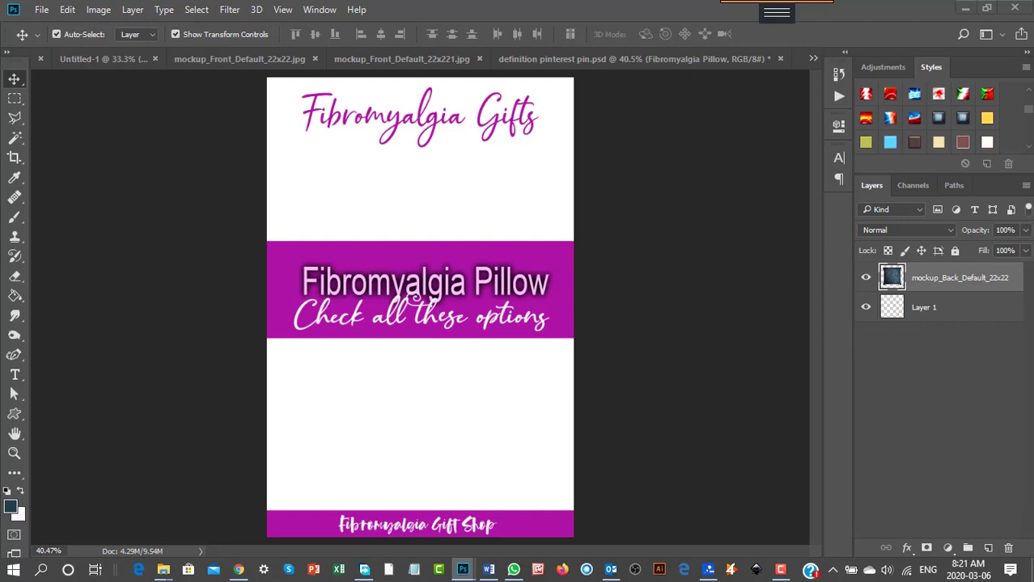
Step: Place the mockup_Back_Default_22x22 pillow on the lower half of the pin and erase the white strip above it
left_click_drag(388, 462, 402, 415)
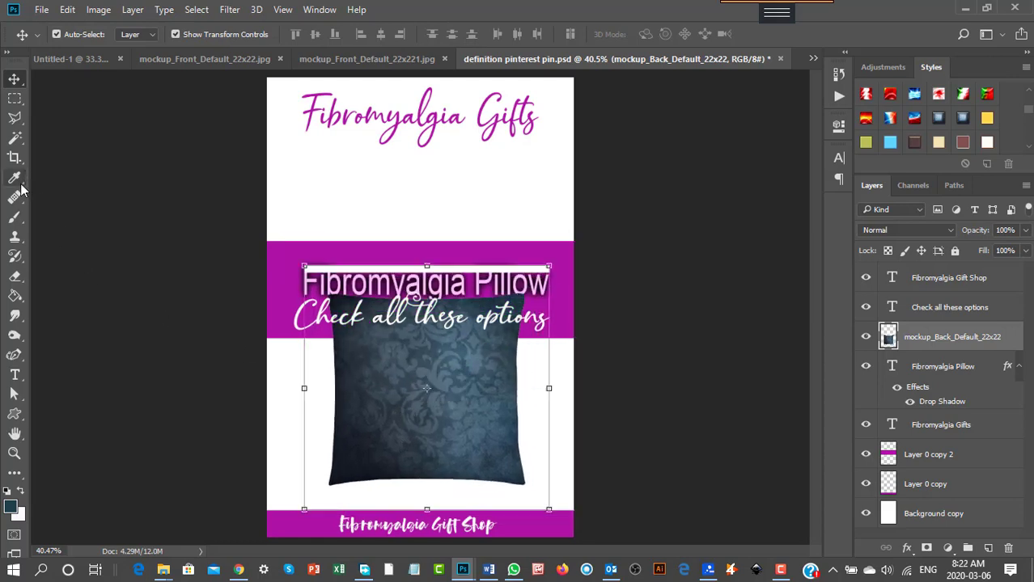
left_click(15, 276)
mouse_move(371, 259)
left_mouse_down()
mouse_move(540, 256)
mouse_move(286, 253)
mouse_move(584, 251)
mouse_move(303, 250)
mouse_move(570, 248)
left_mouse_up()
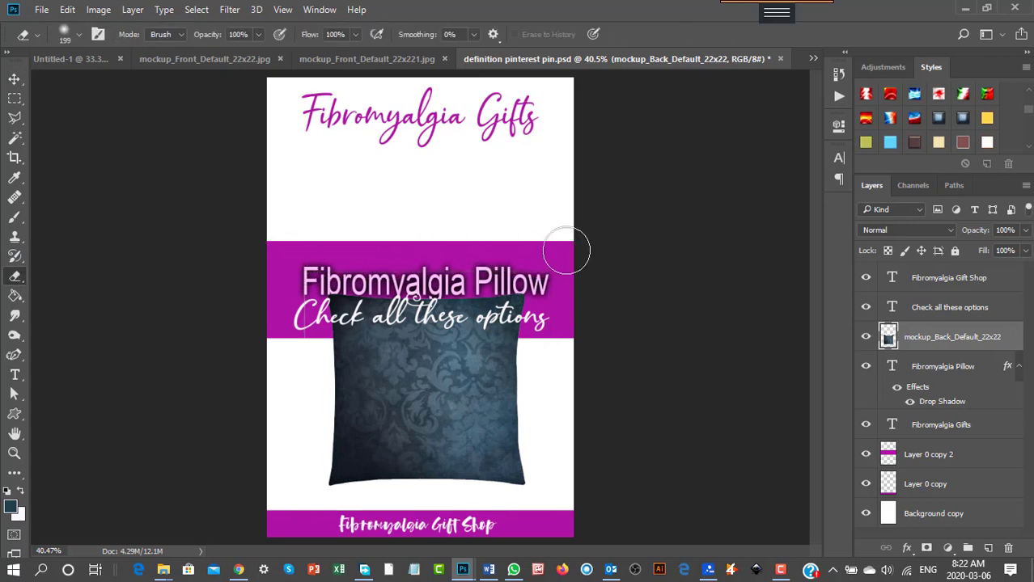
Step: Rotate the pillow about -22° and move it to the pin's lower-right corner, applying the transformation
left_click(14, 79)
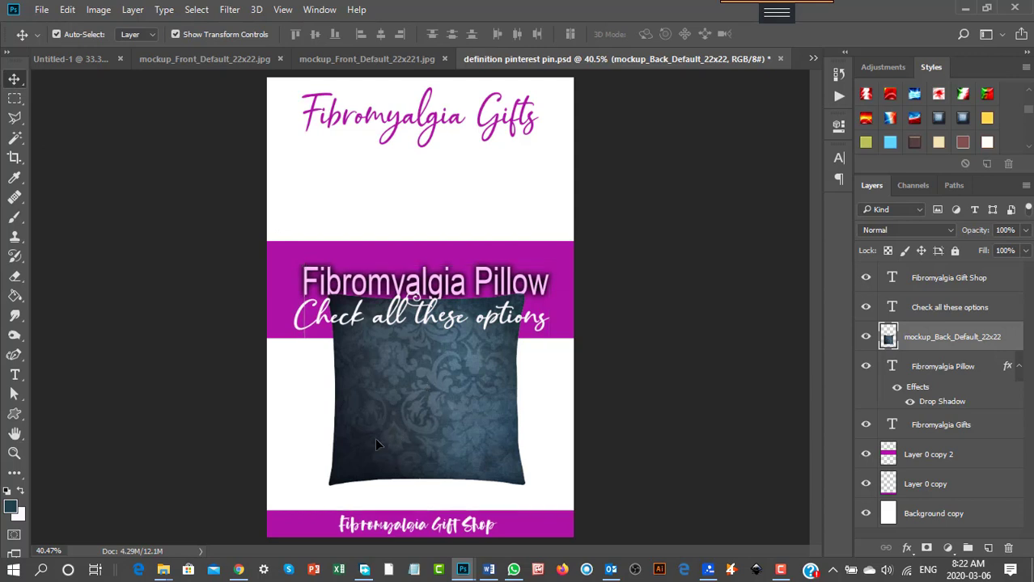
left_click_drag(374, 437, 398, 441)
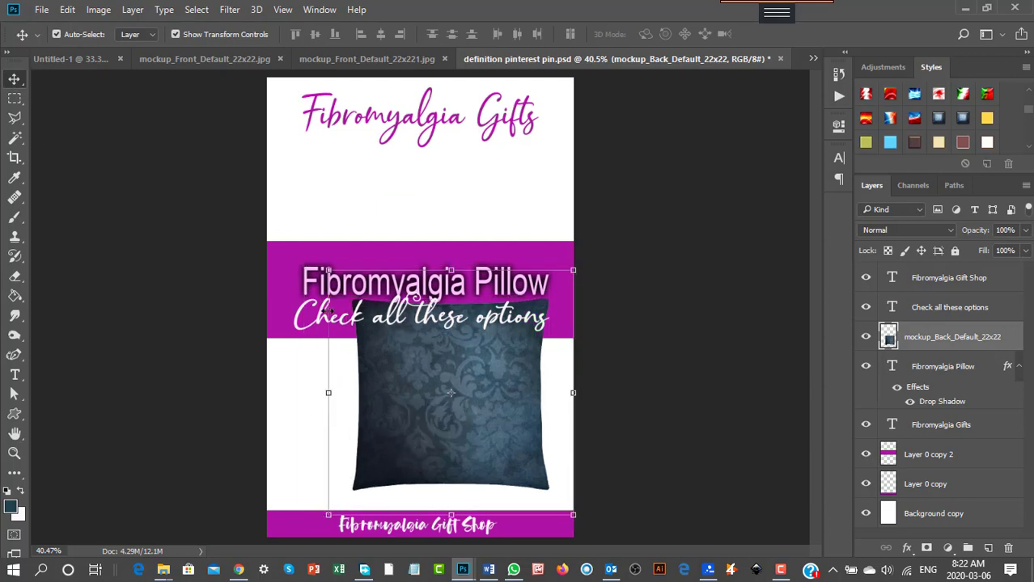
left_click_drag(316, 258, 287, 319)
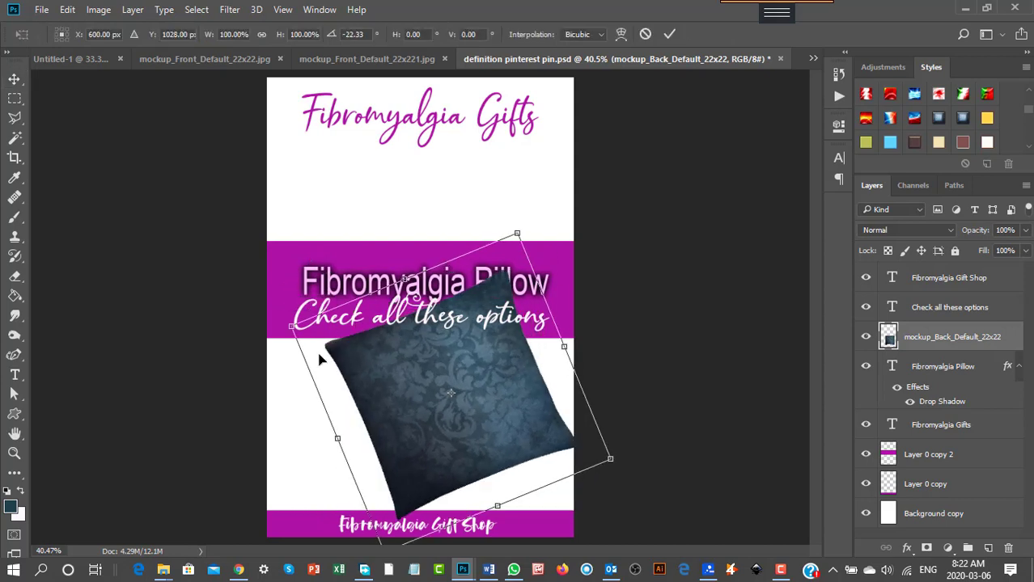
left_click_drag(443, 425, 489, 462)
left_click(14, 79)
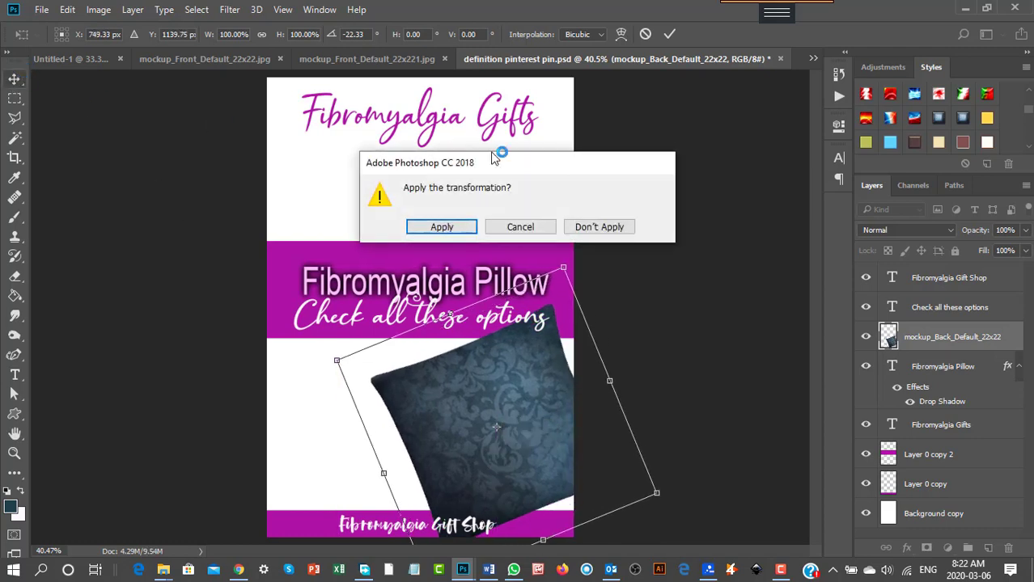
left_click(458, 227)
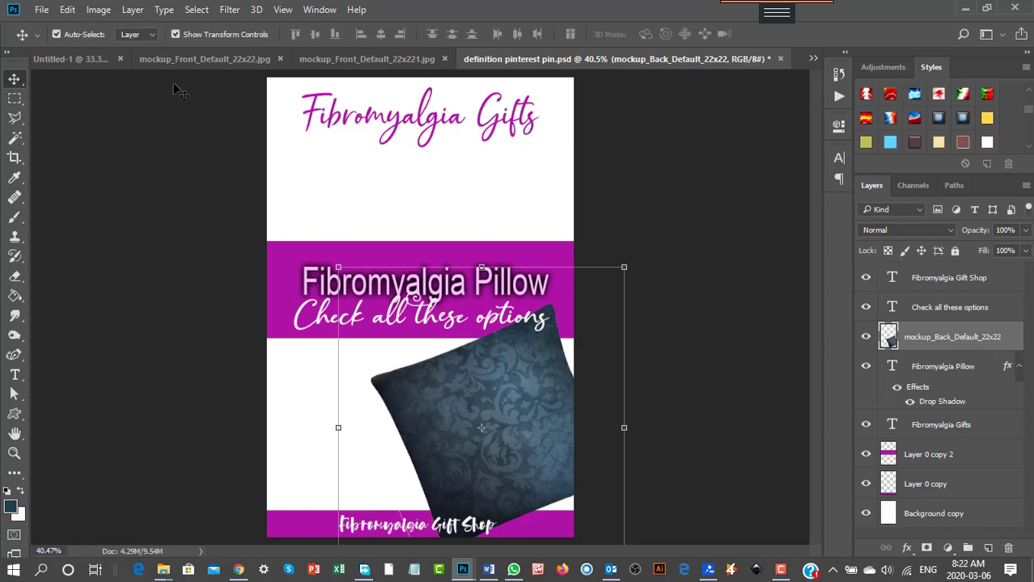
Step: Duplicate the mockup_Back_Default_22x22 pillow layer within the pin document
left_click(135, 10)
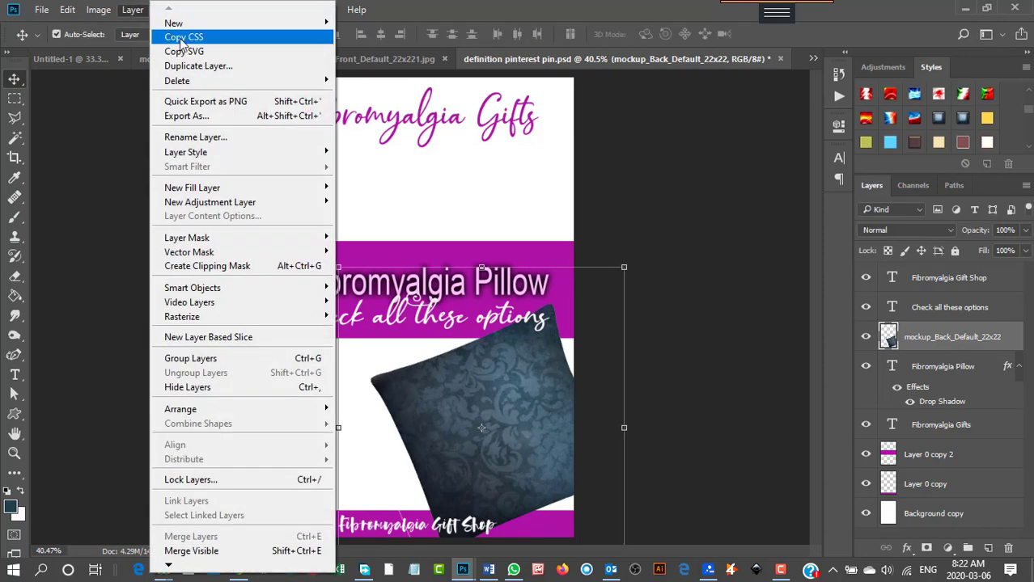
left_click(198, 66)
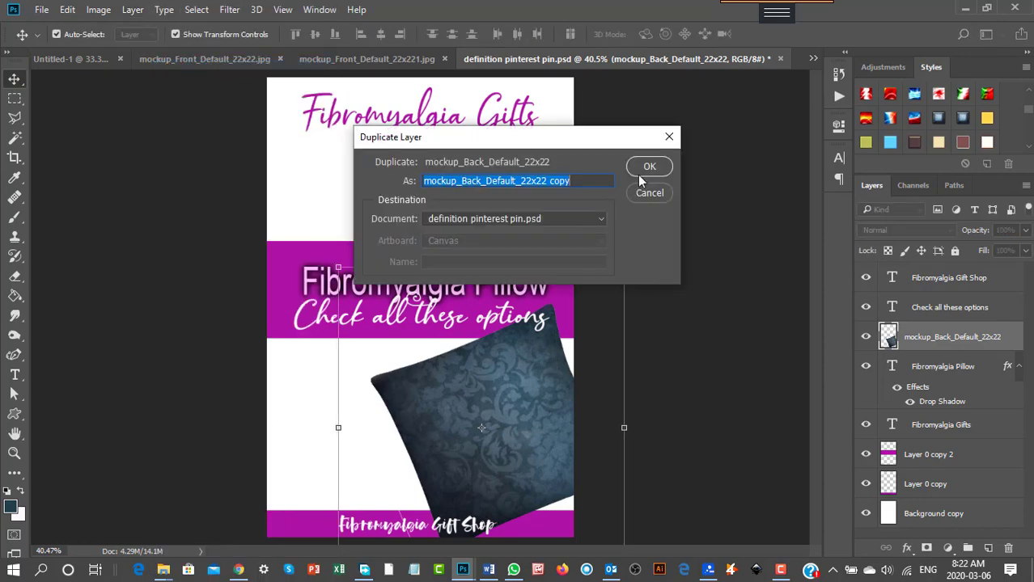
left_click(643, 191)
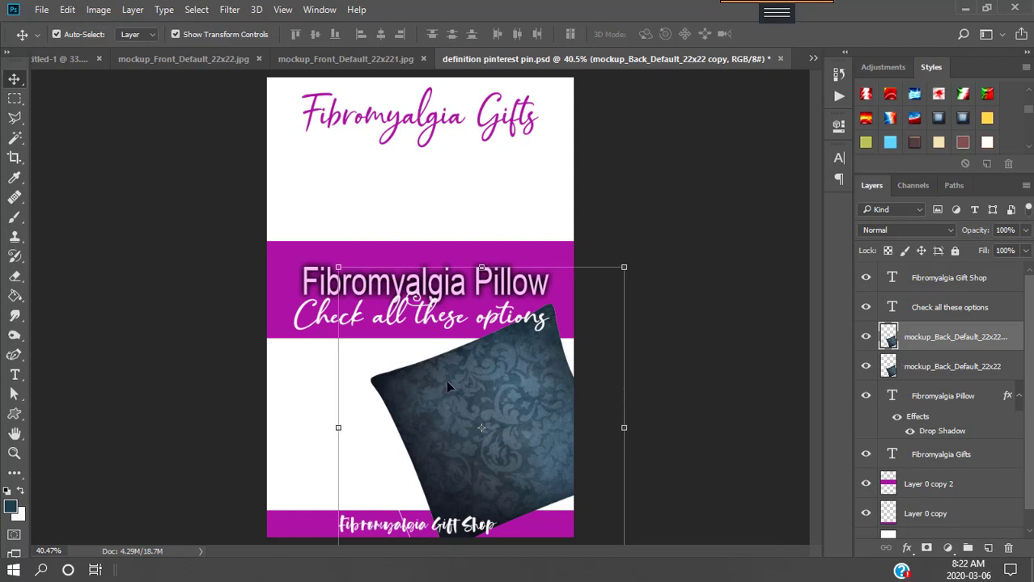
Step: Move the duplicate pillow to the pin's lower-left corner and rotate it about 13°, applying the transformation
left_click_drag(447, 387, 337, 349)
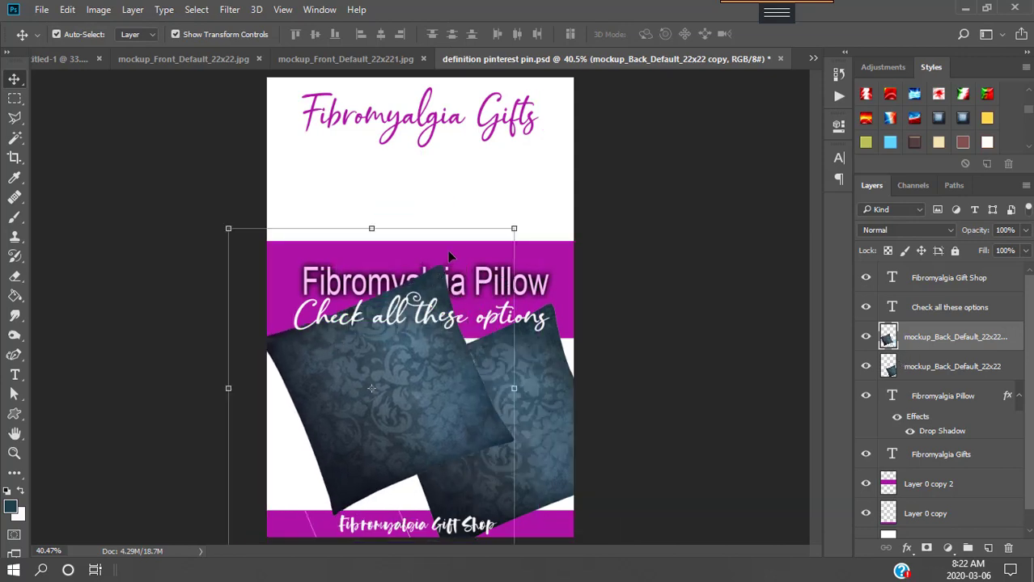
left_click_drag(543, 228, 548, 225)
left_click_drag(379, 420, 365, 450)
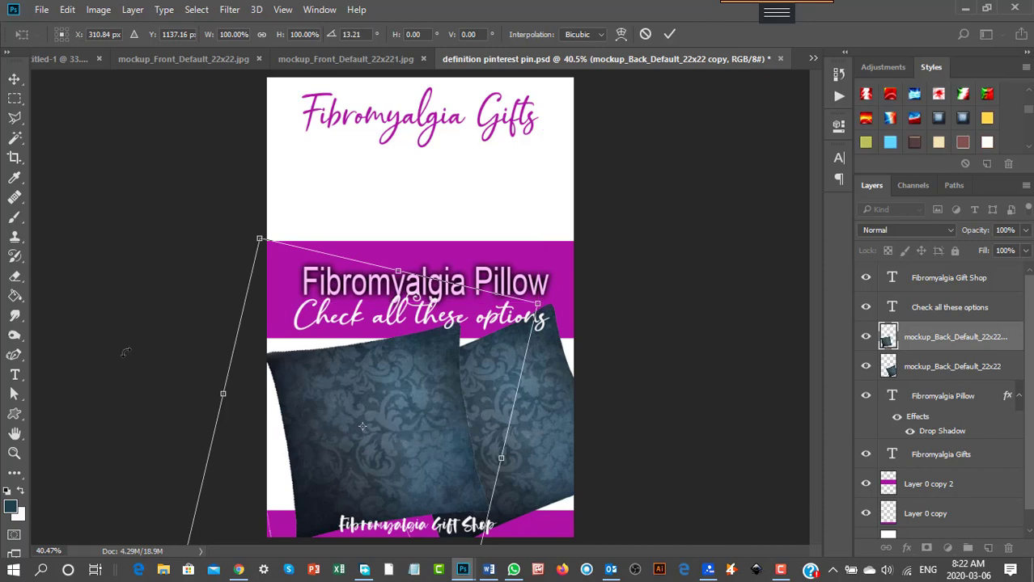
left_click(16, 84)
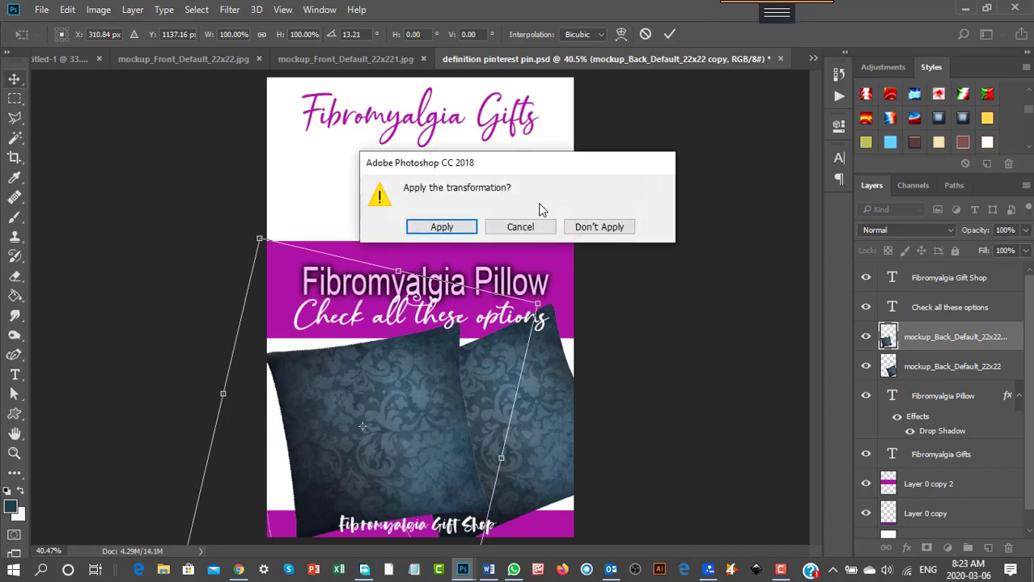
left_click(441, 227)
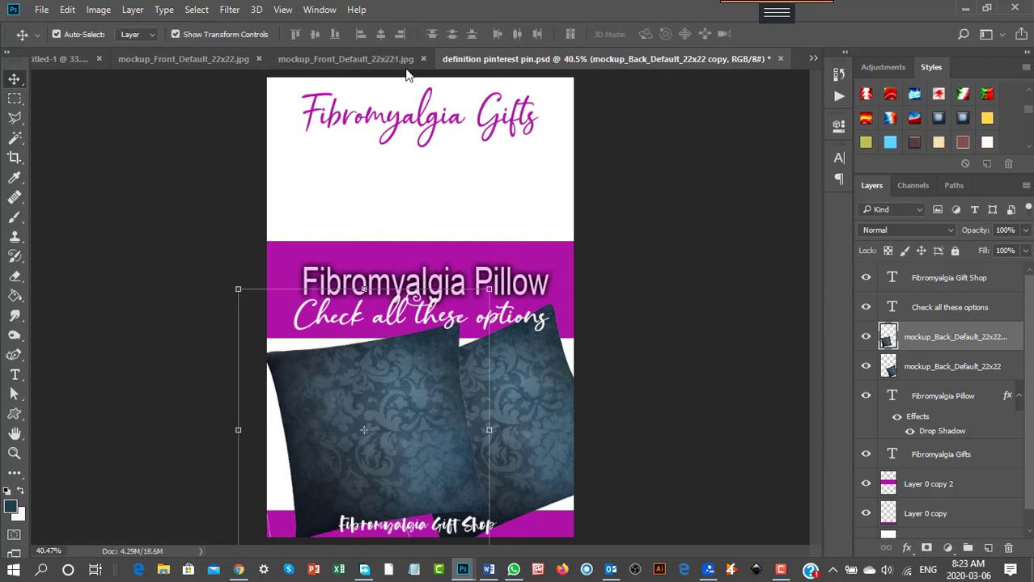
Step: Close the mockup_Front_Default_22x221.jpg document without saving its changes
left_click(356, 60)
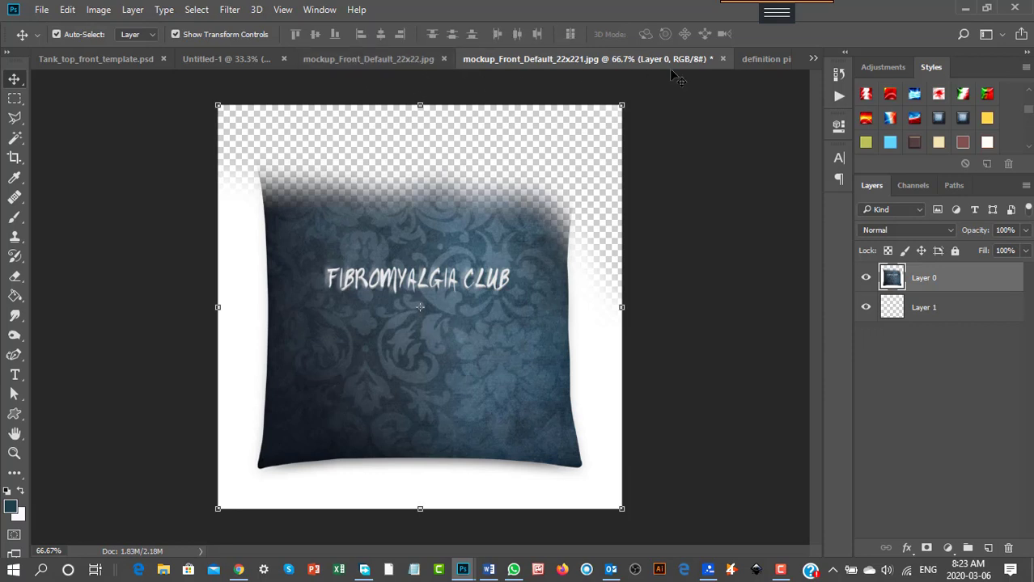
left_click(721, 59)
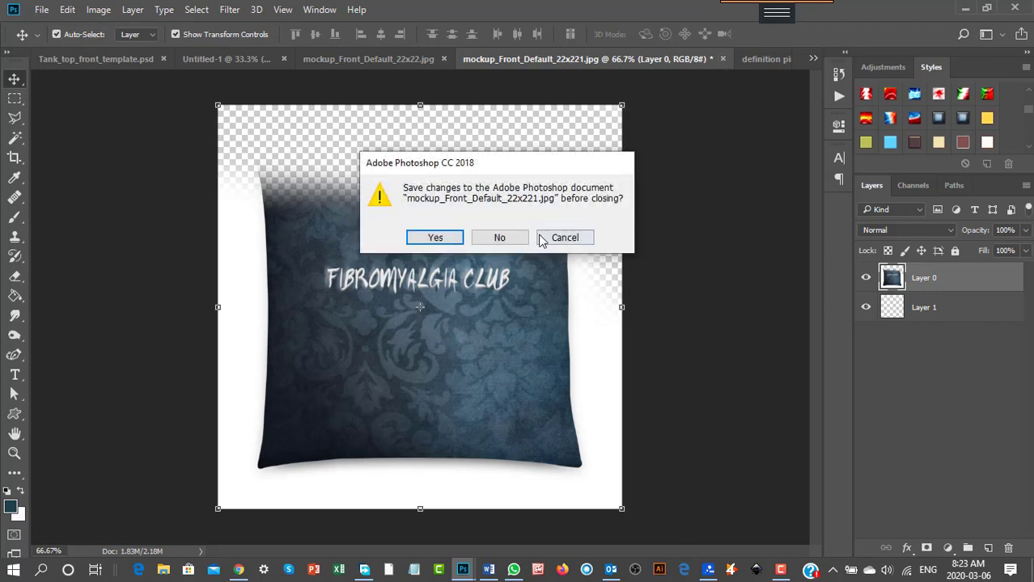
left_click(499, 238)
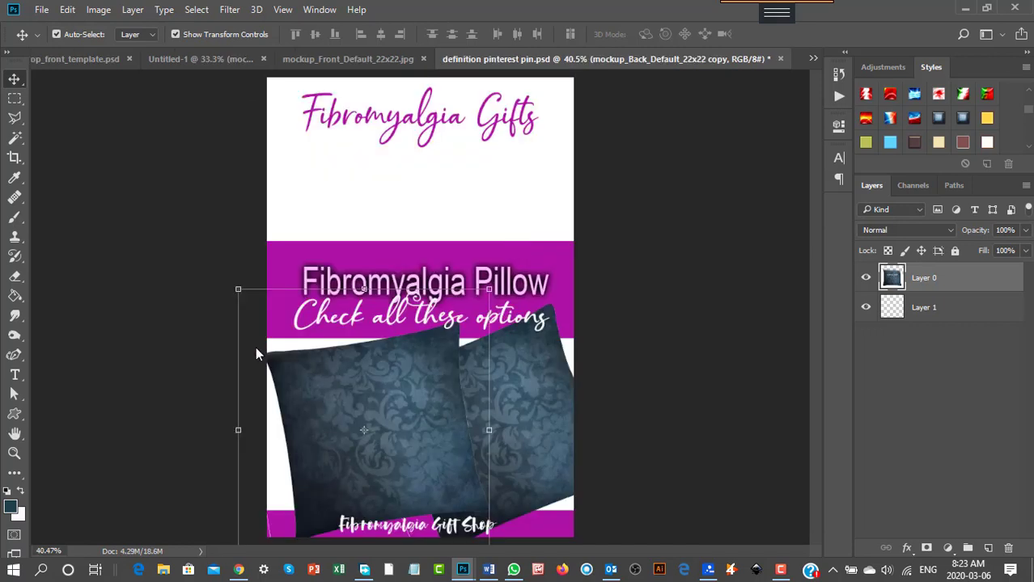
Step: In mockup_Front_Default_22x22.jpg, convert the locked background to a regular layer and add an empty layer beneath it
left_click(348, 59)
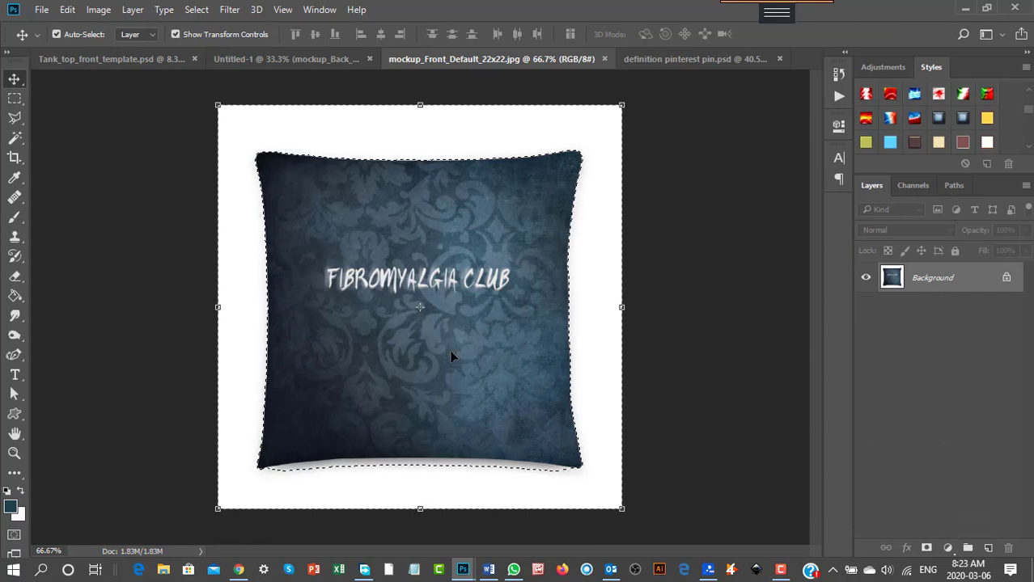
left_click(1005, 278)
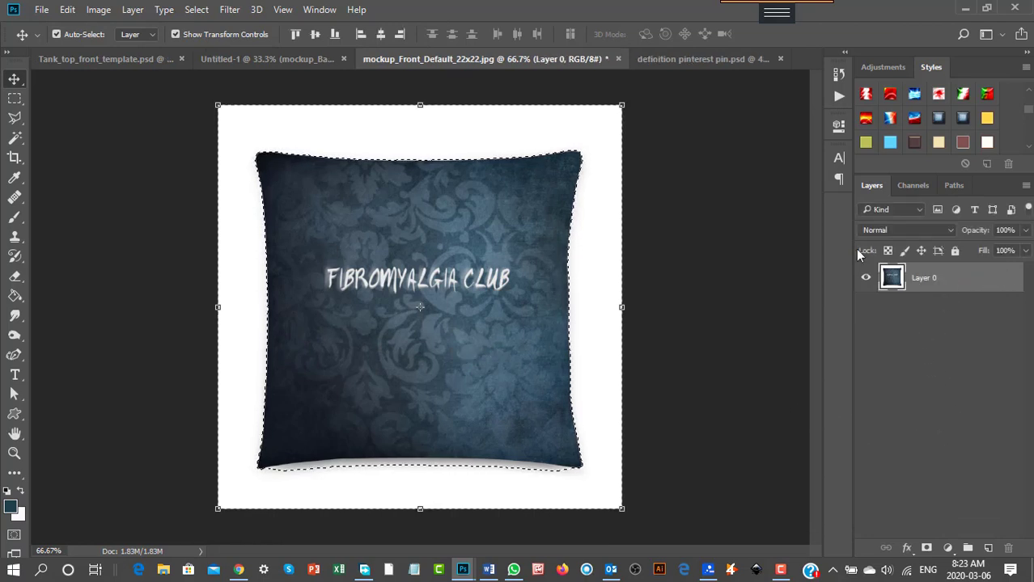
left_click(134, 9)
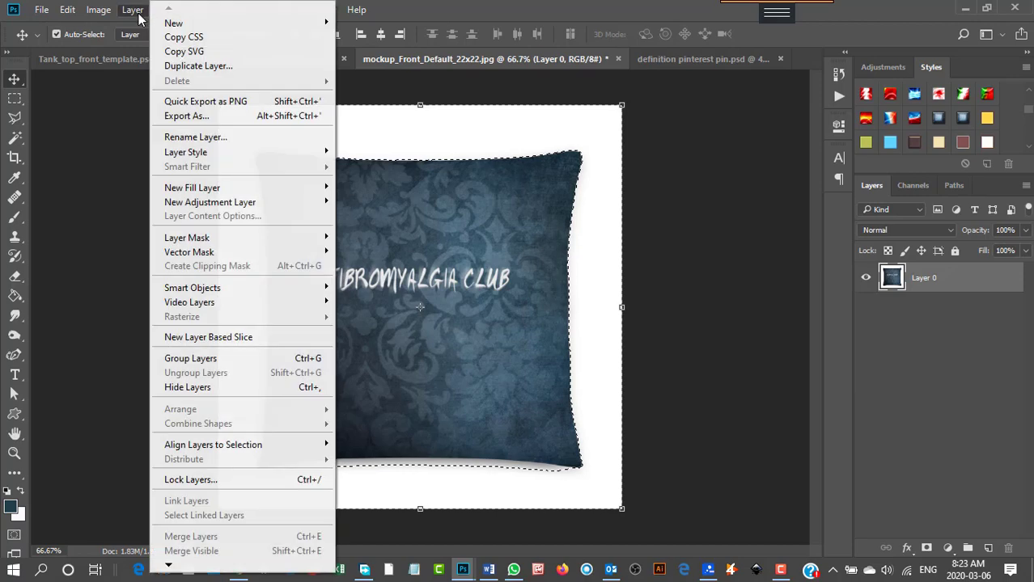
mouse_move(175, 24)
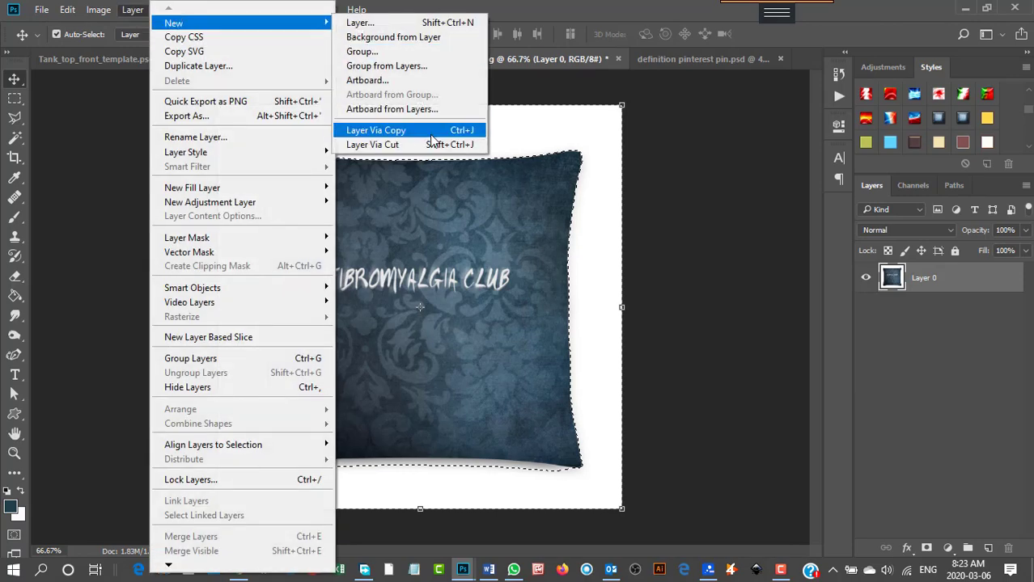
left_click(360, 22)
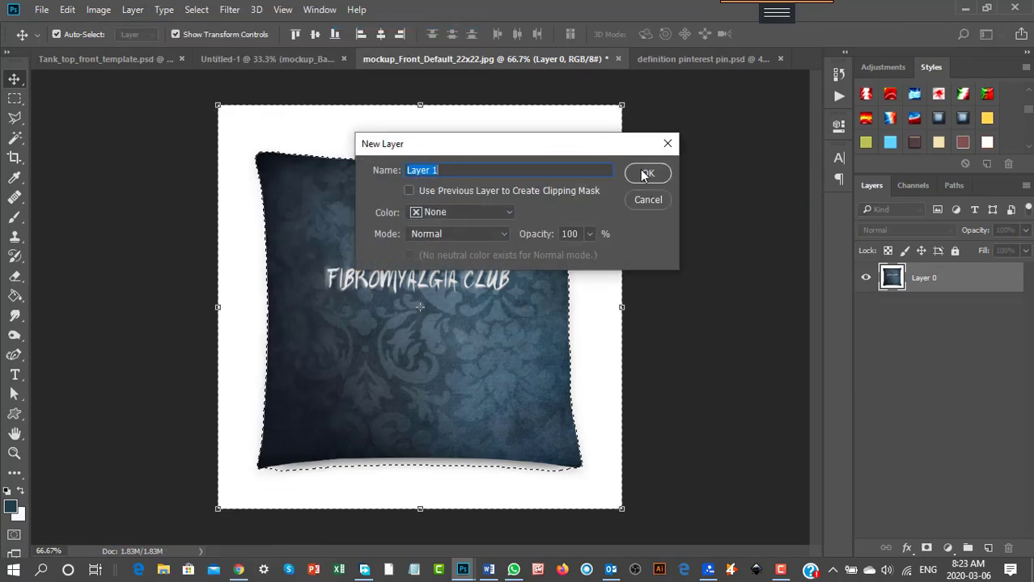
left_click(647, 173)
left_click_drag(958, 277, 952, 339)
Step: Delete the selected white background around the front pillow and undock its document into a floating window
left_click(937, 279)
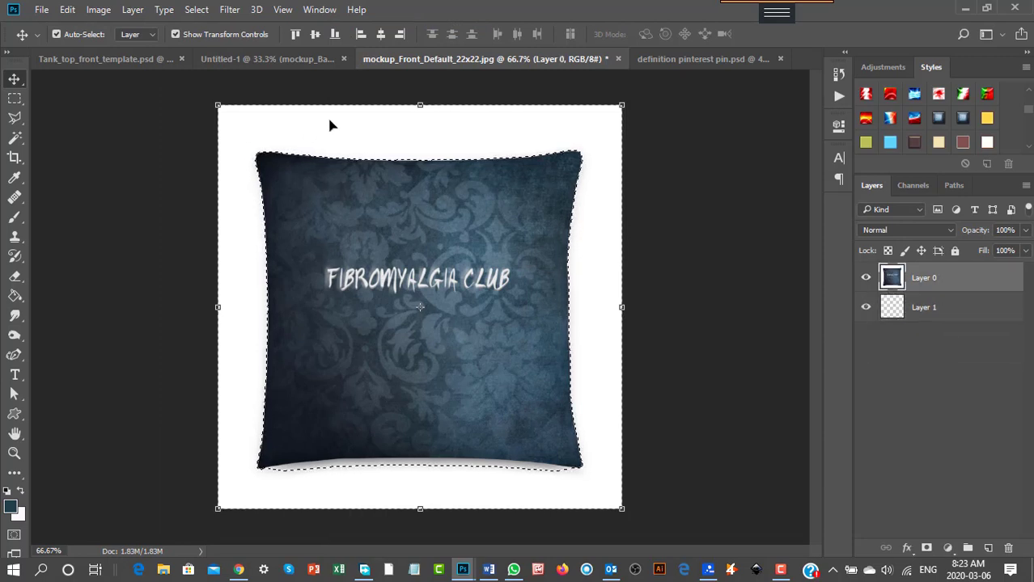
key("Delete")
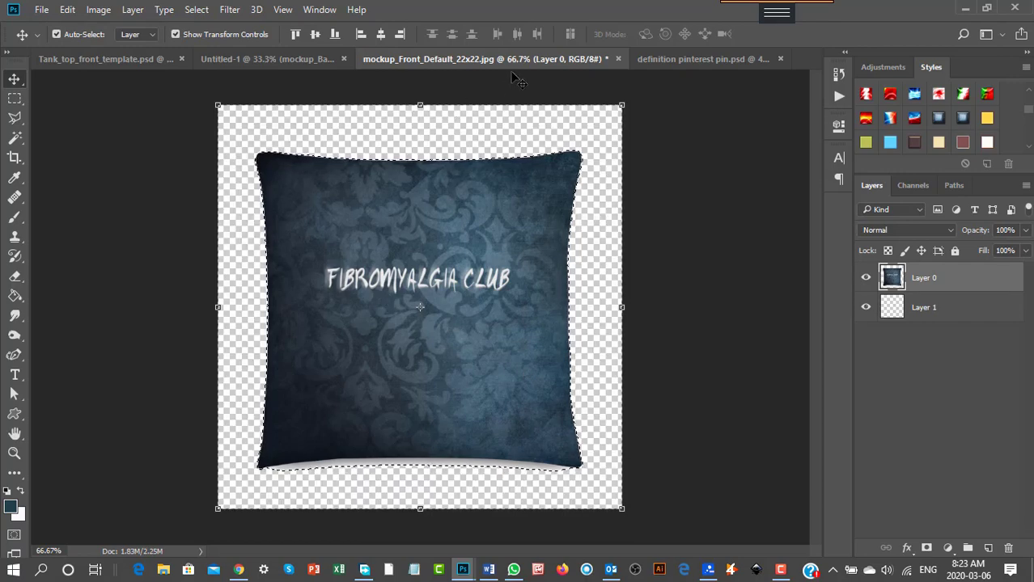
left_click_drag(525, 57, 81, 89)
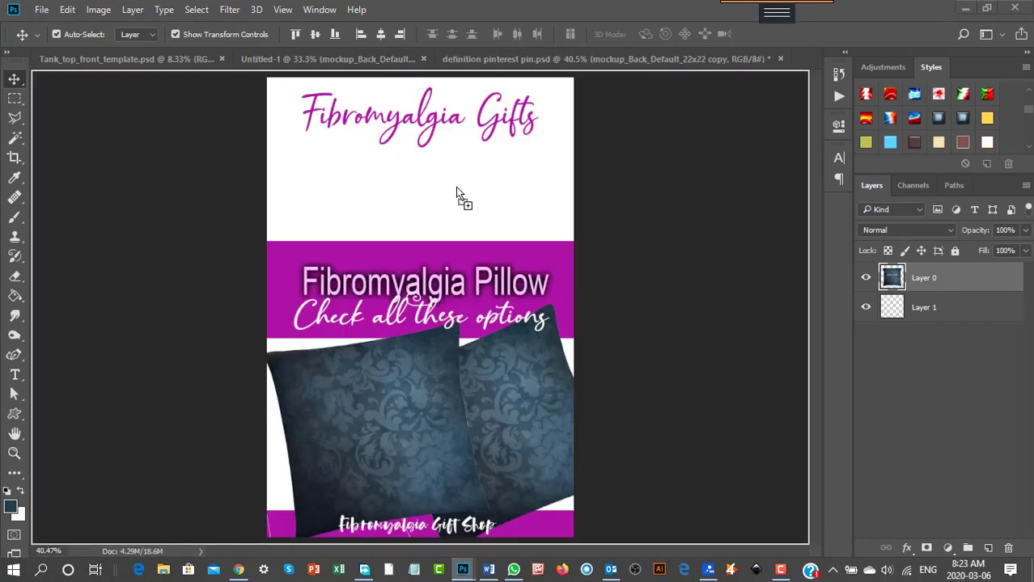
Step: Try placing the front pillow near the top of the pin, rotated about -5°, and remove it
left_click_drag(462, 197, 356, 154)
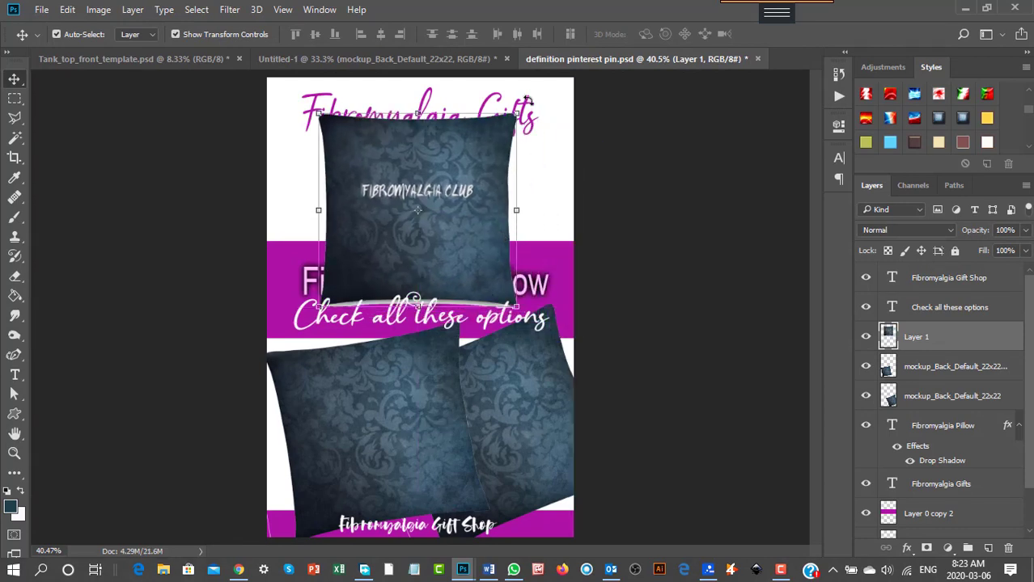
left_click_drag(527, 103, 512, 96)
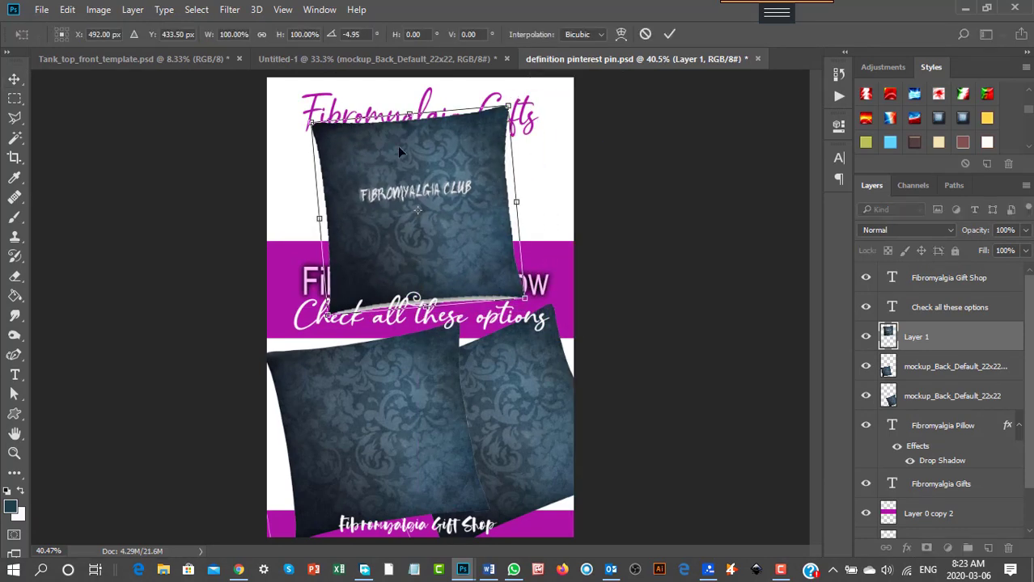
left_click_drag(352, 166, 336, 183)
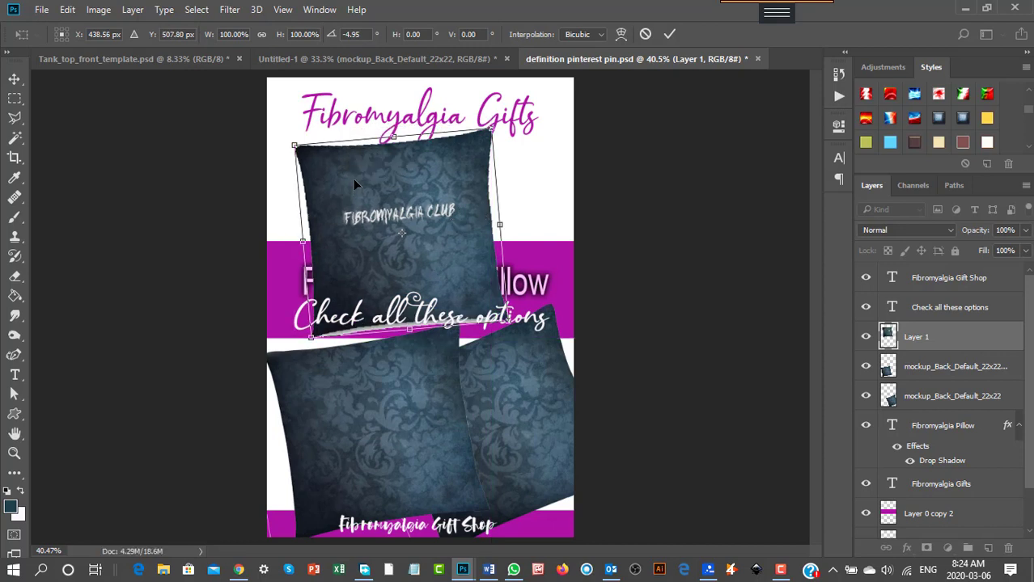
left_click_drag(353, 185, 353, 134)
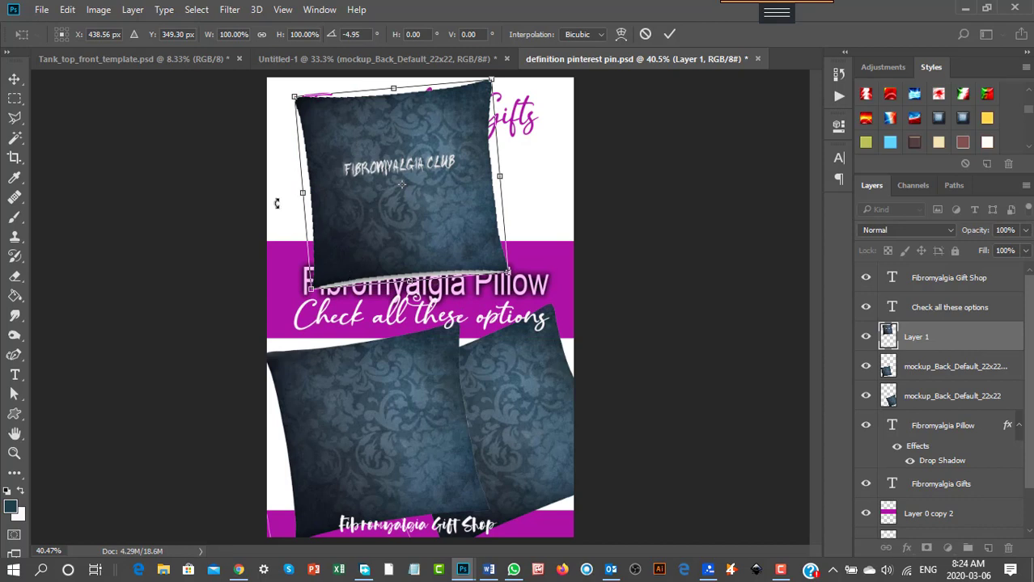
left_click(15, 80)
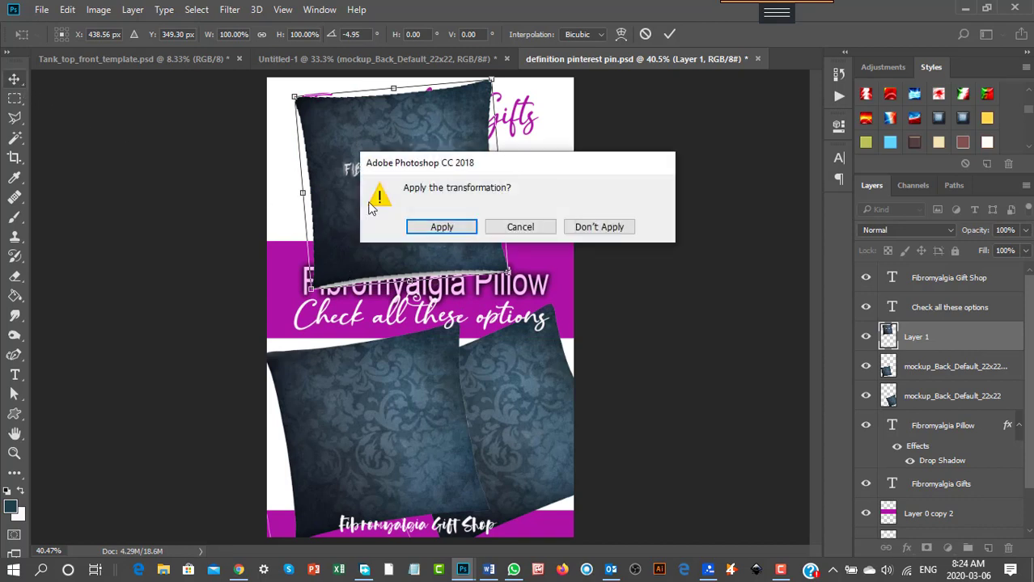
left_click(447, 225)
key("Delete")
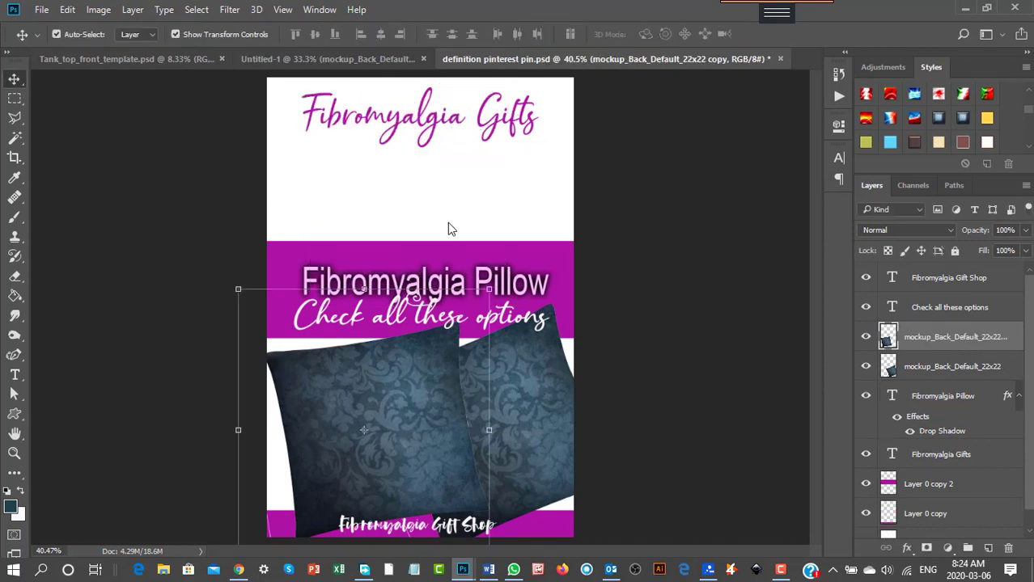
Step: Remove the leftover white strip along the front pillow's lower edge in mockup_Front_Default_22x22.jpg using the Magic Wand
key("ctrl+Tab")
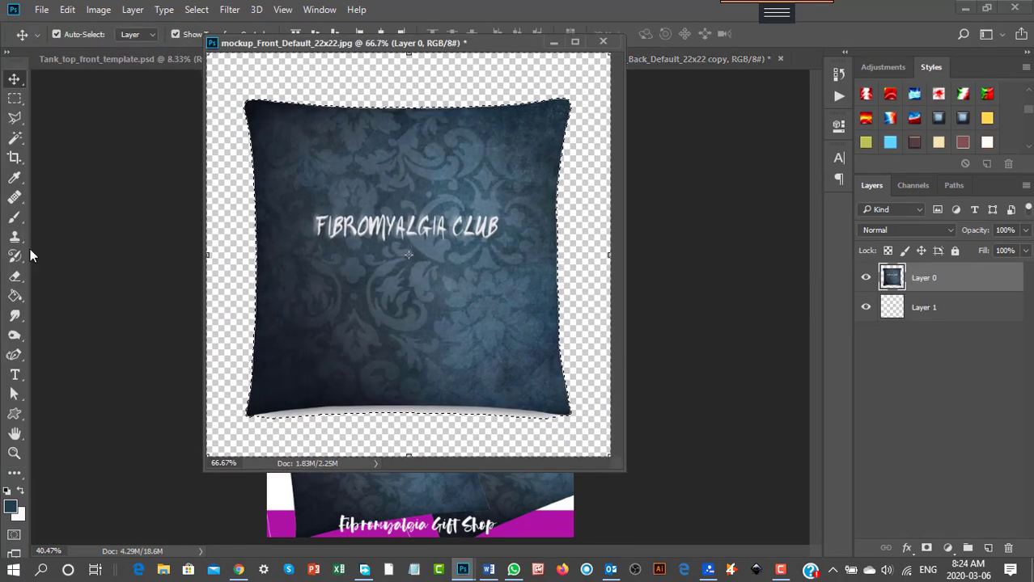
left_click(18, 140)
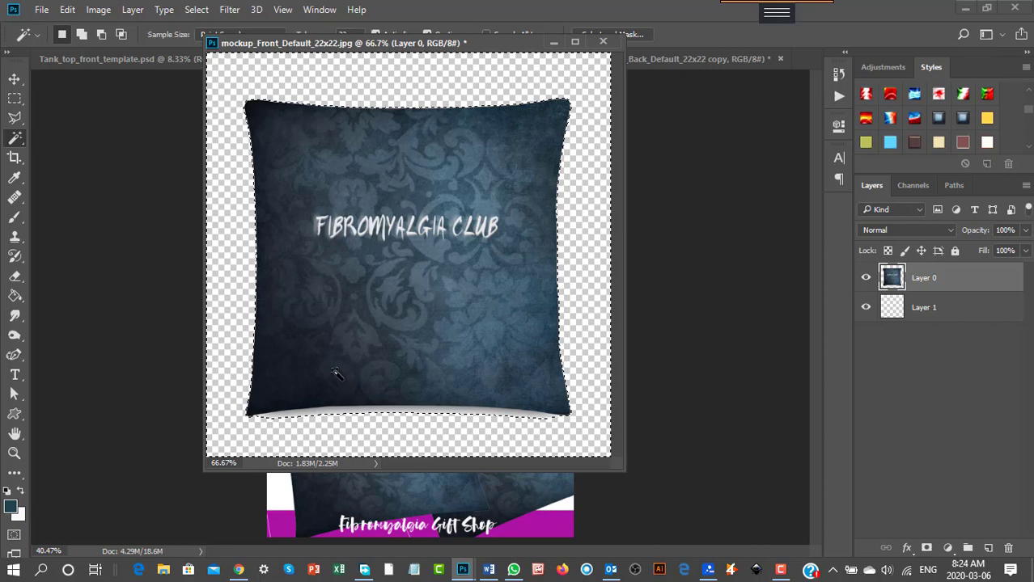
left_click(409, 414)
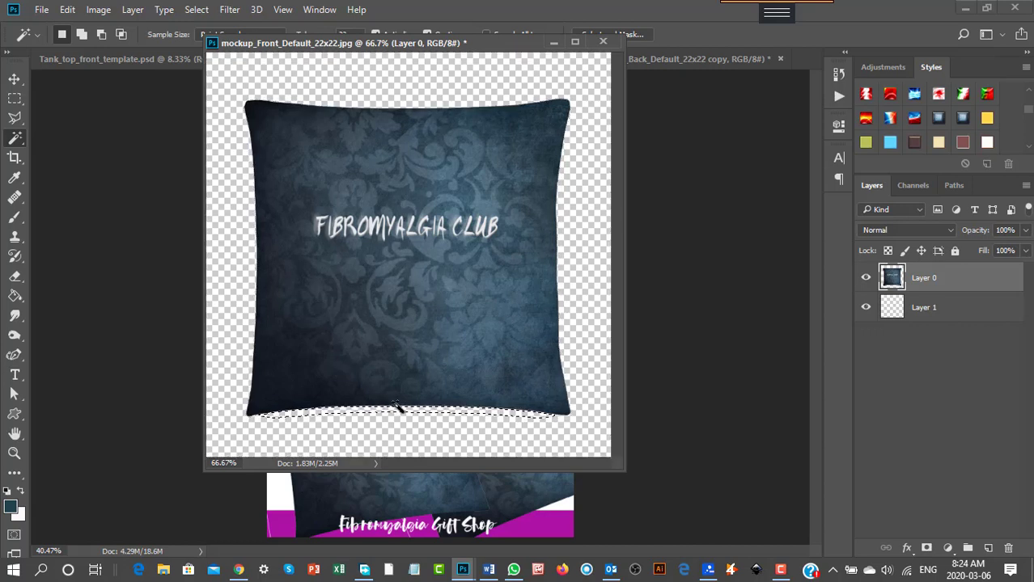
left_click(396, 410)
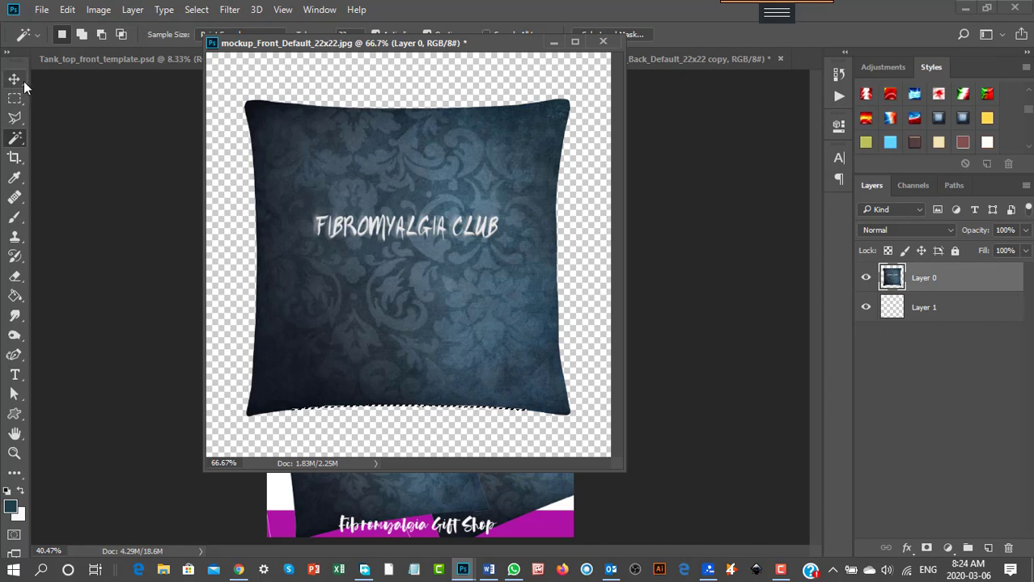
Step: Select the whole cleaned front pillow image and copy it onto the lower-right part of the pin
key("v")
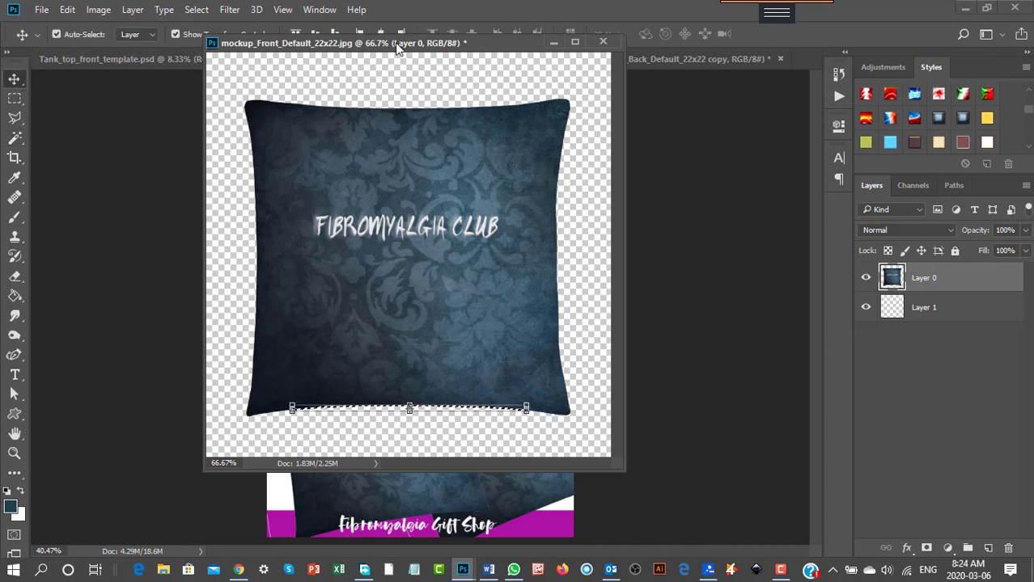
left_click_drag(390, 44, 2, 50)
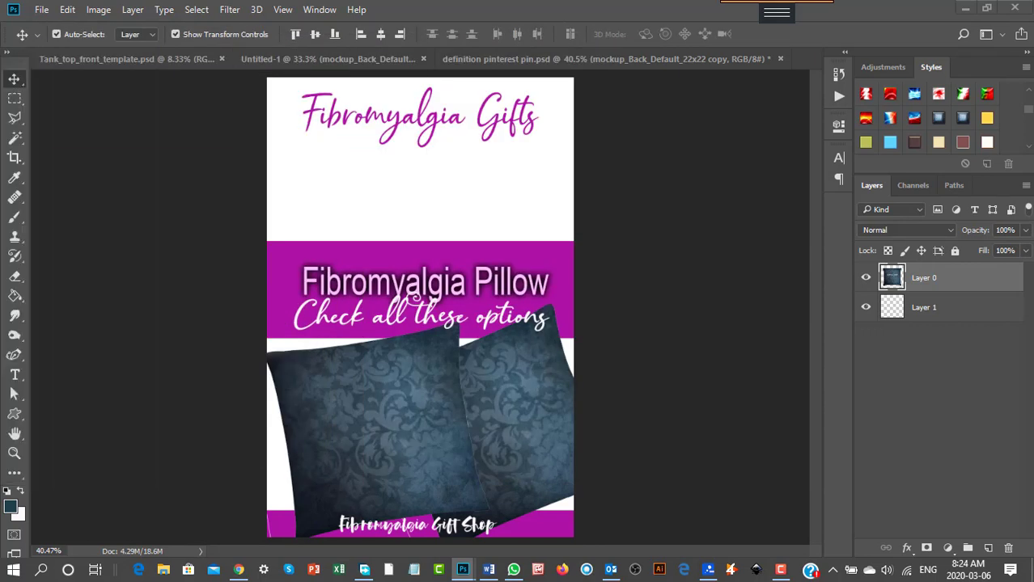
left_click(196, 10)
left_click(204, 28)
left_click_drag(8, 324, 467, 407)
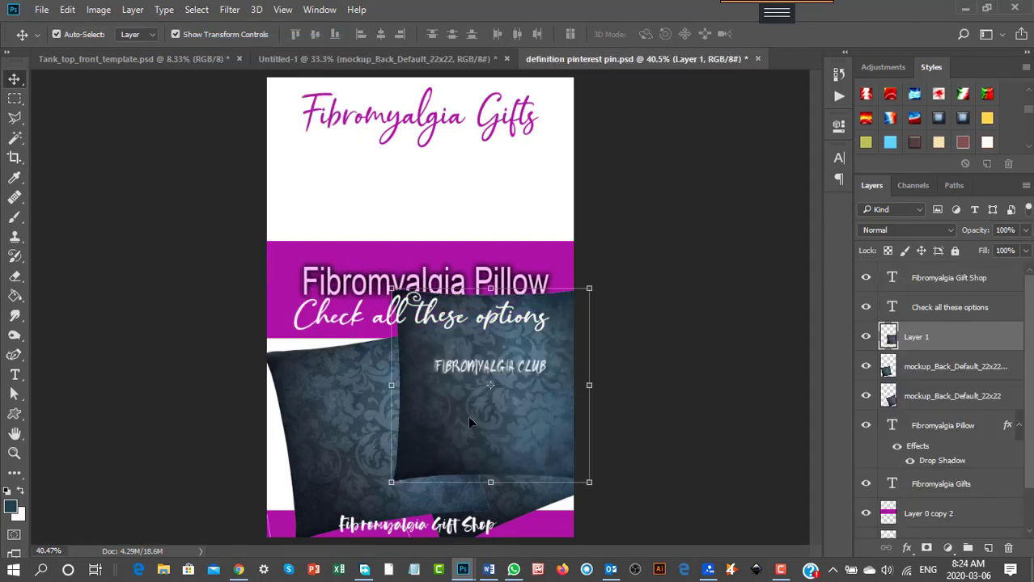
Step: Move the lower-left back pillow to the pin's upper-left area and scale it to about 66% width and 70% height, applying the transformation
left_click_drag(342, 433, 338, 170)
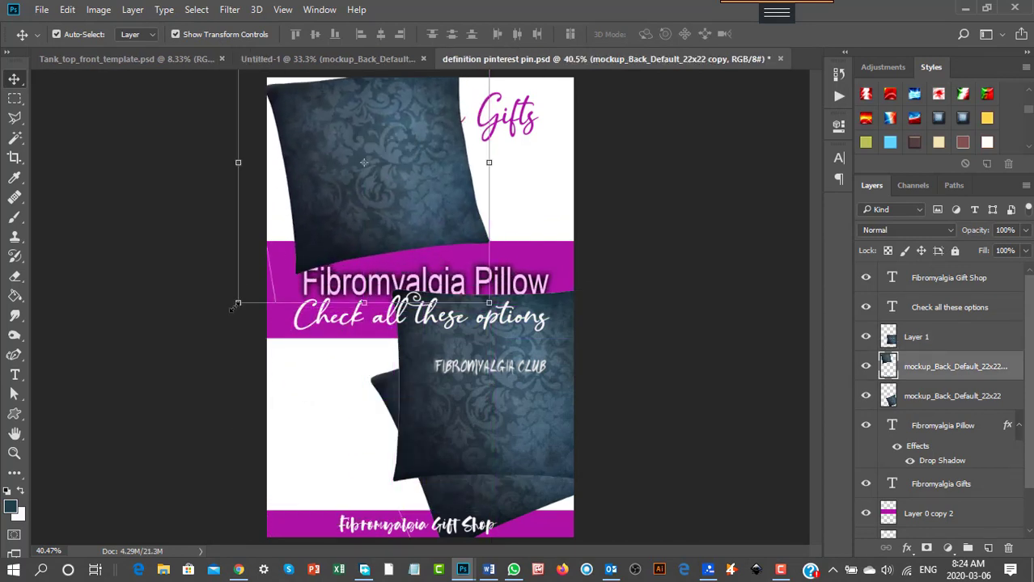
left_click_drag(232, 308, 309, 256)
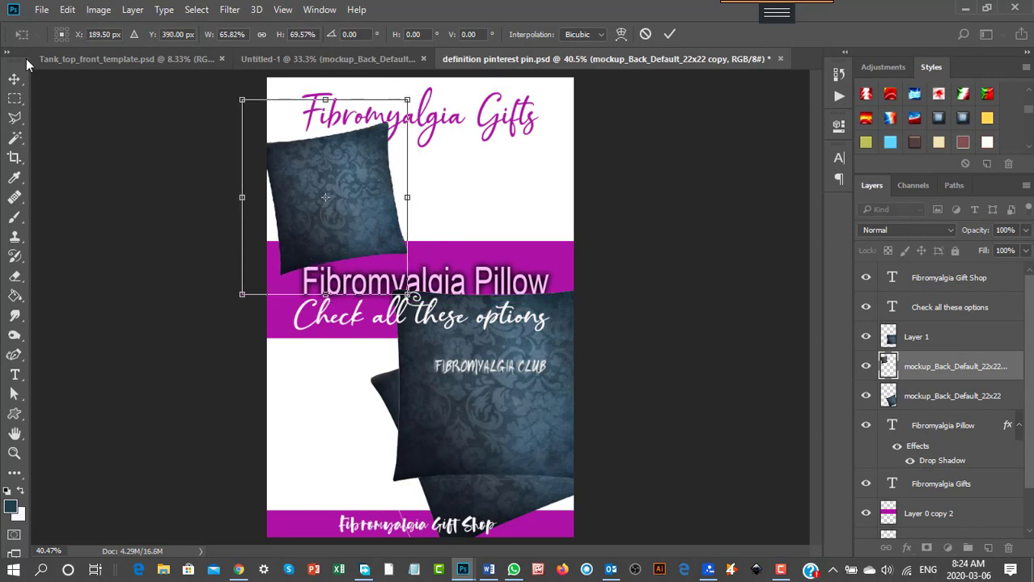
left_click(13, 79)
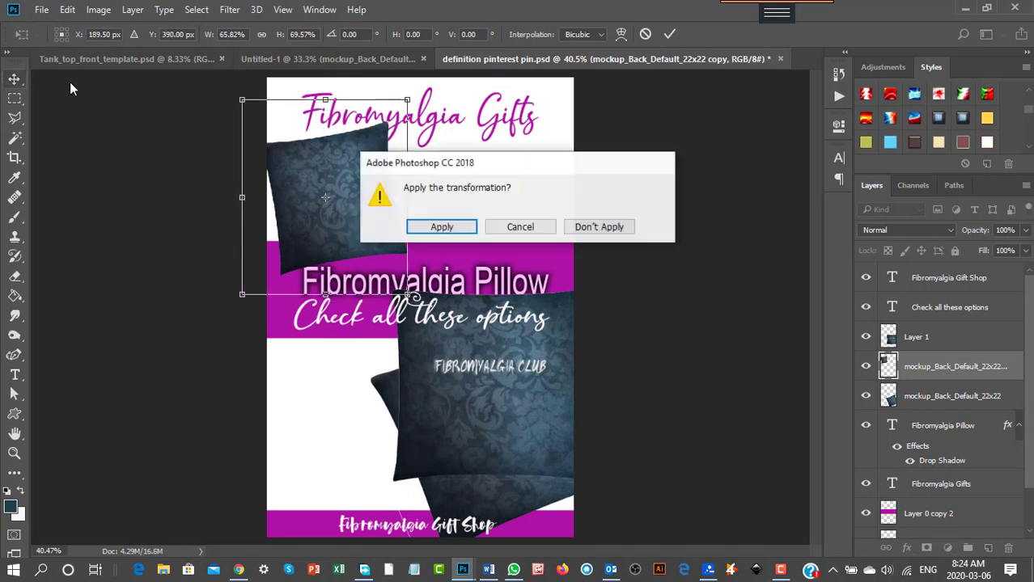
left_click(445, 224)
Step: Duplicate the shrunken back pillow layer as mockup_Back_Default_22x22 copy 2 within the pin document
left_click(133, 9)
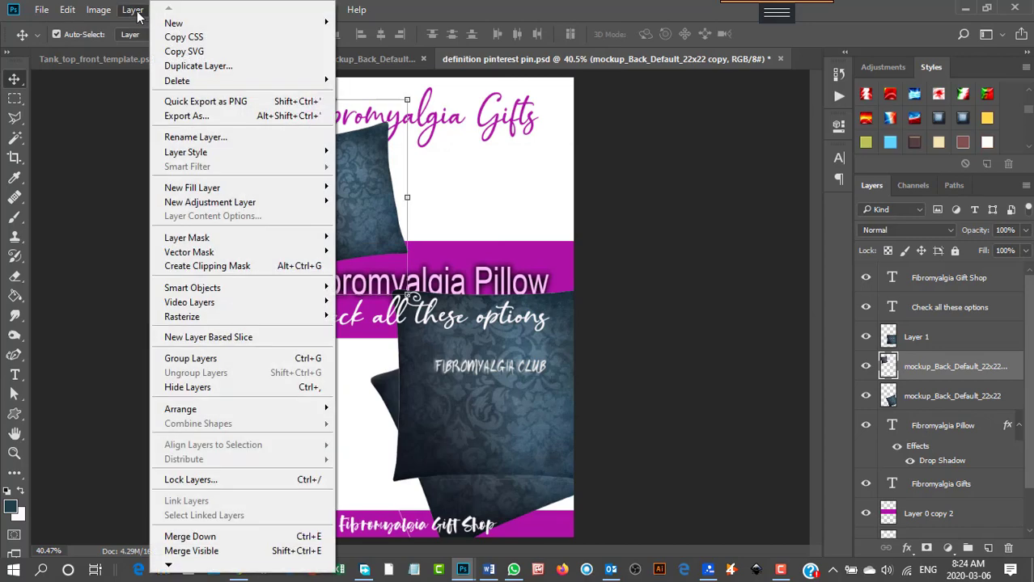
left_click(186, 68)
left_click(651, 172)
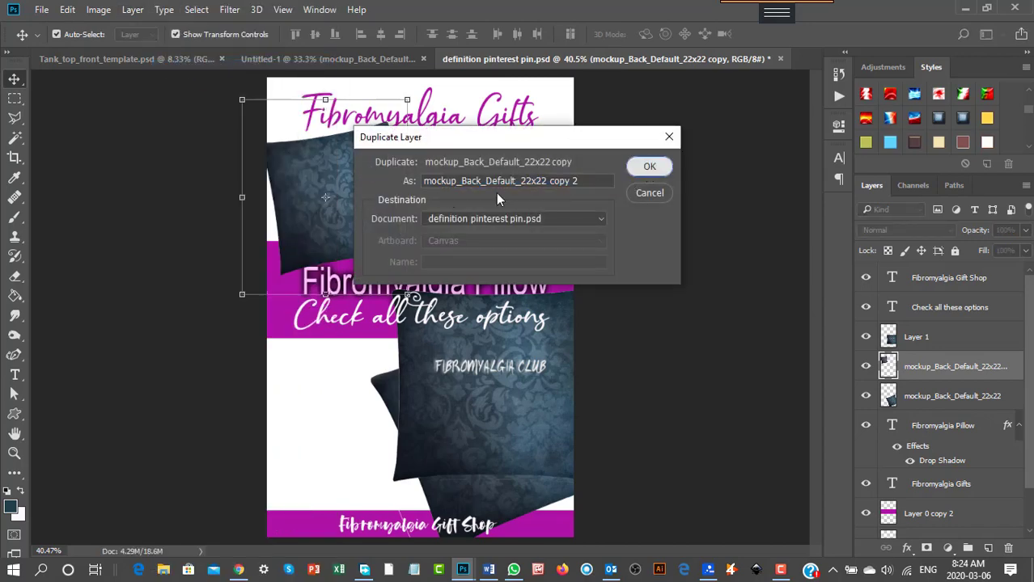
Step: Move the new back pillow copy to the pin's upper-right area and rotate it about 26.4°, applying the transformation
left_click_drag(347, 213, 519, 220)
left_click_drag(582, 83, 635, 141)
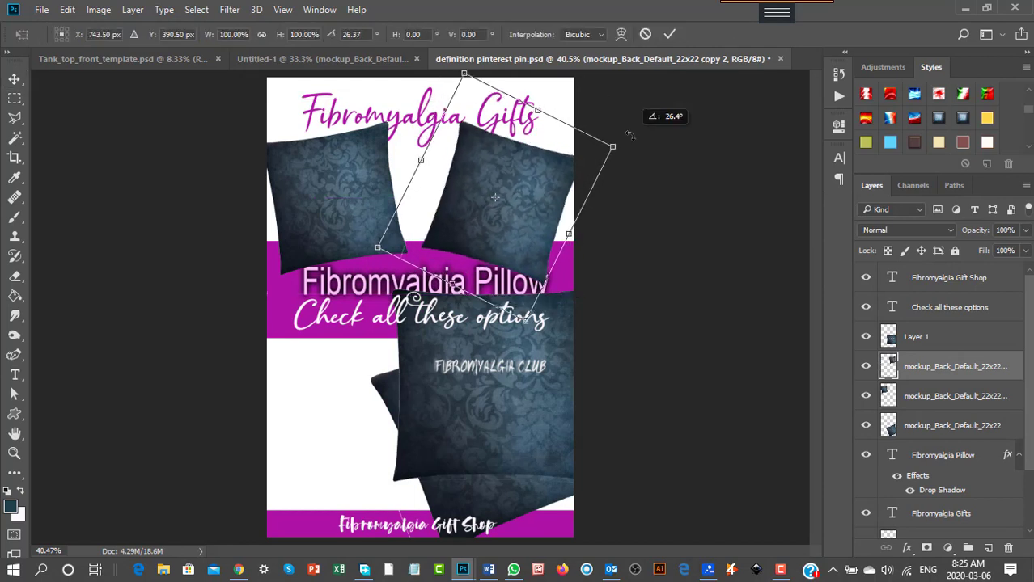
left_click_drag(534, 224, 557, 250)
left_click(19, 85)
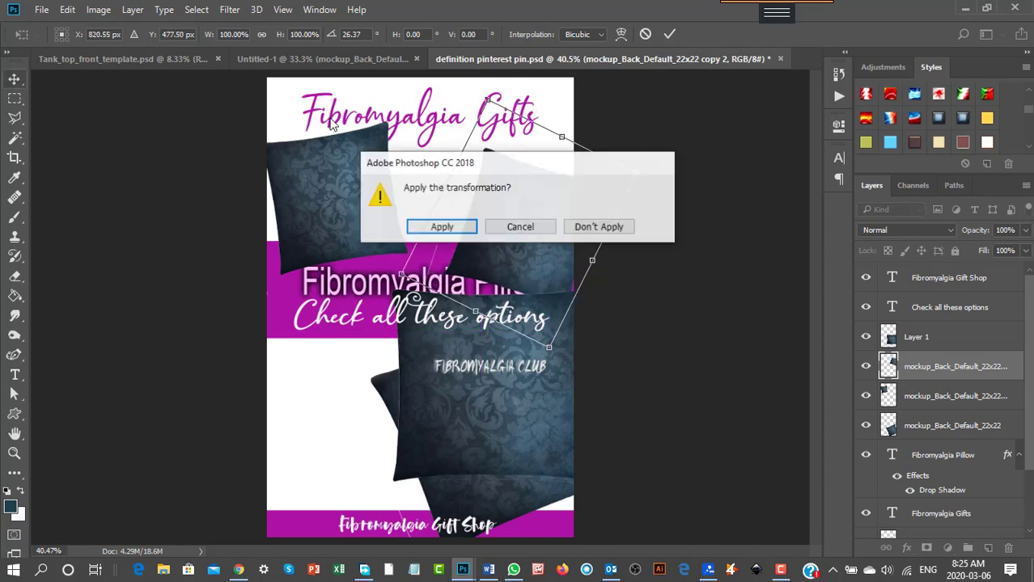
left_click(462, 227)
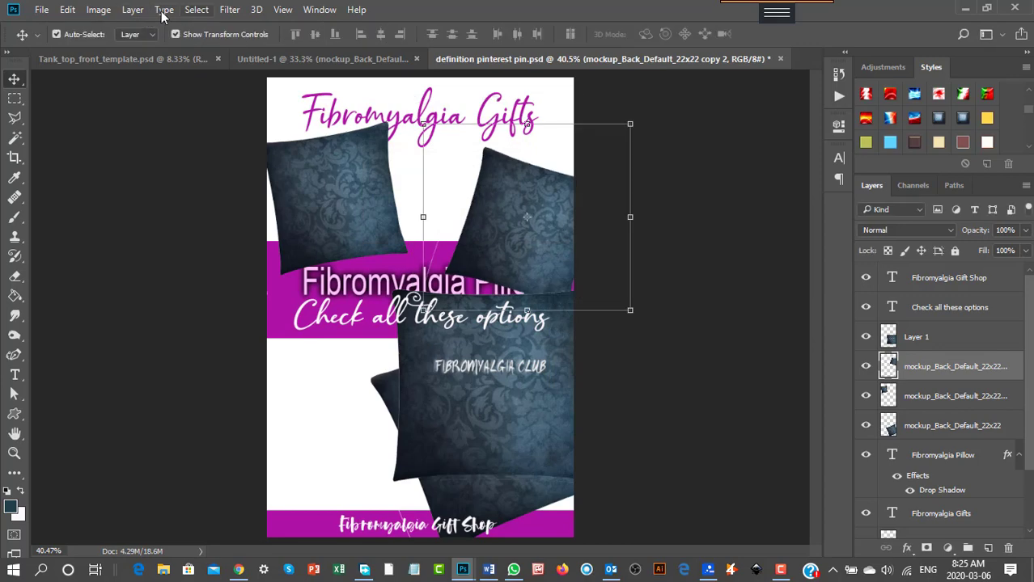
Step: Duplicate the large front pillow layer, Layer 1, within the pin document
left_click(133, 9)
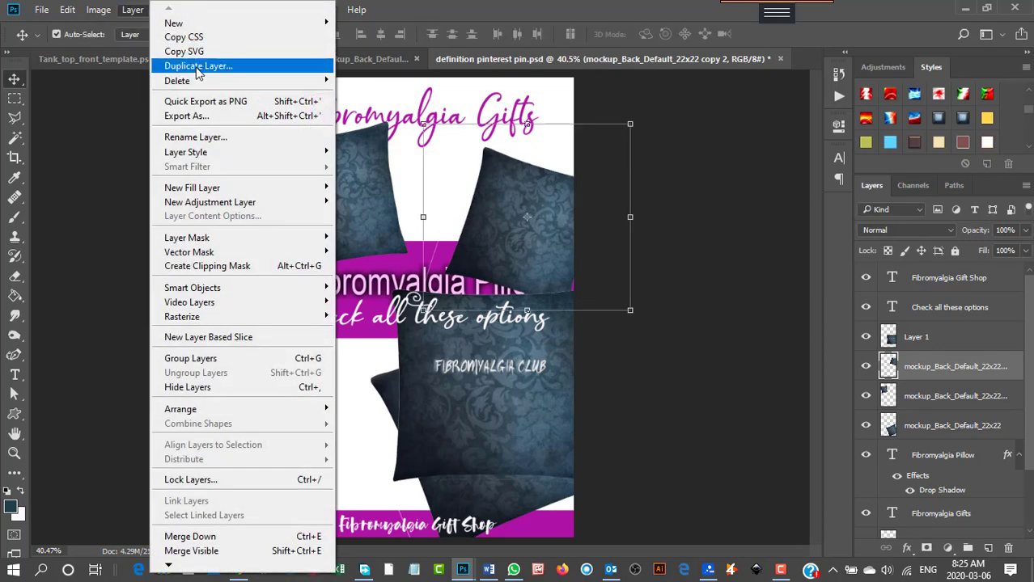
left_click(57, 117)
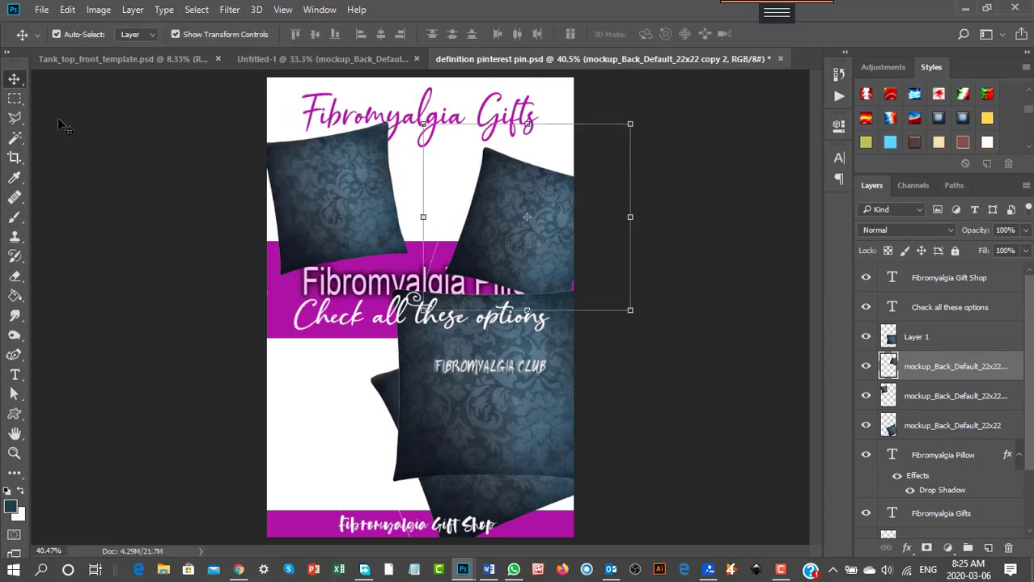
left_click(504, 354)
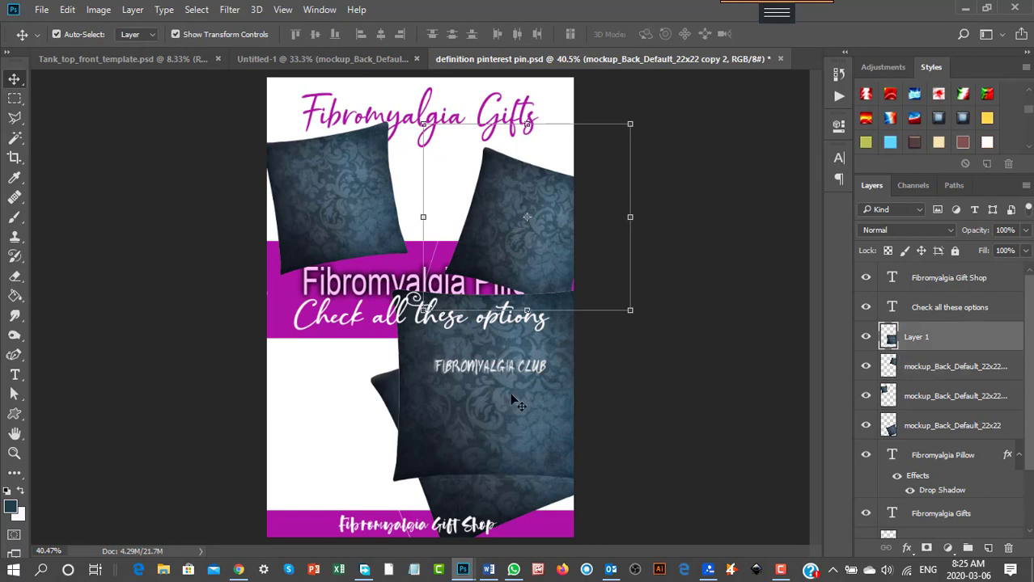
left_click(132, 10)
left_click(202, 65)
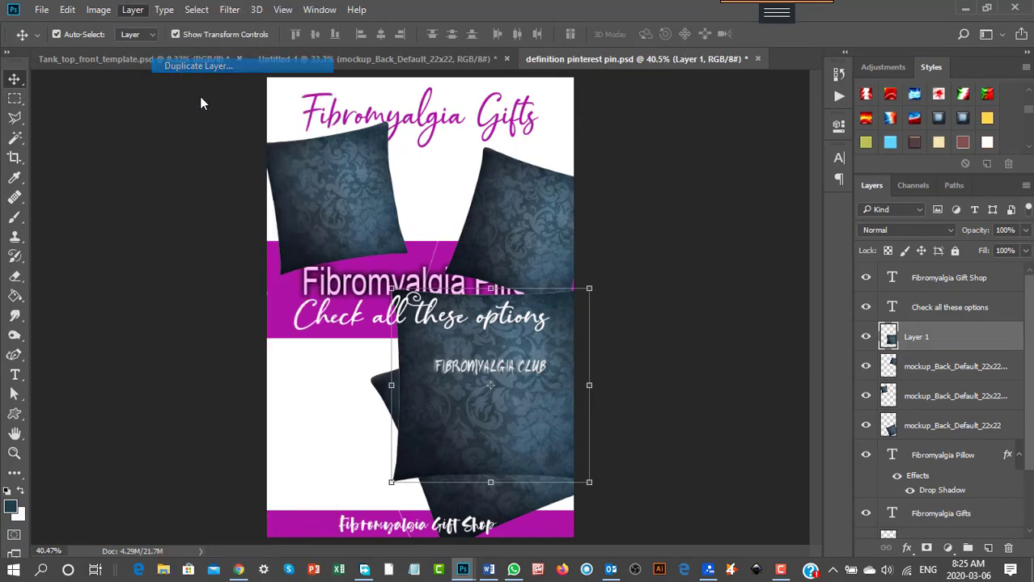
left_click(651, 167)
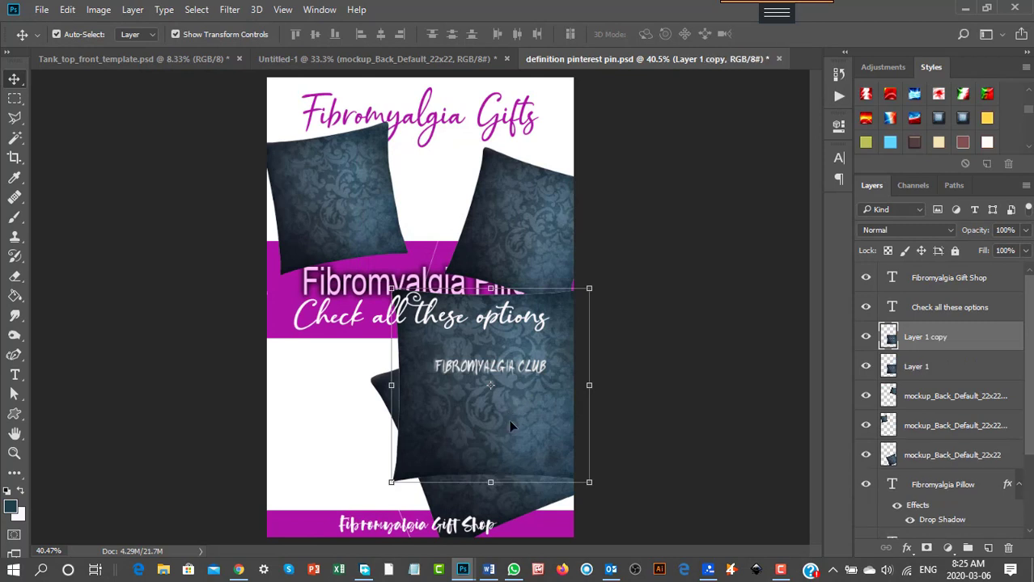
Step: Place the front pillow copy at the pin's upper centre, scaled to about 76% and rotated about -2.5°, and shift the original front pillow lower left
left_click_drag(509, 420, 415, 268)
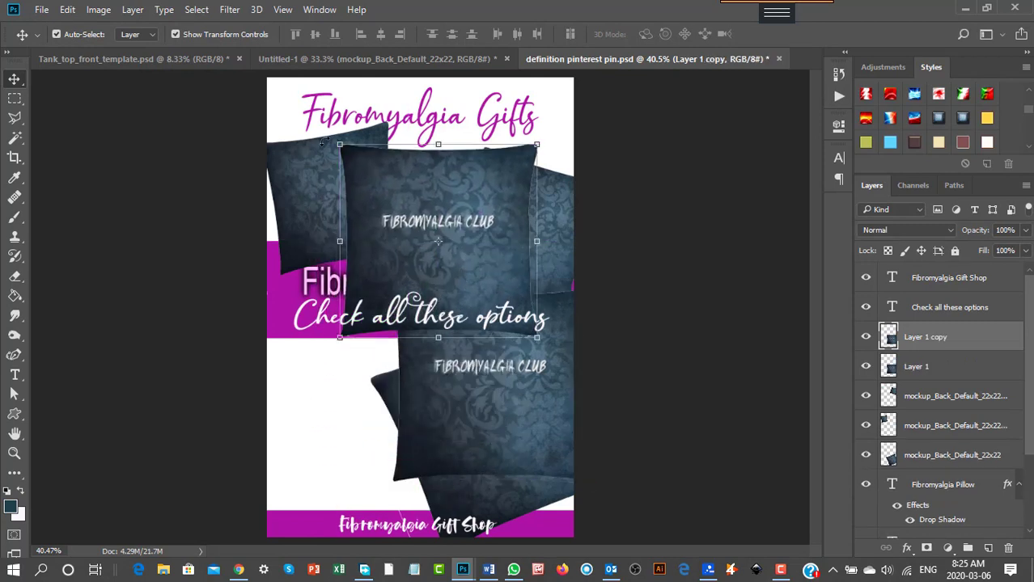
left_click_drag(339, 146, 399, 214)
left_click_drag(456, 232, 427, 162)
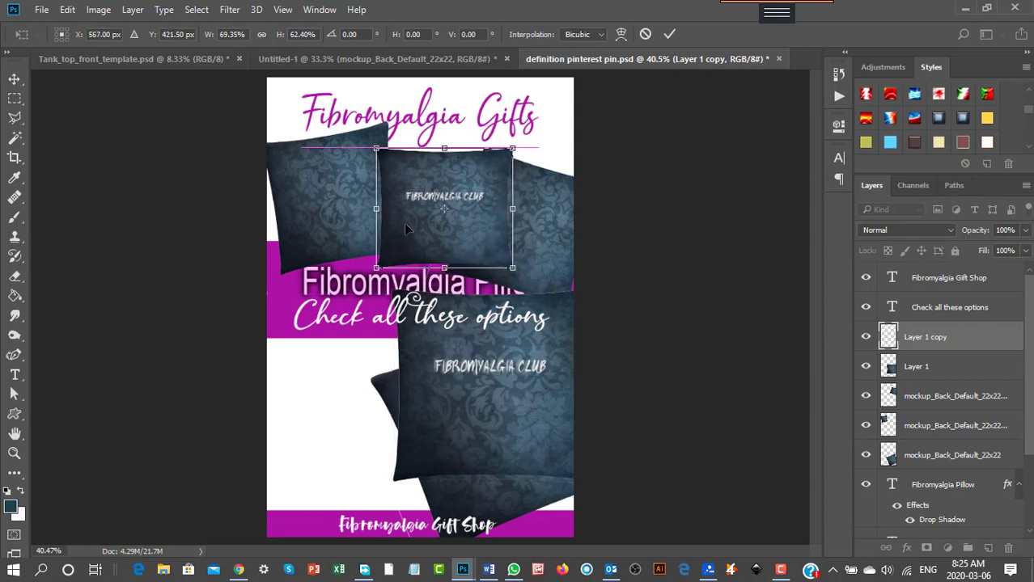
left_click_drag(372, 266, 358, 294)
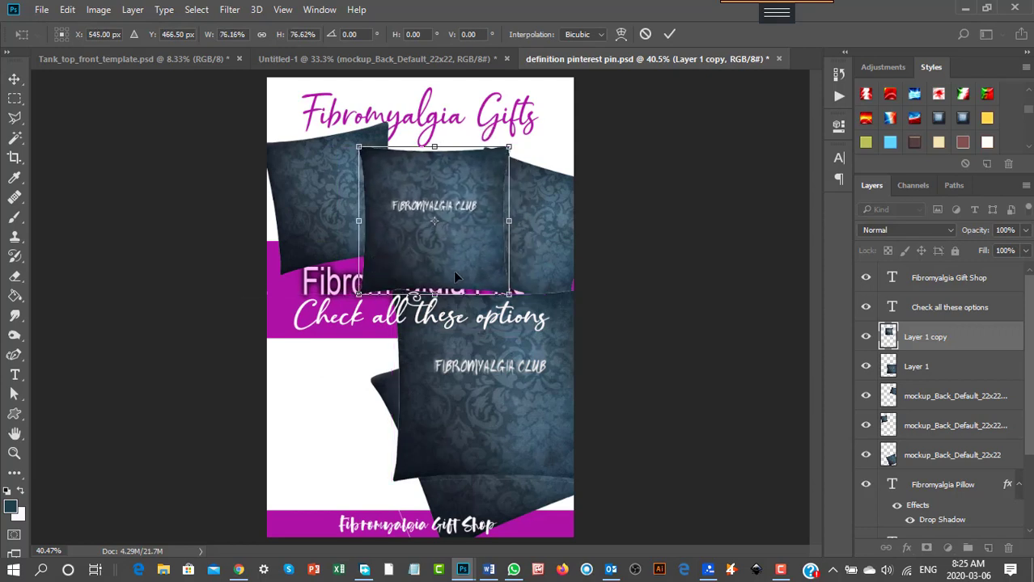
mouse_move(522, 137)
left_mouse_down()
mouse_move(516, 129)
mouse_move(528, 130)
left_mouse_up()
left_click_drag(459, 245, 453, 240)
left_click(15, 80)
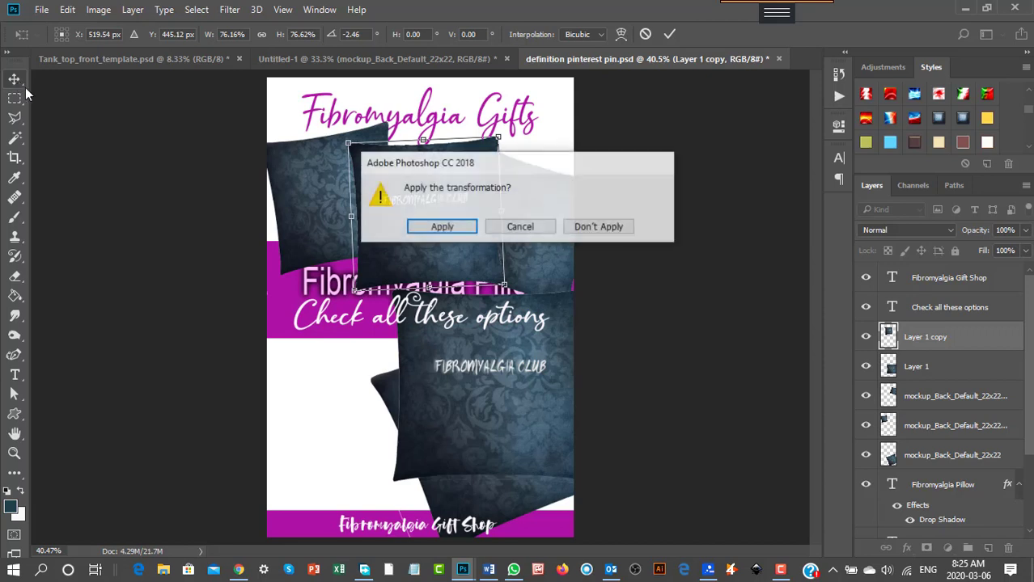
left_click(462, 227)
left_click_drag(479, 404, 381, 451)
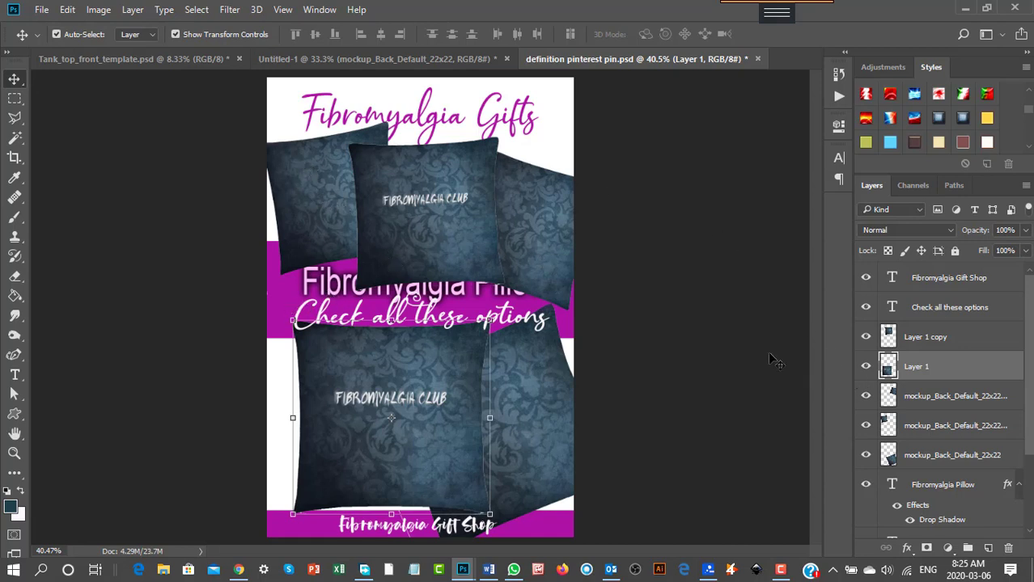
Step: Reorder the three upper pillow layers beneath the magenta middle band layer, Layer 0 copy 2, keeping the front pillow above both back pillows
left_click(938, 338)
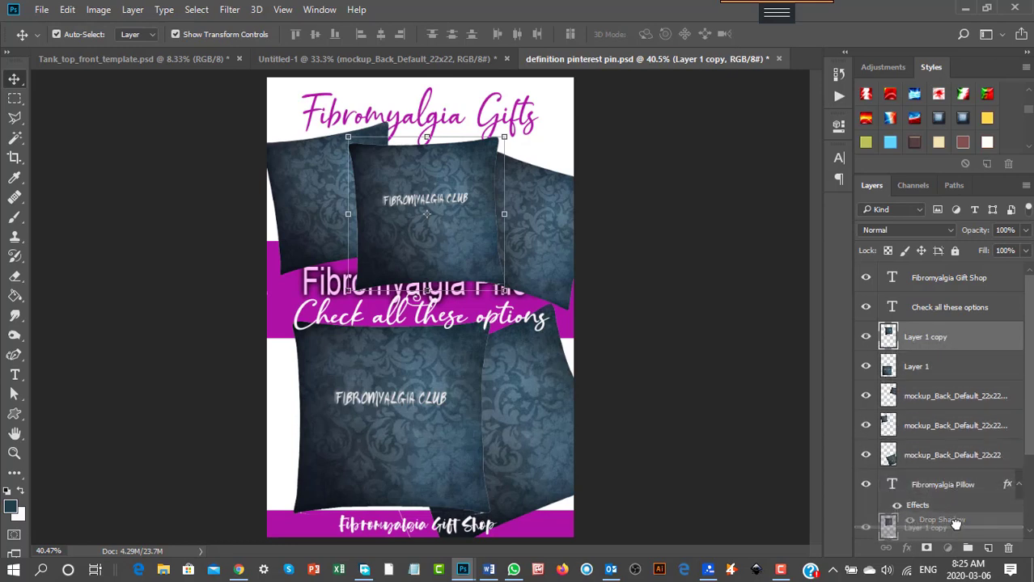
left_click_drag(955, 522, 955, 524)
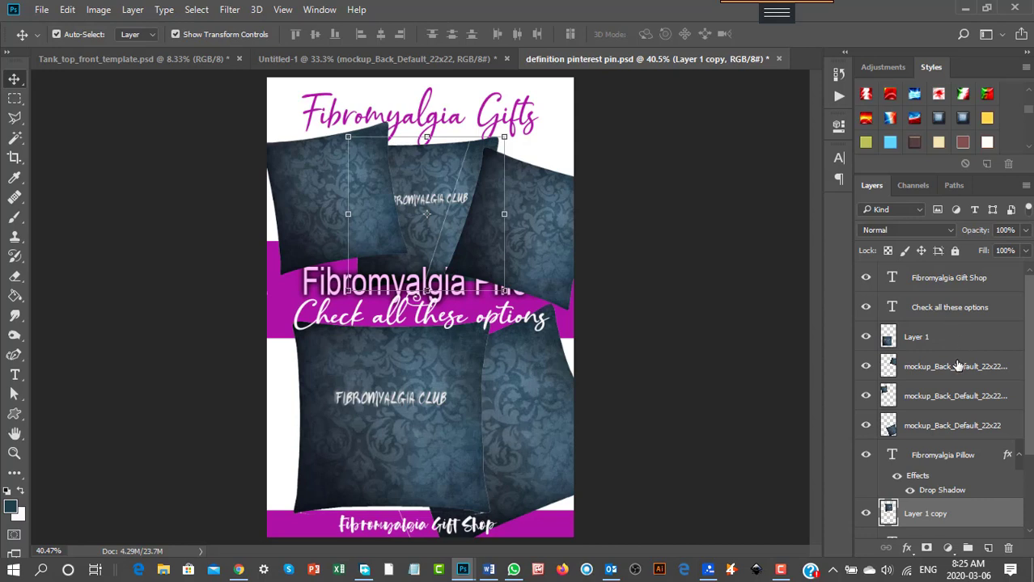
left_click_drag(957, 366, 961, 492)
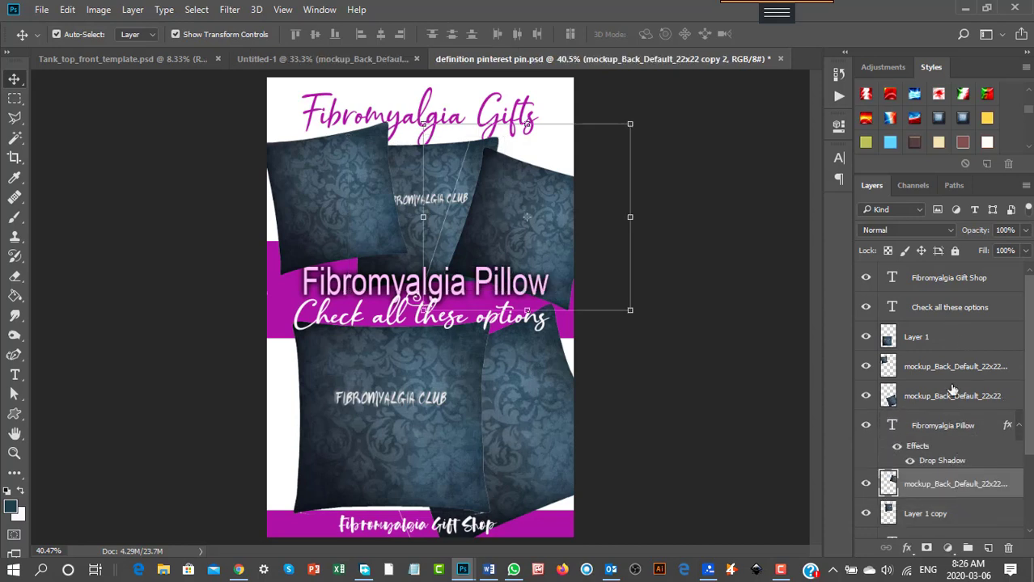
left_click_drag(952, 372, 955, 490)
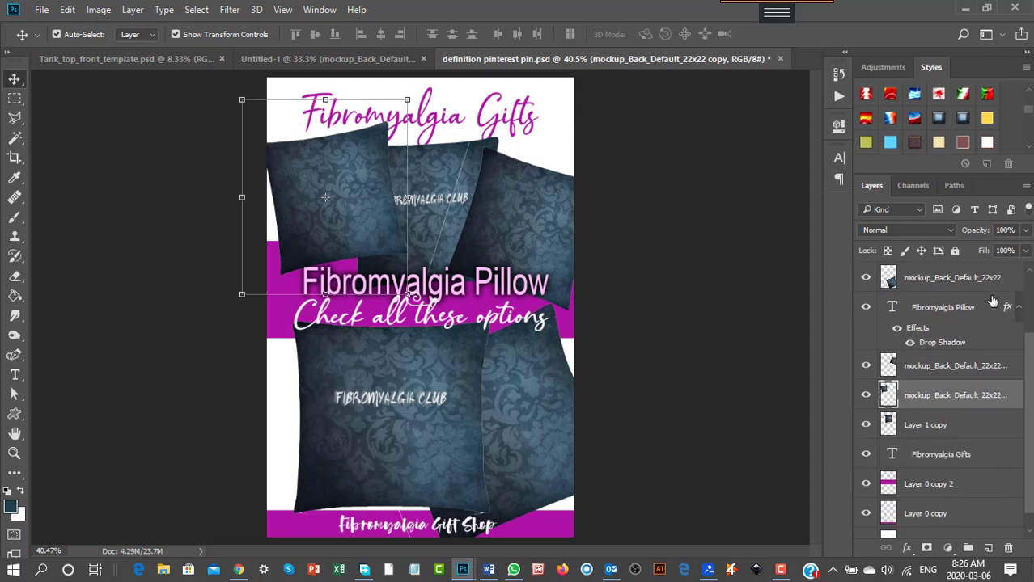
scroll(992, 301, "down", 1)
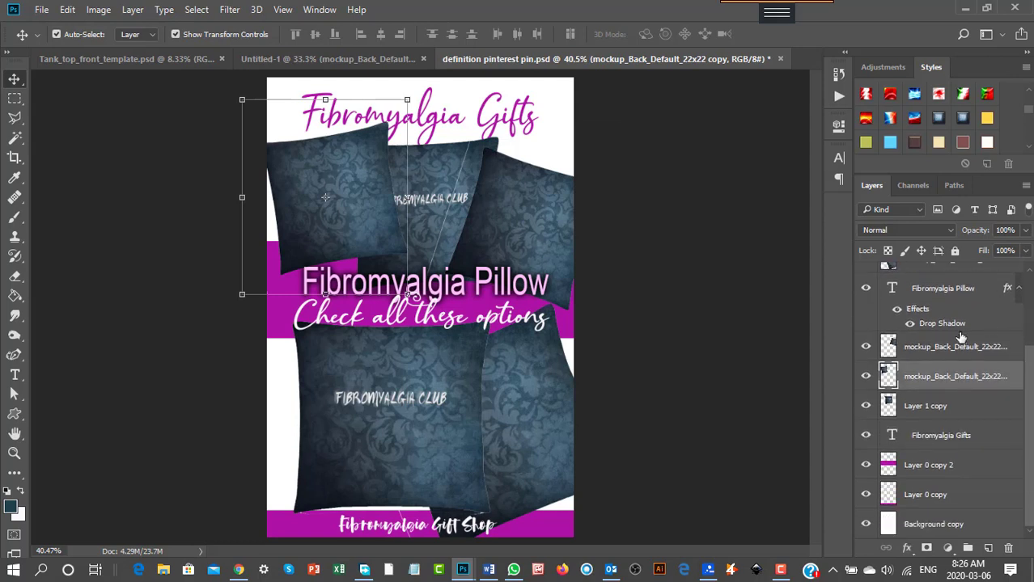
left_click_drag(955, 376, 952, 449)
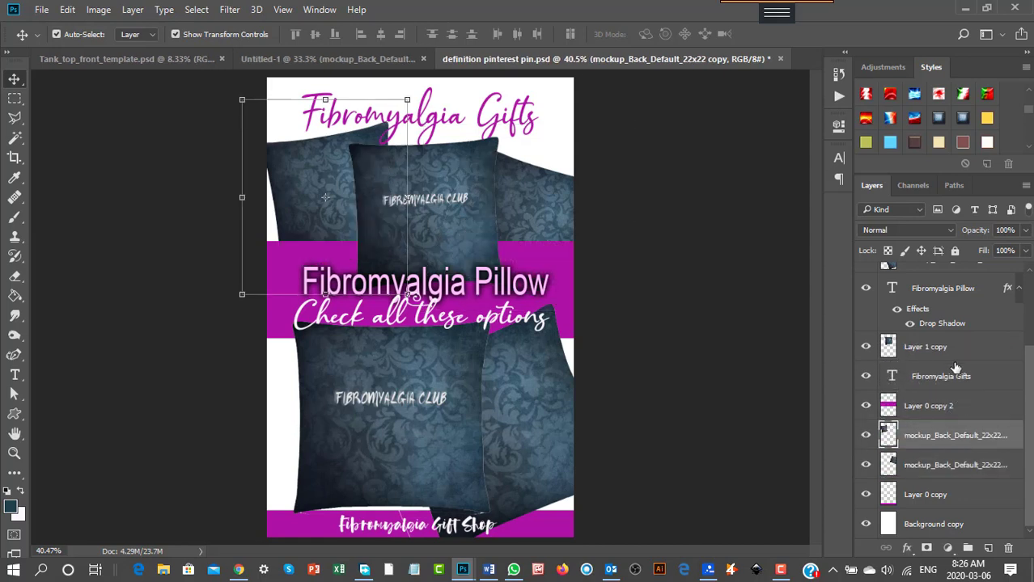
left_click_drag(948, 348, 957, 419)
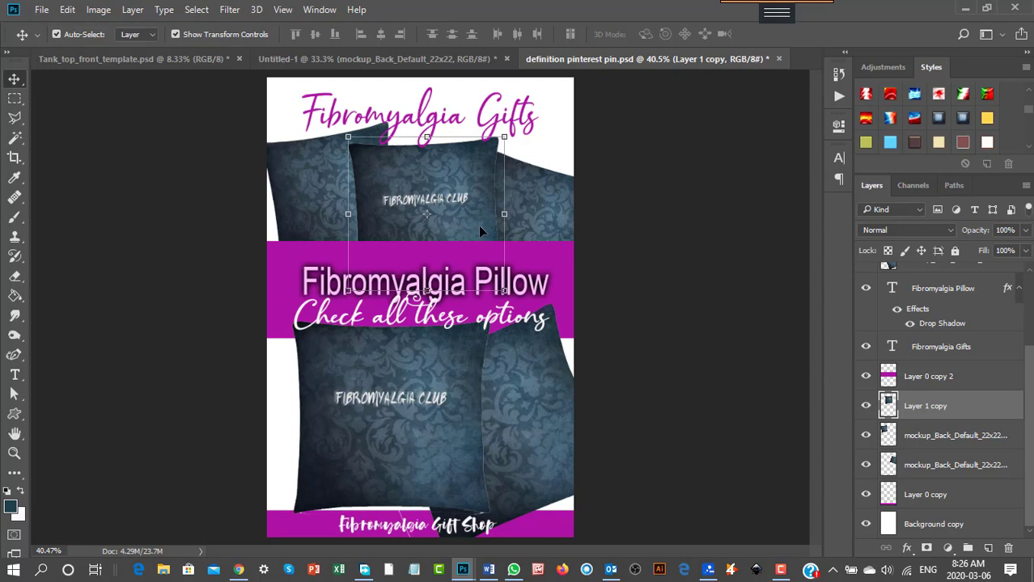
Step: Sample the dark blue 232d33 from the upper front pillow and fill the middle band, Layer 0 copy 2, with it
left_click(945, 377)
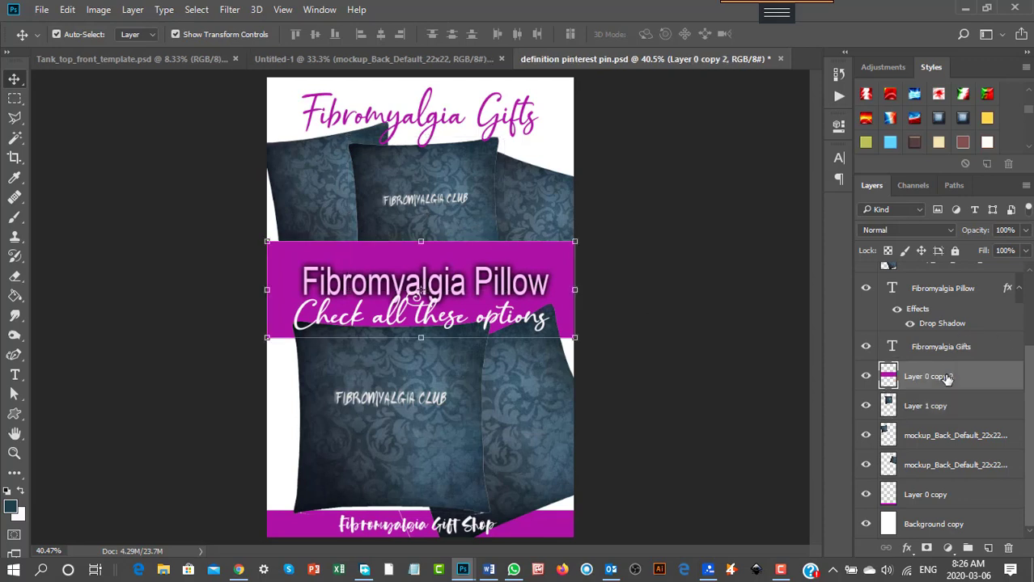
left_click(11, 507)
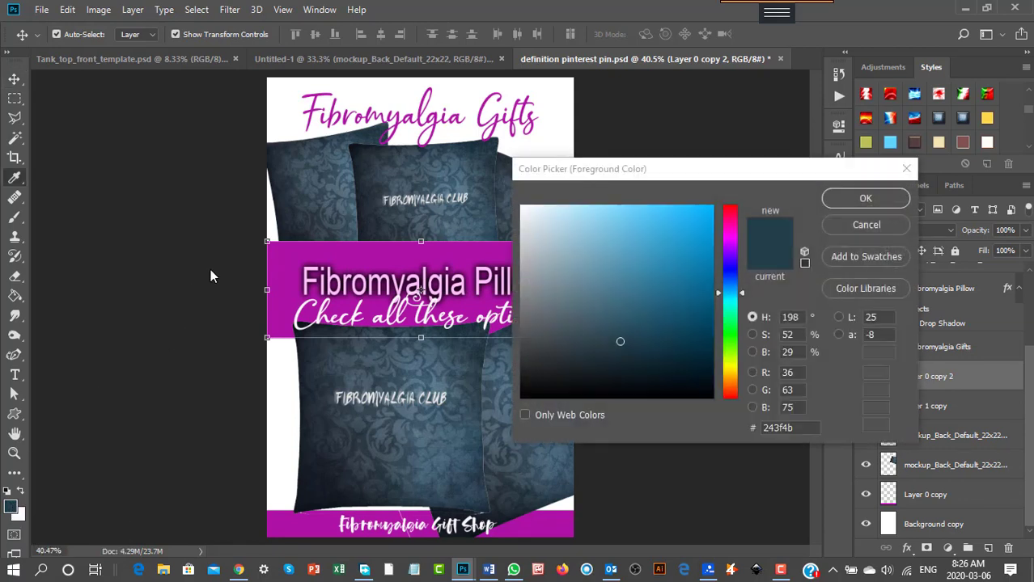
left_click(373, 174)
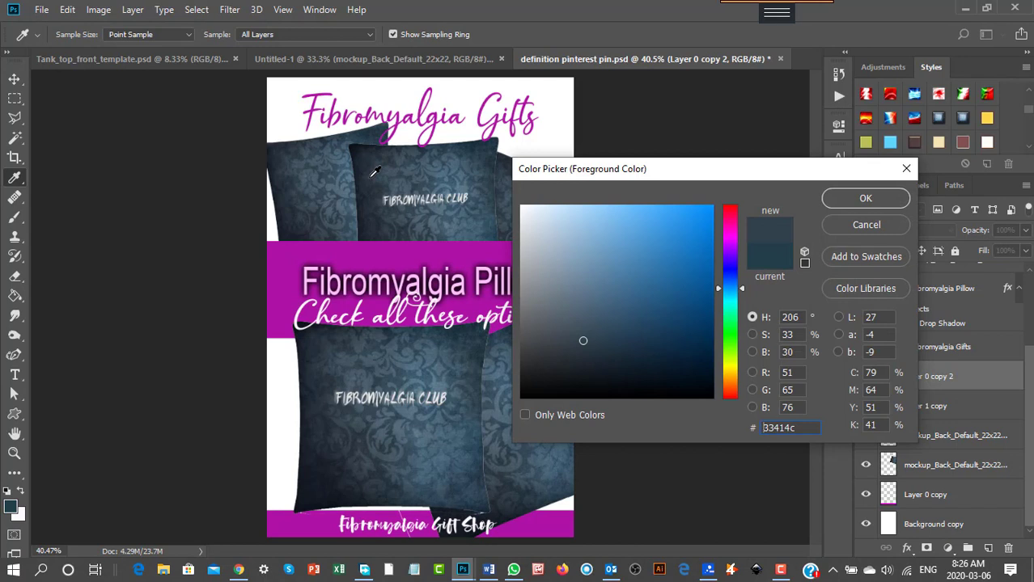
left_click(366, 159)
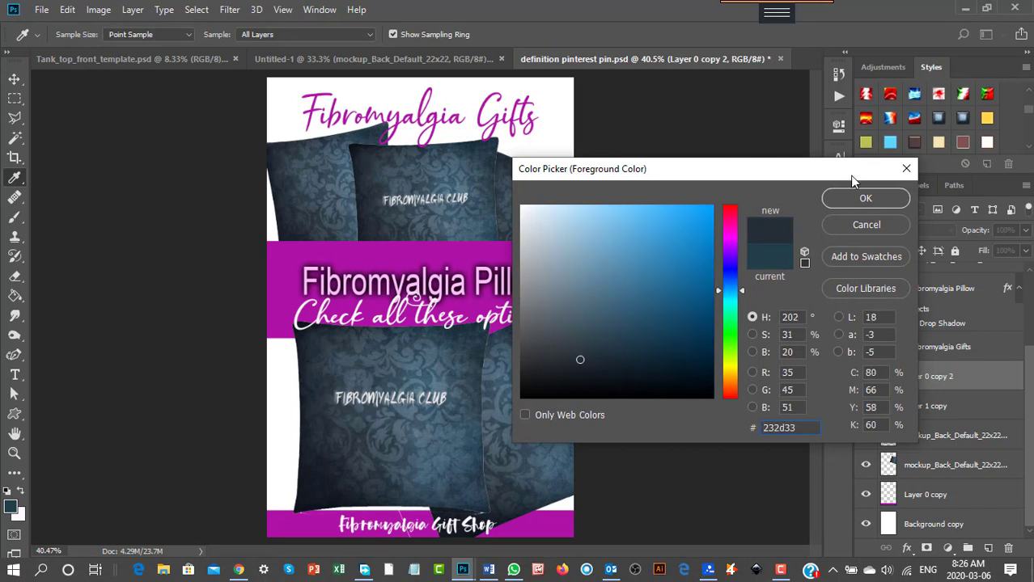
left_click(863, 198)
key("v")
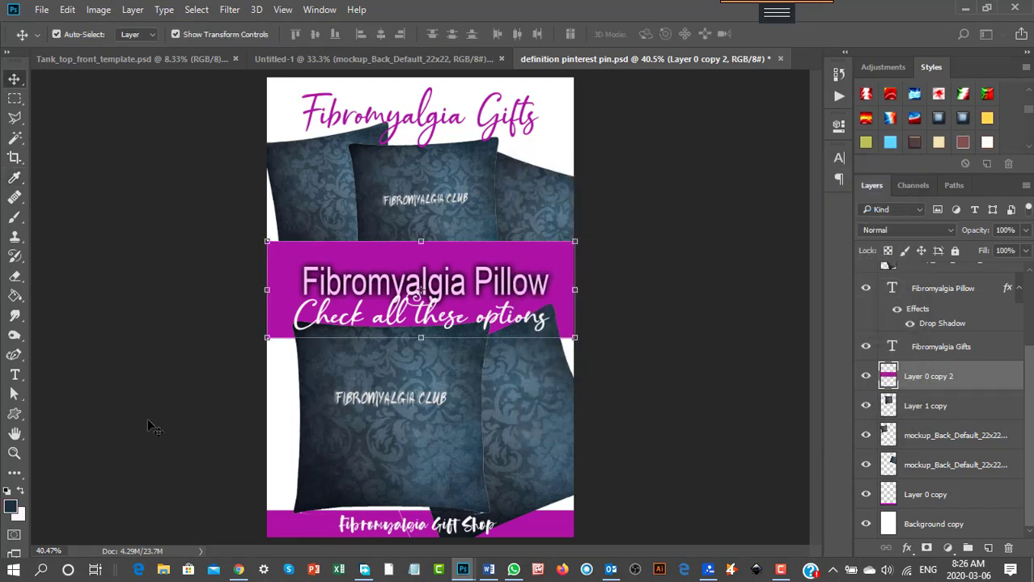
left_click(14, 296)
left_click(296, 256)
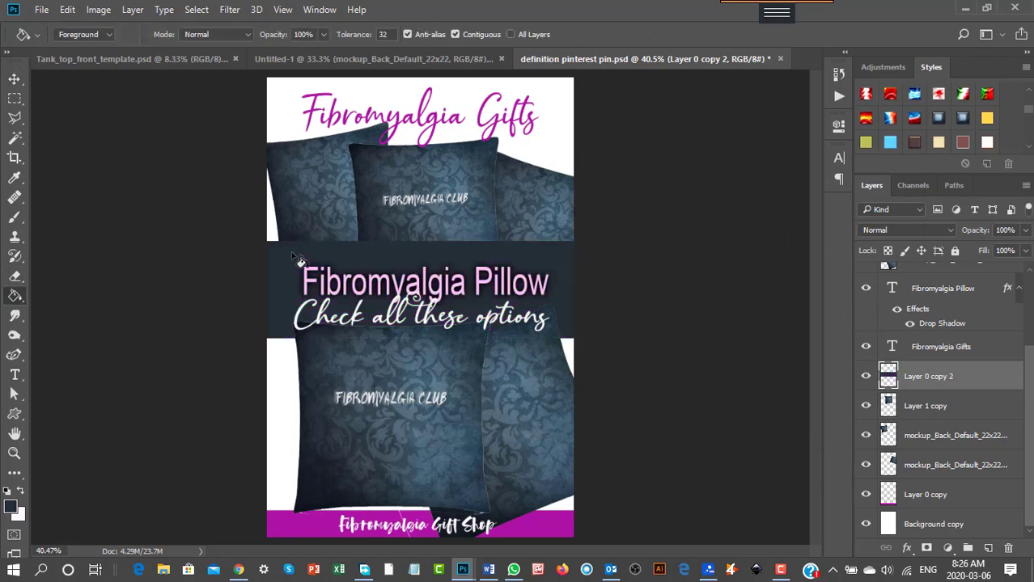
Step: Fill the footer band behind the Fibromyalgia Gift Shop text, Layer 0 copy, with the same dark blue
left_click(956, 496)
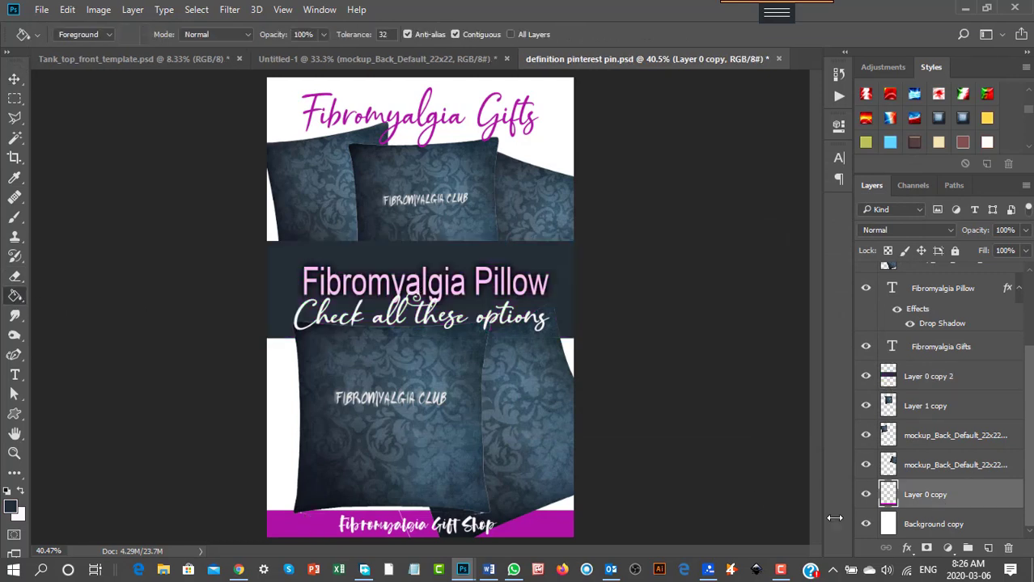
left_click(309, 532)
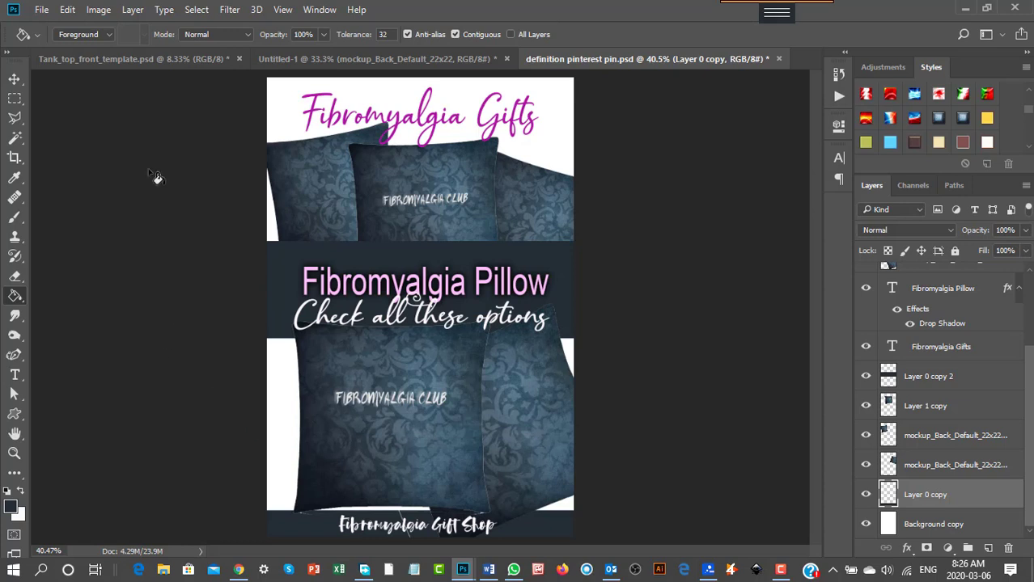
left_click(14, 79)
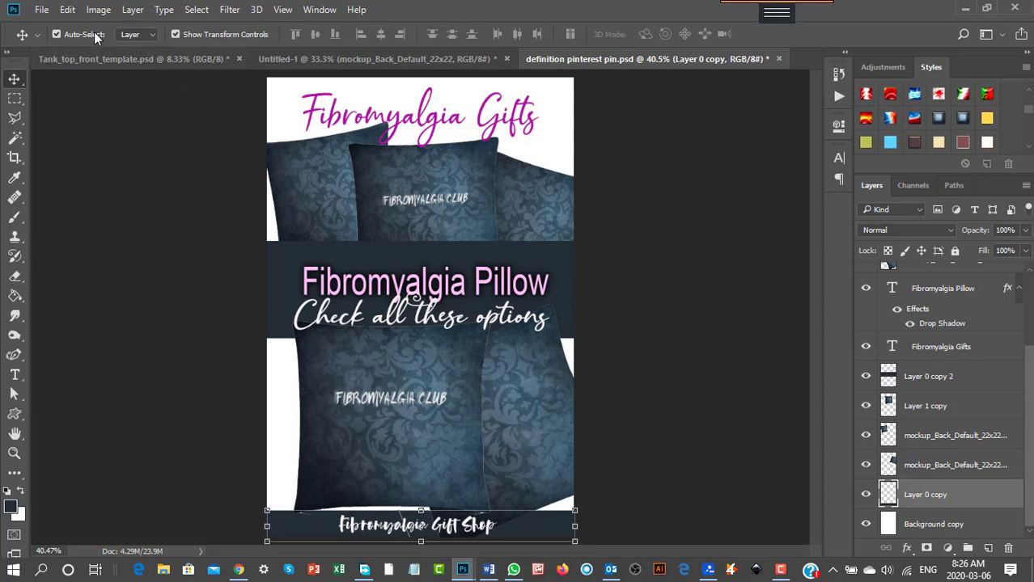
Step: Export the pin for the web as a low-quality JPEG and proceed to choosing its file name and location
left_click(41, 10)
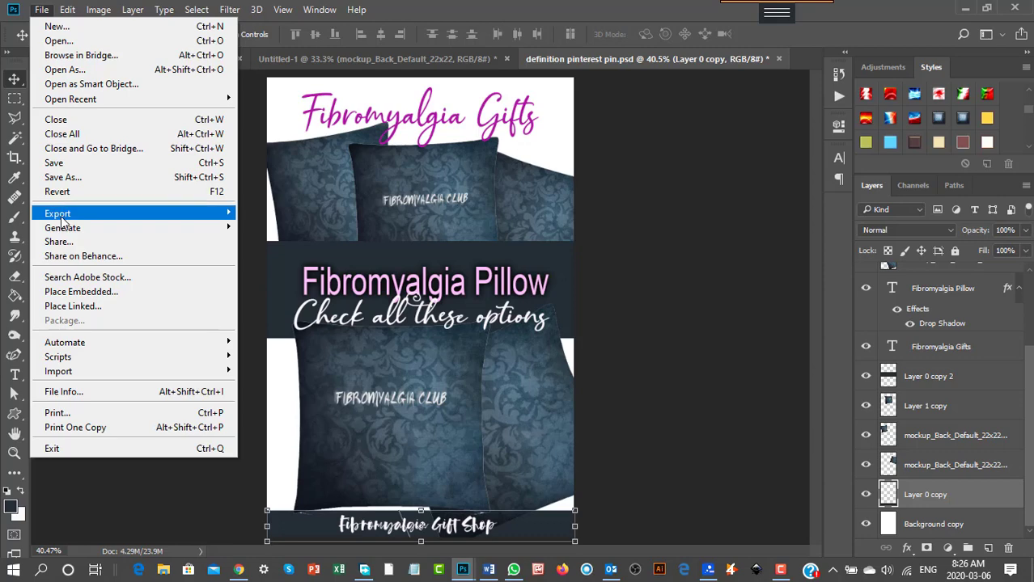
mouse_move(64, 215)
left_click(295, 271)
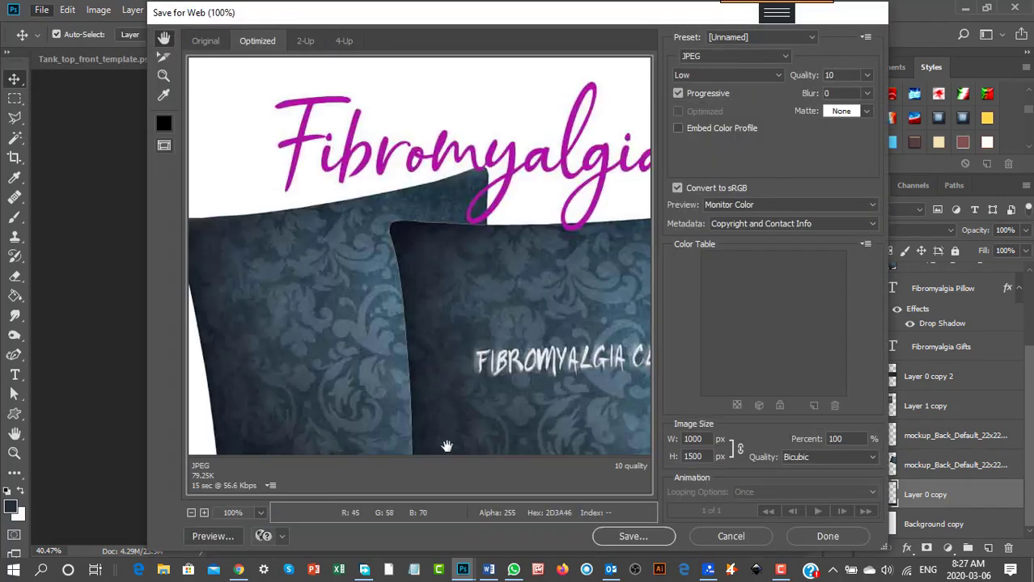
left_click(645, 536)
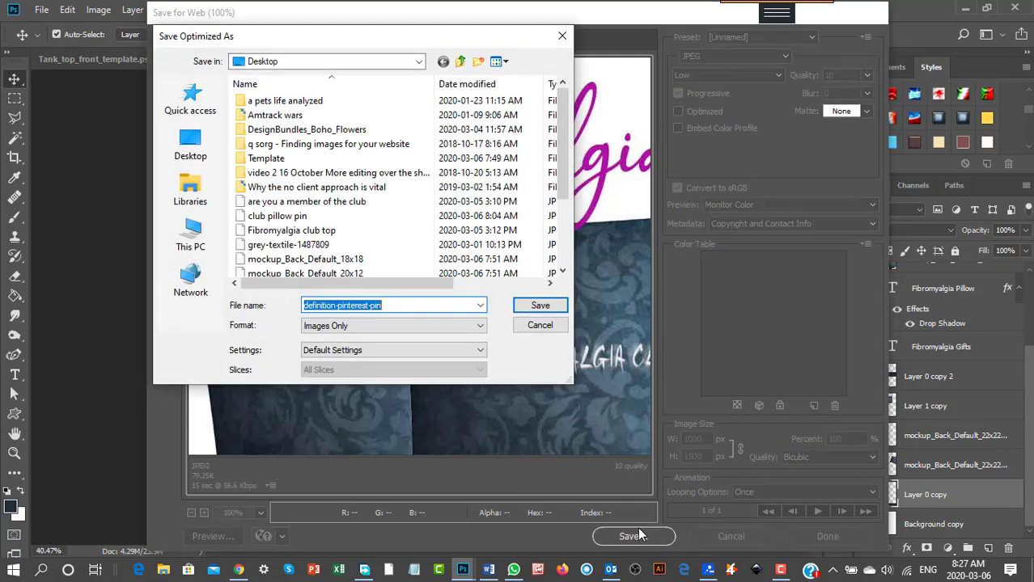